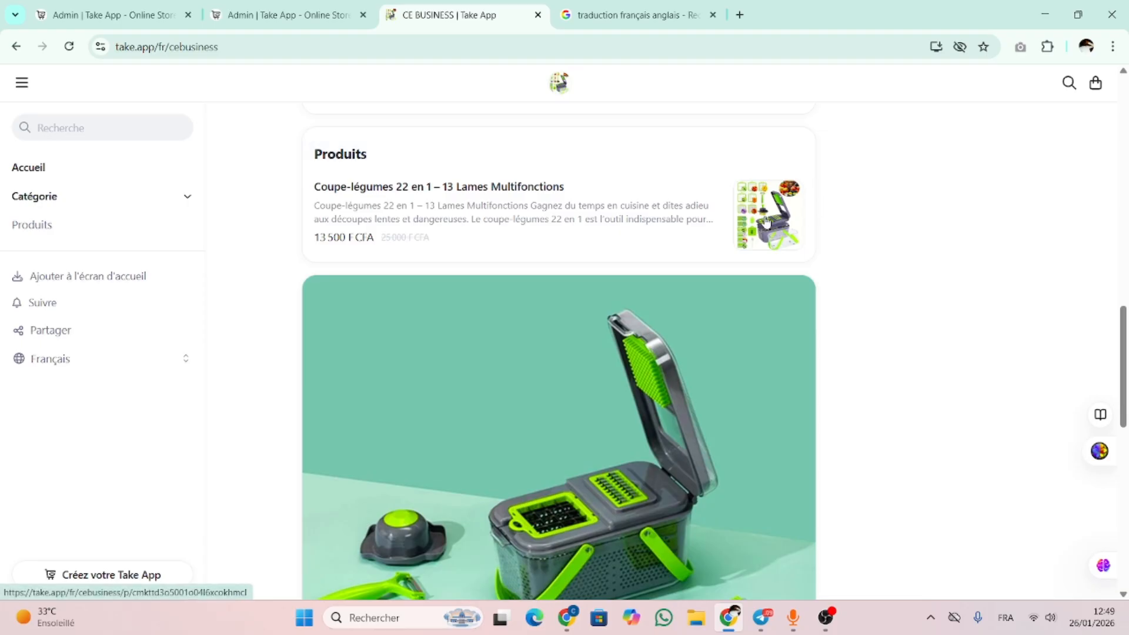
Add the Coupe-légumes 22 en 1 (13 500 F CFA) to the cart from its product page and view the cart
{"action": "scroll", "coordinate": [621, 294], "scroll_direction": "up", "scroll_amount": 2}
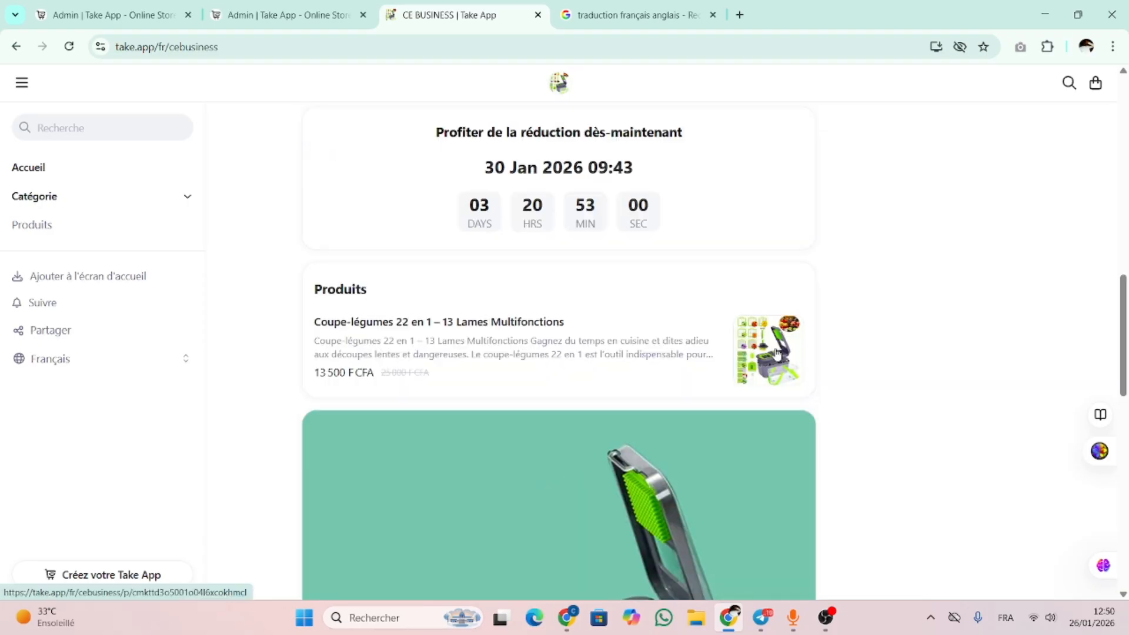
{"action": "left_click", "coordinate": [620, 330]}
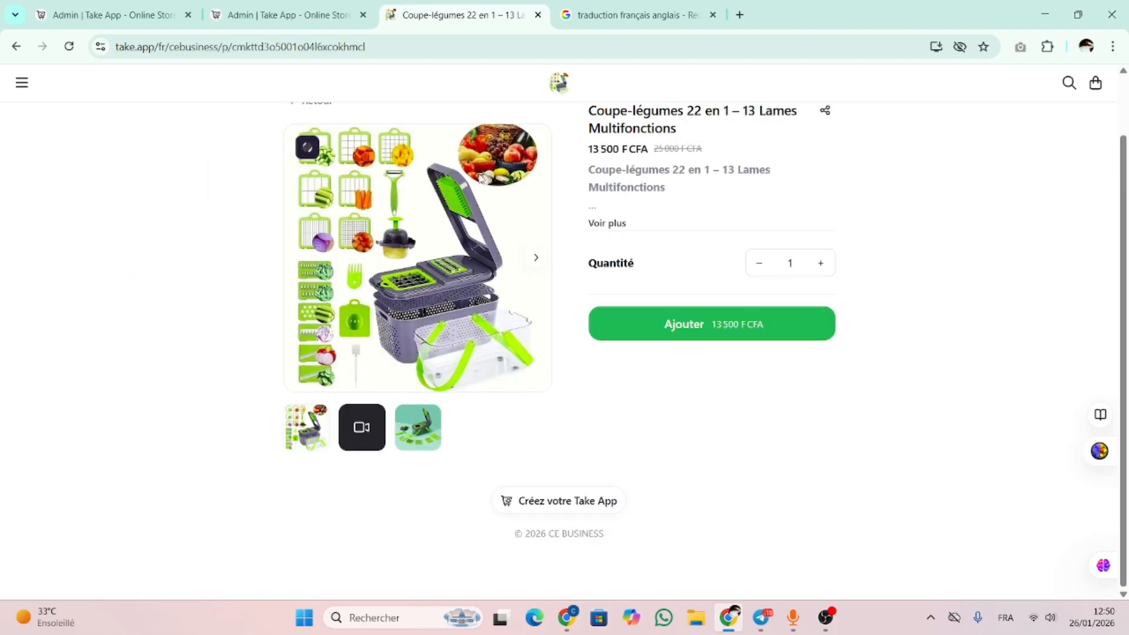
{"action": "left_click", "coordinate": [594, 225]}
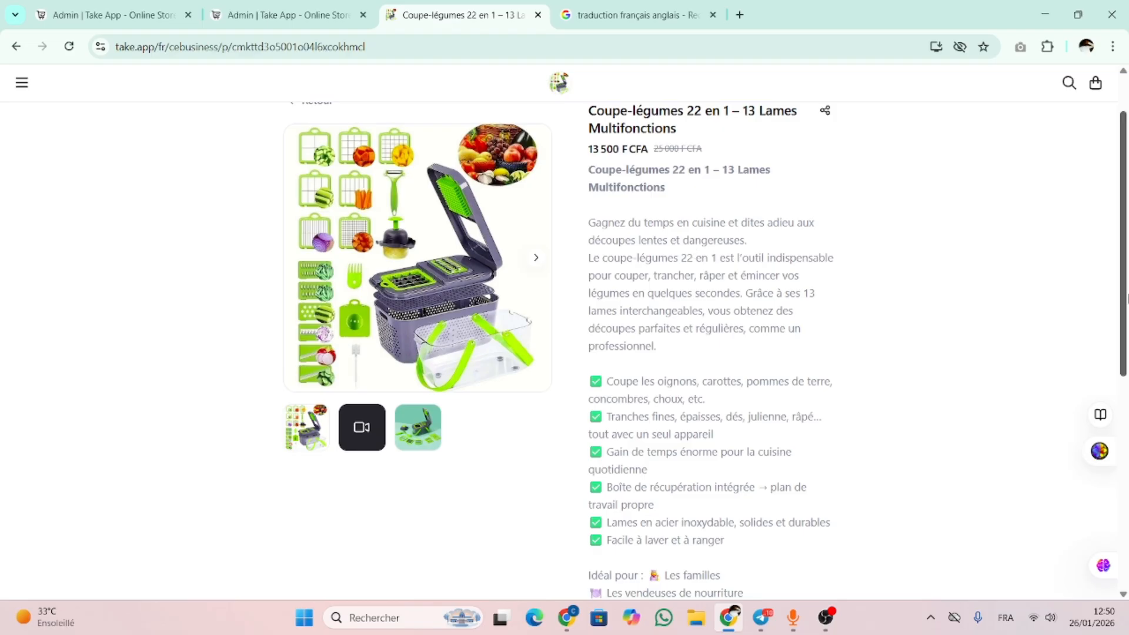
{"action": "scroll", "coordinate": [1124, 240], "scroll_direction": "up", "scroll_amount": 2}
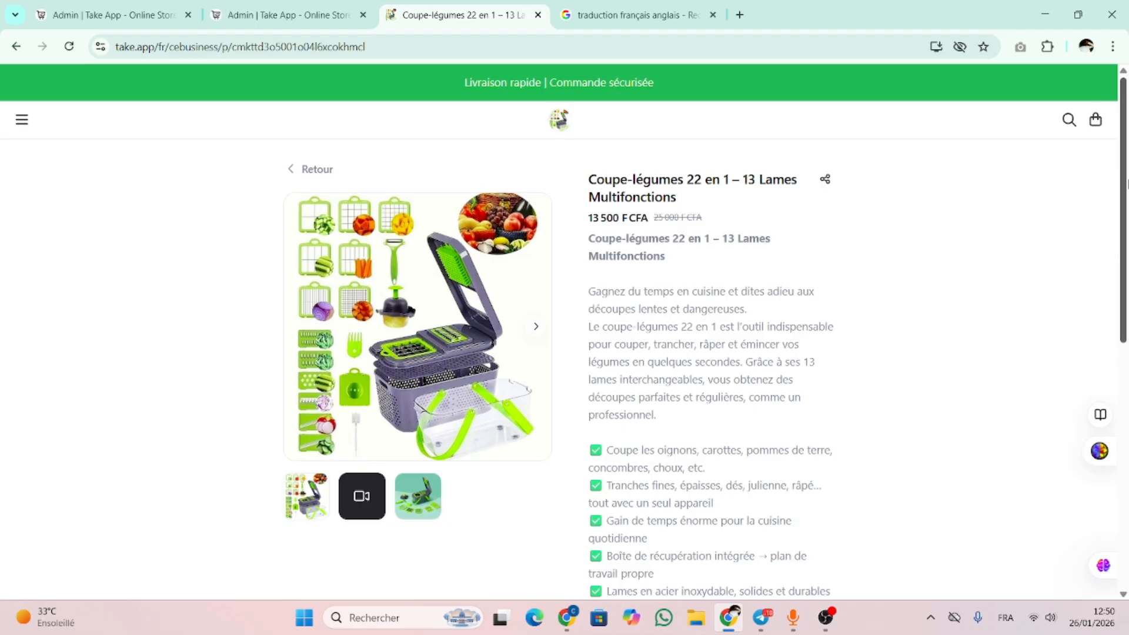
{"action": "left_click_drag", "start_coordinate": [1126, 190], "coordinate": [1126, 487]}
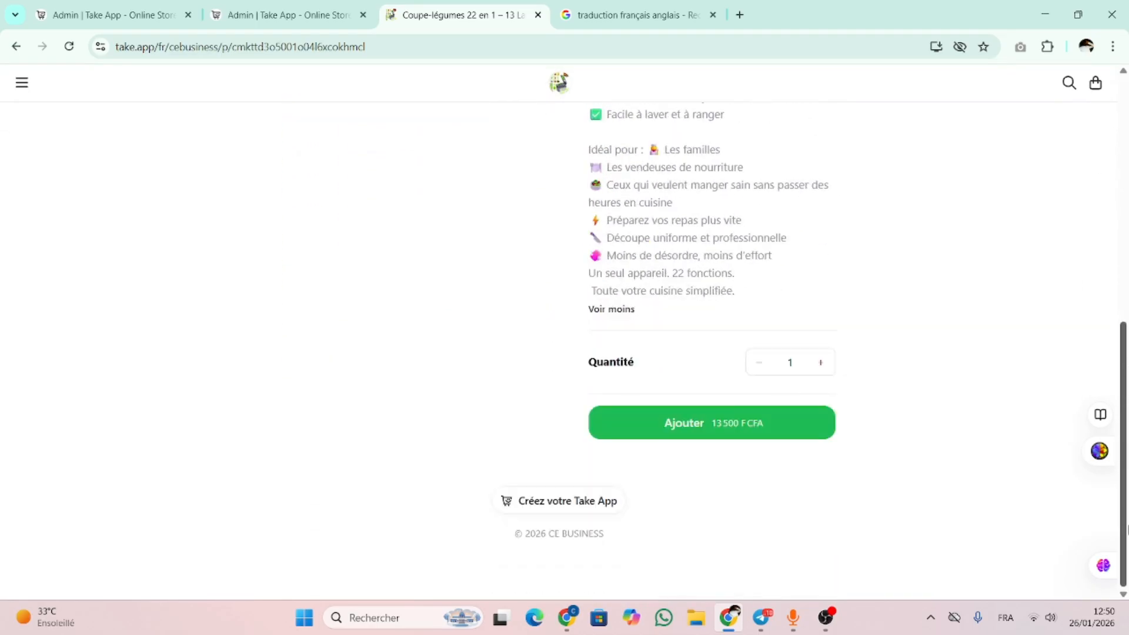
{"action": "left_click", "coordinate": [755, 419]}
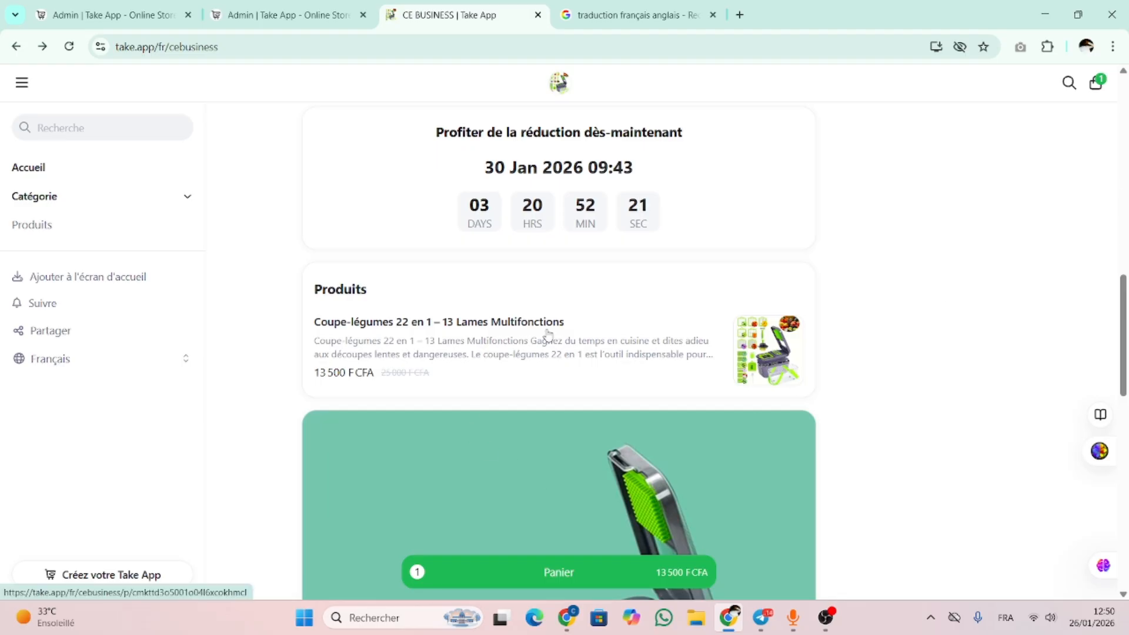
{"action": "left_click", "coordinate": [581, 573]}
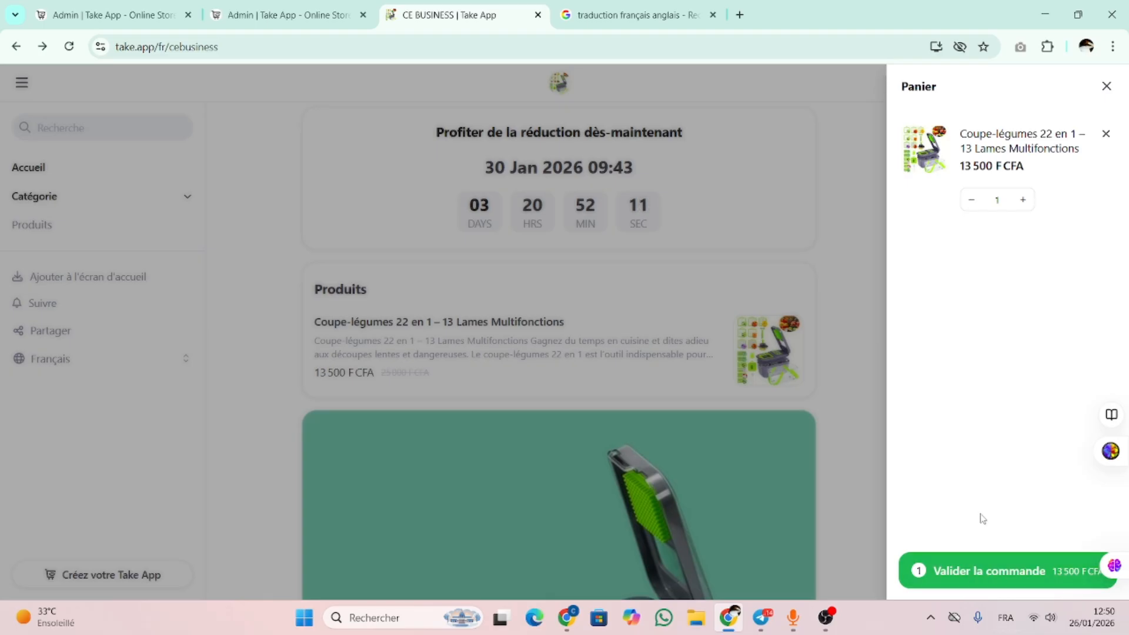
Start checkout and enter the customer's name and WhatsApp number
{"action": "left_click", "coordinate": [953, 571]}
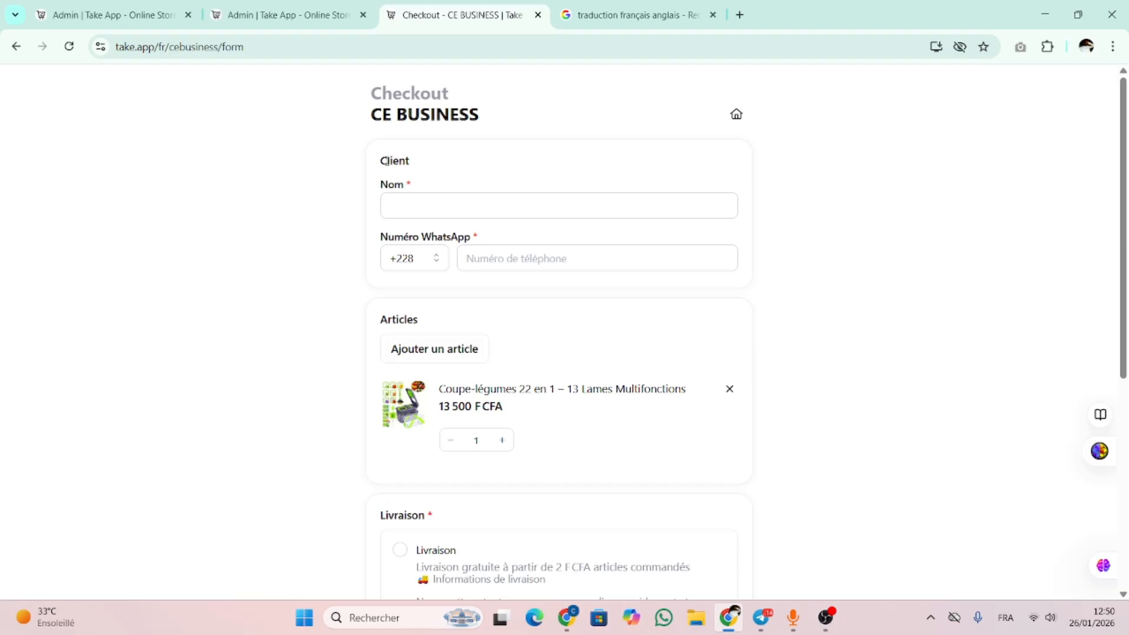
{"action": "left_click", "coordinate": [438, 210]}
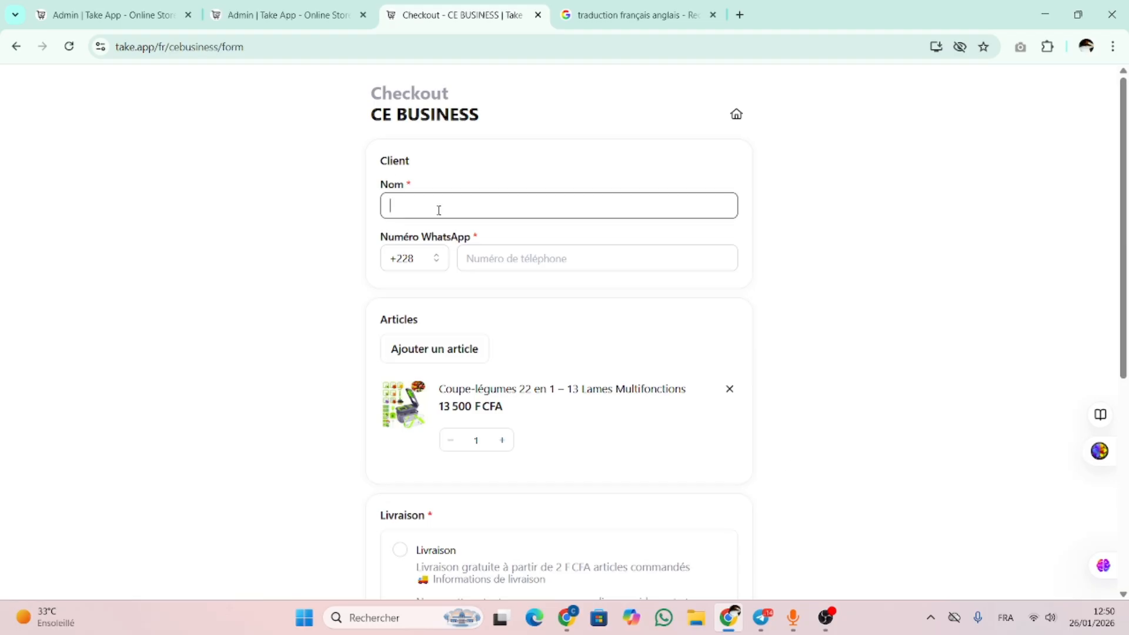
{"action": "type", "text": "CHR"}
{"action": "left_click", "coordinate": [587, 263]}
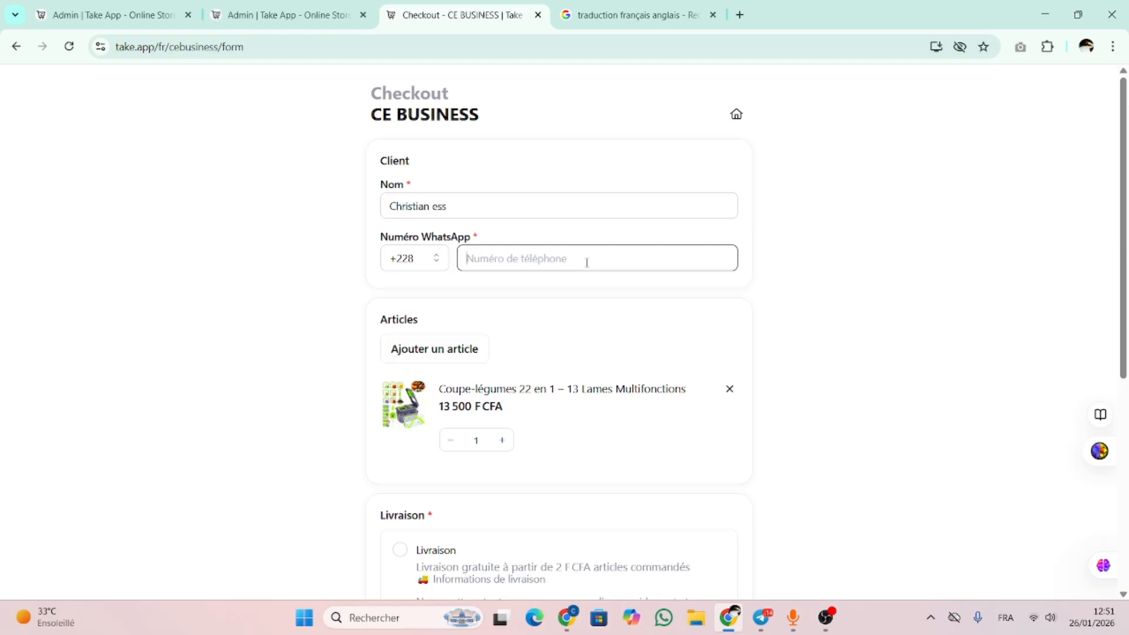
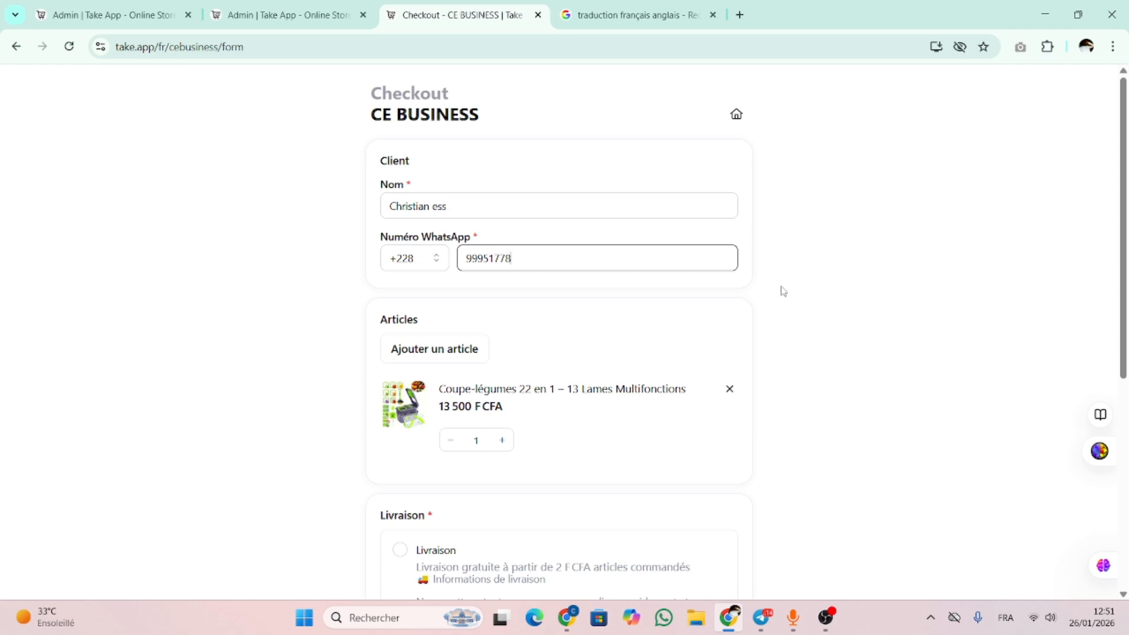
Choose Livraison home delivery, show the full delivery terms and reveal the promo code field
{"action": "scroll", "coordinate": [623, 406], "scroll_direction": "down", "scroll_amount": 2}
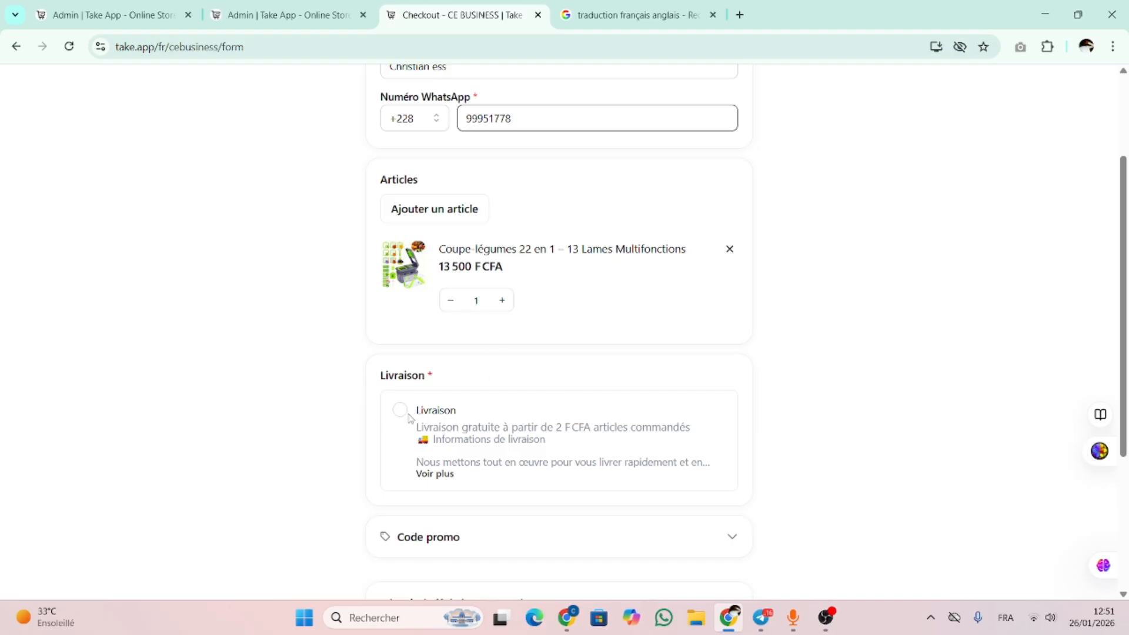
{"action": "scroll", "coordinate": [410, 417], "scroll_direction": "down", "scroll_amount": 2}
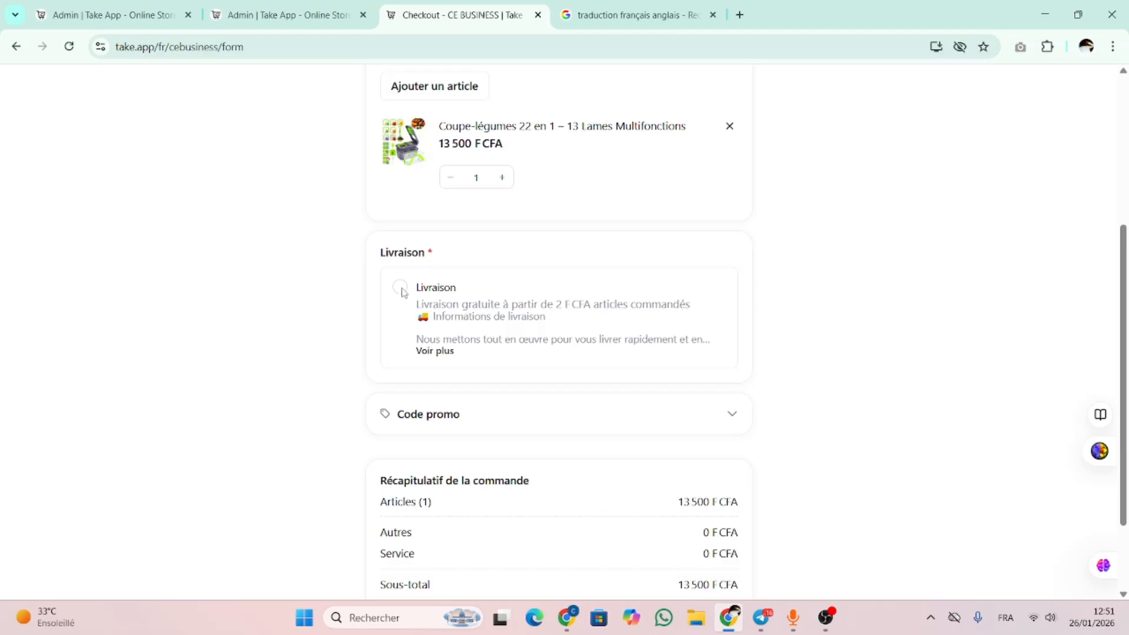
{"action": "left_click", "coordinate": [400, 288]}
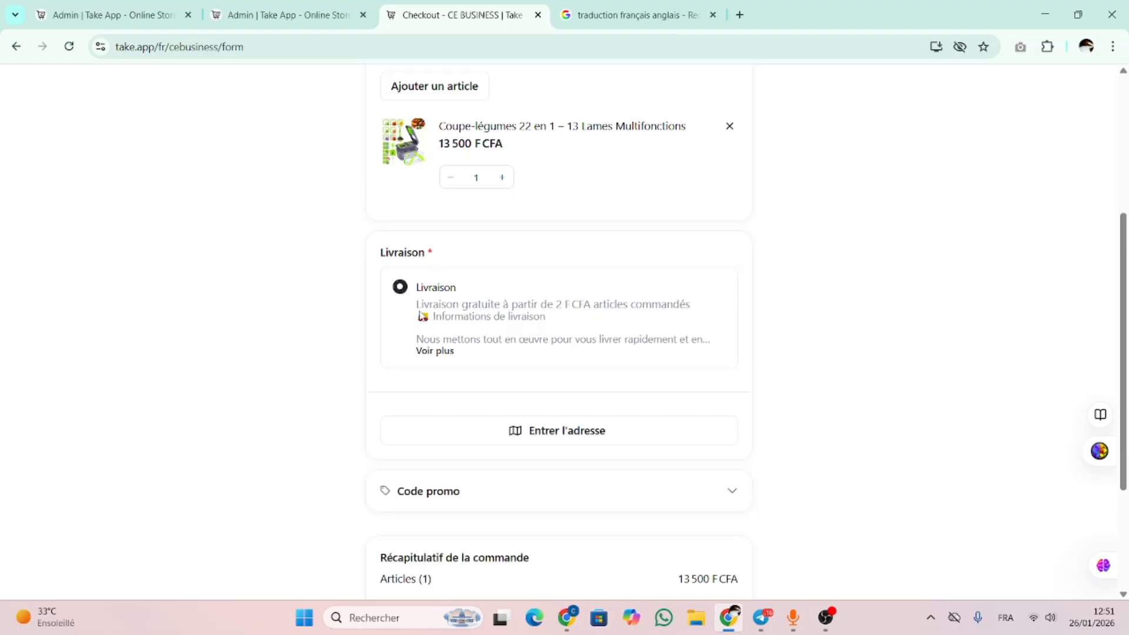
{"action": "left_click", "coordinate": [435, 352]}
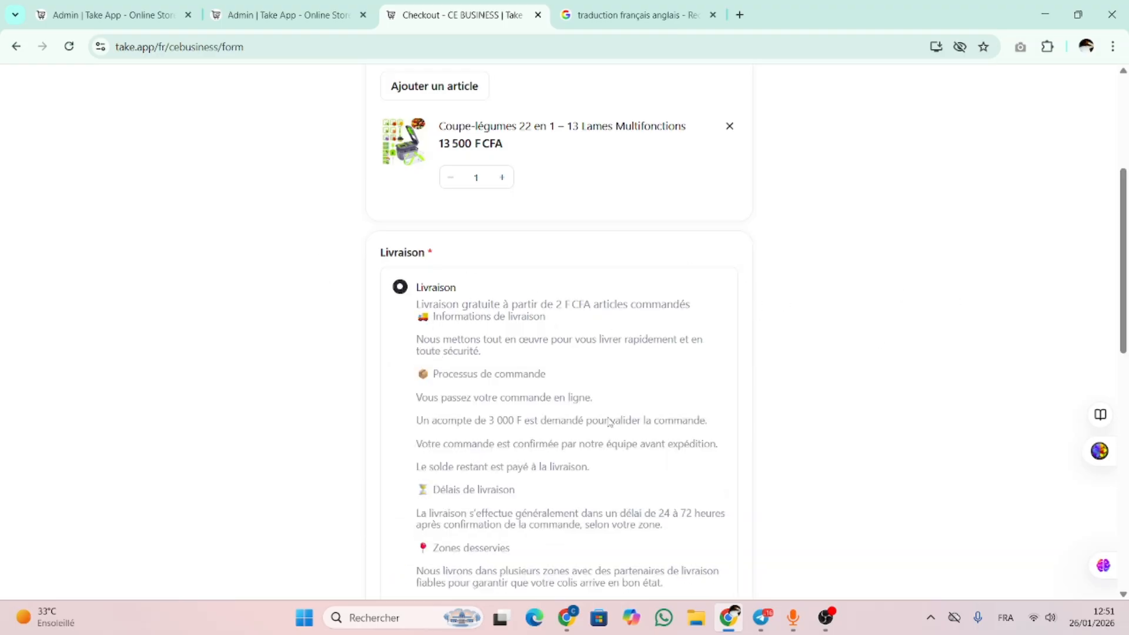
{"action": "scroll", "coordinate": [937, 280], "scroll_direction": "down", "scroll_amount": 10}
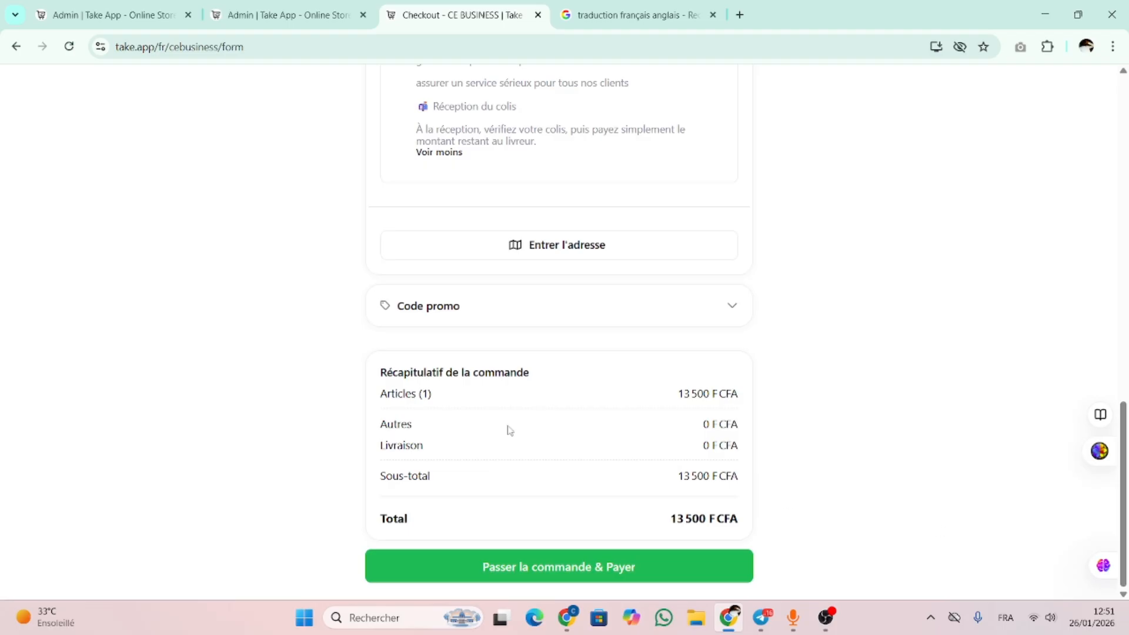
{"action": "left_click", "coordinate": [733, 311]}
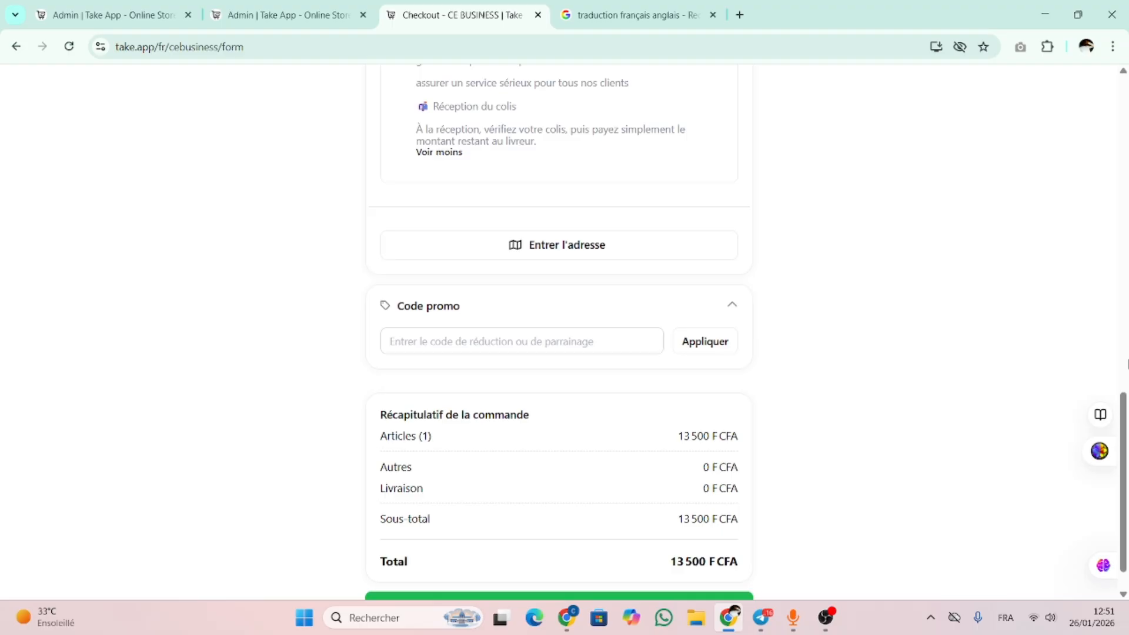
{"action": "scroll", "coordinate": [1125, 450], "scroll_direction": "up", "scroll_amount": 2}
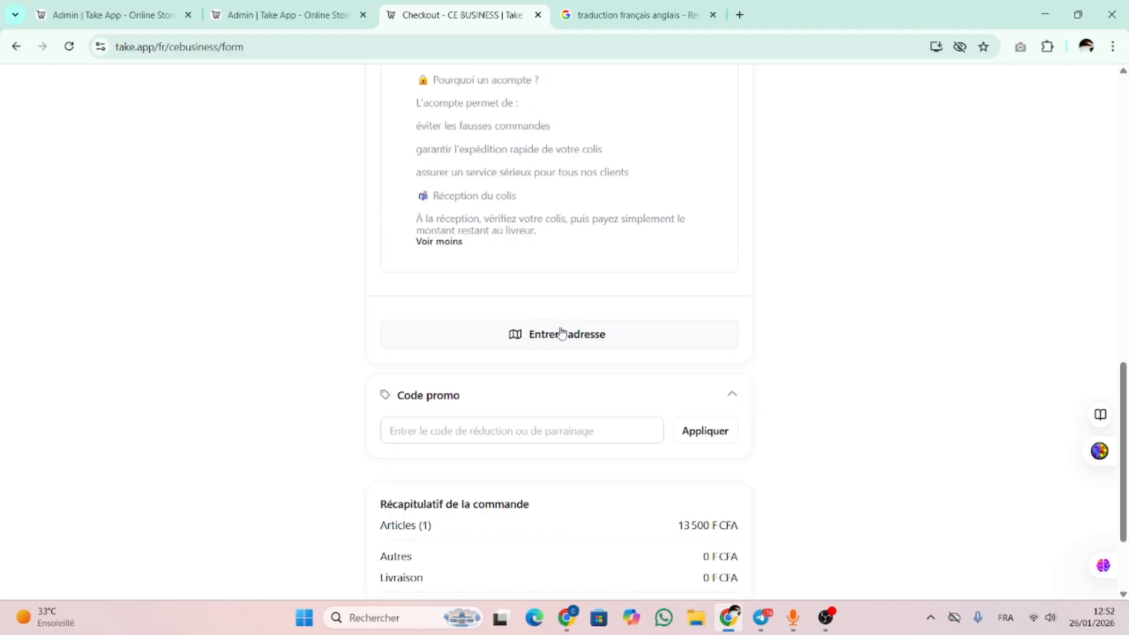
Fill in the delivery street, apartment and city LOME with country Togo, then submit the address
{"action": "left_click", "coordinate": [593, 337]}
{"action": "left_click", "coordinate": [501, 260]}
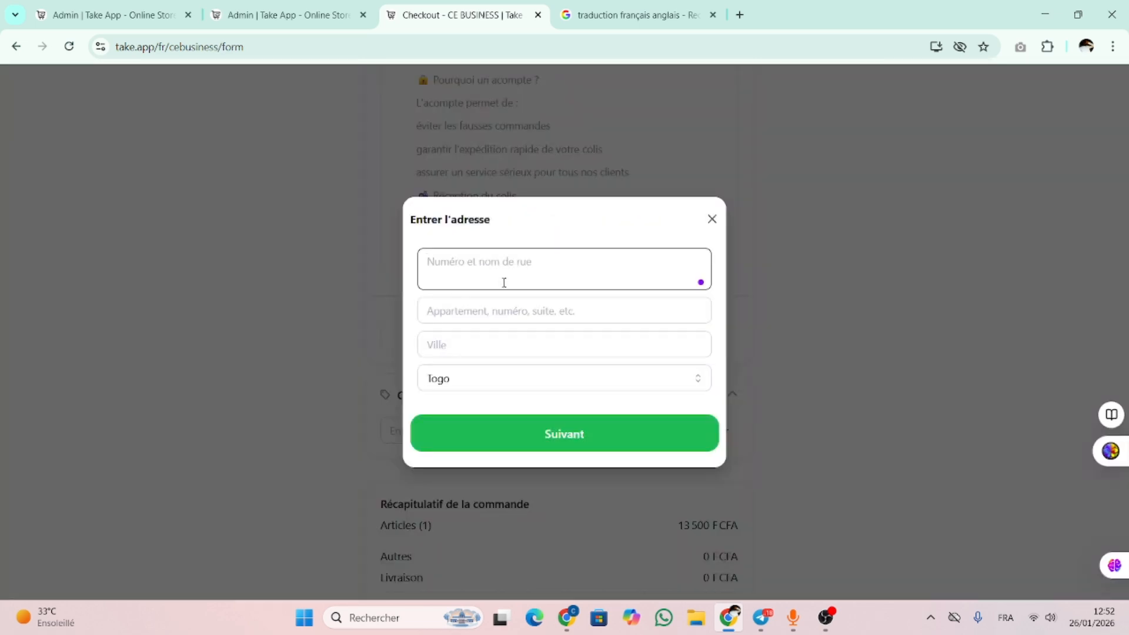
{"action": "left_click", "coordinate": [472, 344]}
{"action": "type", "text": "LOM"}
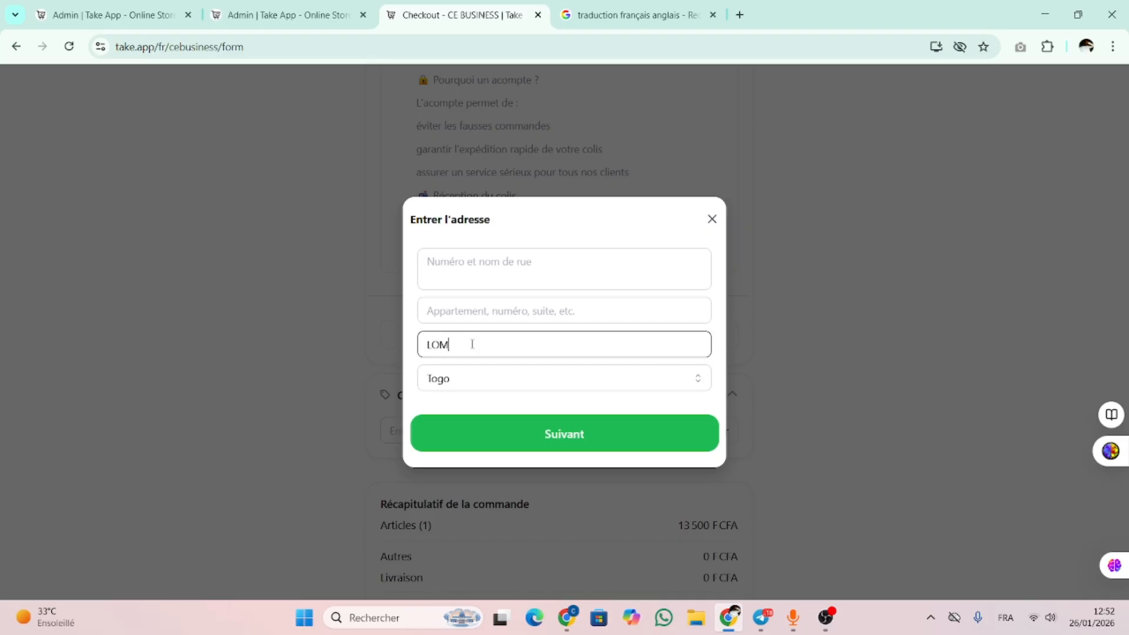
{"action": "type", "text": "E"}
{"action": "left_click", "coordinate": [489, 316]}
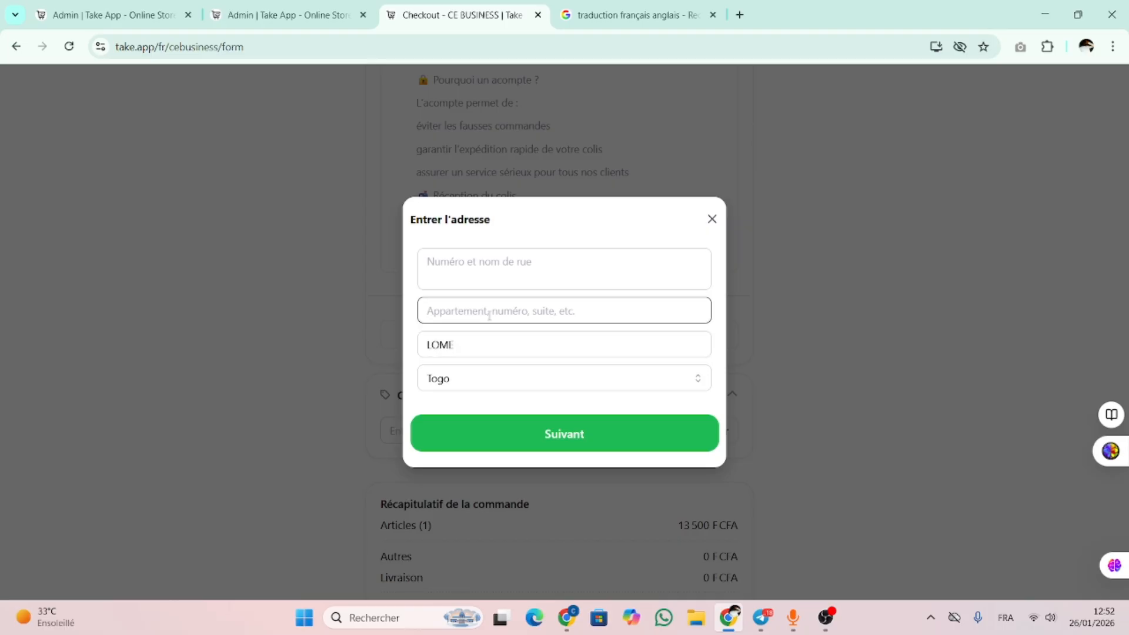
{"action": "type", "text": "LOME"}
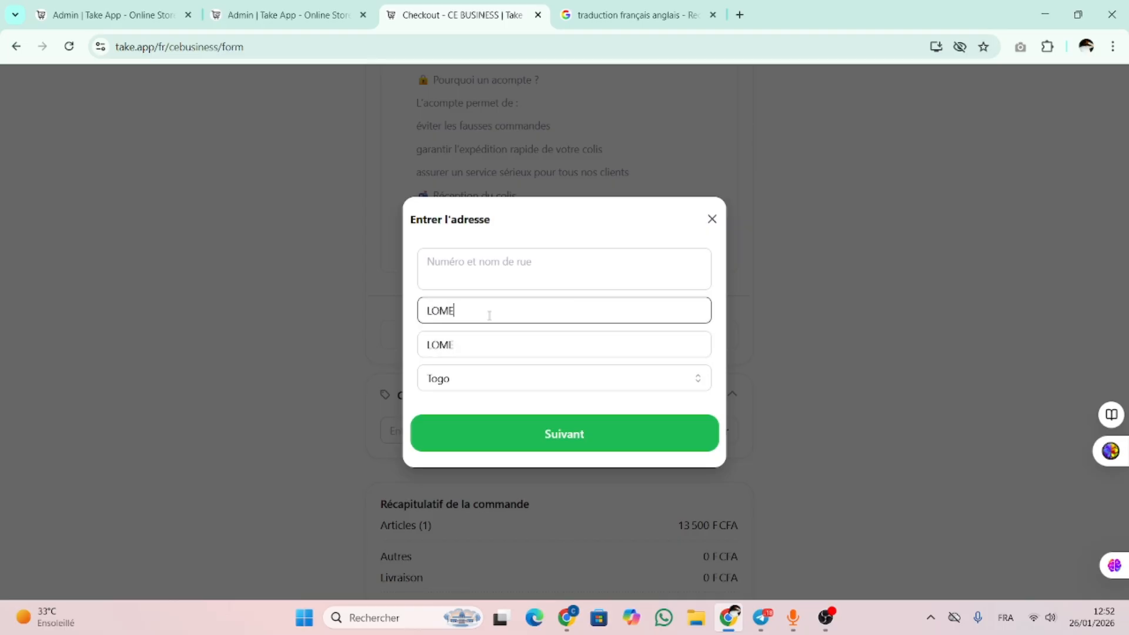
{"action": "left_click", "coordinate": [510, 265]}
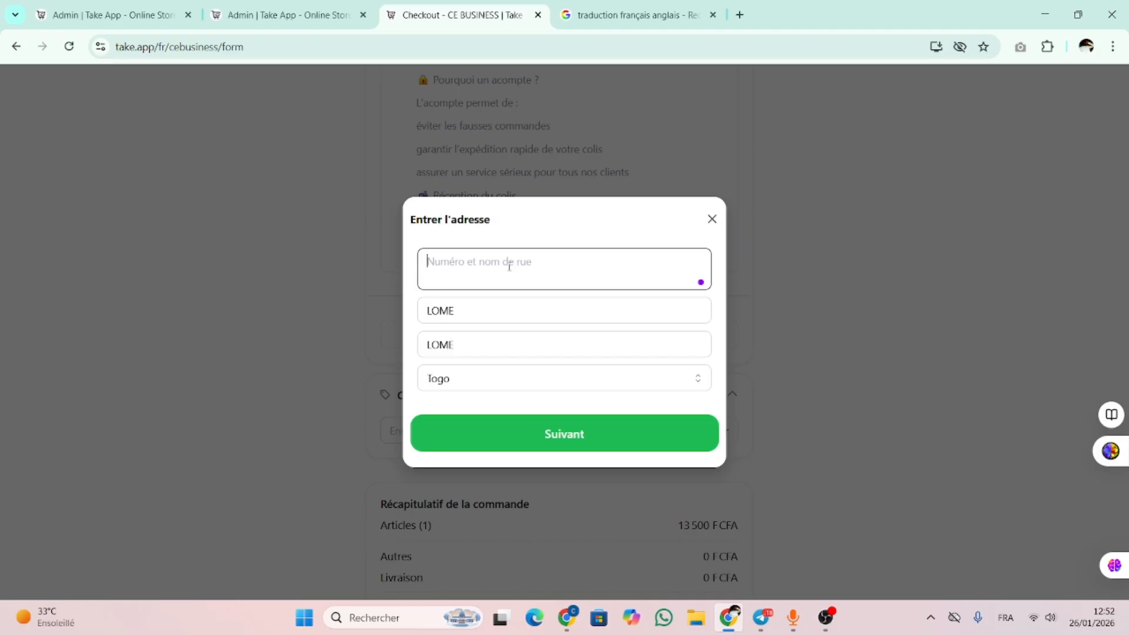
{"action": "type", "text": "BP228"}
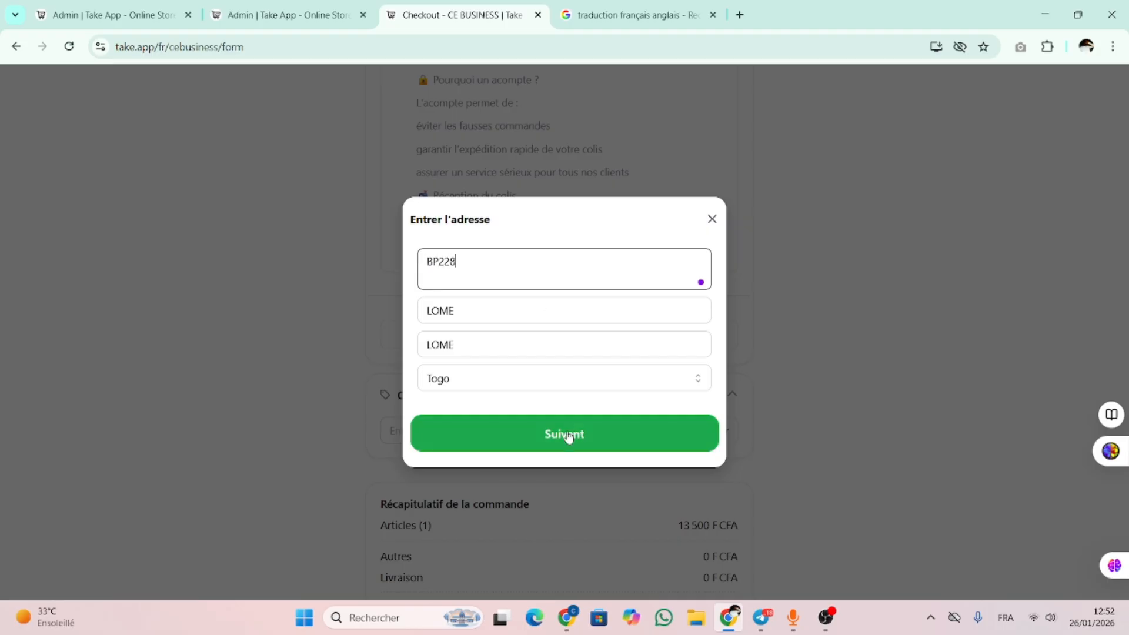
{"action": "left_click", "coordinate": [569, 436]}
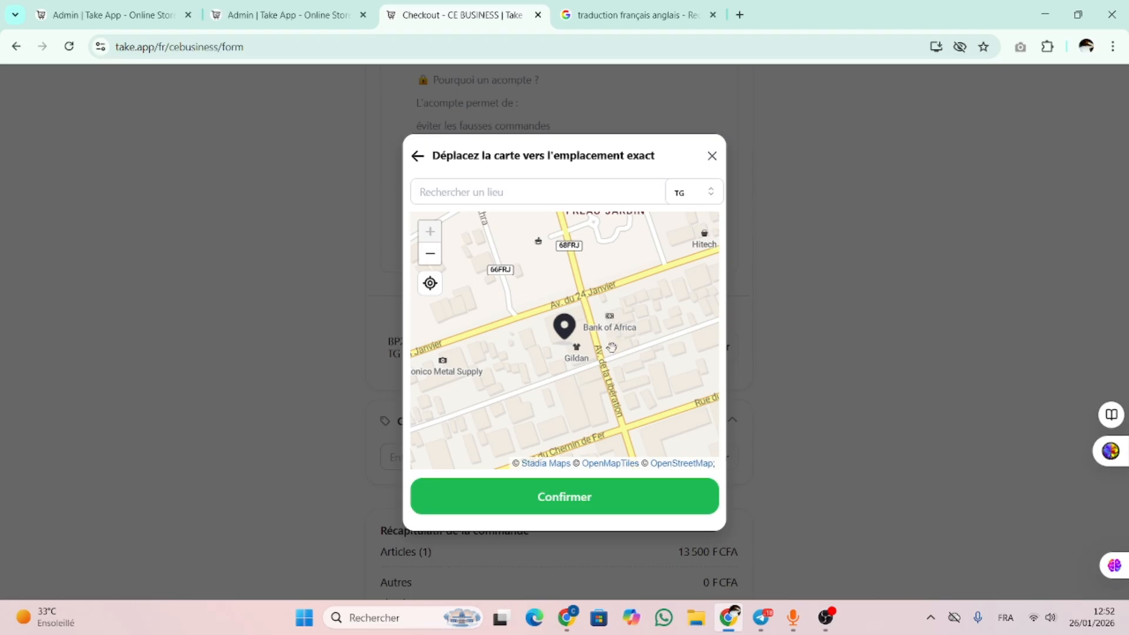
Allow location access, search 'TOTSI' and pin the delivery at Marché de Totsi, then confirm
{"action": "left_click", "coordinate": [430, 283]}
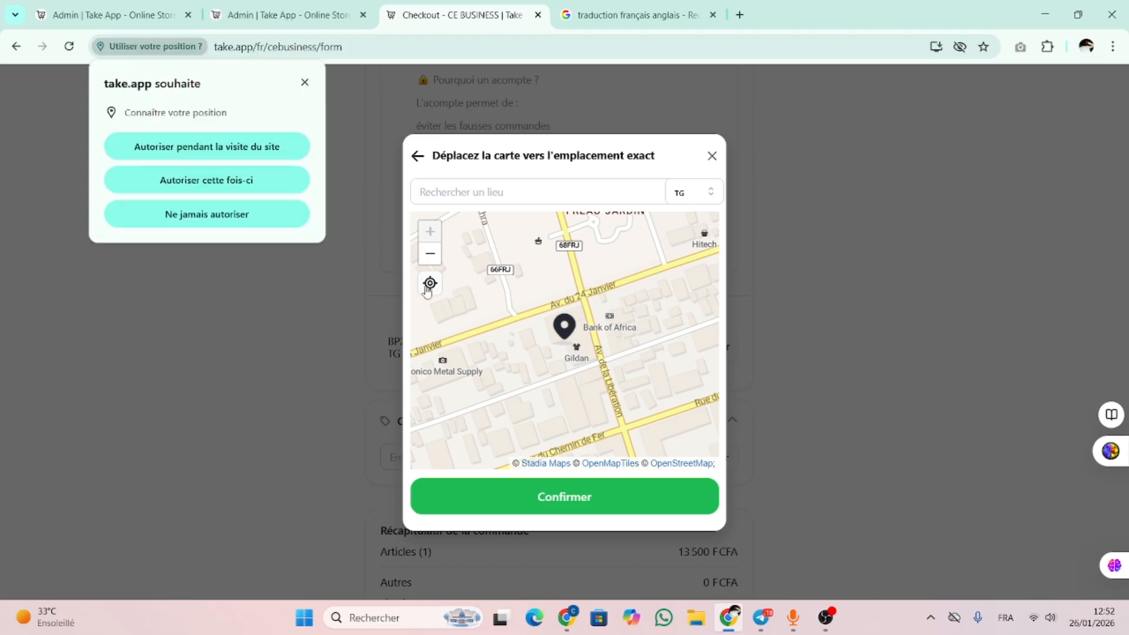
{"action": "left_click", "coordinate": [212, 147]}
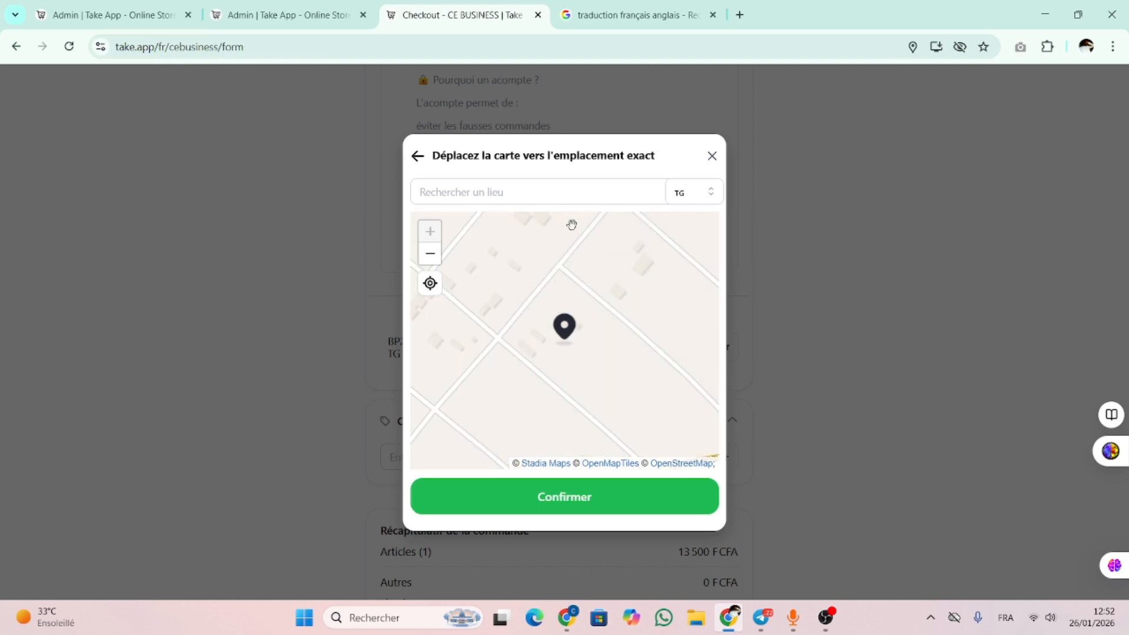
{"action": "left_click", "coordinate": [556, 192]}
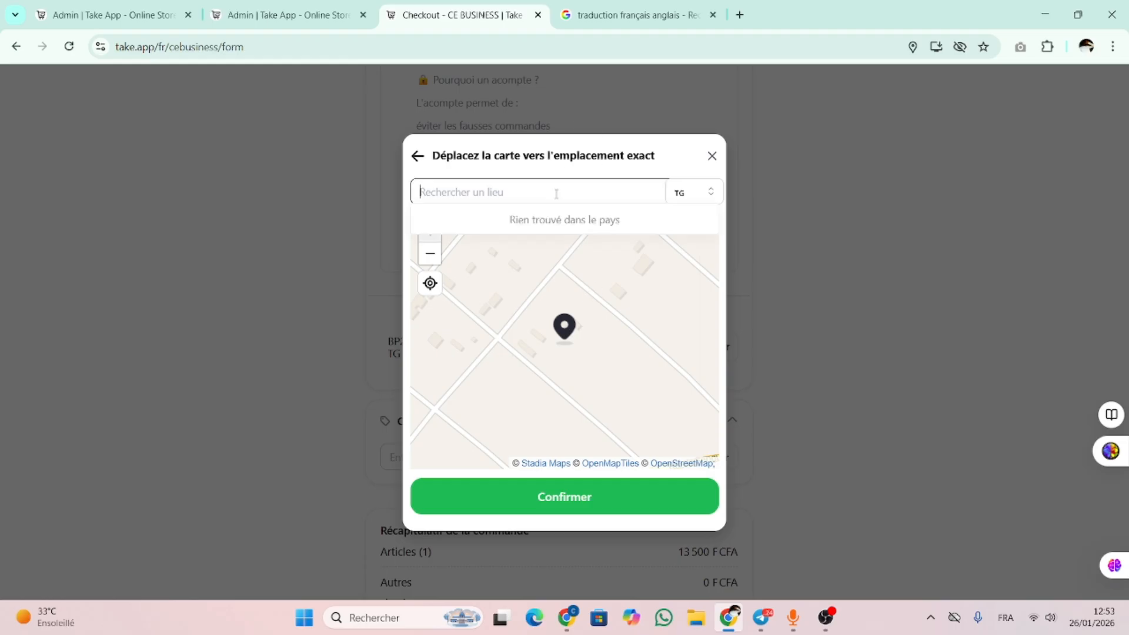
{"action": "type", "text": "TO"}
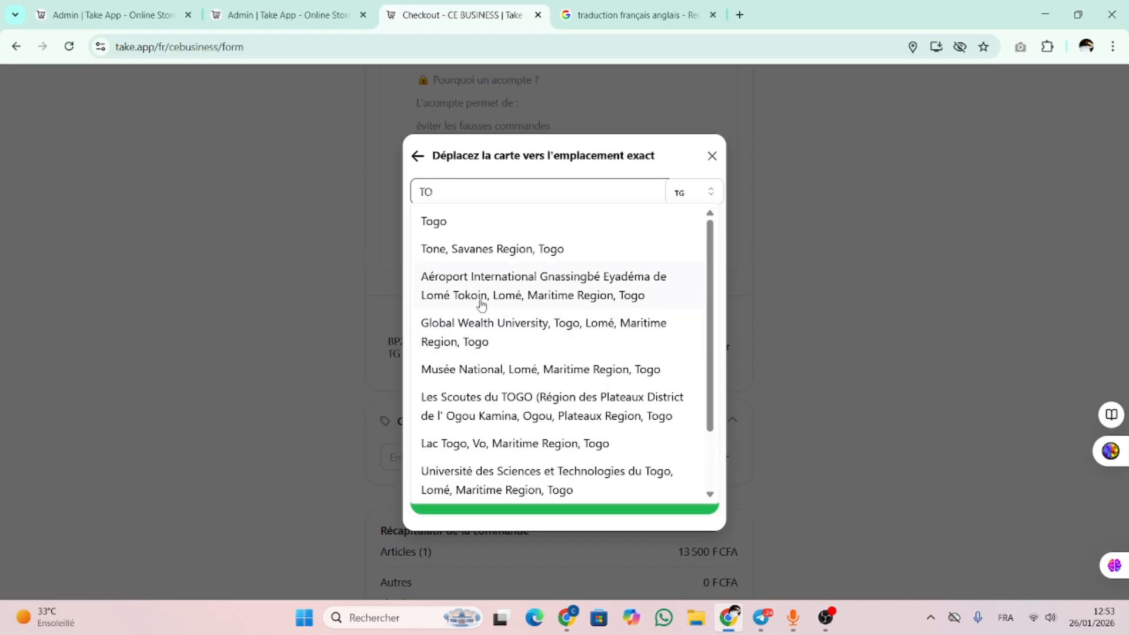
{"action": "type", "text": "TSI"}
{"action": "left_click", "coordinate": [496, 249]}
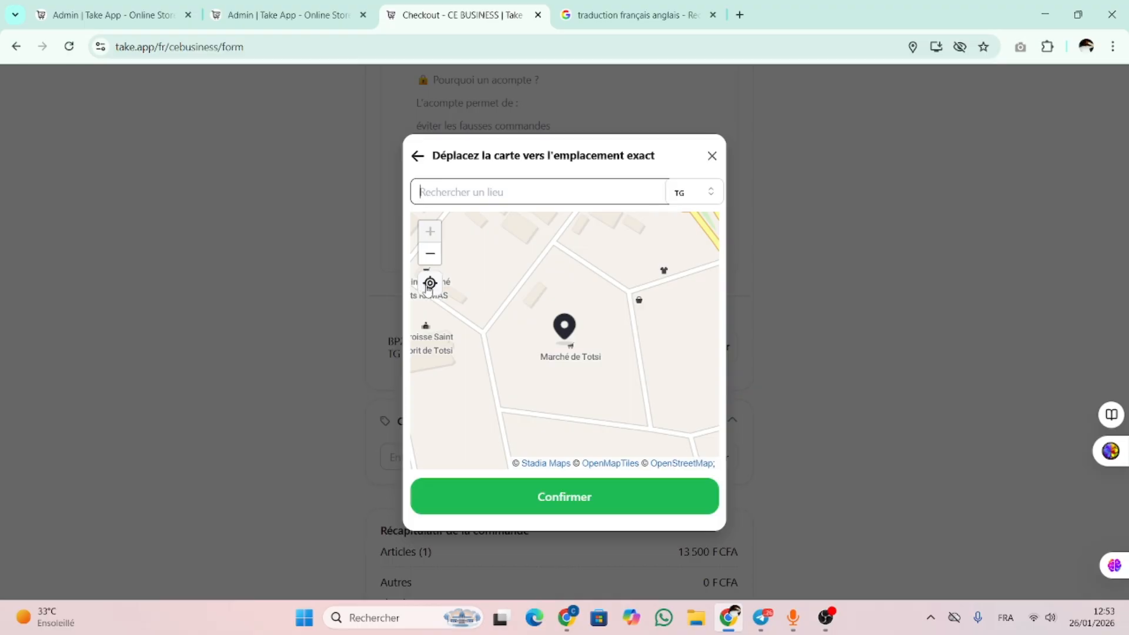
{"action": "left_click", "coordinate": [635, 497]}
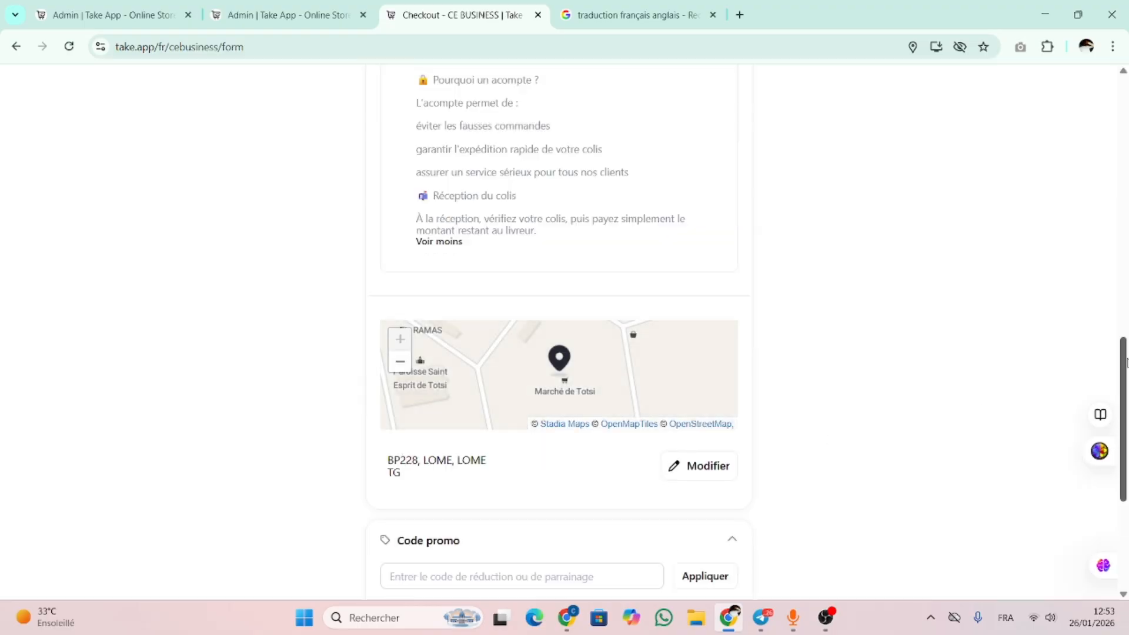
Place the 13 500 F CFA order, choose the deposit payment and open its payment link
{"action": "scroll", "coordinate": [1125, 361], "scroll_direction": "down", "scroll_amount": 5}
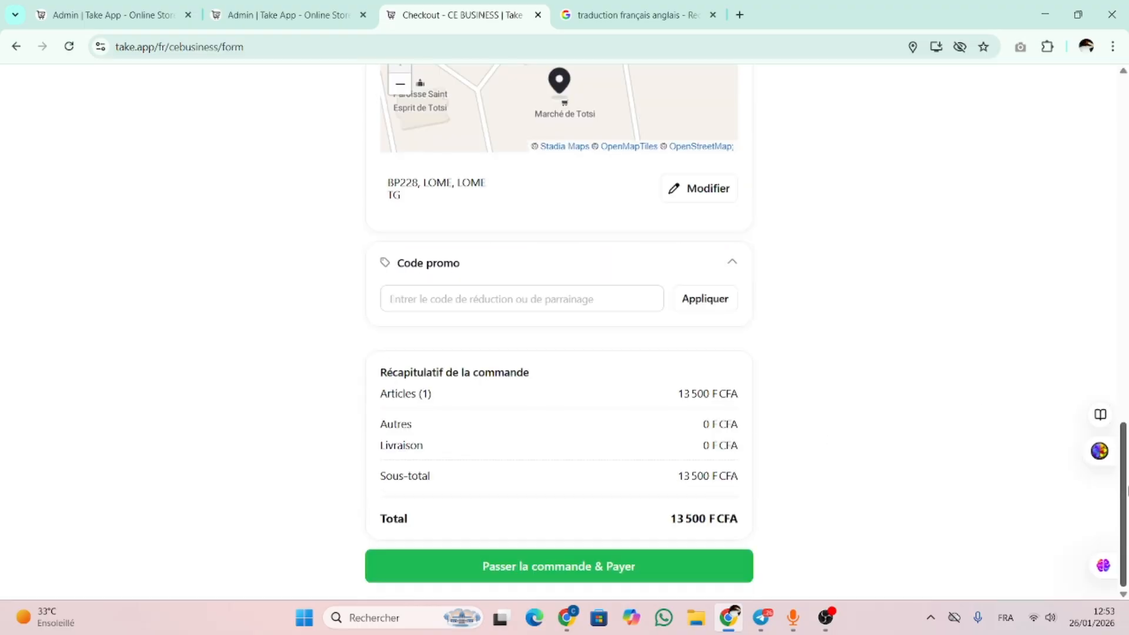
{"action": "left_click", "coordinate": [597, 568]}
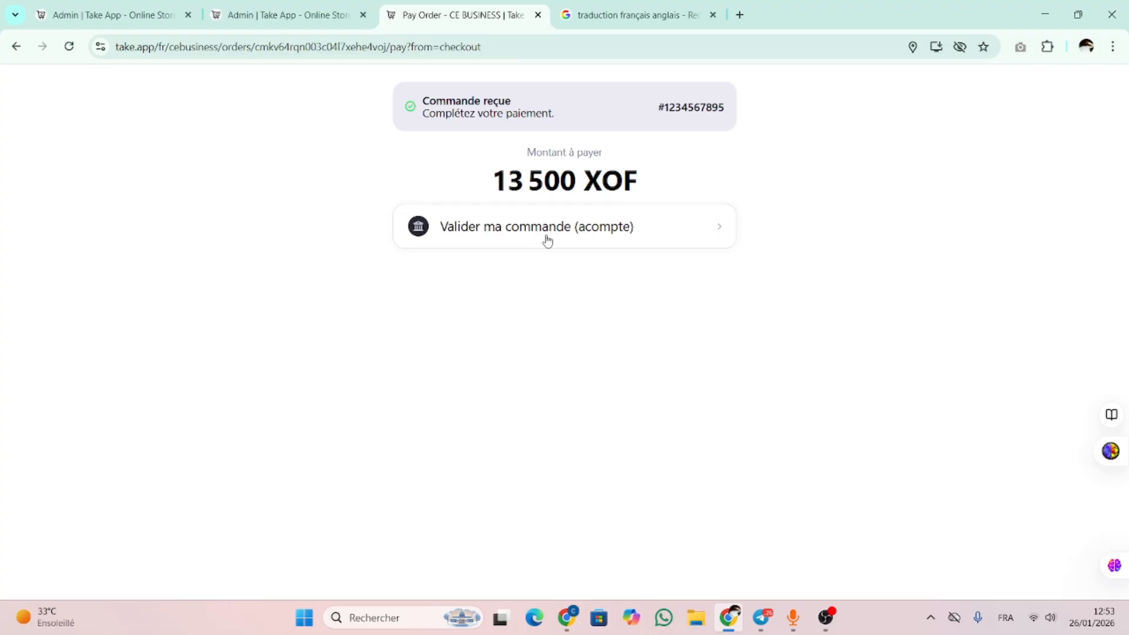
{"action": "left_click", "coordinate": [719, 230]}
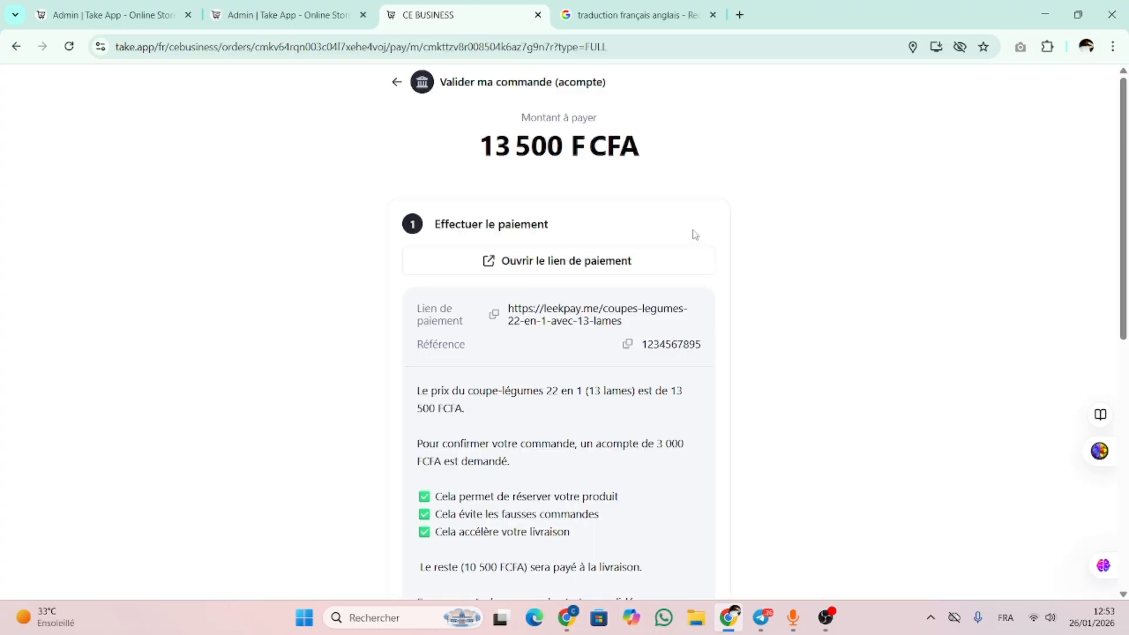
{"action": "scroll", "coordinate": [695, 234], "scroll_direction": "down", "scroll_amount": 2}
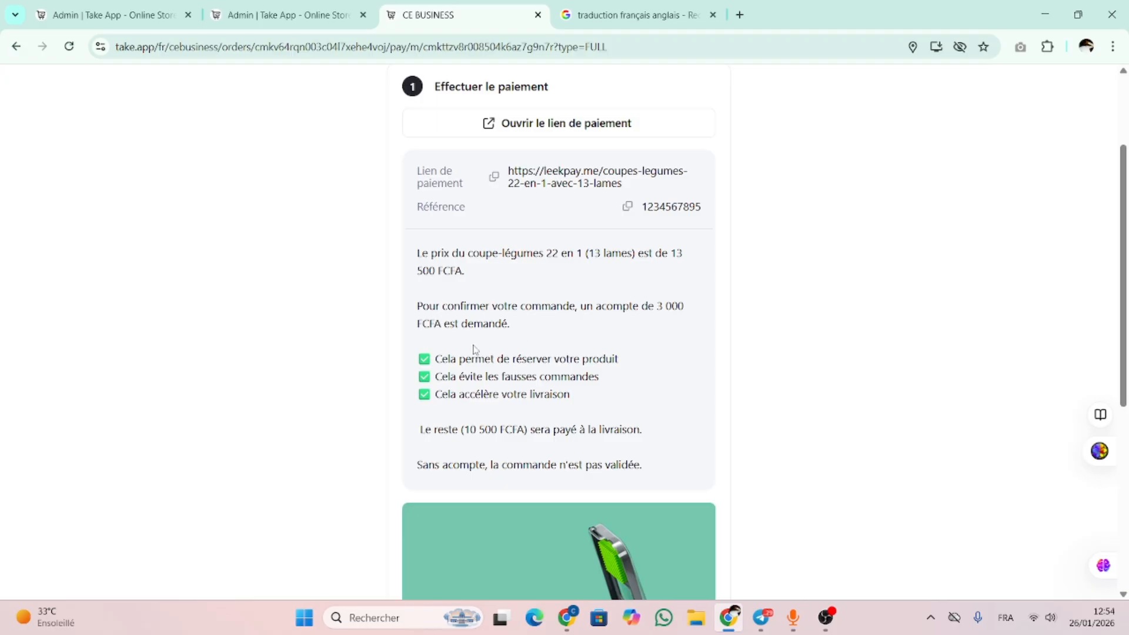
{"action": "left_click", "coordinate": [551, 130]}
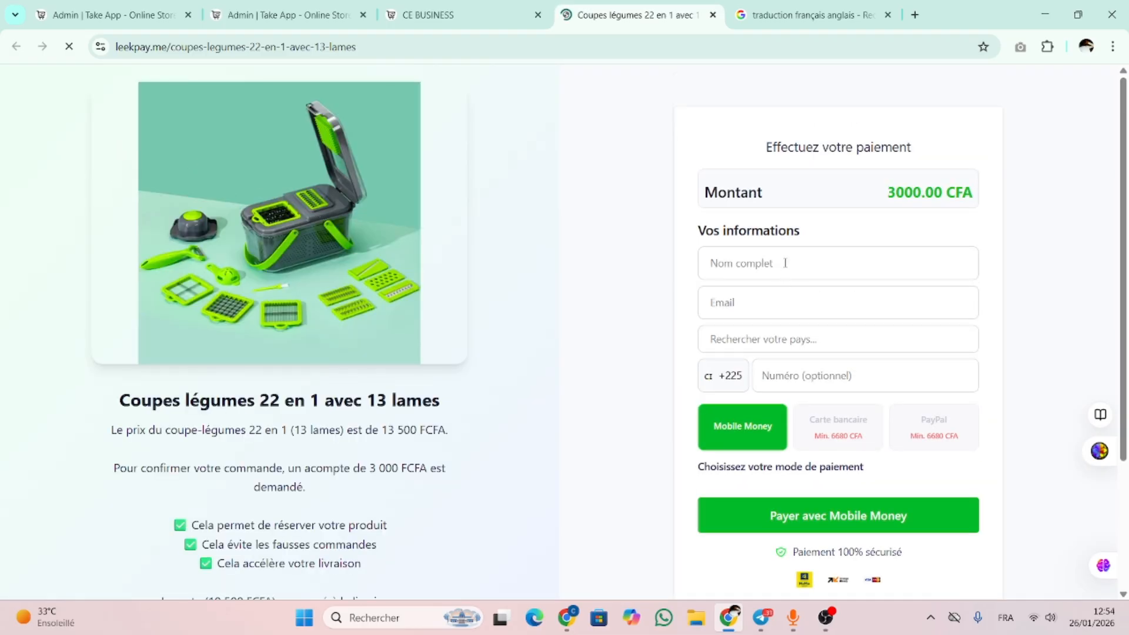
Search the country list and pick Togo as the payer's country
{"action": "left_click", "coordinate": [785, 263]}
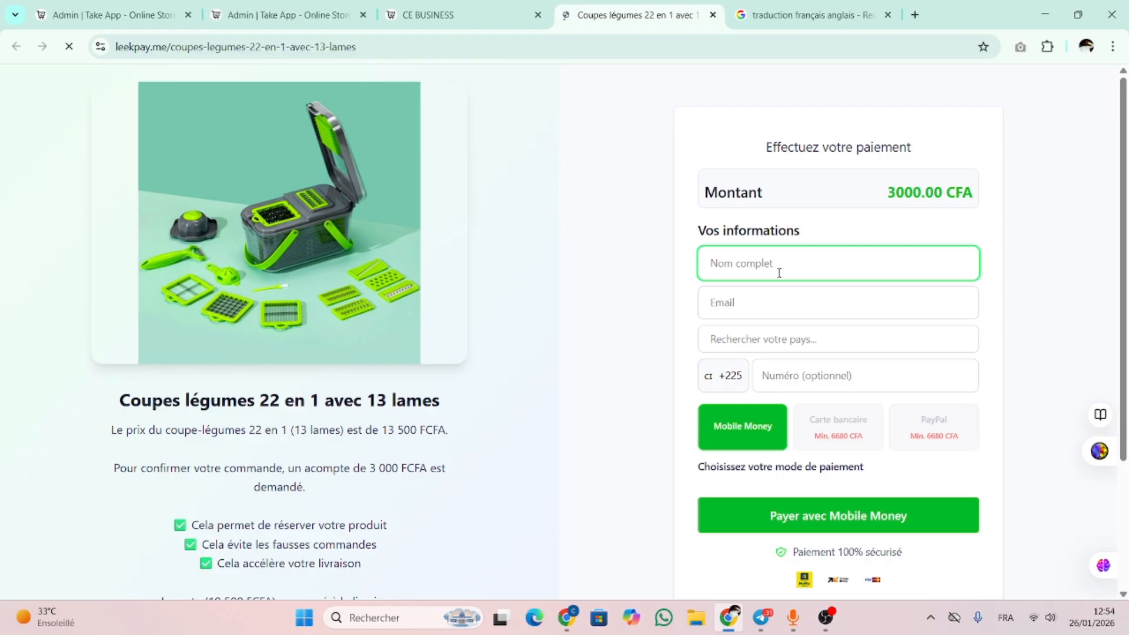
{"action": "left_click", "coordinate": [787, 336]}
{"action": "type", "text": "PA"}
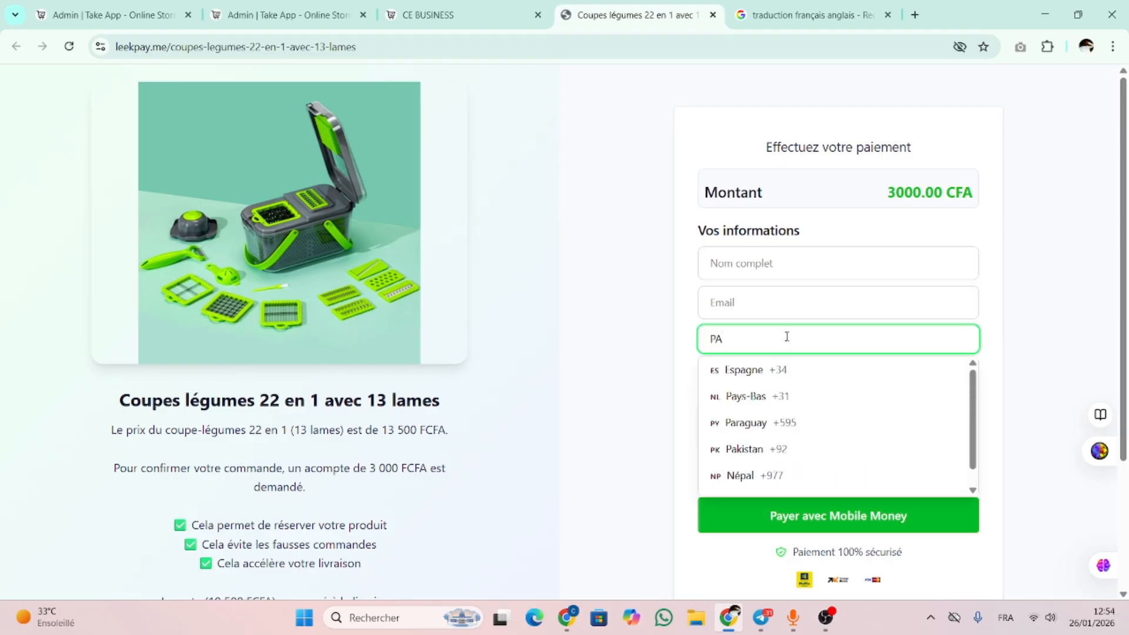
{"action": "key", "text": "BackSpace"}
{"action": "key", "text": "BackSpace"}
{"action": "type", "text": "tog"}
{"action": "key", "text": "Return"}
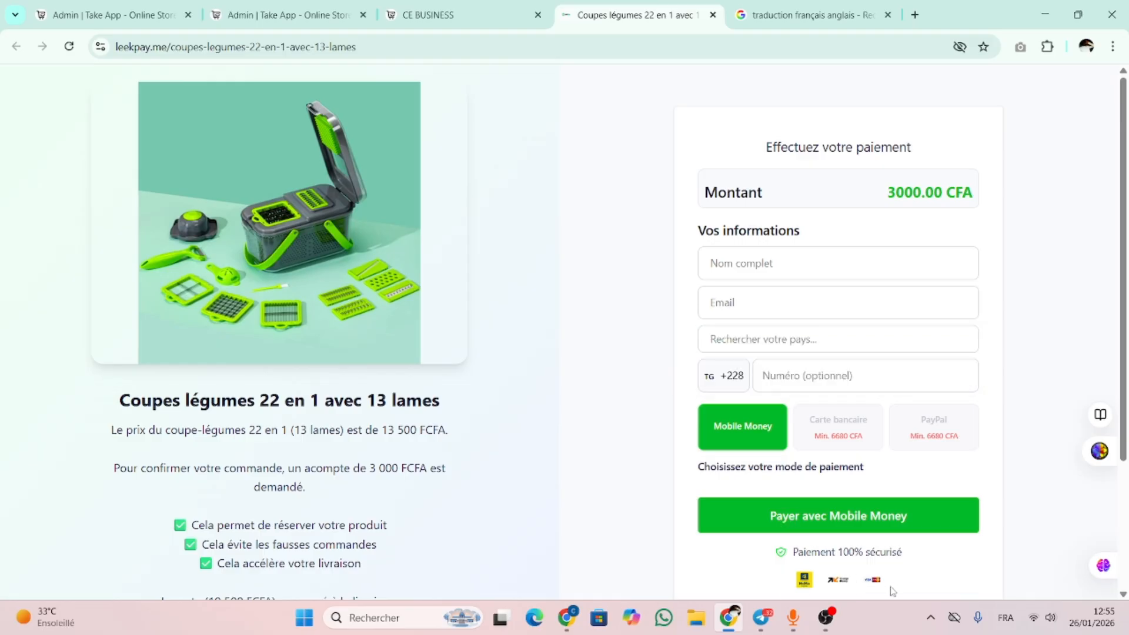
Change the payer's country to Côte d'Ivoire, then to Sénégal (+221)
{"action": "left_click", "coordinate": [798, 339]}
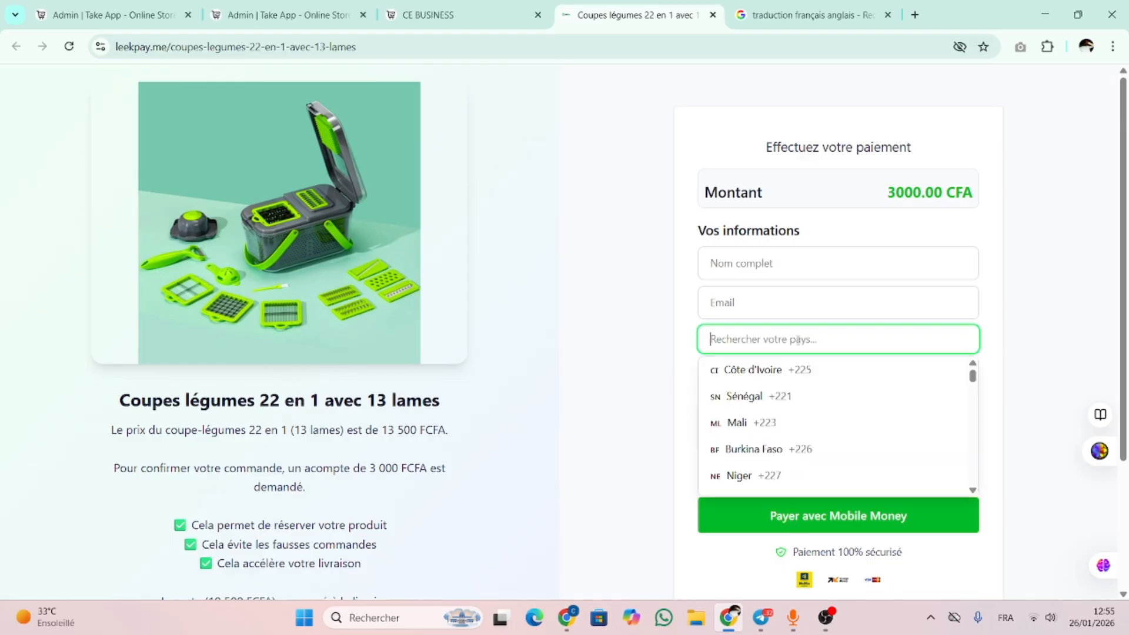
{"action": "left_click", "coordinate": [803, 371]}
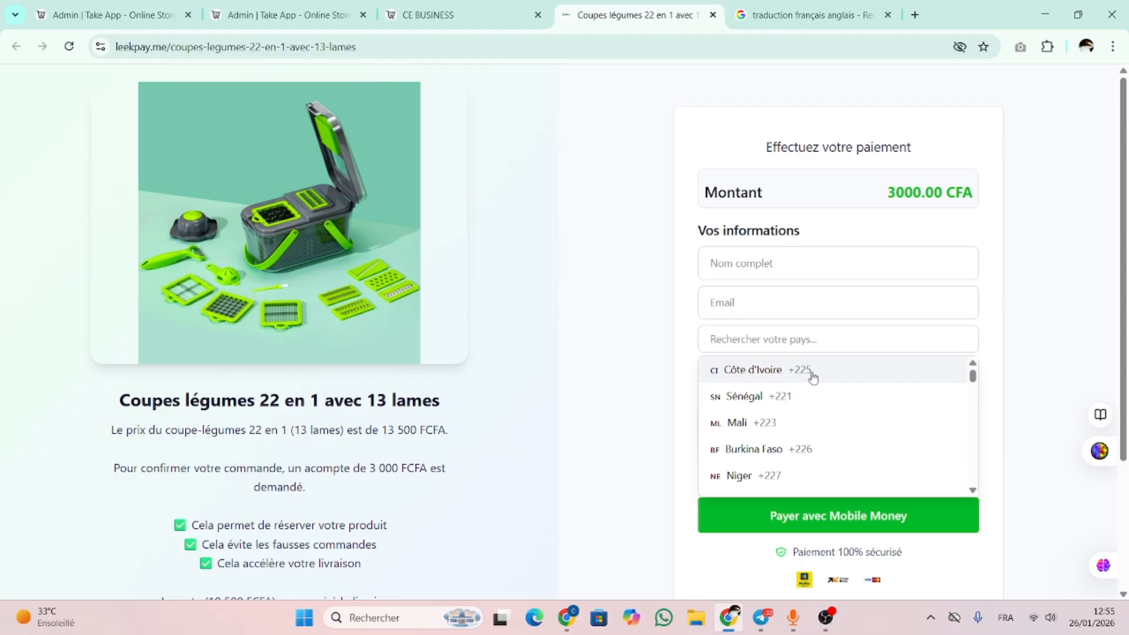
{"action": "left_click", "coordinate": [792, 340]}
{"action": "type", "text": "SENE"}
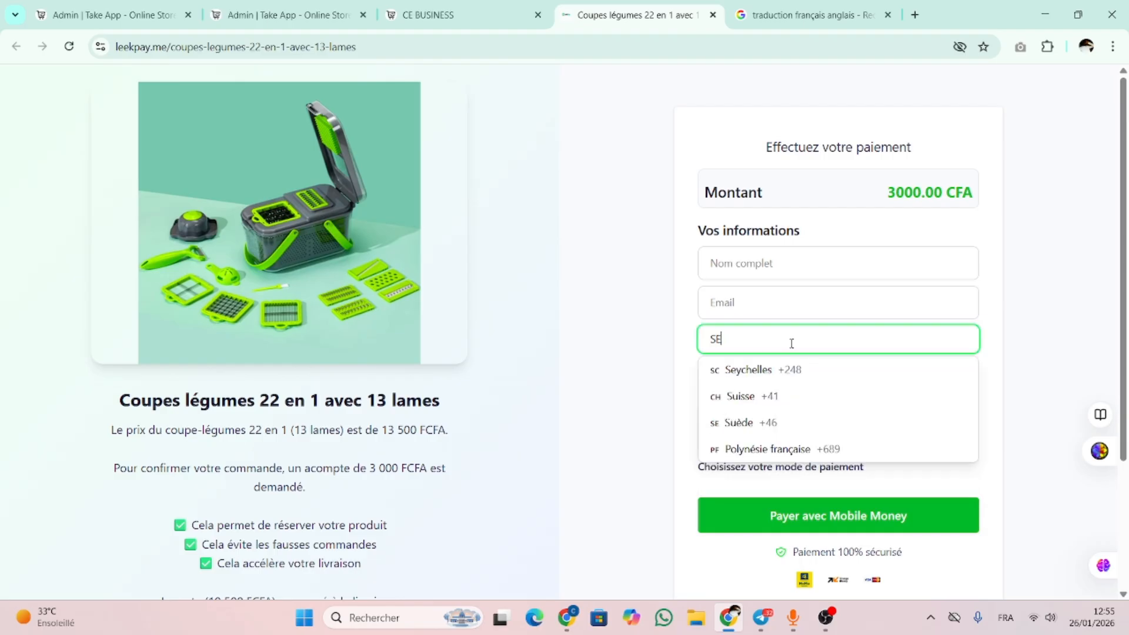
{"action": "key", "text": "BackSpace"}
{"action": "key", "text": "BackSpace"}
{"action": "key", "text": "BackSpace"}
{"action": "left_click", "coordinate": [812, 369]}
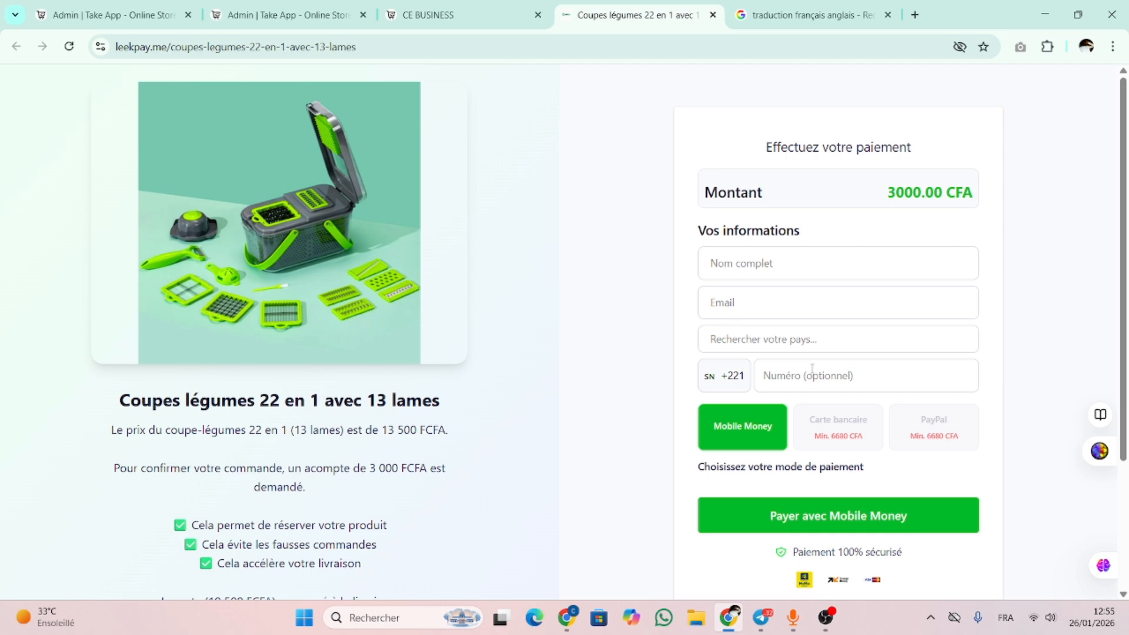
Submit the Mobile Money deposit payment with the full name still empty
{"action": "scroll", "coordinate": [786, 249], "scroll_direction": "up", "scroll_amount": 1}
{"action": "left_click", "coordinate": [843, 522]}
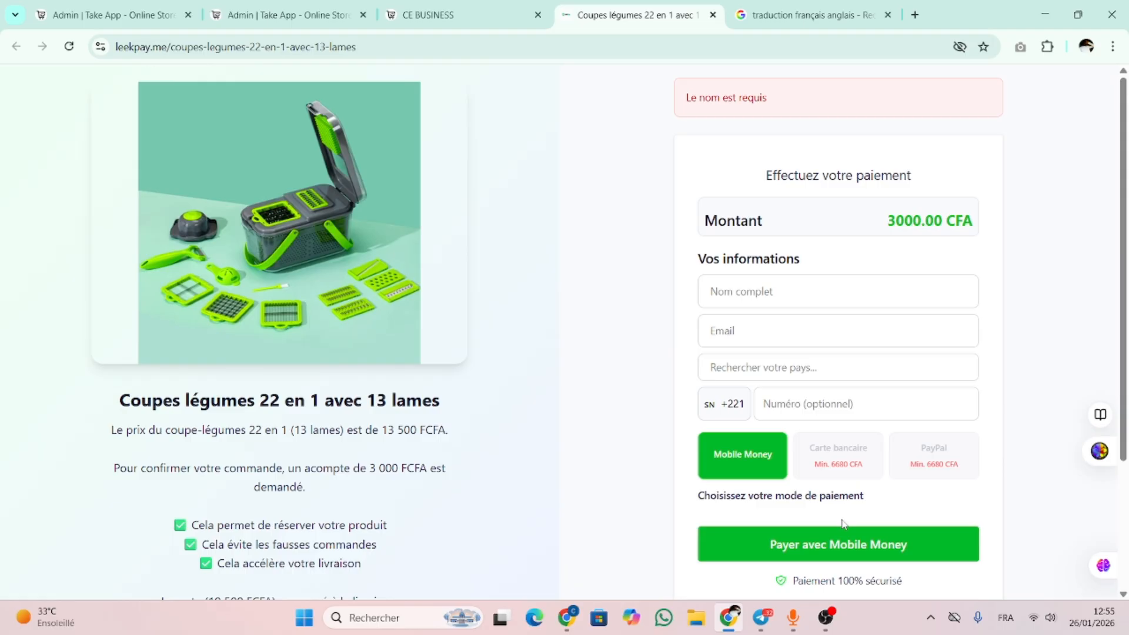
{"action": "scroll", "coordinate": [1128, 297], "scroll_direction": "down", "scroll_amount": 1}
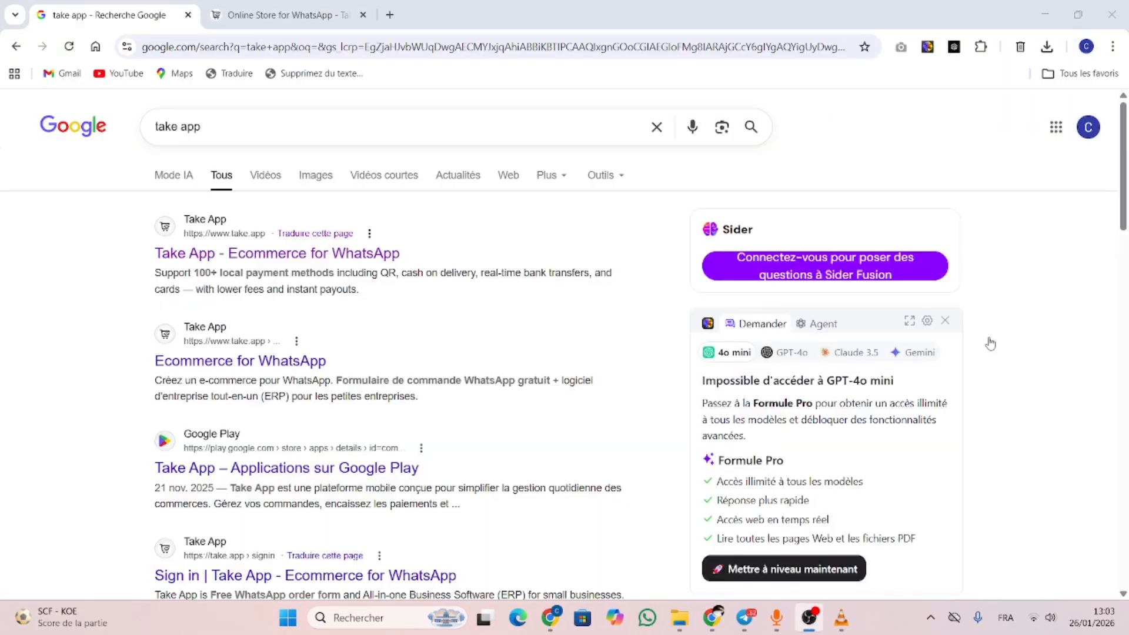
Bring the Chrome window with Google's 'take app' results to the front
{"action": "left_click", "coordinate": [1061, 255]}
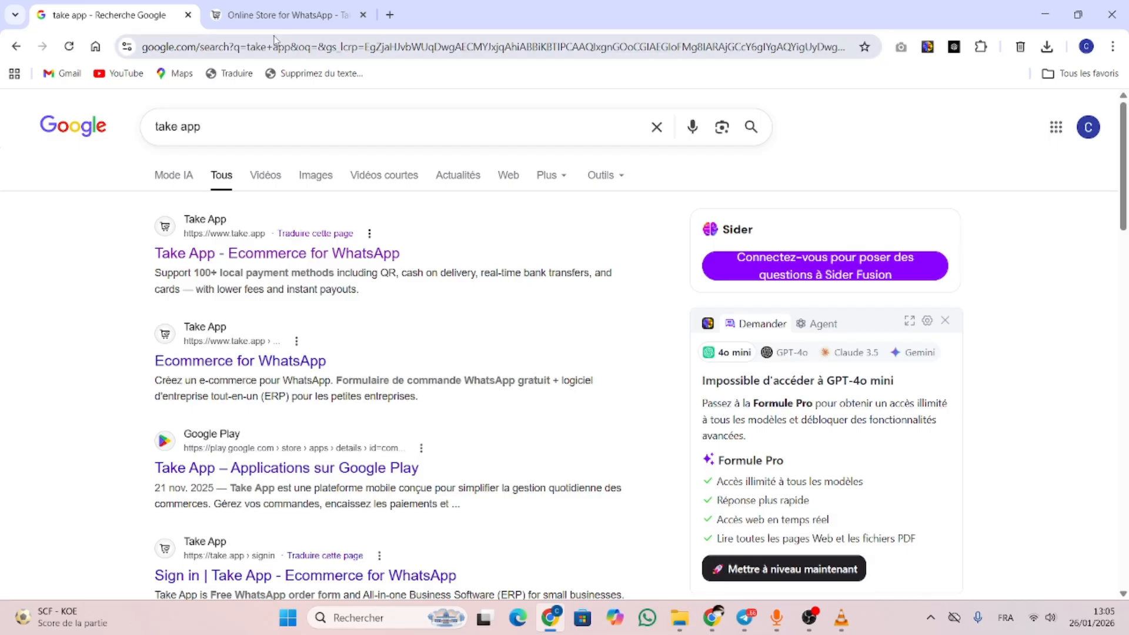
Search Google for 'take app' in a new tab, then switch to the Take App homepage tab
{"action": "left_click", "coordinate": [390, 14]}
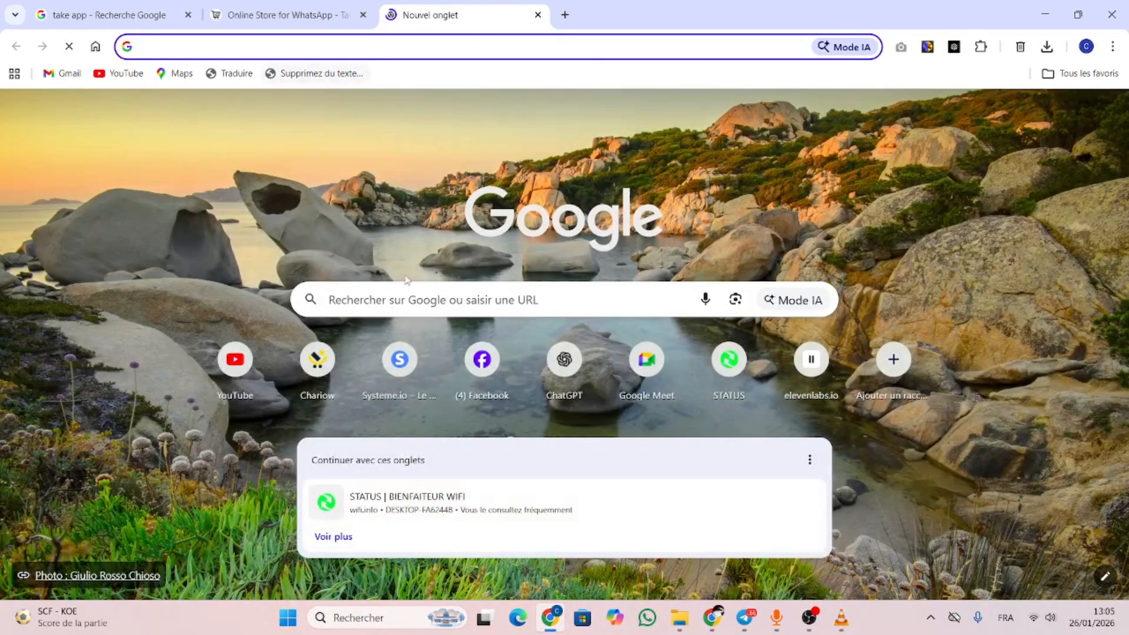
{"action": "left_click", "coordinate": [364, 303]}
{"action": "type", "text": "TA"}
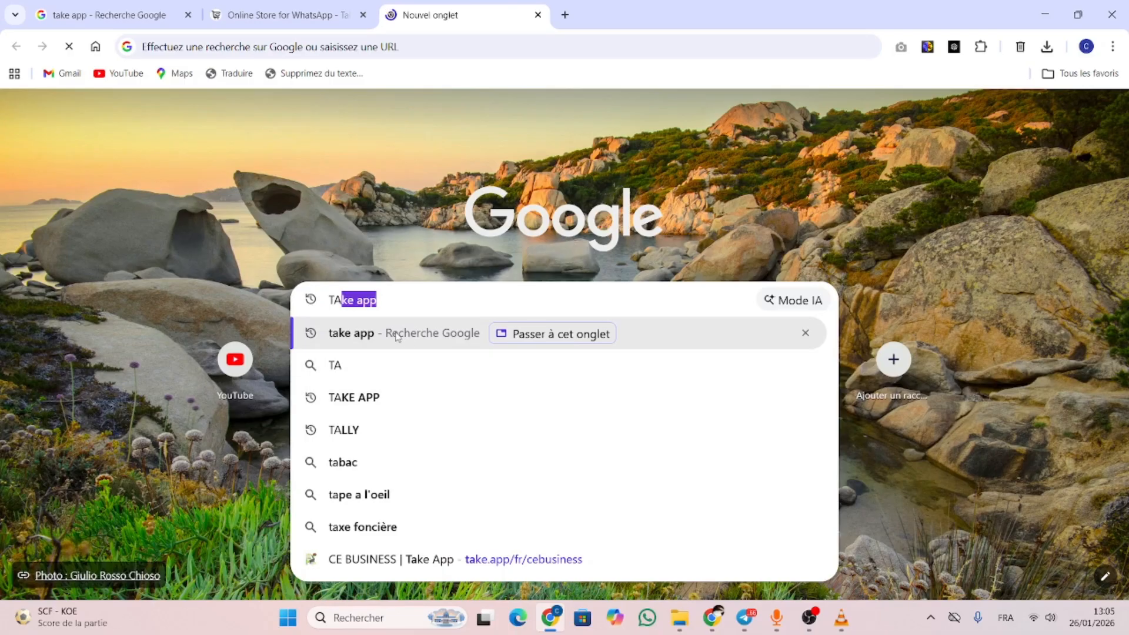
{"action": "key", "text": "Return"}
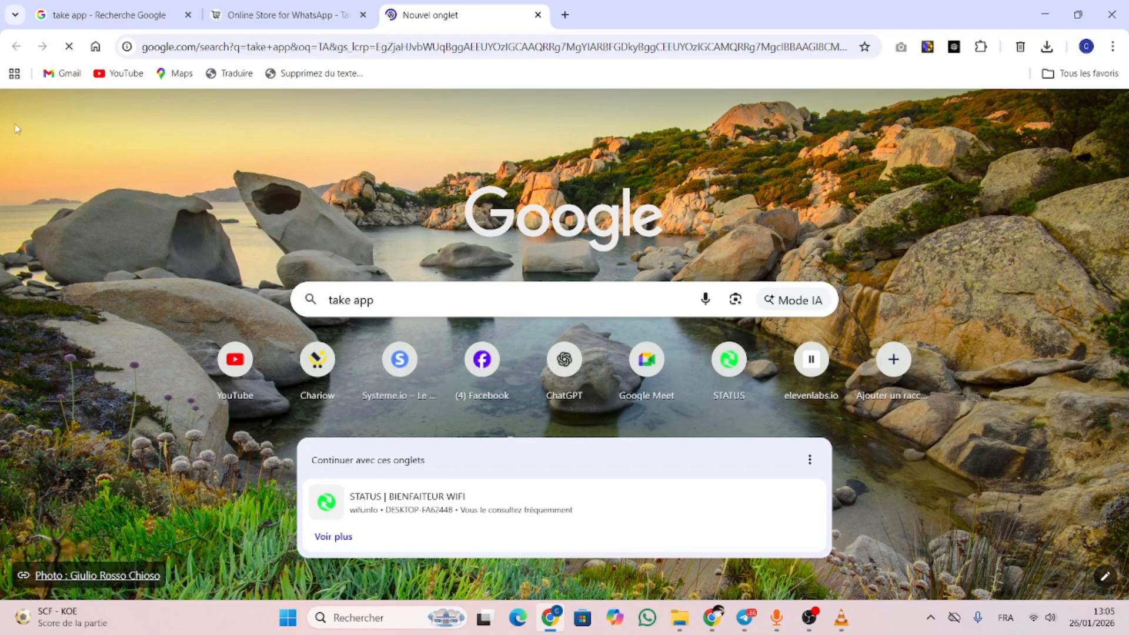
{"action": "left_click", "coordinate": [76, 13]}
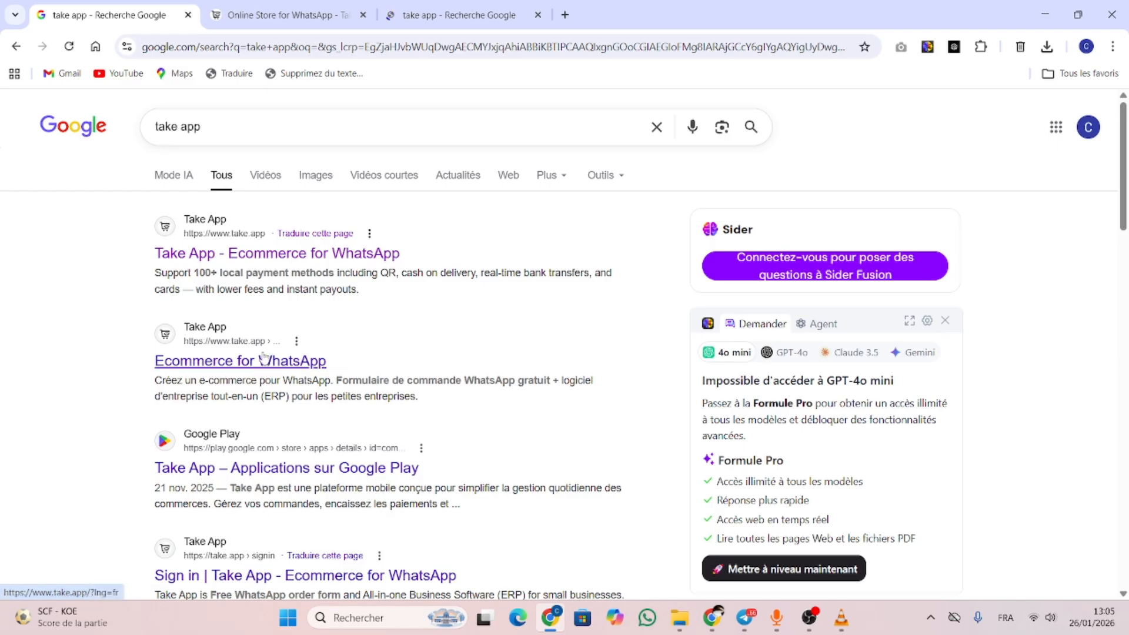
{"action": "left_click", "coordinate": [276, 13]}
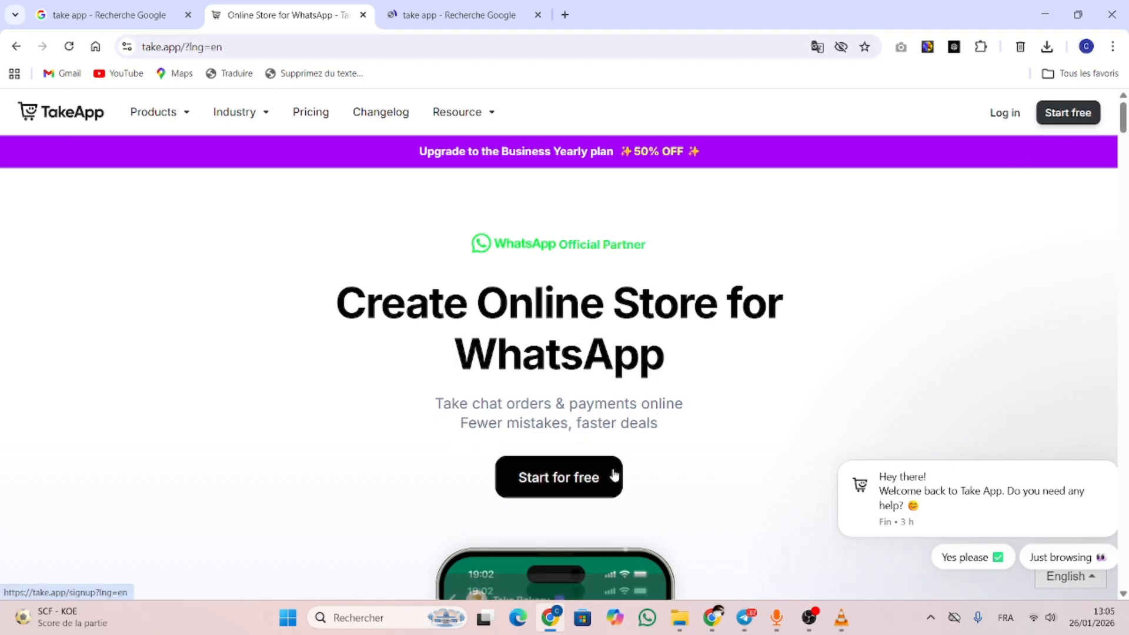
Sign up for a free Take App account through Google sign-in with the chosen Google account
{"action": "left_click", "coordinate": [570, 475]}
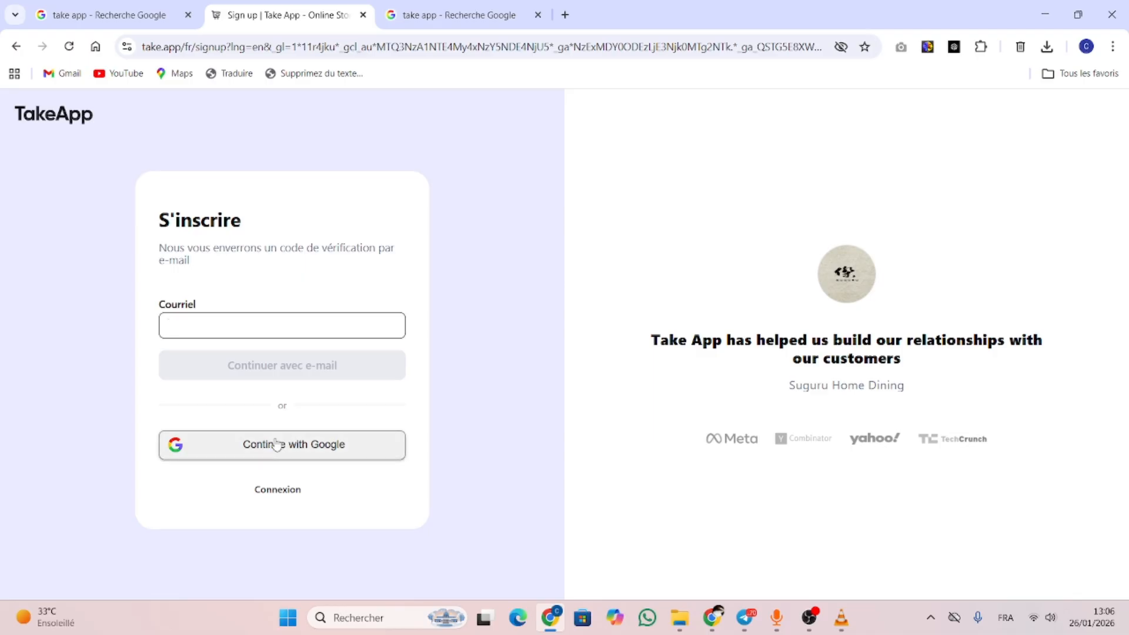
{"action": "left_click", "coordinate": [320, 451]}
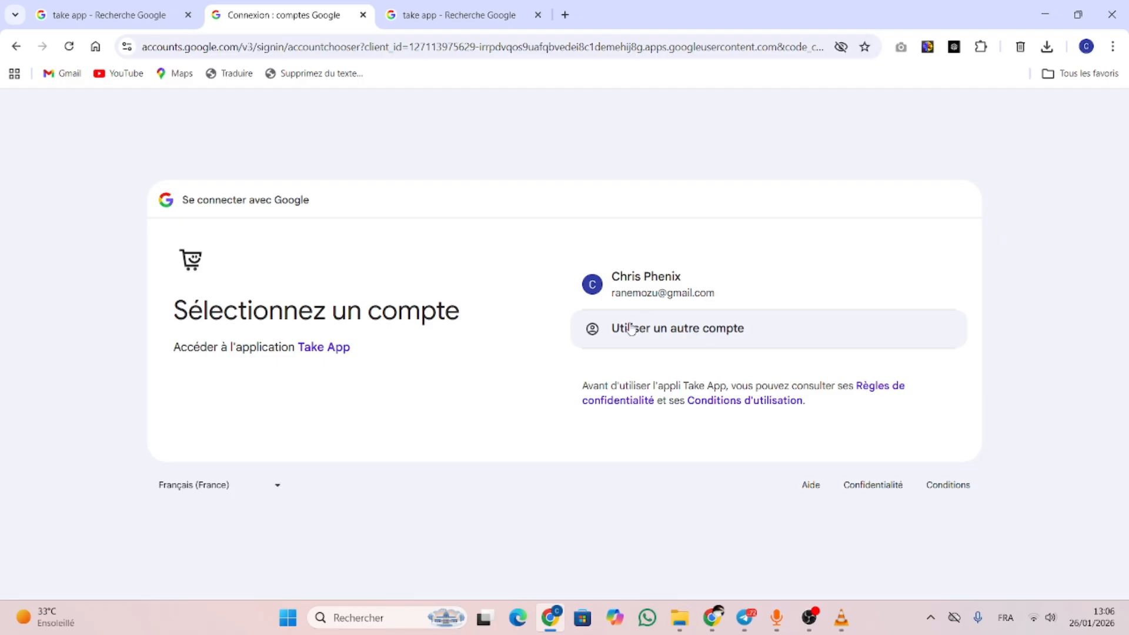
{"action": "left_click", "coordinate": [674, 288]}
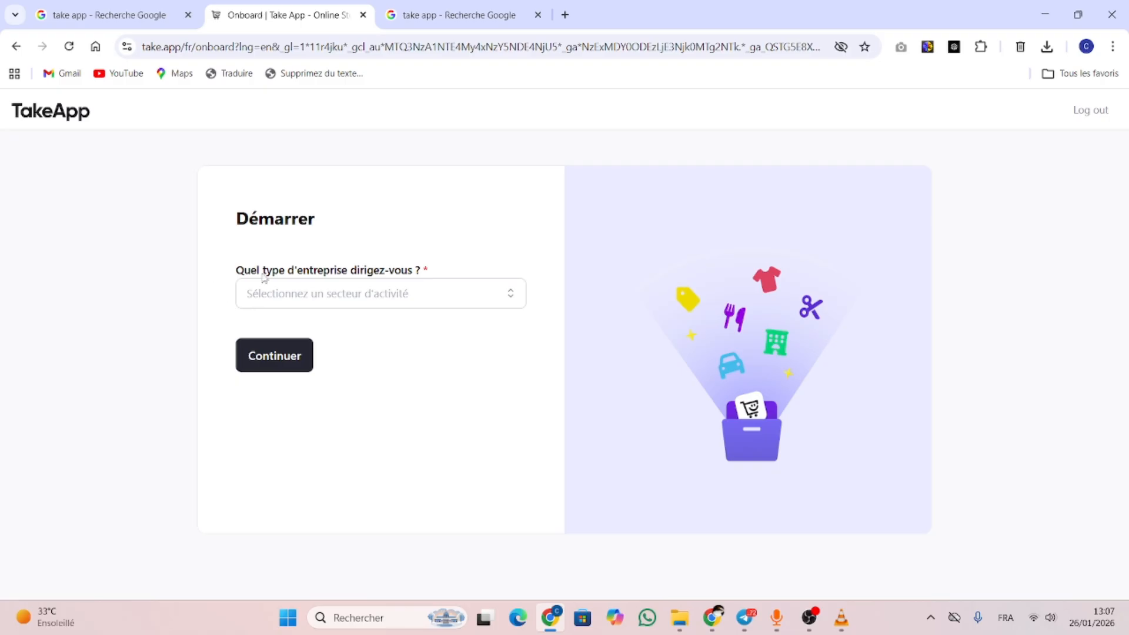
Pick Détail & Shopping from the business sector list as the business type
{"action": "left_click", "coordinate": [511, 299]}
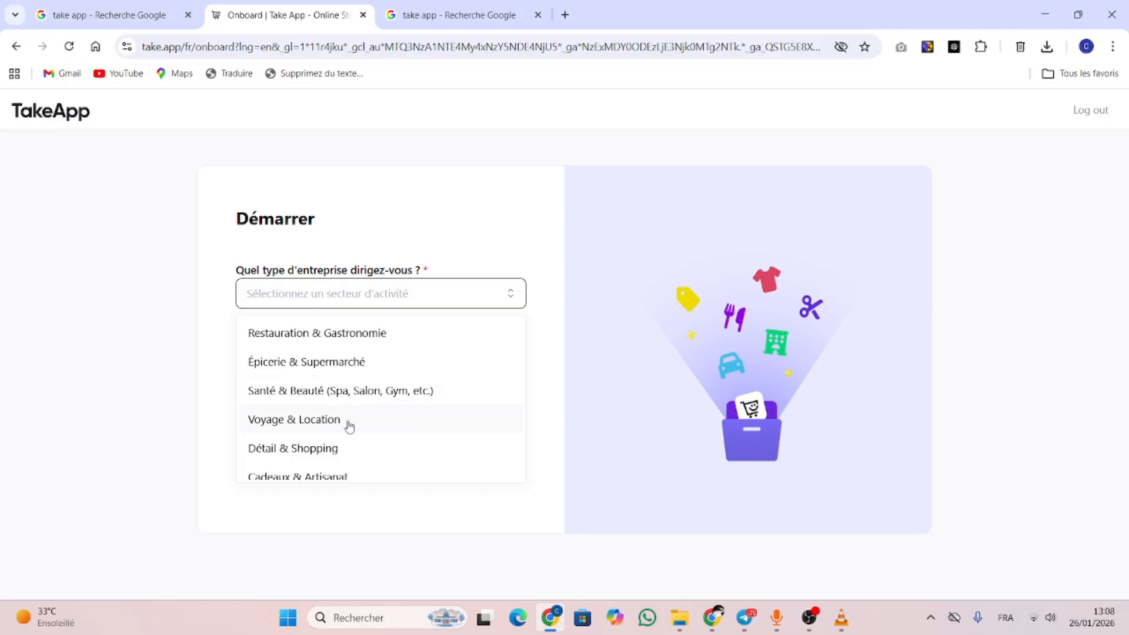
{"action": "scroll", "coordinate": [414, 444], "scroll_direction": "down", "scroll_amount": 5}
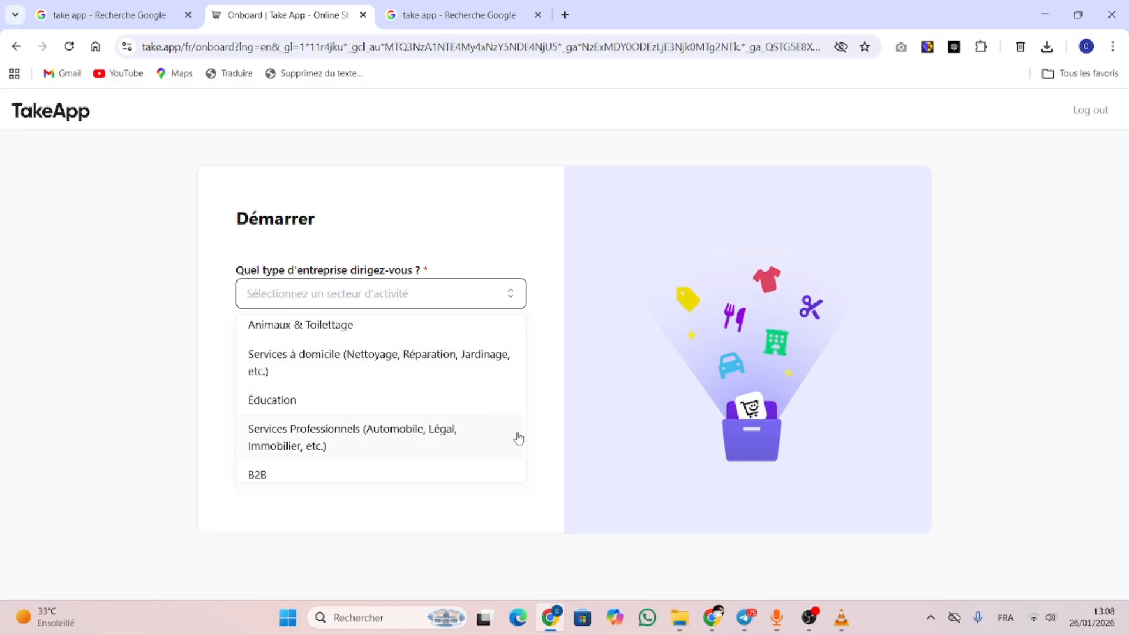
{"action": "scroll", "coordinate": [519, 438], "scroll_direction": "up", "scroll_amount": 1}
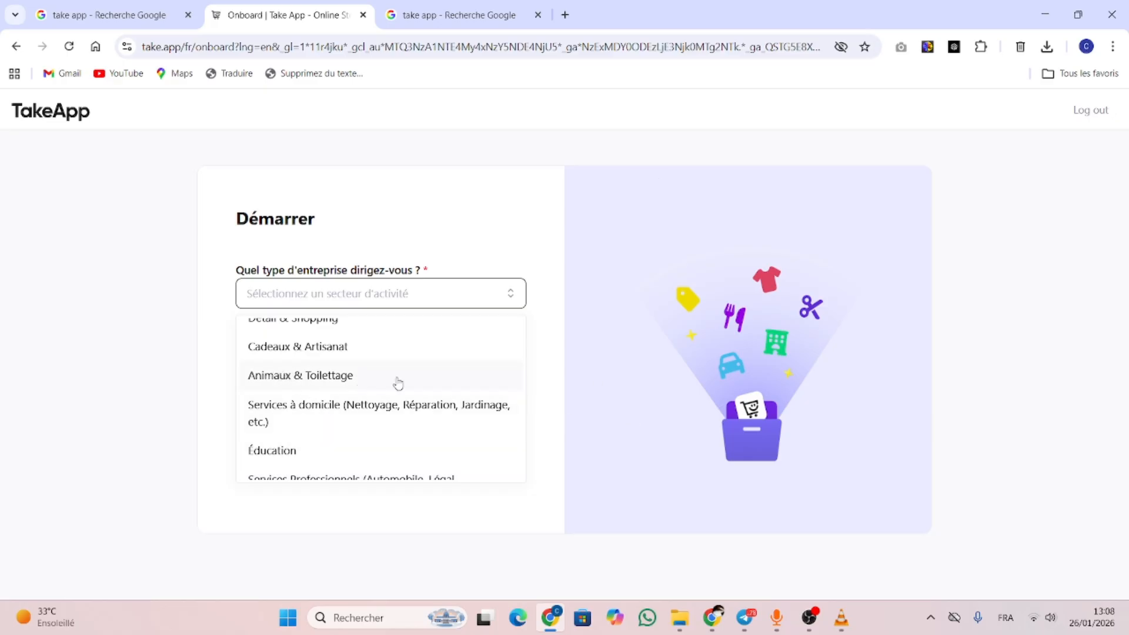
{"action": "scroll", "coordinate": [398, 382], "scroll_direction": "up", "scroll_amount": 3}
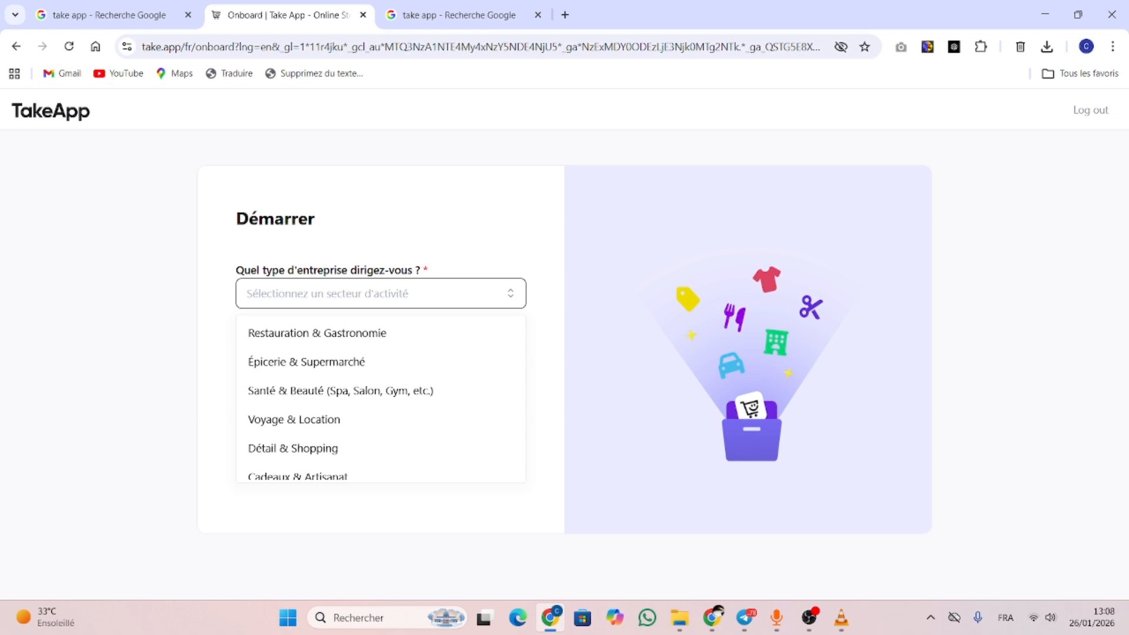
{"action": "left_click", "coordinate": [314, 449]}
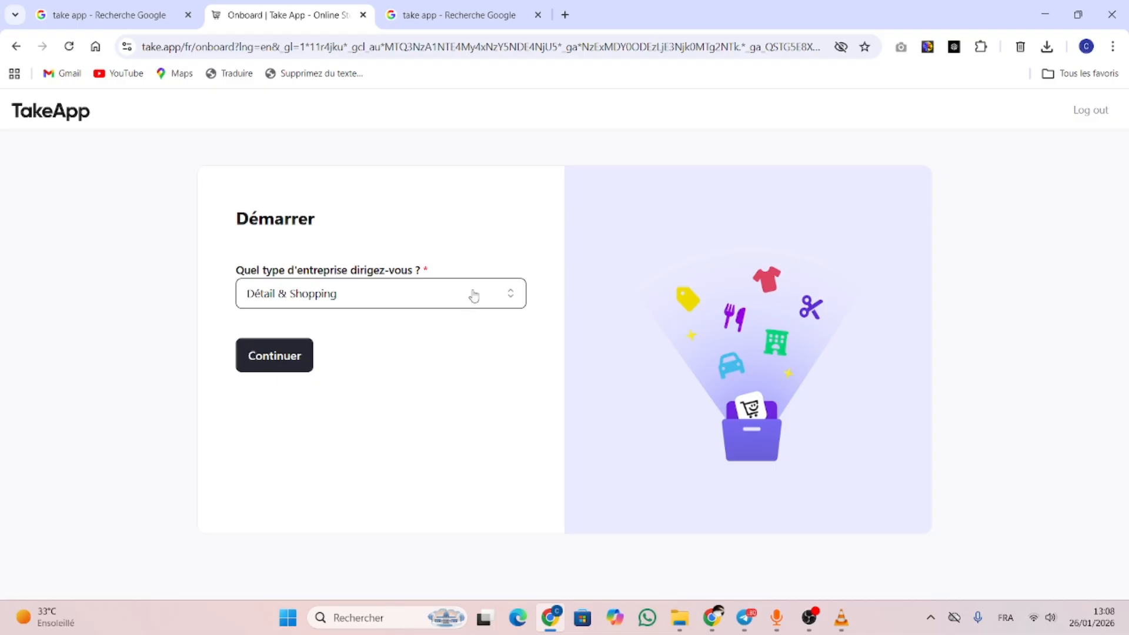
{"action": "left_click", "coordinate": [510, 299]}
{"action": "scroll", "coordinate": [510, 380], "scroll_direction": "down", "scroll_amount": 4}
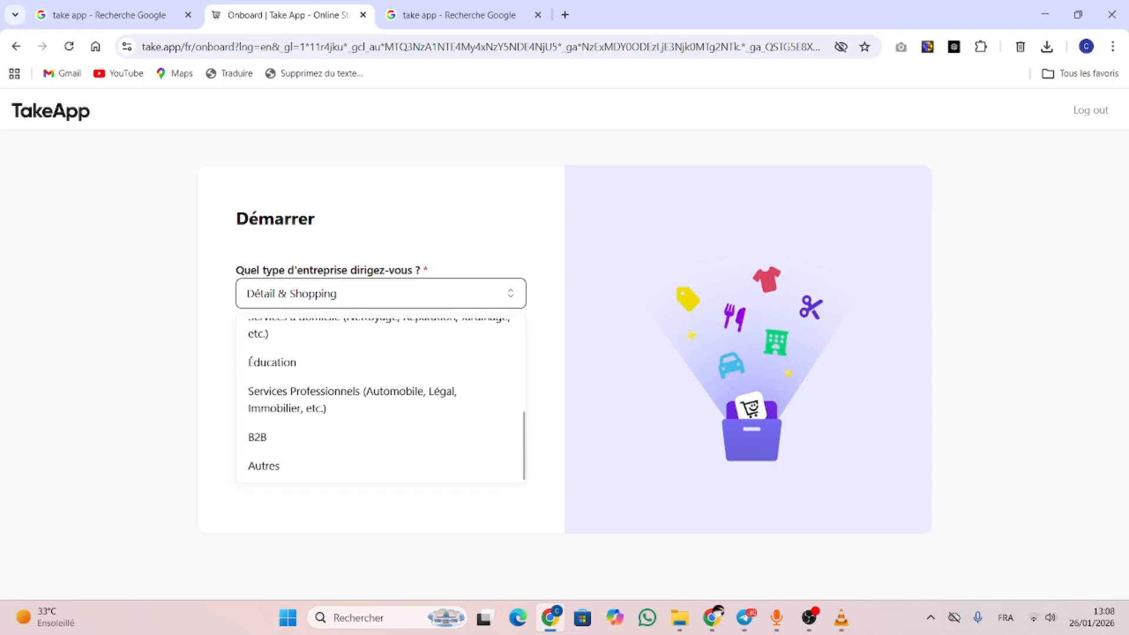
{"action": "scroll", "coordinate": [510, 379], "scroll_direction": "up", "scroll_amount": 4}
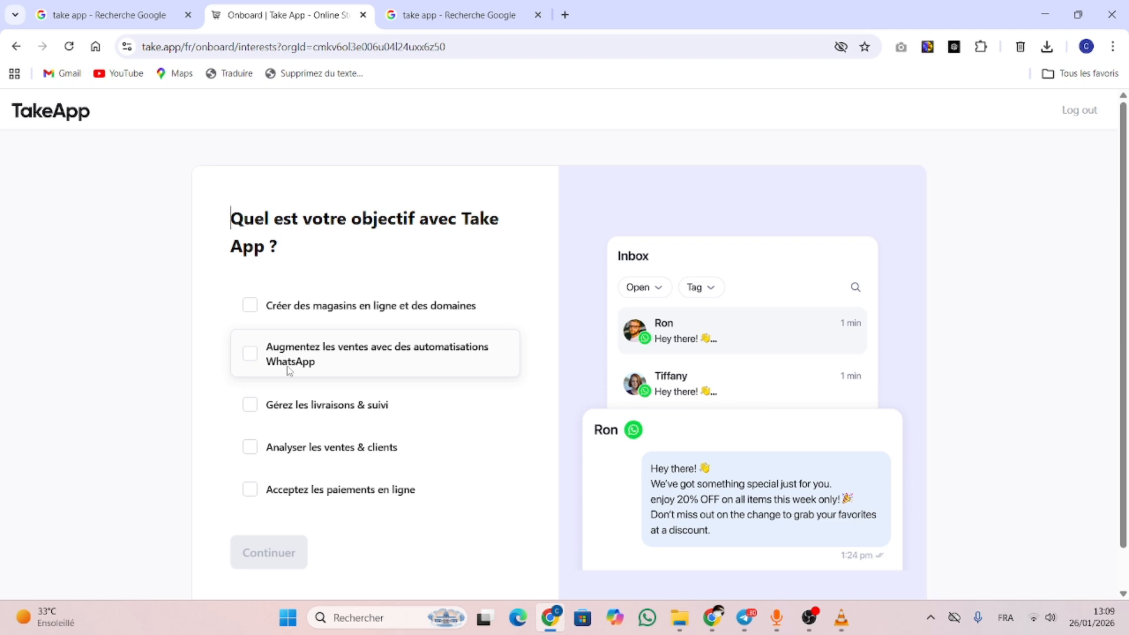
Tick all five goals: online payments, stores, deliveries, WhatsApp automations and sales analysis, then continue
{"action": "left_click", "coordinate": [254, 494]}
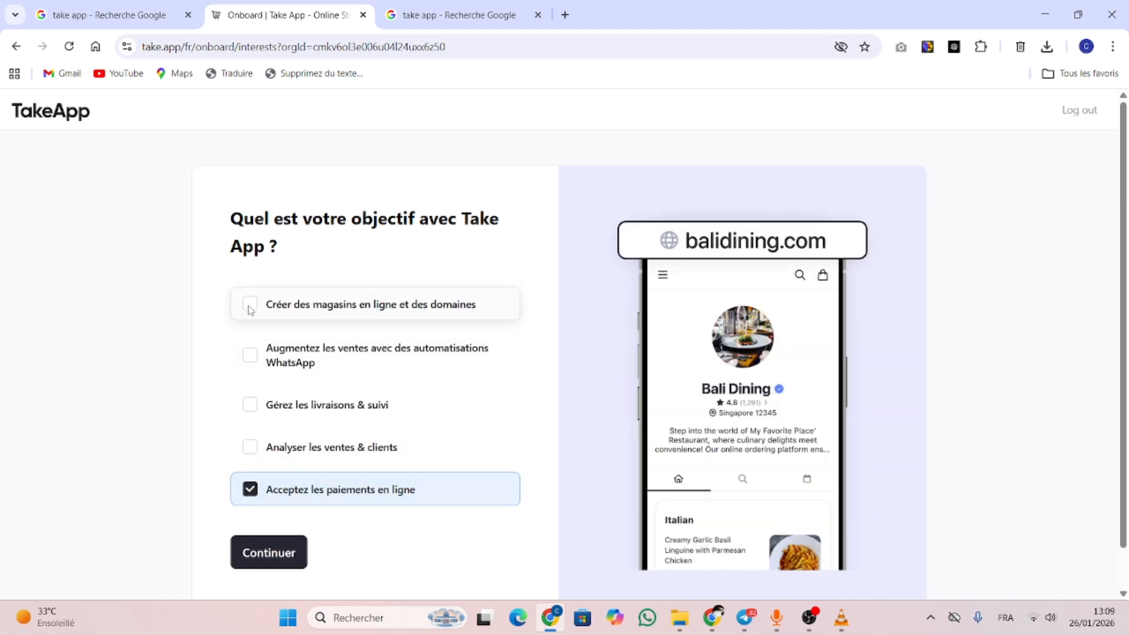
{"action": "left_click", "coordinate": [250, 307]}
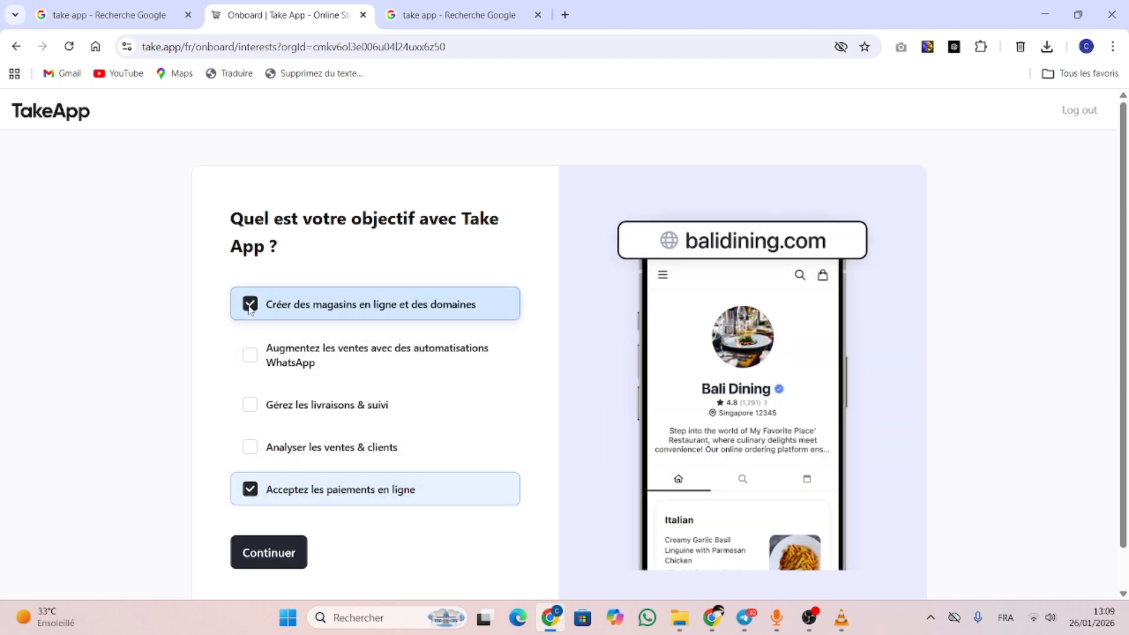
{"action": "left_click", "coordinate": [250, 404]}
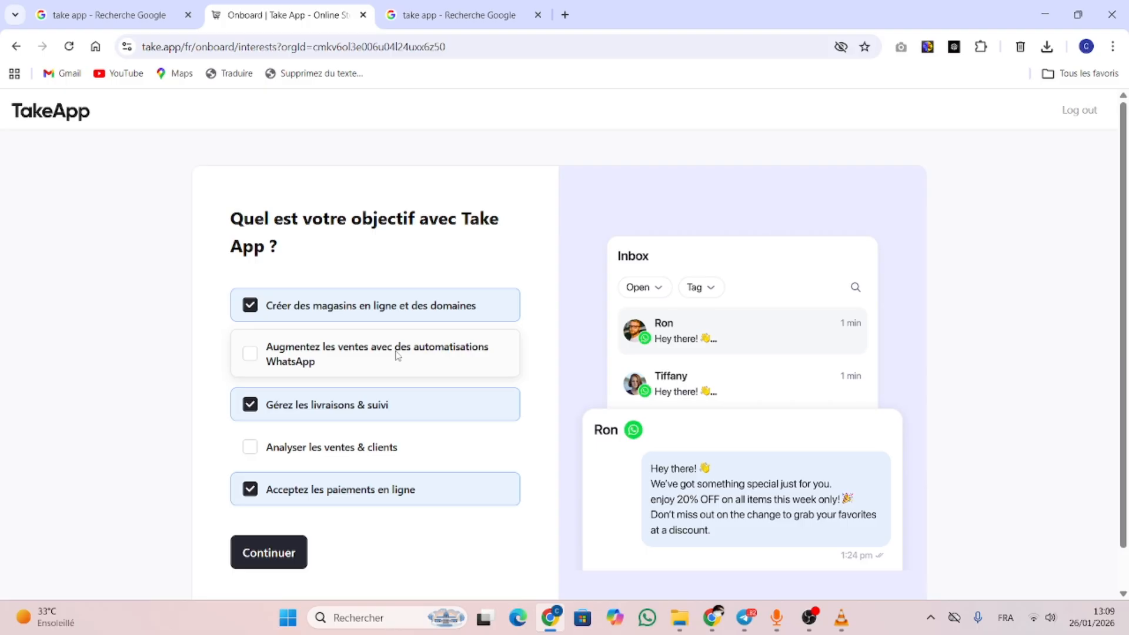
{"action": "left_click", "coordinate": [250, 355]}
{"action": "left_click", "coordinate": [250, 449]}
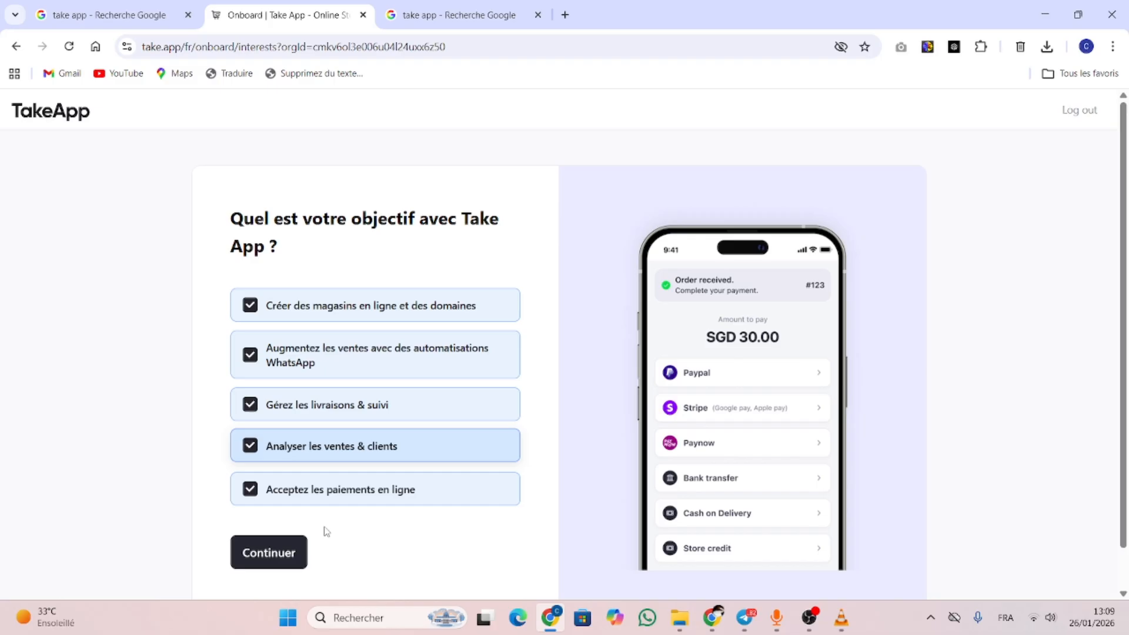
{"action": "left_click", "coordinate": [268, 551]}
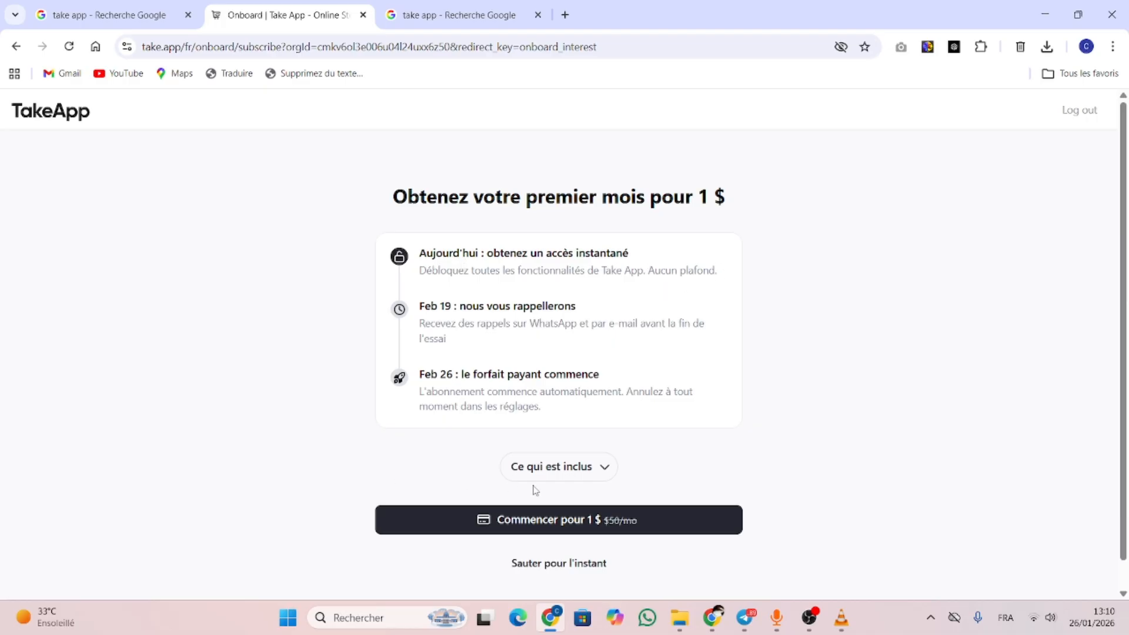
Skip the $1 first-month offer and confirm giving up the paid features
{"action": "left_click", "coordinate": [520, 565]}
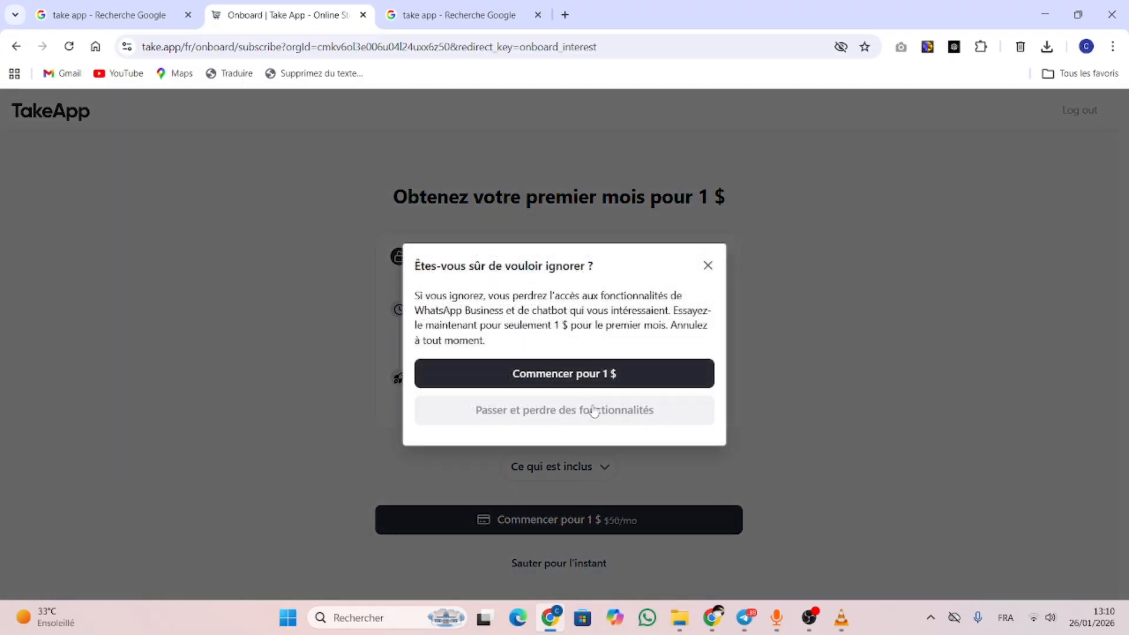
{"action": "left_click", "coordinate": [594, 413]}
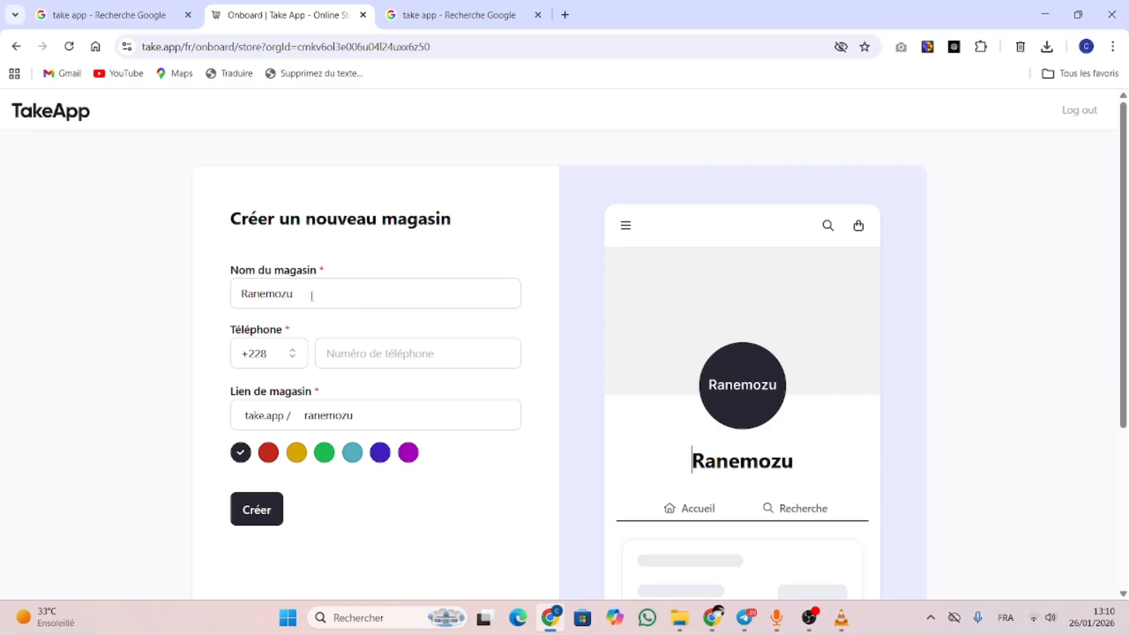
Replace the prefilled store name with MACHANGE
{"action": "left_click_drag", "start_coordinate": [311, 295], "coordinate": [183, 307]}
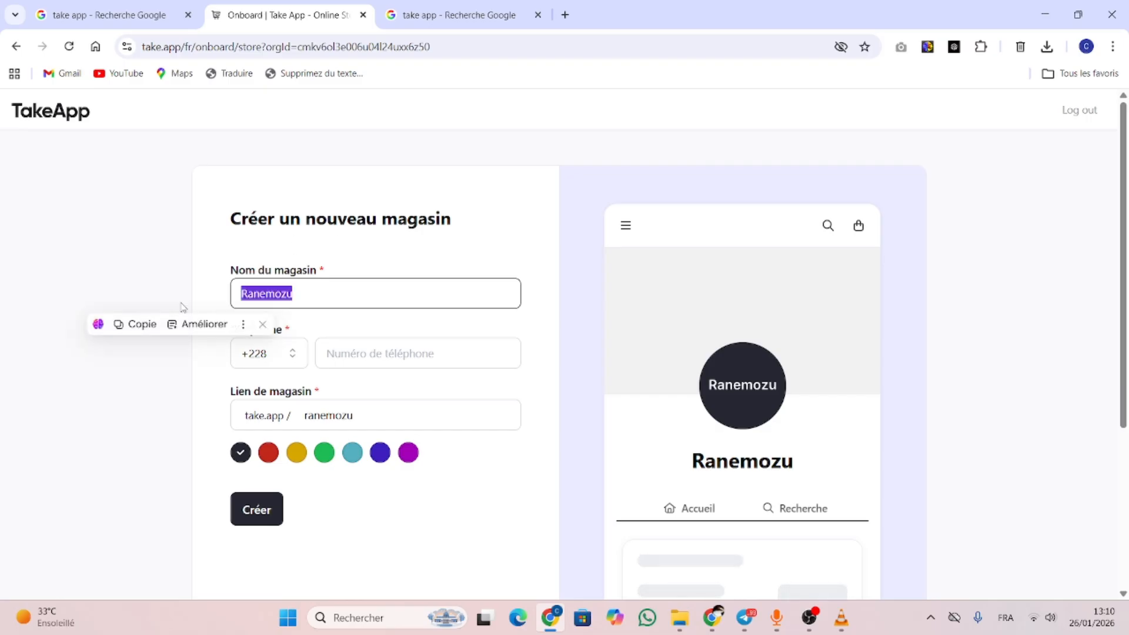
{"action": "type", "text": "C"}
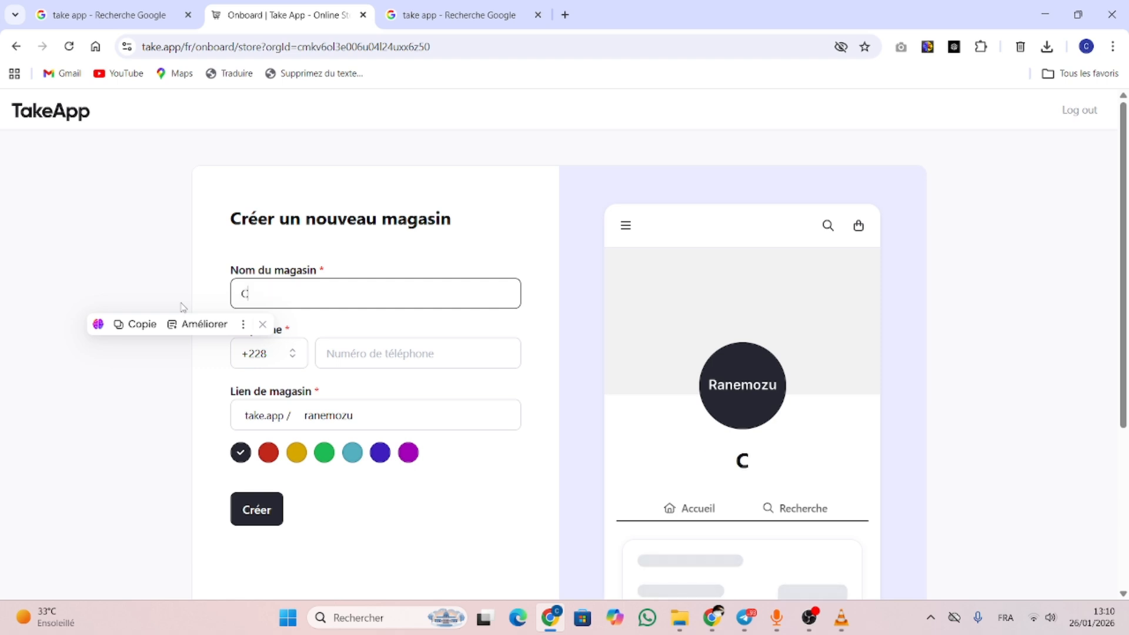
{"action": "type", "text": "E BUSIN"}
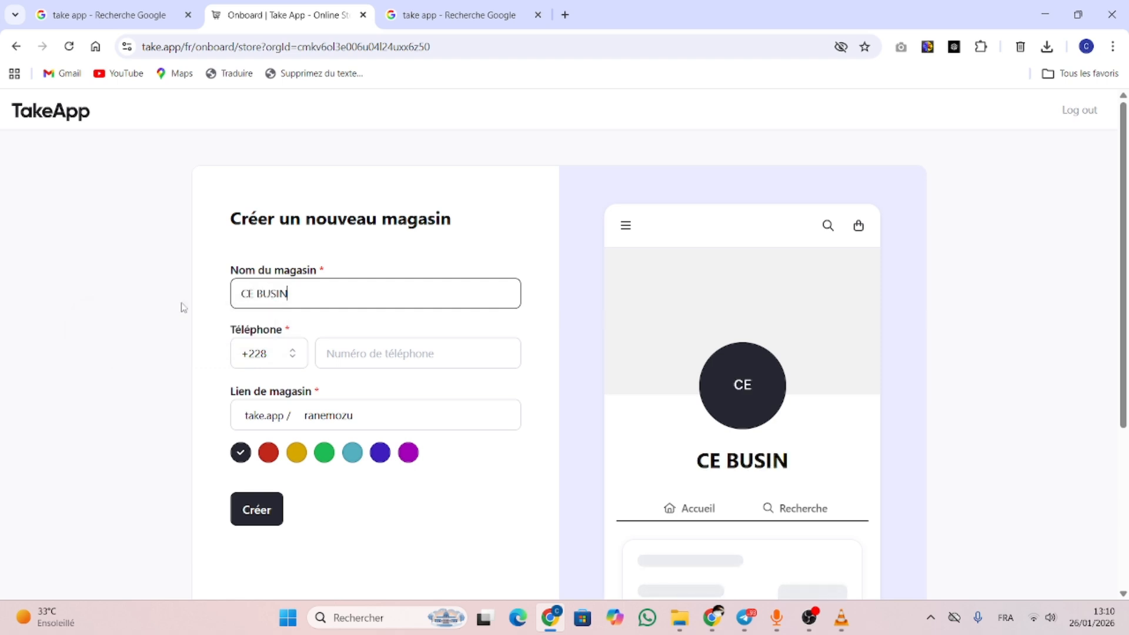
{"action": "key", "text": "BackSpace"}
{"action": "key", "text": "BackSpace"}
{"action": "key", "text": "BackSpace"}
{"action": "key", "text": "BackSpace"}
{"action": "key", "text": "BackSpace"}
{"action": "key", "text": "BackSpace"}
{"action": "key", "text": "BackSpace"}
{"action": "key", "text": "BackSpace"}
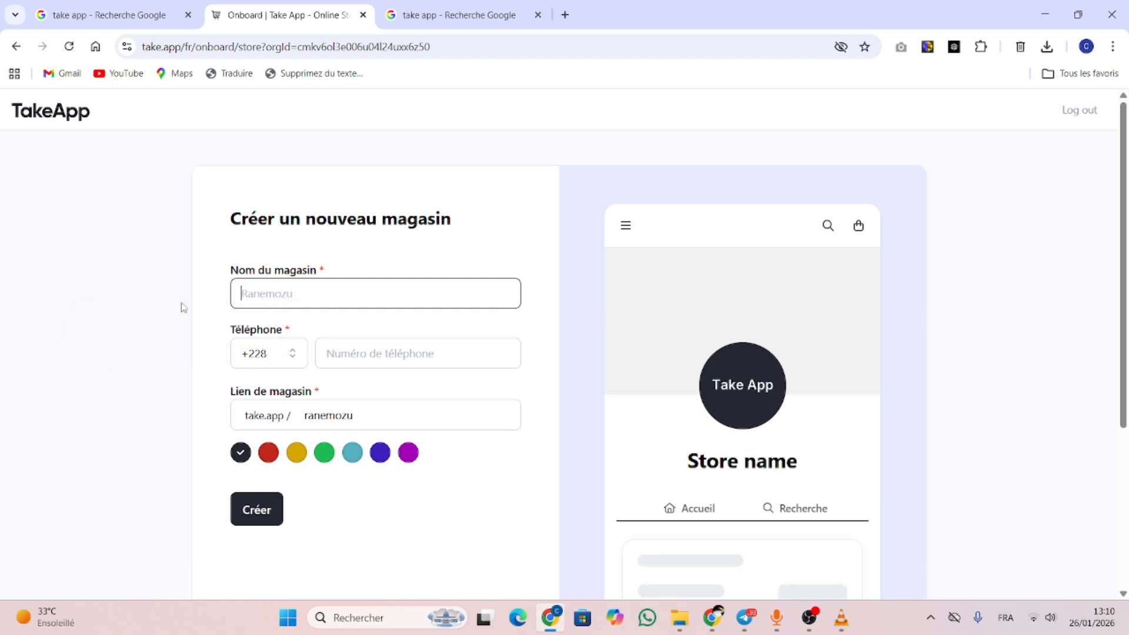
{"action": "type", "text": "%"}
{"action": "key", "text": "BackSpace"}
{"action": "type", "text": "MA"}
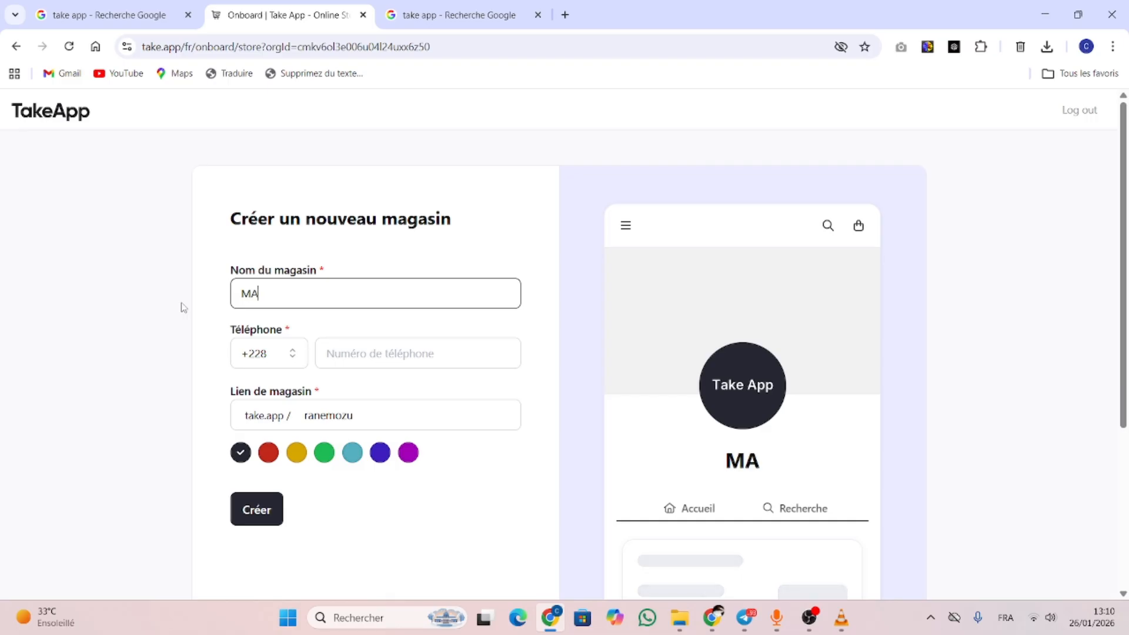
{"action": "type", "text": "CHANGR"}
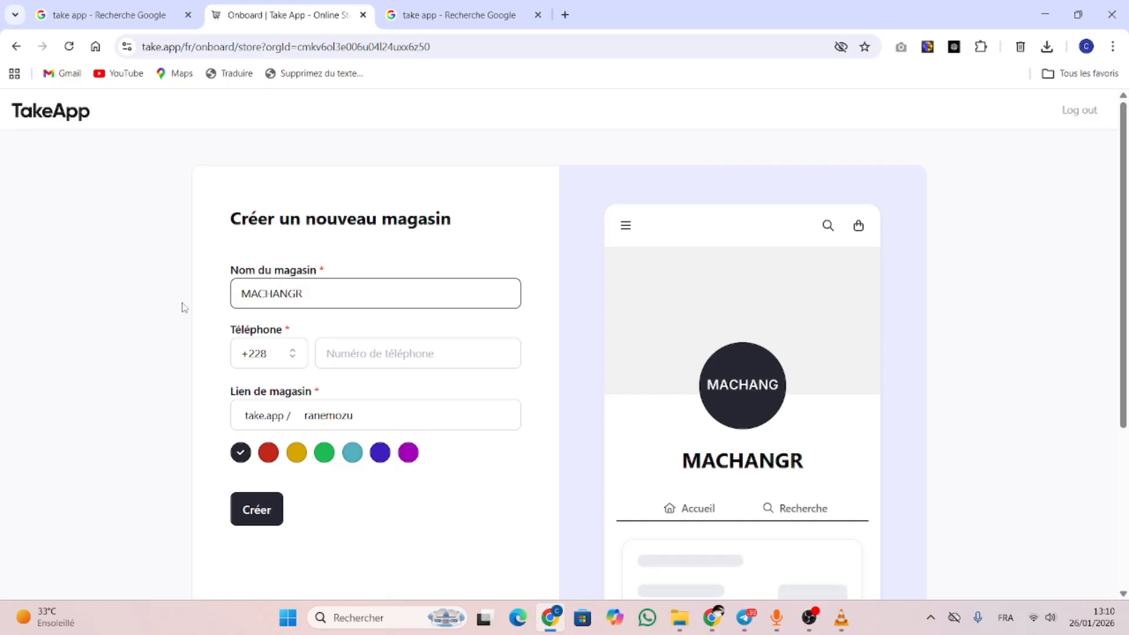
{"action": "key", "text": "BackSpace"}
{"action": "type", "text": "E"}
Fill in the saved phone number, set the link to machangebusiness and choose green
{"action": "left_click", "coordinate": [419, 352]}
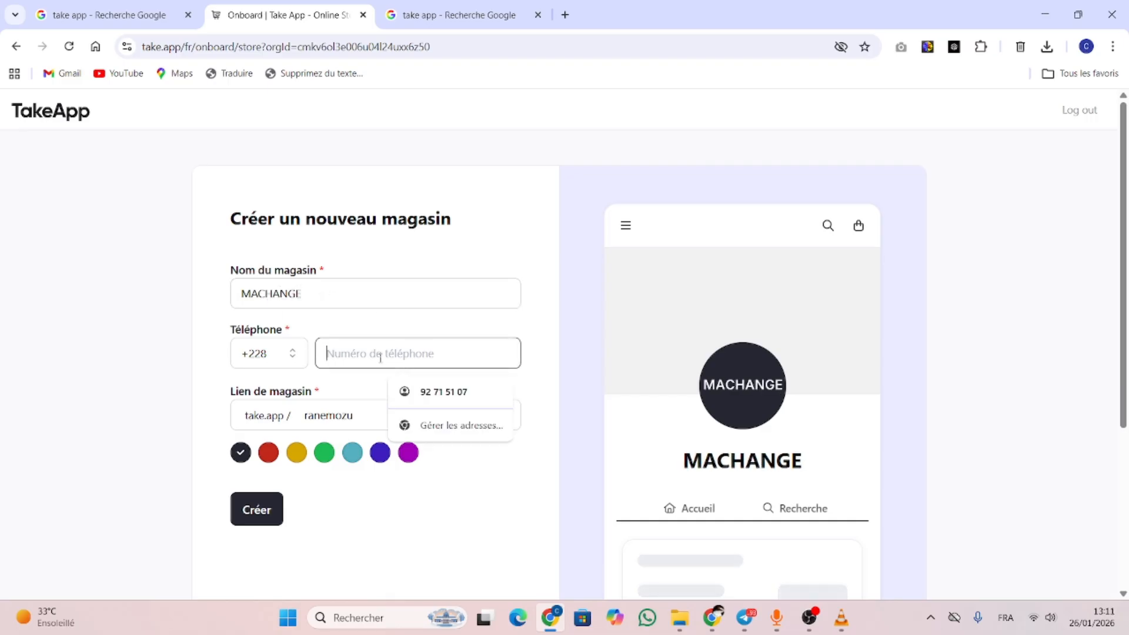
{"action": "left_click", "coordinate": [441, 391]}
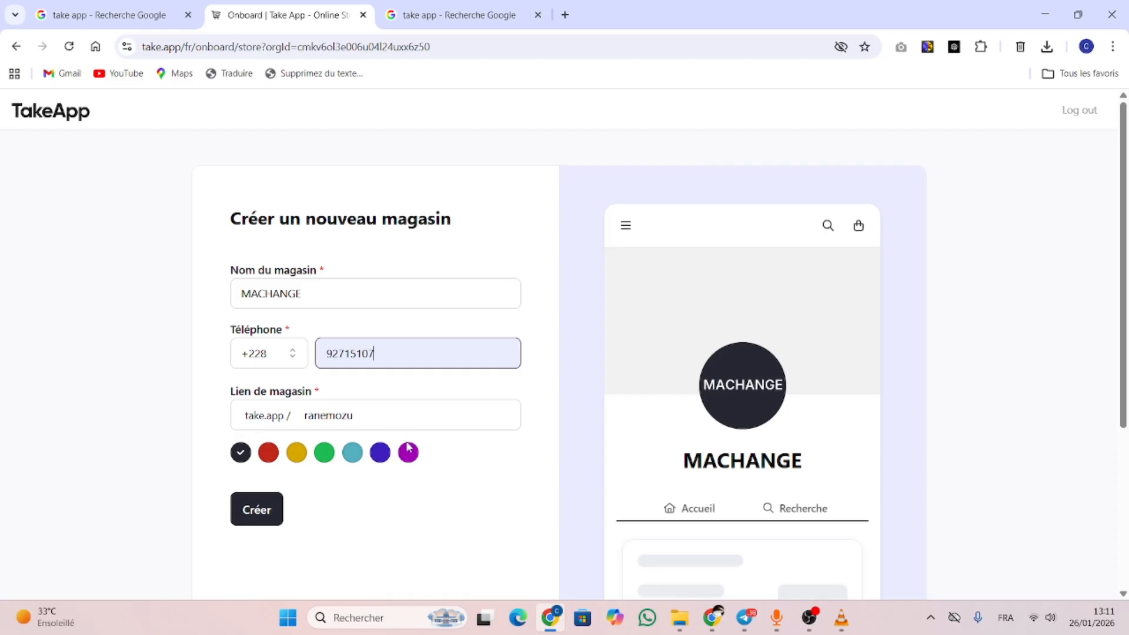
{"action": "left_click_drag", "start_coordinate": [359, 417], "coordinate": [290, 419]}
{"action": "type", "text": "machange"}
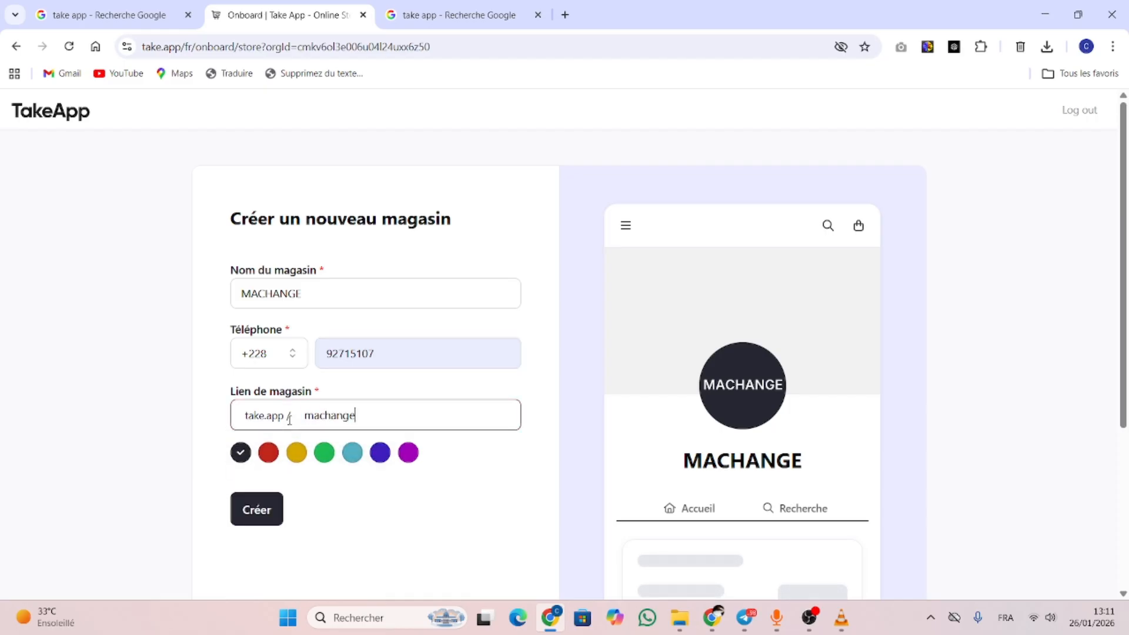
{"action": "type", "text": "business"}
{"action": "left_click", "coordinate": [325, 454]}
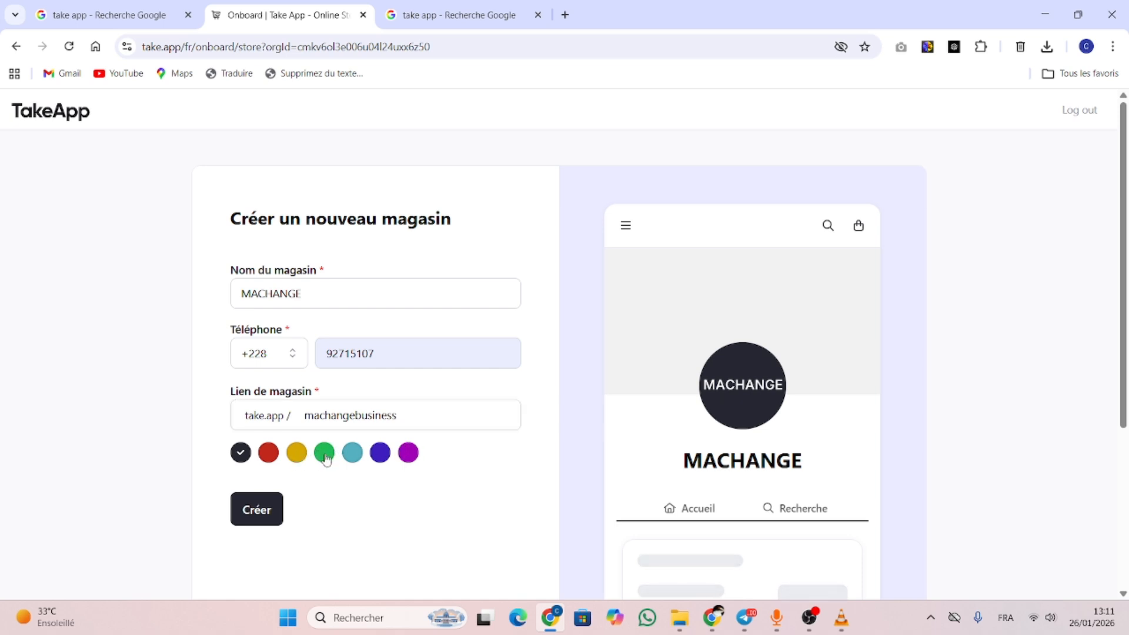
Create the store, then select machangebusiness.com but skip buying the domain
{"action": "left_click", "coordinate": [258, 521]}
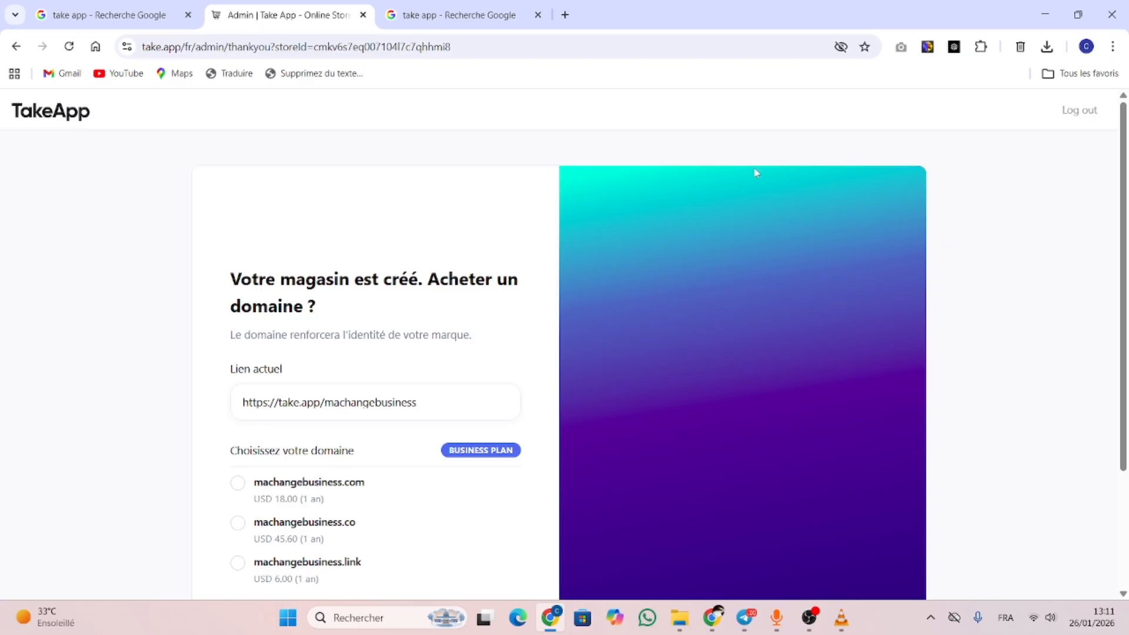
{"action": "scroll", "coordinate": [1121, 222], "scroll_direction": "down", "scroll_amount": 2}
{"action": "scroll", "coordinate": [1126, 317], "scroll_direction": "up", "scroll_amount": 2}
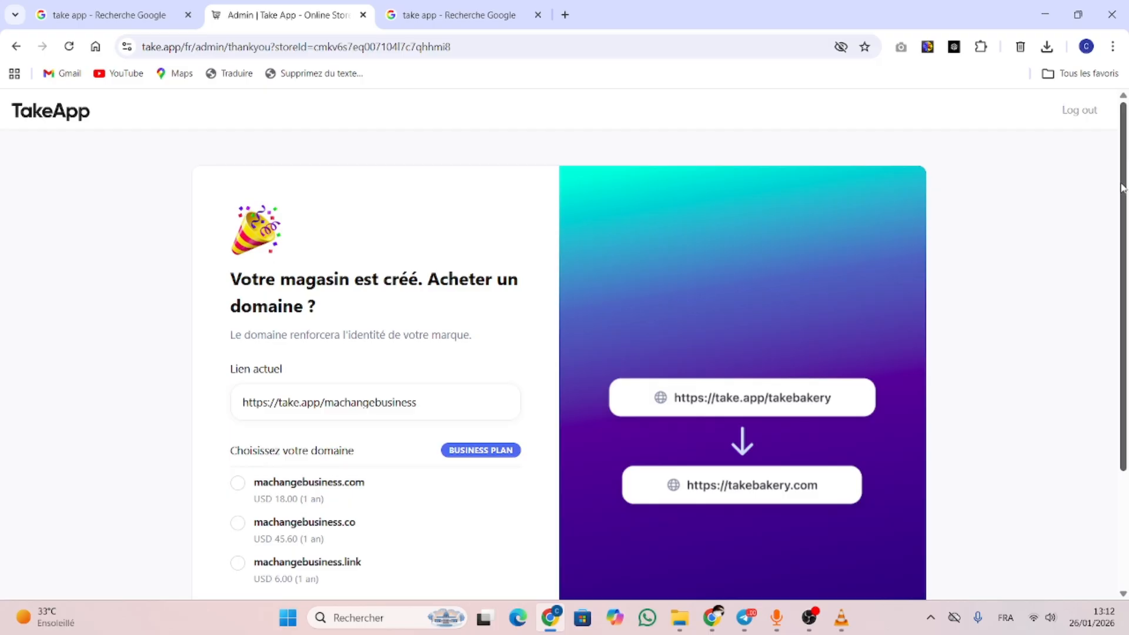
{"action": "scroll", "coordinate": [1122, 188], "scroll_direction": "down", "scroll_amount": 2}
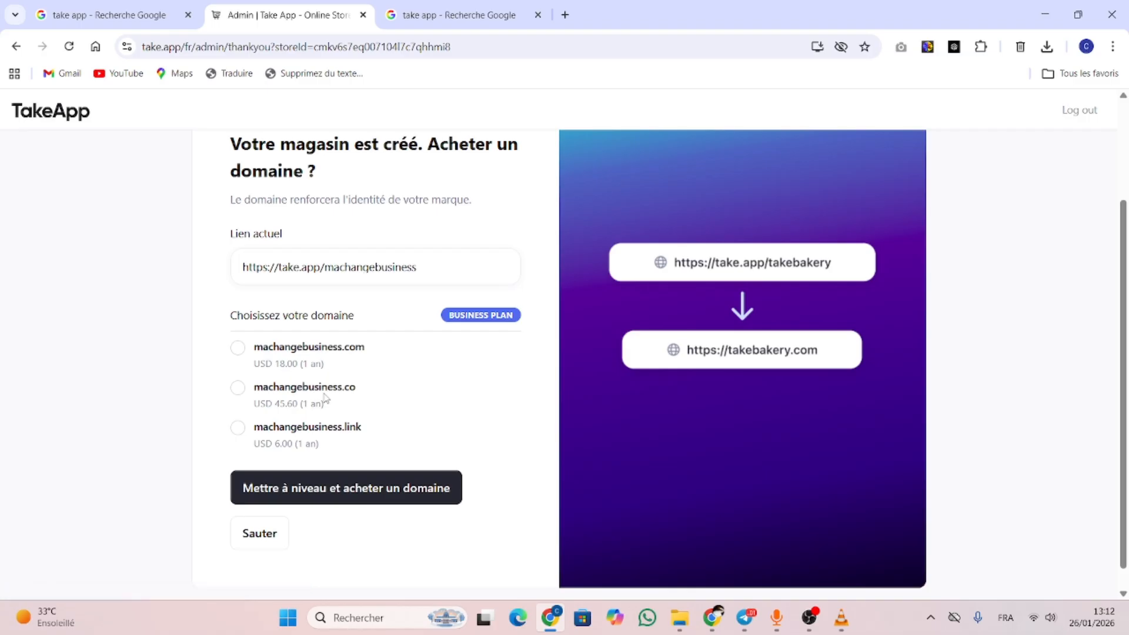
{"action": "left_click", "coordinate": [239, 350]}
{"action": "left_click", "coordinate": [251, 535]}
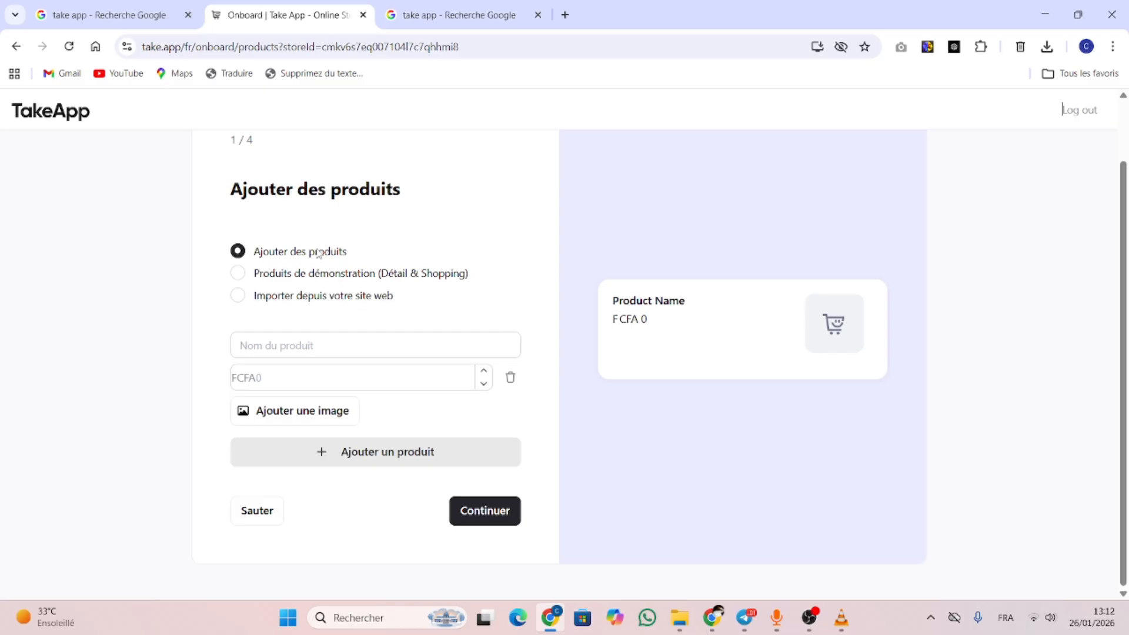
Enter the product name 'Coupes légumes 22 en 1 avec 13 lames', pasted from the other window
{"action": "left_click", "coordinate": [298, 346]}
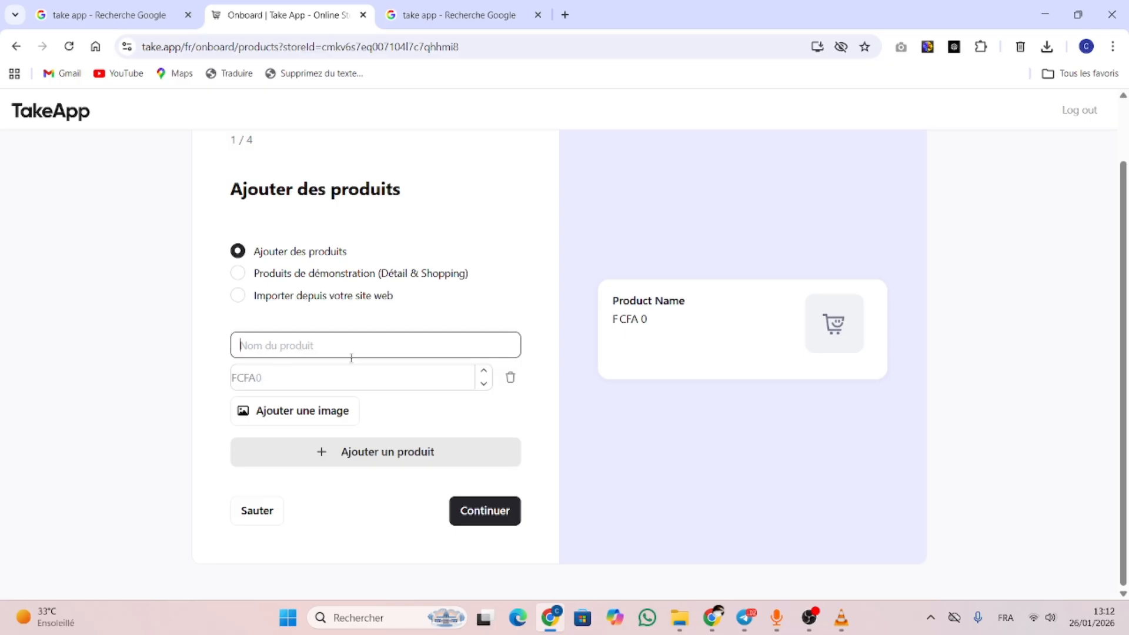
{"action": "mouse_move", "coordinate": [713, 622]}
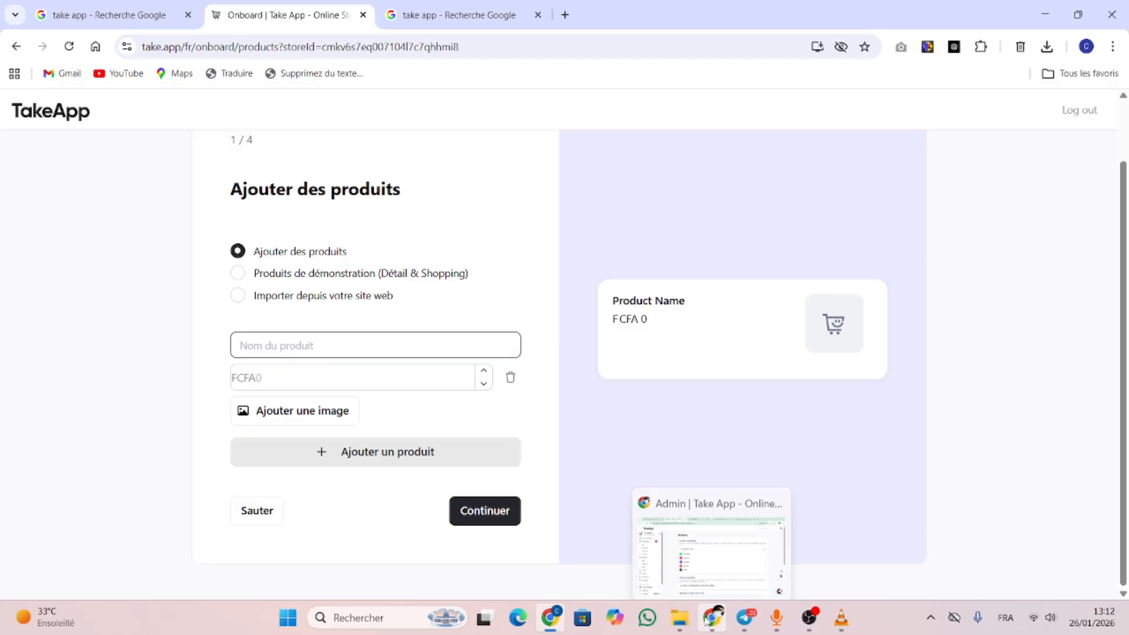
{"action": "left_click", "coordinate": [721, 580]}
{"action": "left_click", "coordinate": [656, 12]}
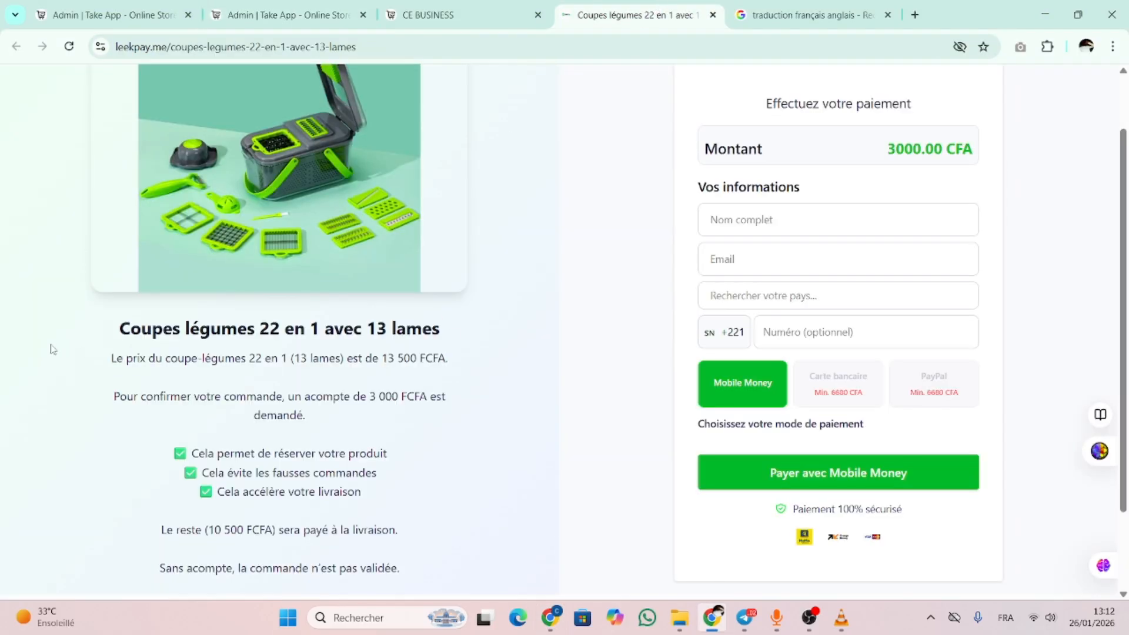
{"action": "left_click_drag", "start_coordinate": [72, 344], "coordinate": [110, 321]}
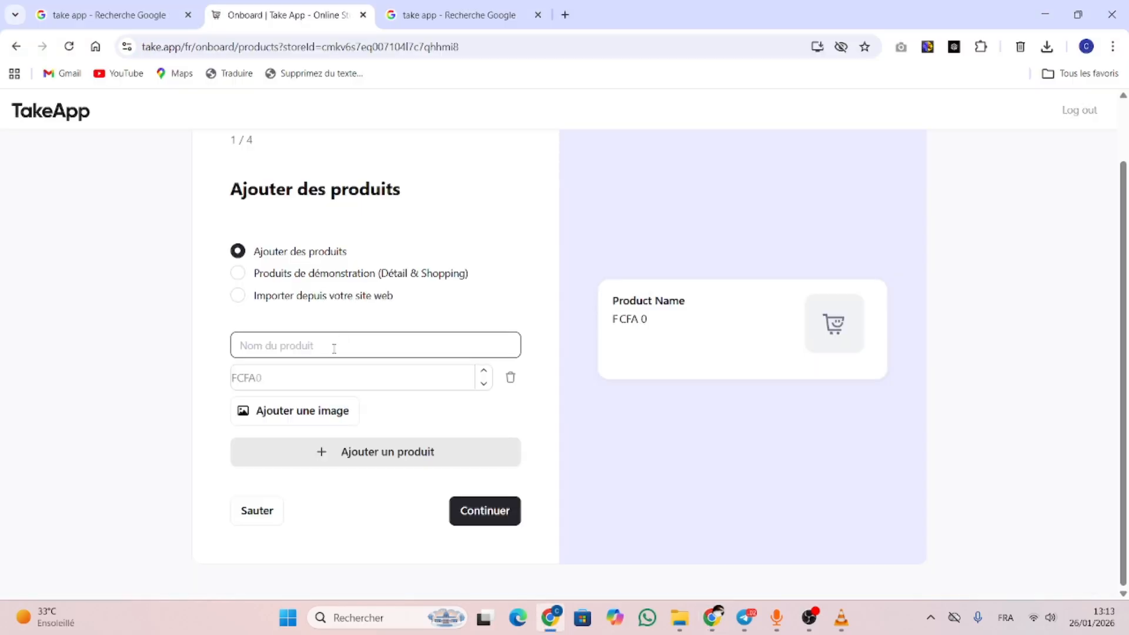
{"action": "type", "text": "Coupes légumes 22 en 1 avec 13 lames"}
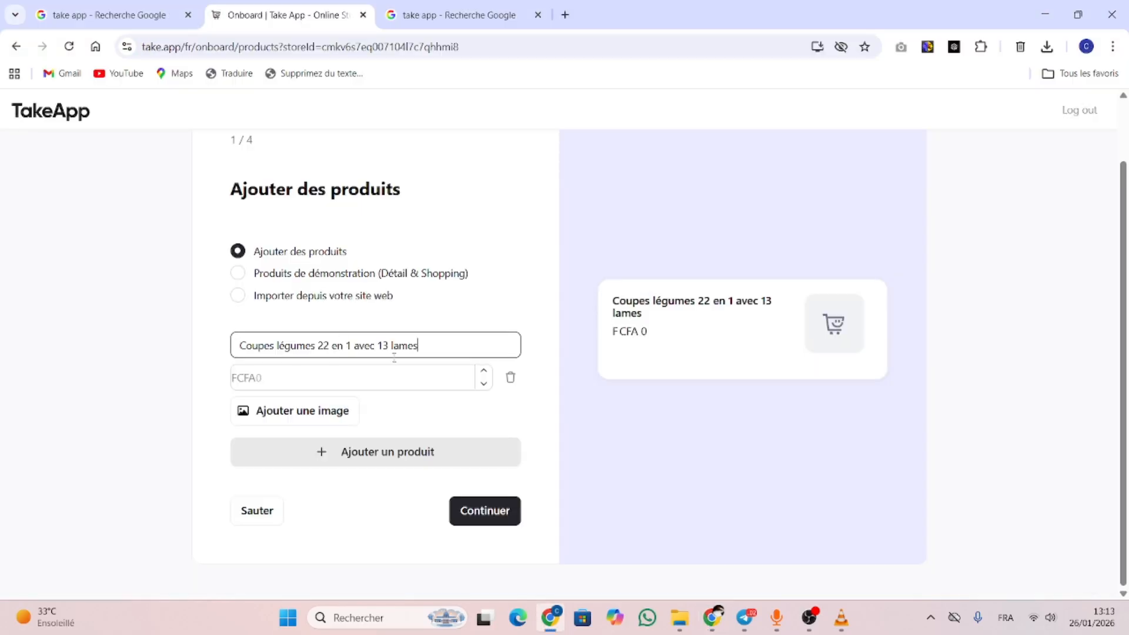
Price the product at 13500 FCFA, attach the vegetable cutter photo and save it
{"action": "left_click", "coordinate": [288, 378]}
{"action": "type", "text": "13"}
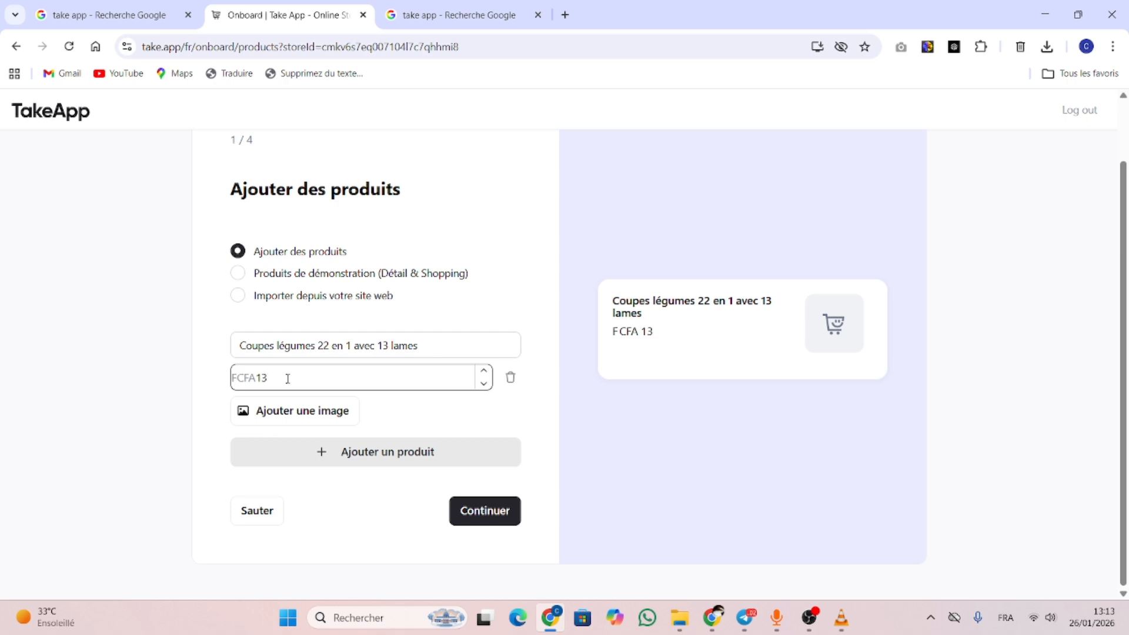
{"action": "type", "text": "500"}
{"action": "left_click", "coordinate": [301, 414]}
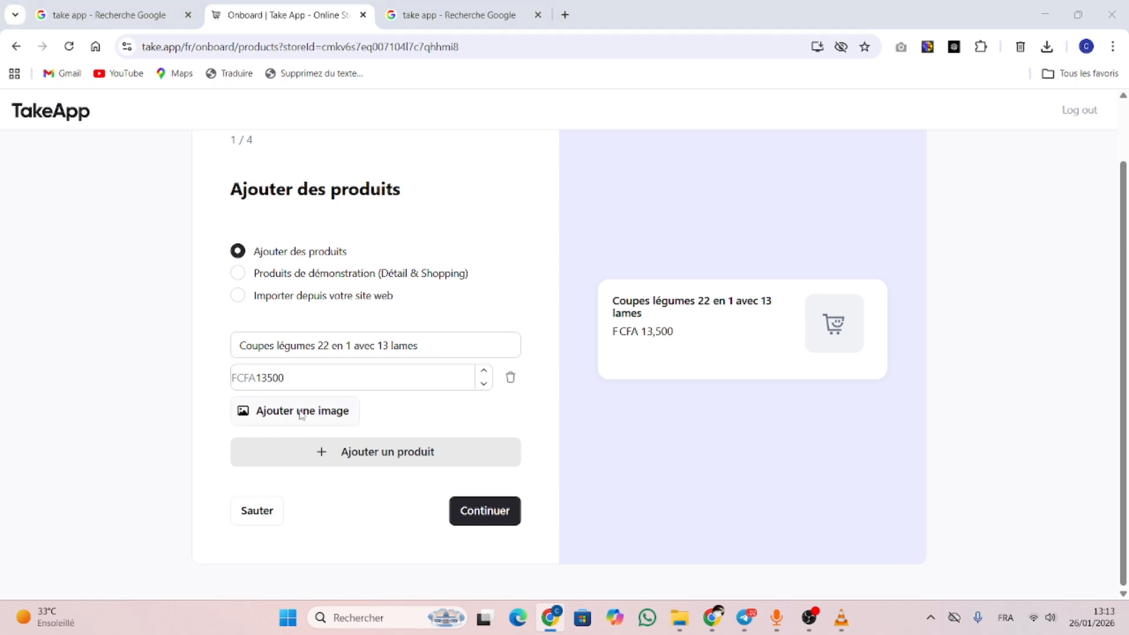
{"action": "left_click", "coordinate": [217, 139]}
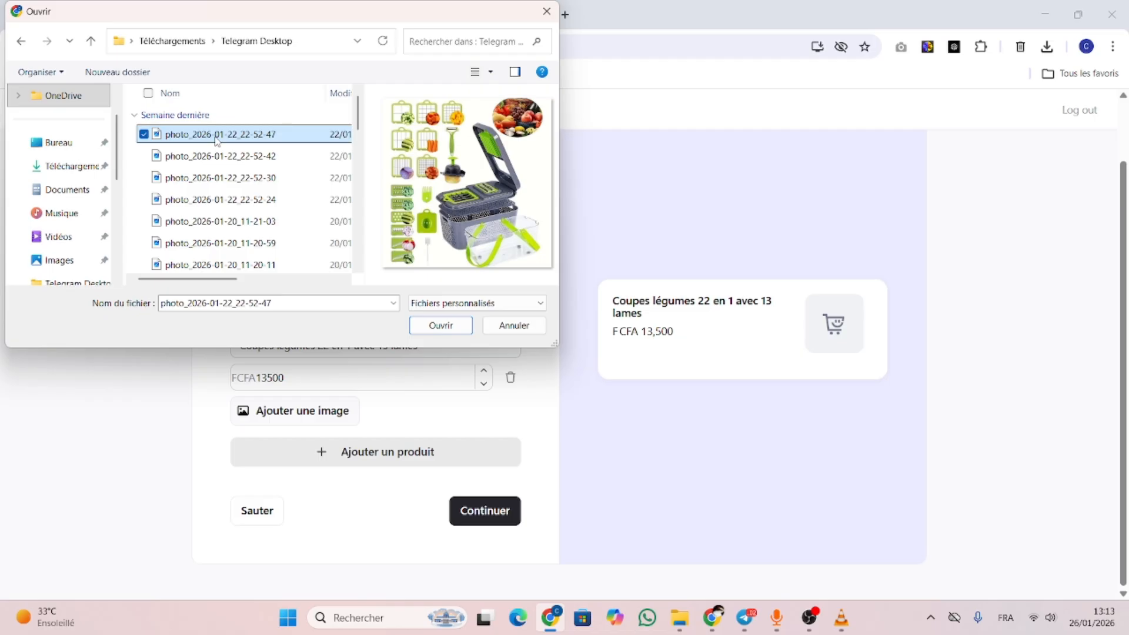
{"action": "left_click", "coordinate": [422, 328]}
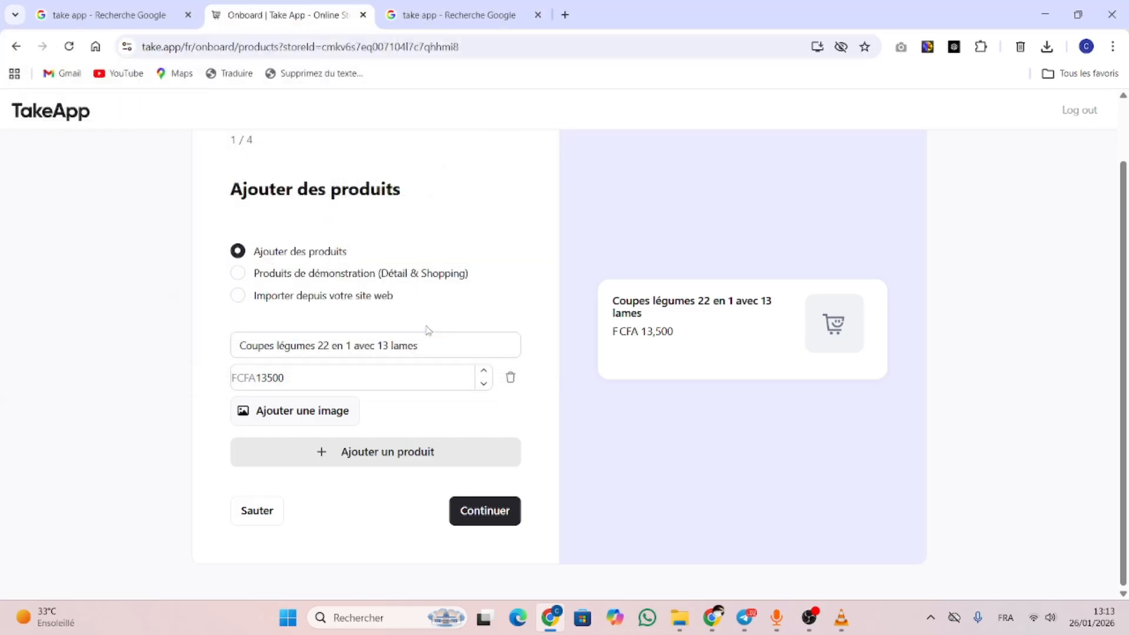
{"action": "left_click", "coordinate": [500, 513]}
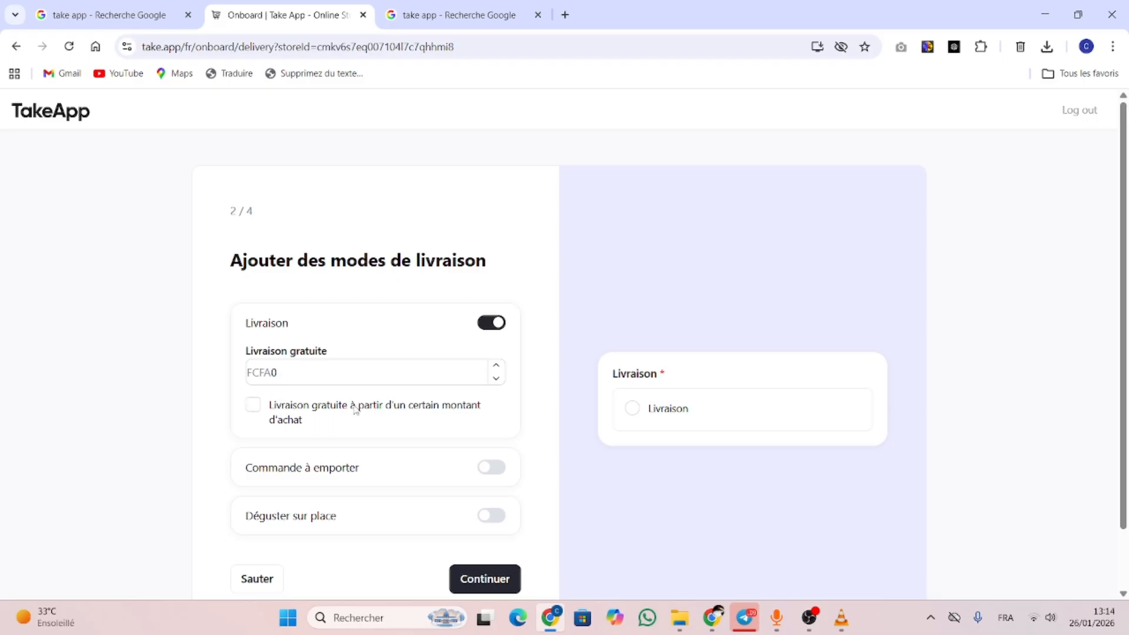
Enable free delivery above a purchase amount of 13599 FCFA and continue
{"action": "left_click", "coordinate": [253, 405]}
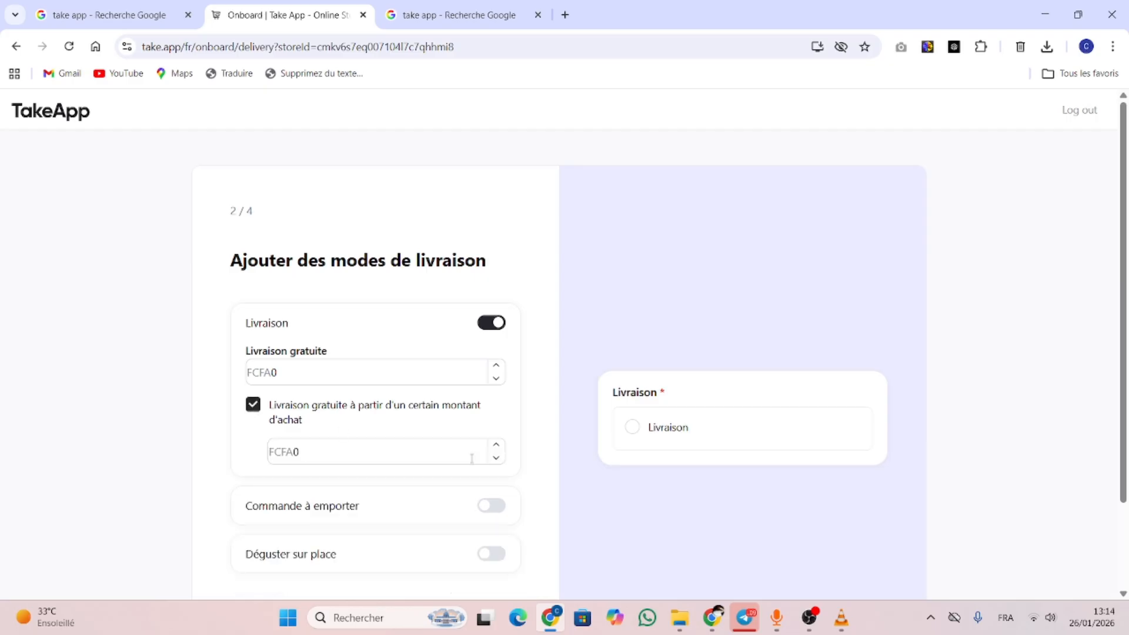
{"action": "double_click", "coordinate": [296, 453]}
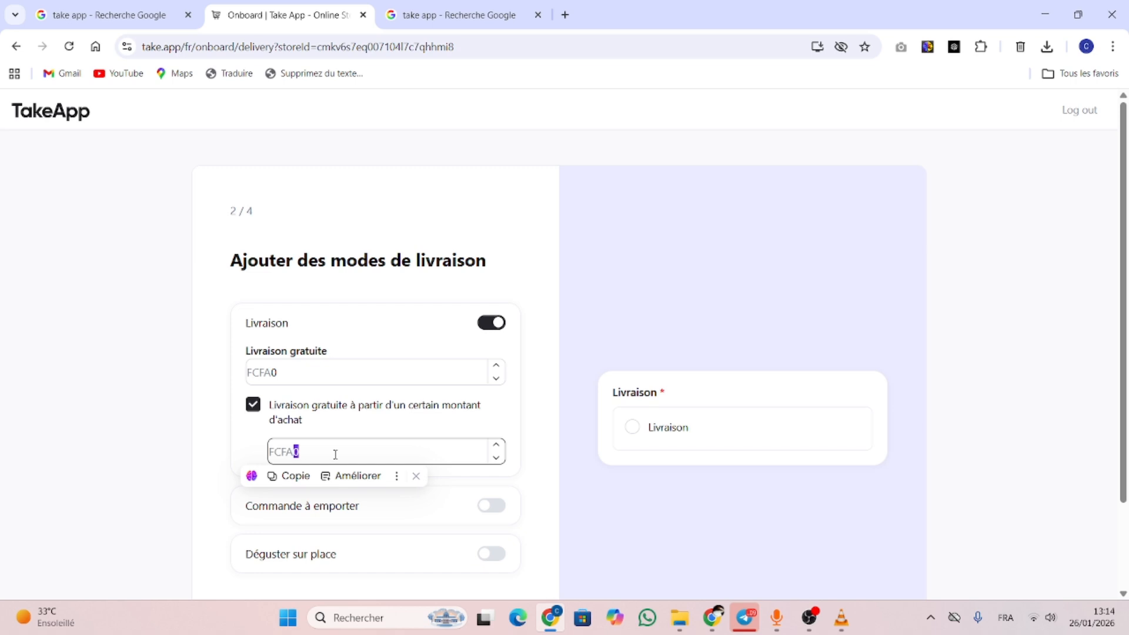
{"action": "type", "text": "135"}
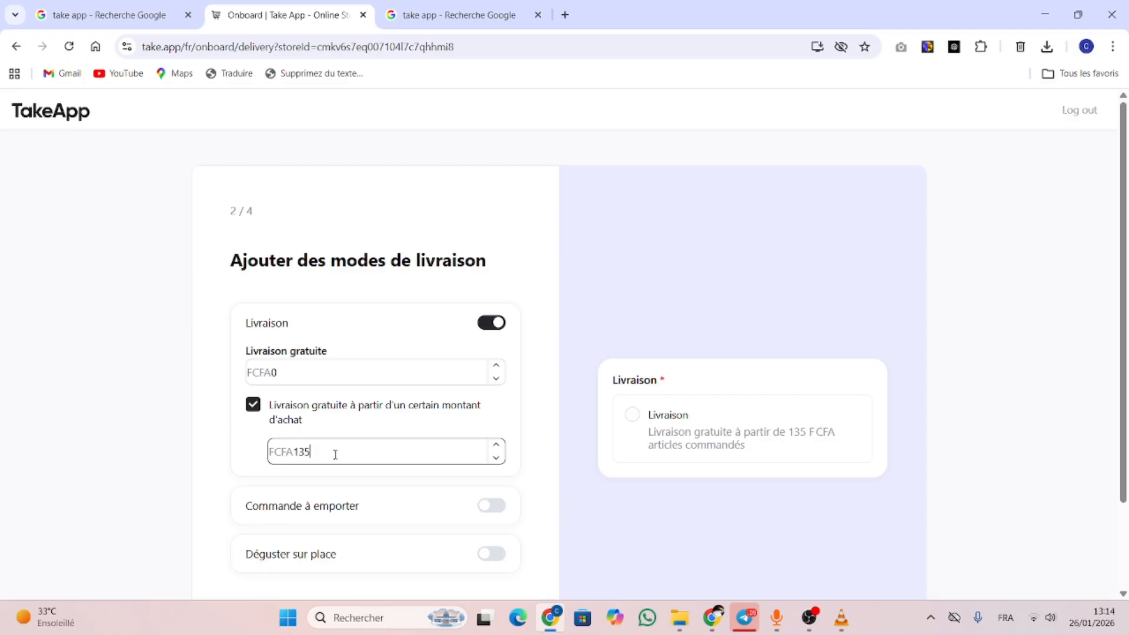
{"action": "type", "text": "99"}
{"action": "scroll", "coordinate": [335, 455], "scroll_direction": "down", "scroll_amount": 2}
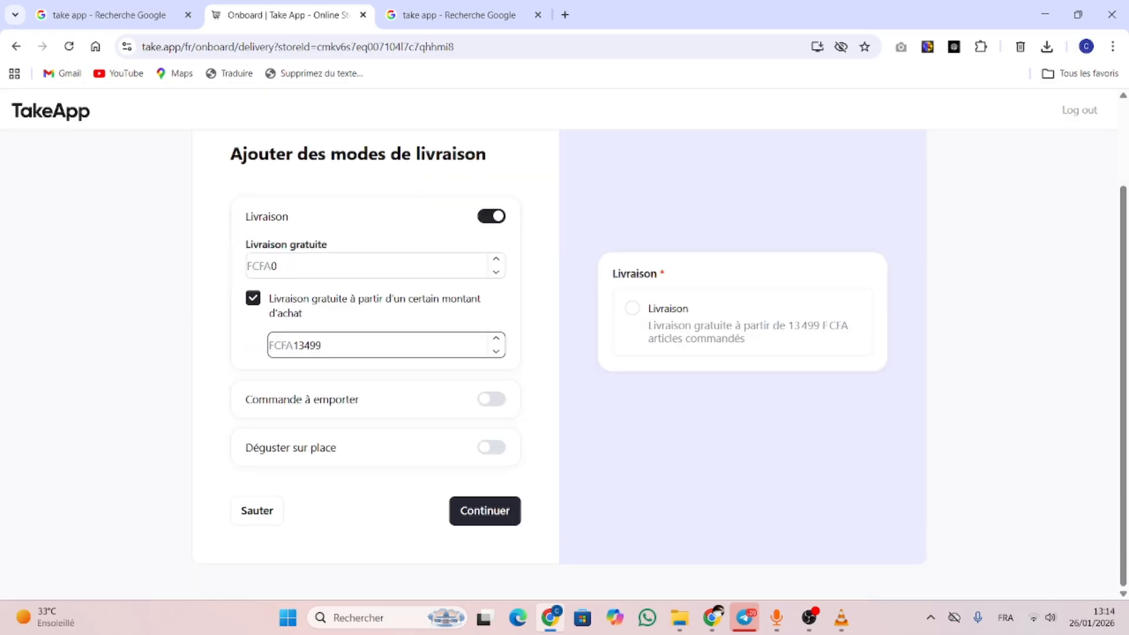
{"action": "left_click", "coordinate": [485, 510]}
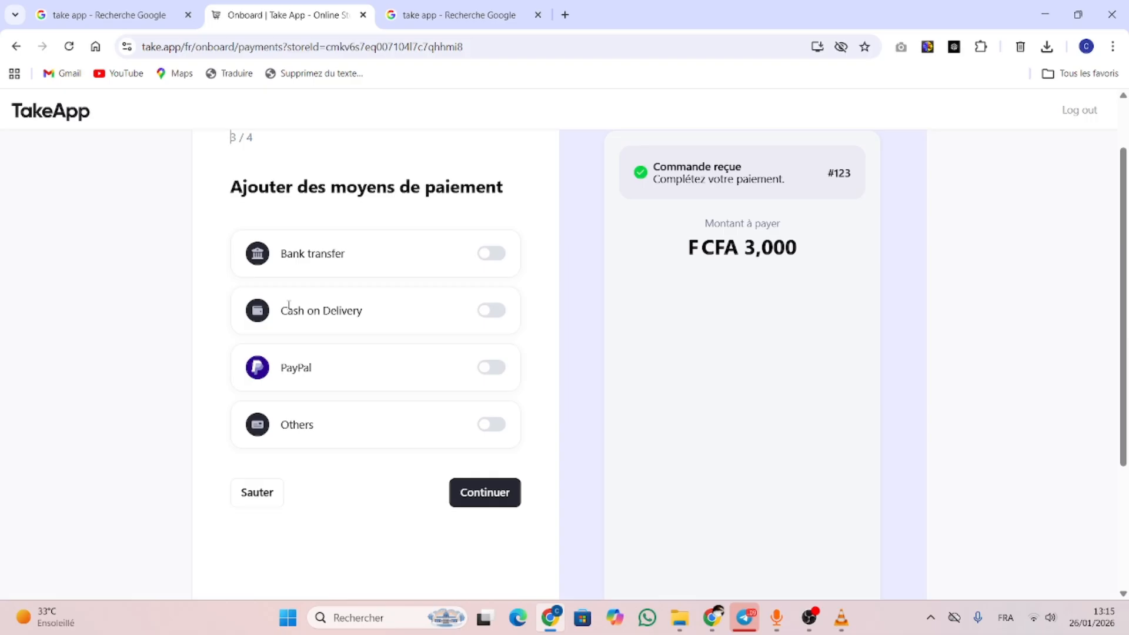
Switch Cash on Delivery on then off, enable only Others, and continue
{"action": "left_click", "coordinate": [503, 320]}
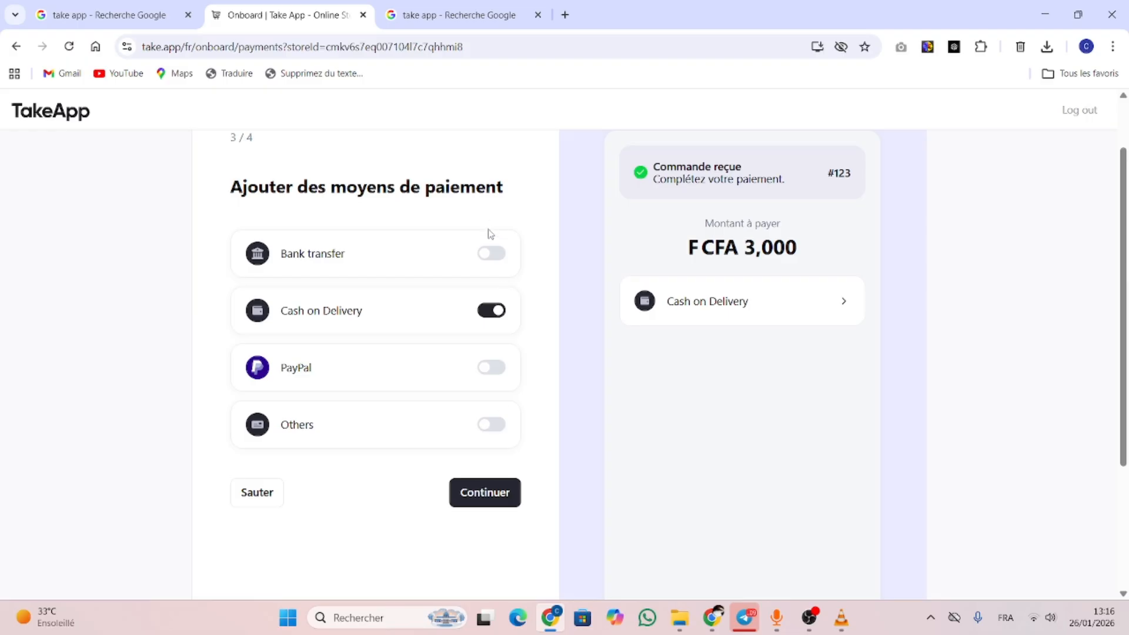
{"action": "left_click", "coordinate": [488, 312]}
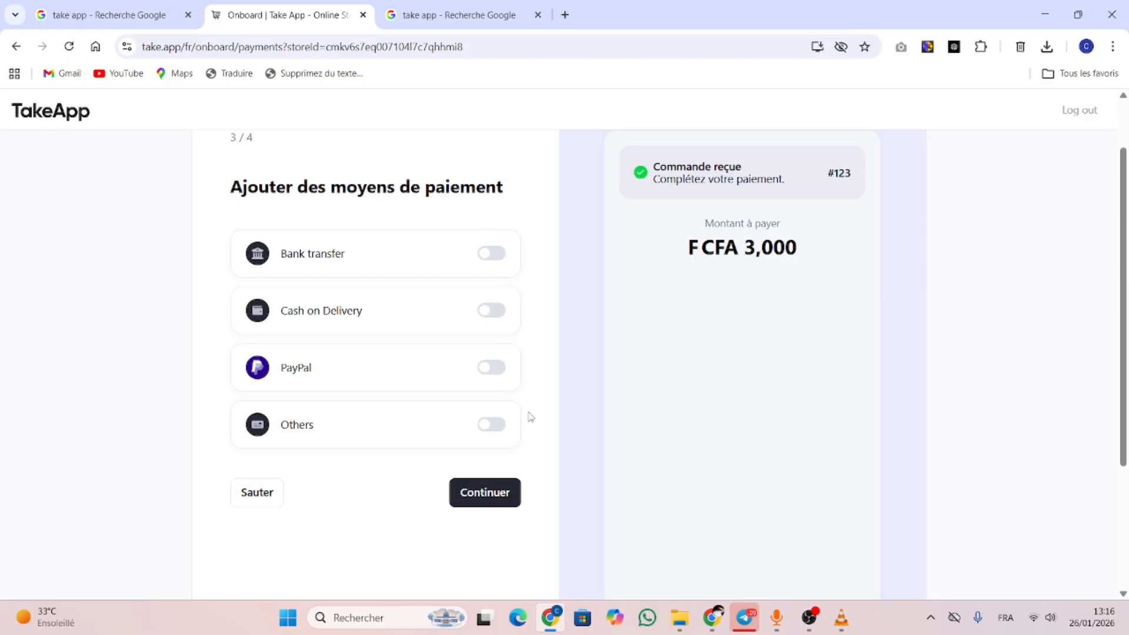
{"action": "left_click", "coordinate": [494, 424]}
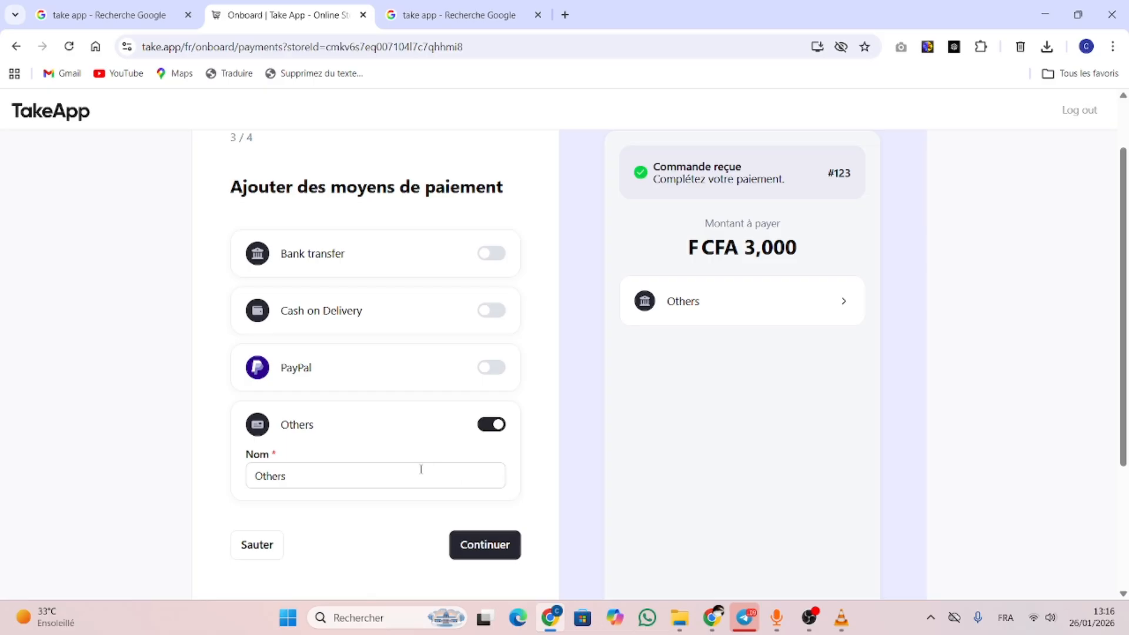
{"action": "left_click", "coordinate": [504, 544]}
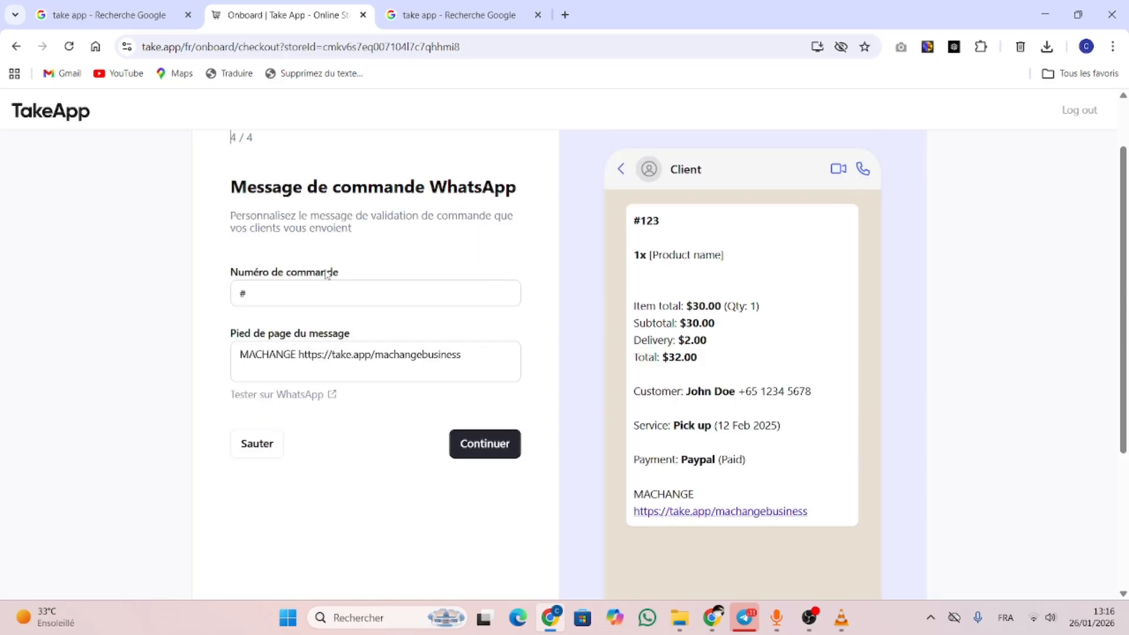
Set the WhatsApp order number to #12344569 and save the order message
{"action": "left_click", "coordinate": [278, 292]}
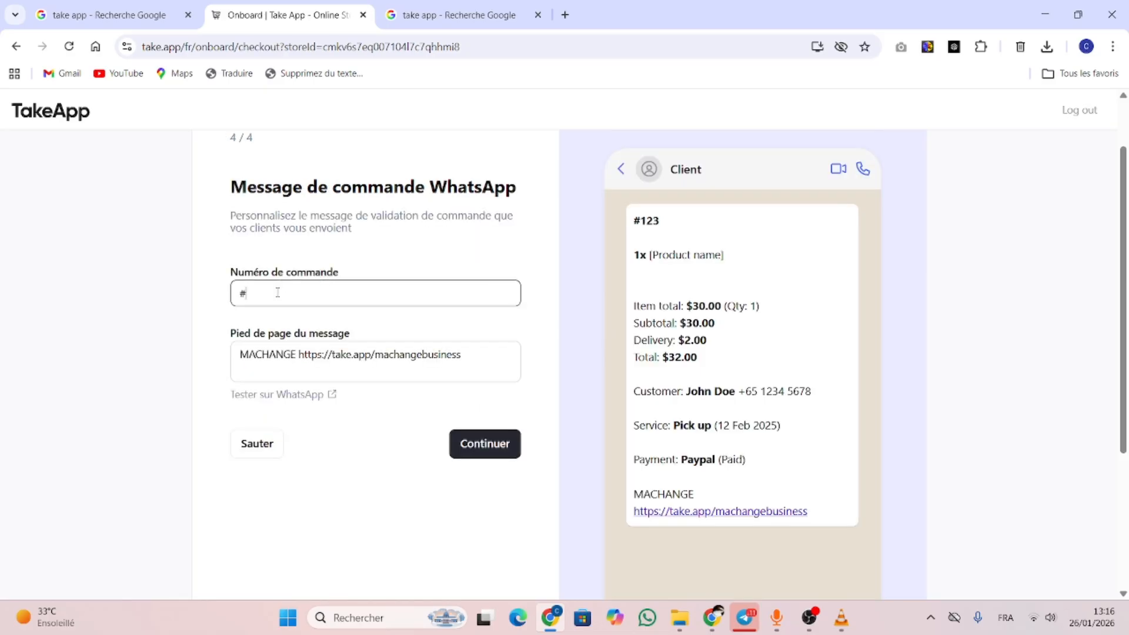
{"action": "type", "text": "12344567"}
{"action": "key", "text": "BackSpace"}
{"action": "type", "text": "9"}
{"action": "left_click", "coordinate": [478, 354]}
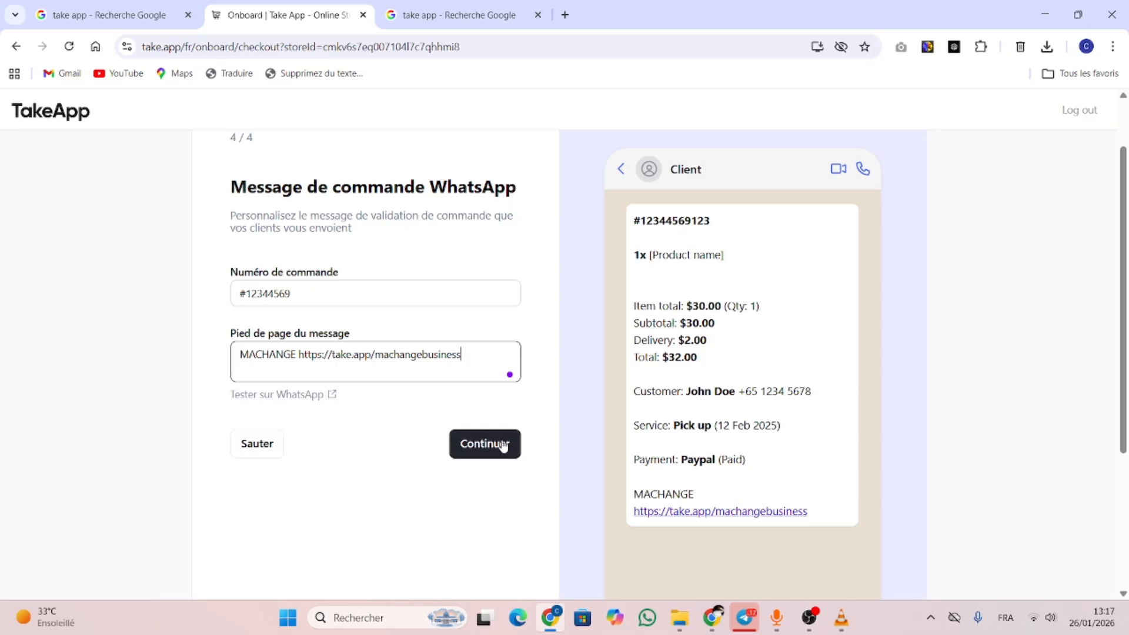
{"action": "left_click", "coordinate": [476, 445]}
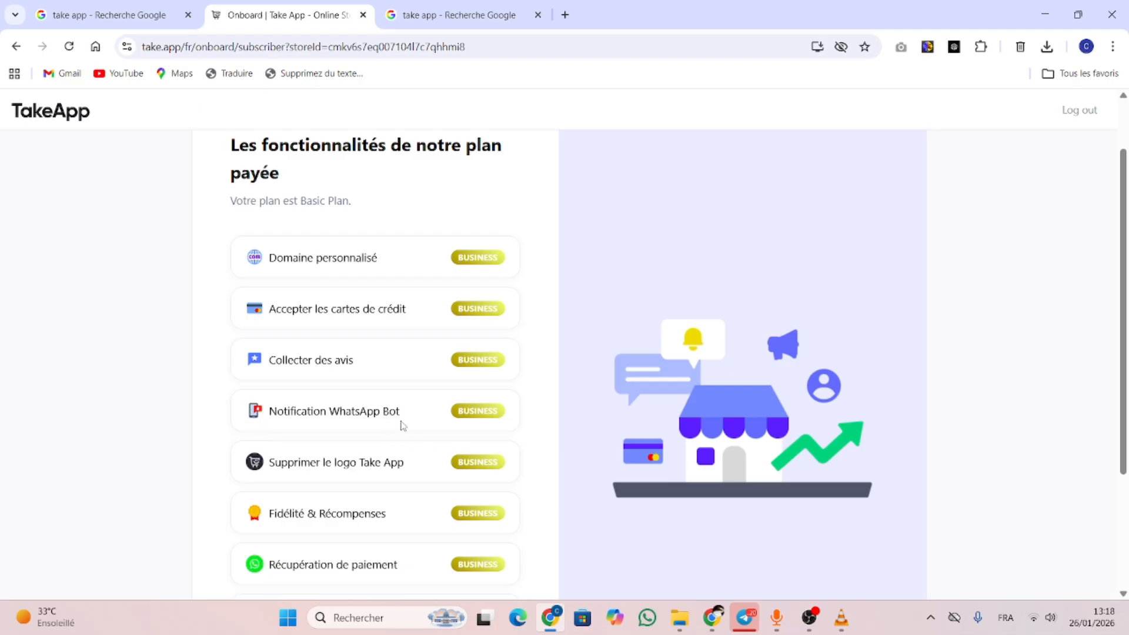
Scroll through the paid plan features list and continue past it
{"action": "left_click_drag", "start_coordinate": [1124, 318], "coordinate": [1126, 394]}
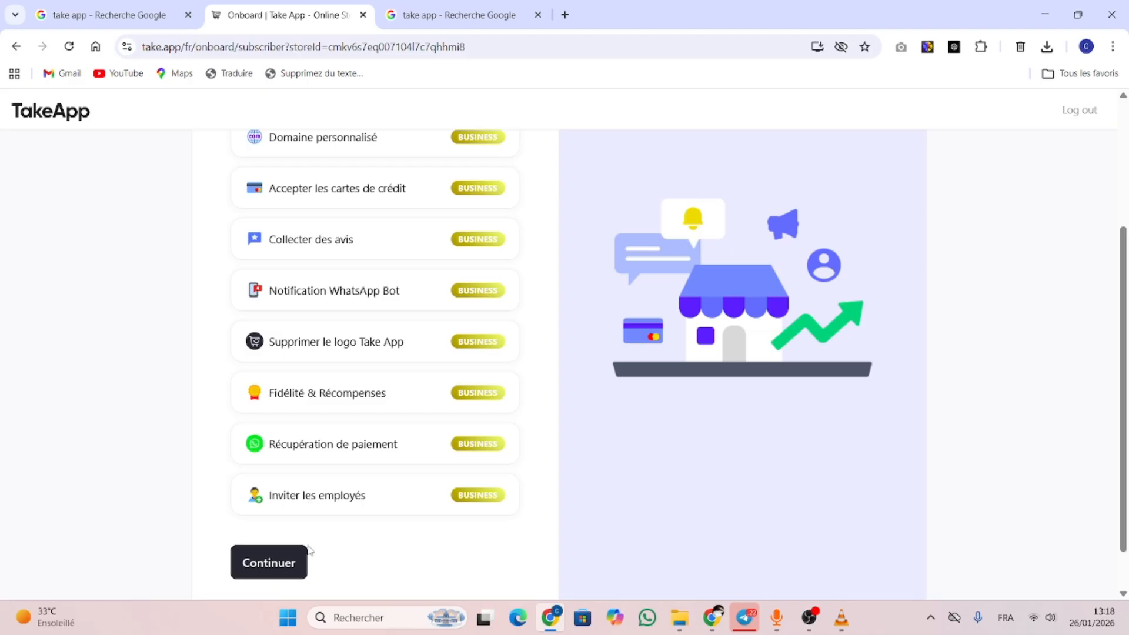
{"action": "left_click", "coordinate": [273, 559]}
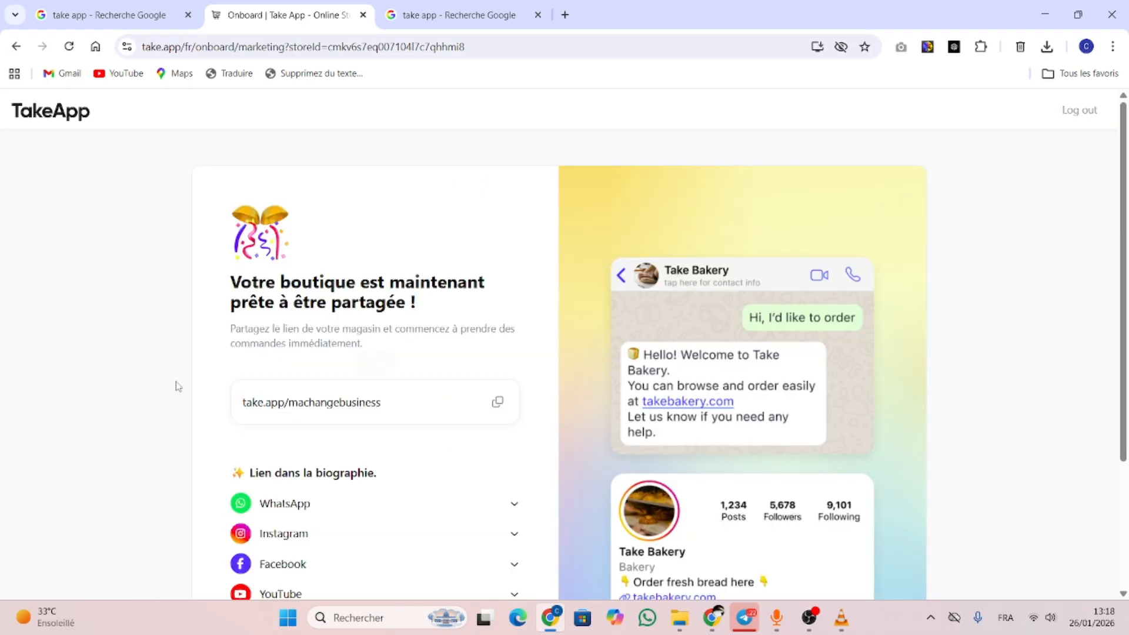
Copy the take.app/machangebusiness link, check the WhatsApp instructions, then launch the setup assistant
{"action": "left_click", "coordinate": [501, 408]}
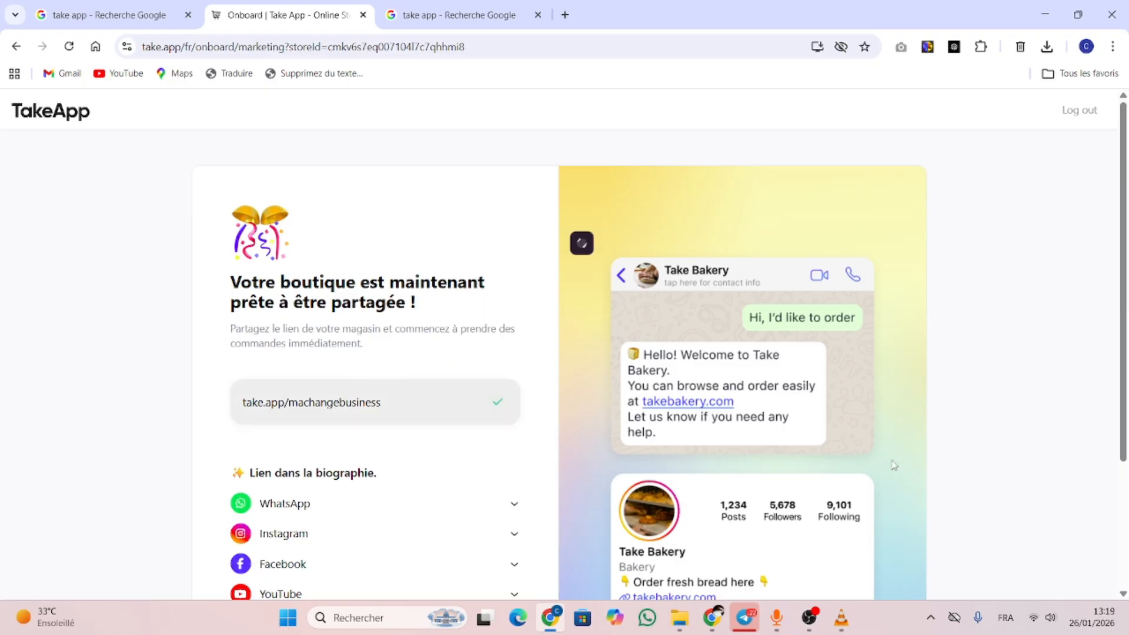
{"action": "left_click_drag", "start_coordinate": [1124, 366], "coordinate": [1128, 523]}
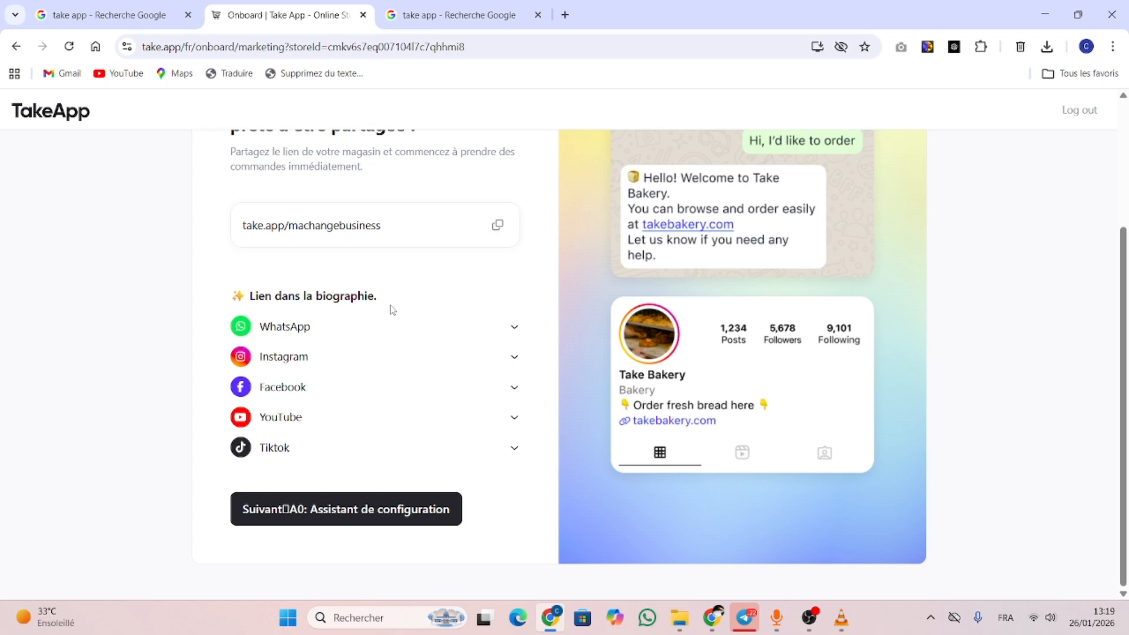
{"action": "left_click", "coordinate": [515, 328]}
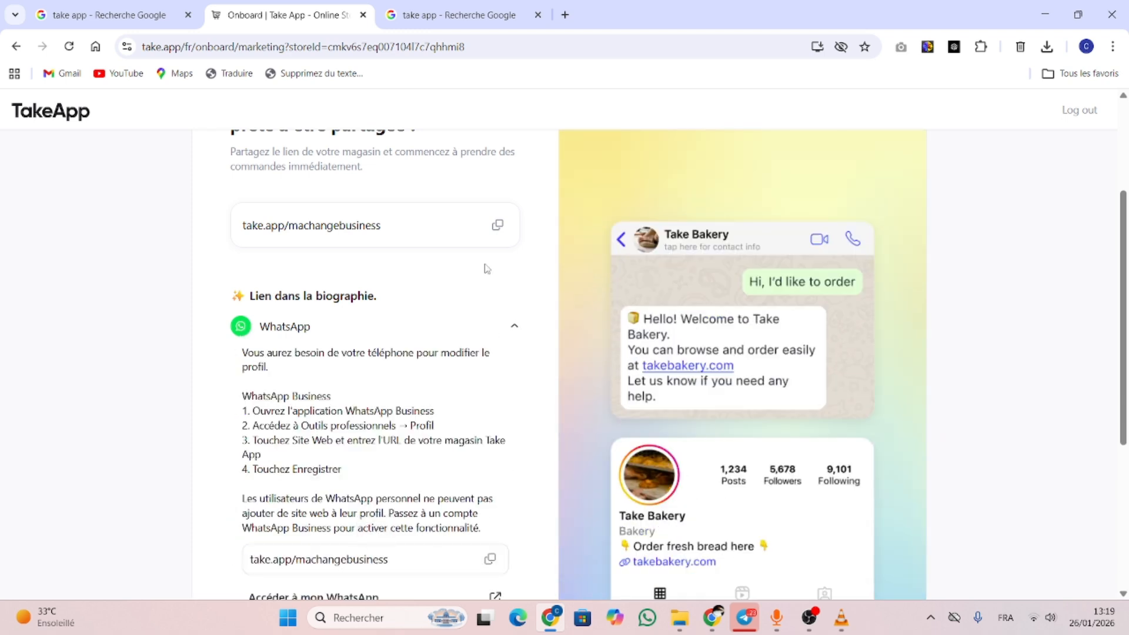
{"action": "left_click", "coordinate": [515, 327]}
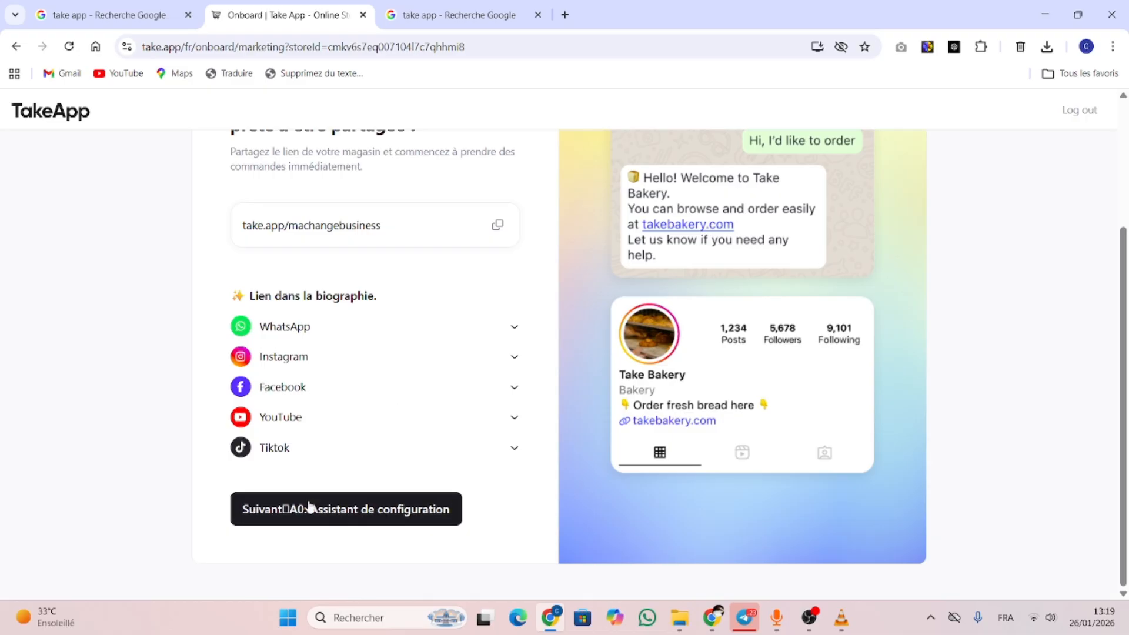
{"action": "left_click", "coordinate": [332, 509]}
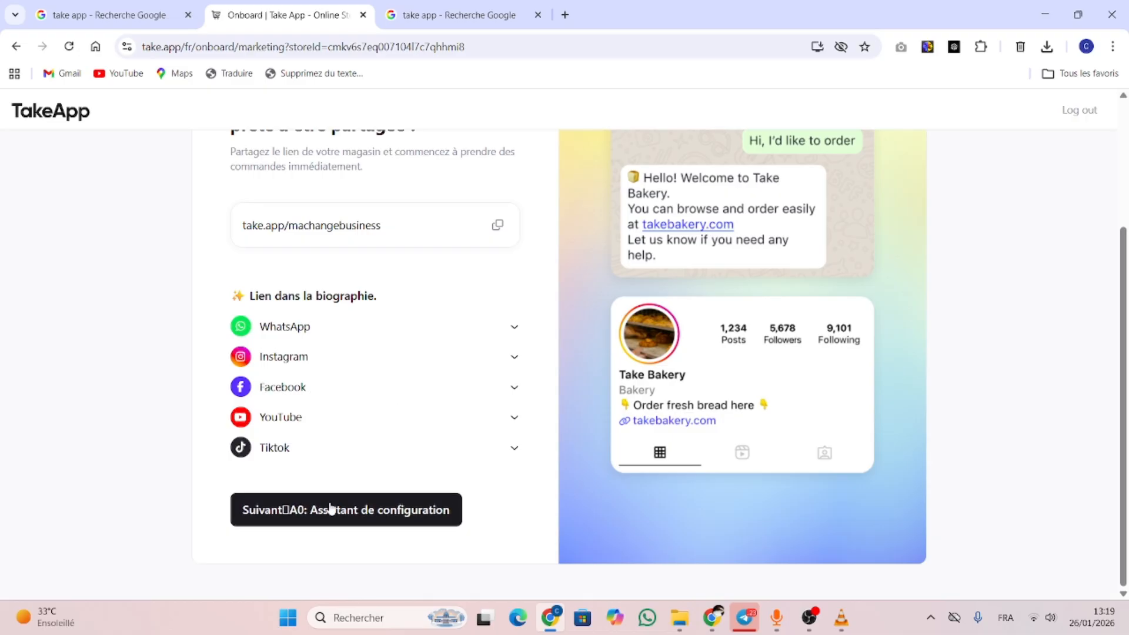
{"action": "left_click", "coordinate": [380, 510]}
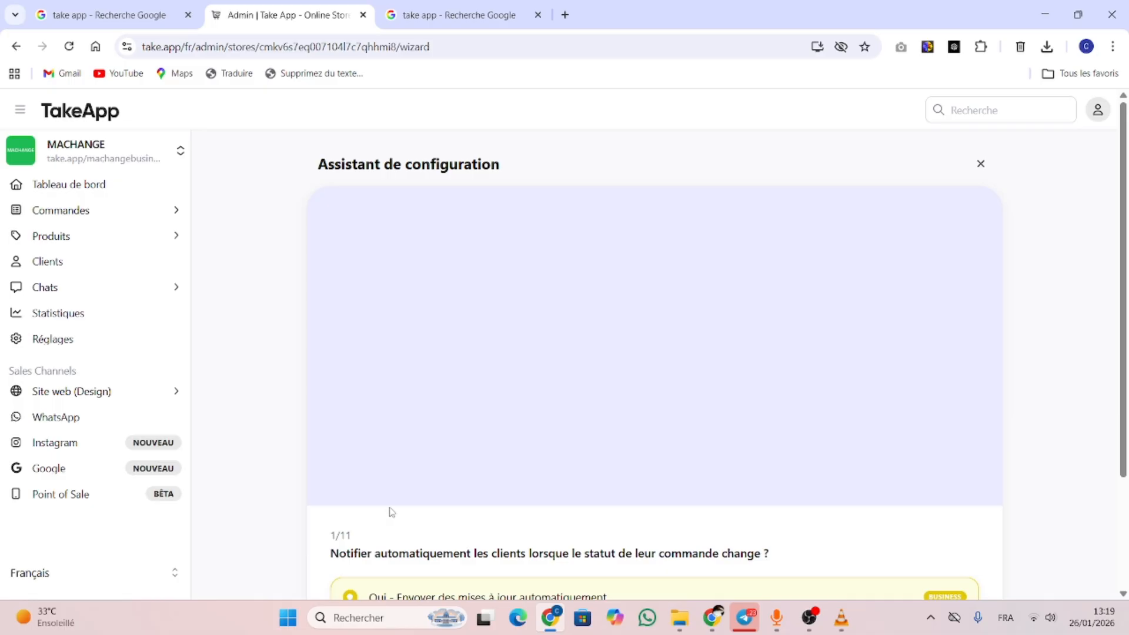
Dismiss the Business plan promotion and skip the order-status, unpaid-reminder, custom-domain and review-request questions
{"action": "left_click_drag", "start_coordinate": [1127, 173], "coordinate": [1127, 327]}
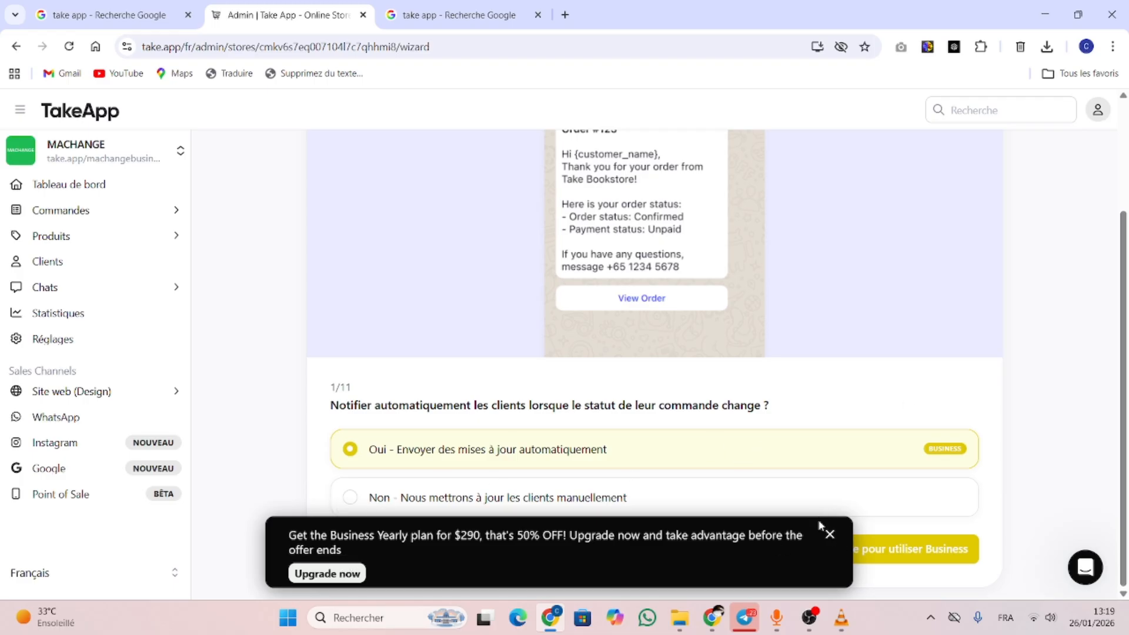
{"action": "left_click", "coordinate": [829, 535]}
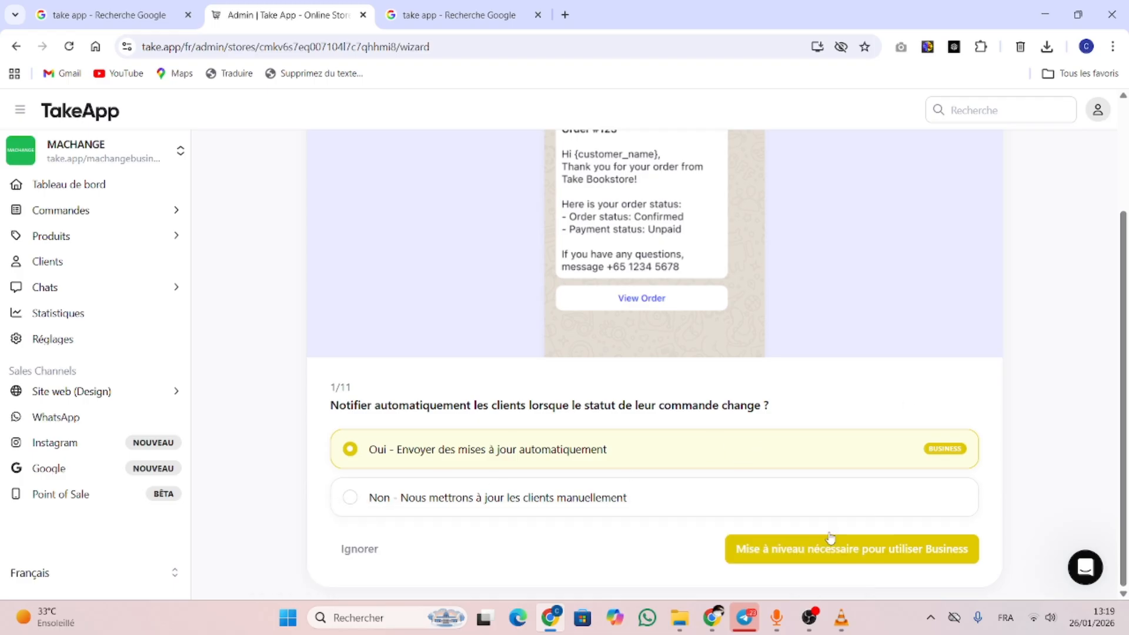
{"action": "left_click", "coordinate": [368, 551]}
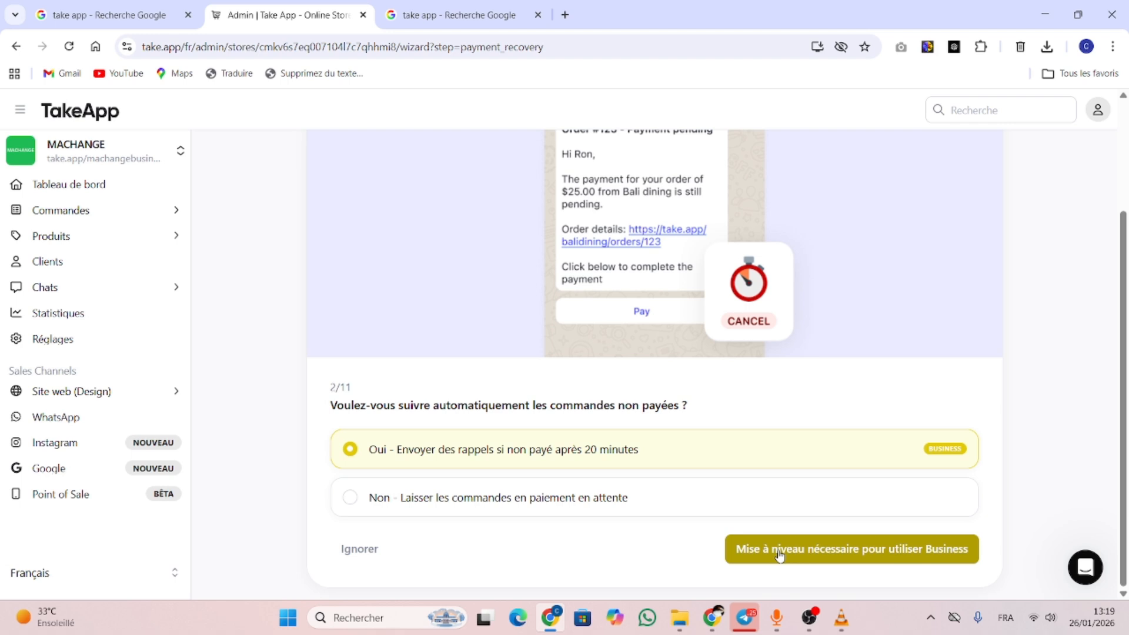
{"action": "left_click", "coordinate": [363, 547]}
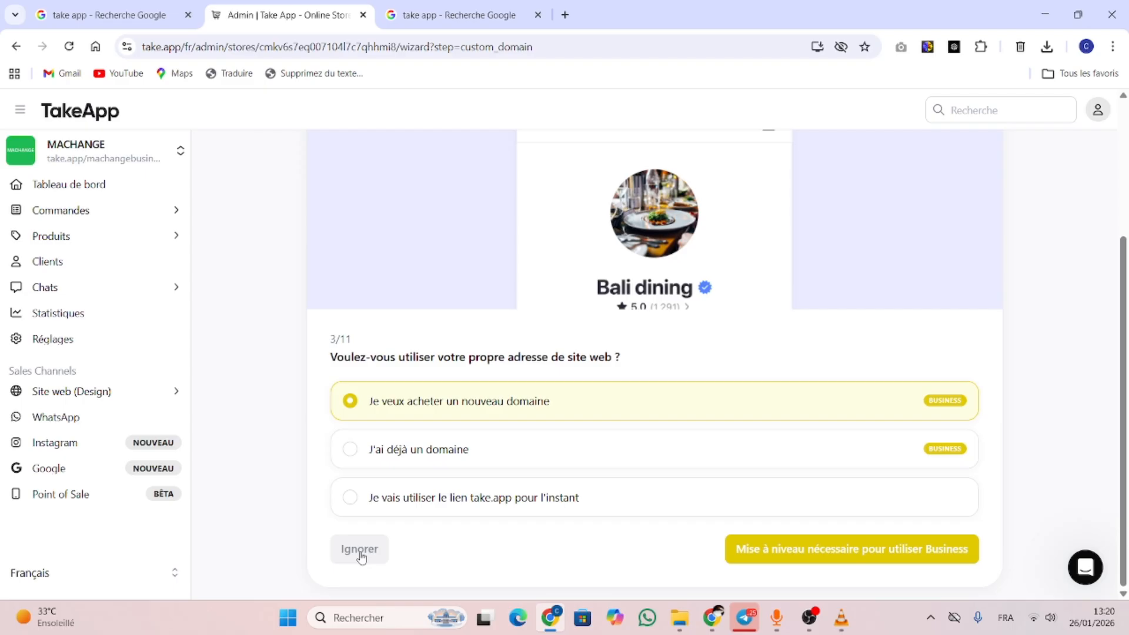
{"action": "left_click", "coordinate": [360, 550]}
{"action": "scroll", "coordinate": [892, 413], "scroll_direction": "down", "scroll_amount": 3}
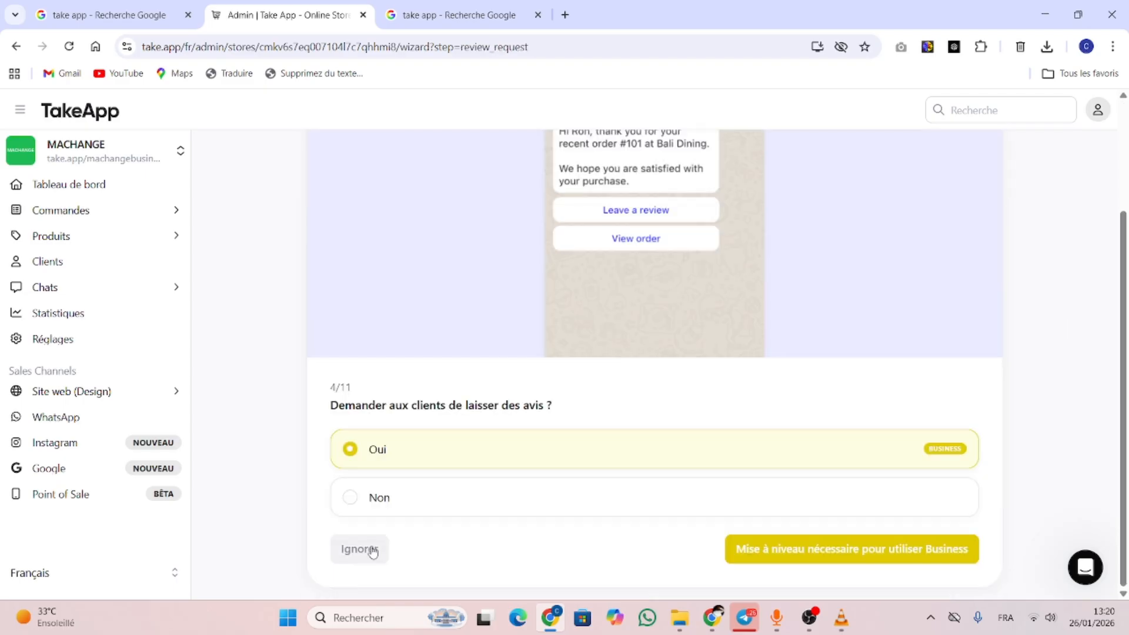
{"action": "left_click", "coordinate": [360, 550]}
Keep immediate order conversations and save that order-messaging answer
{"action": "left_click", "coordinate": [360, 550]}
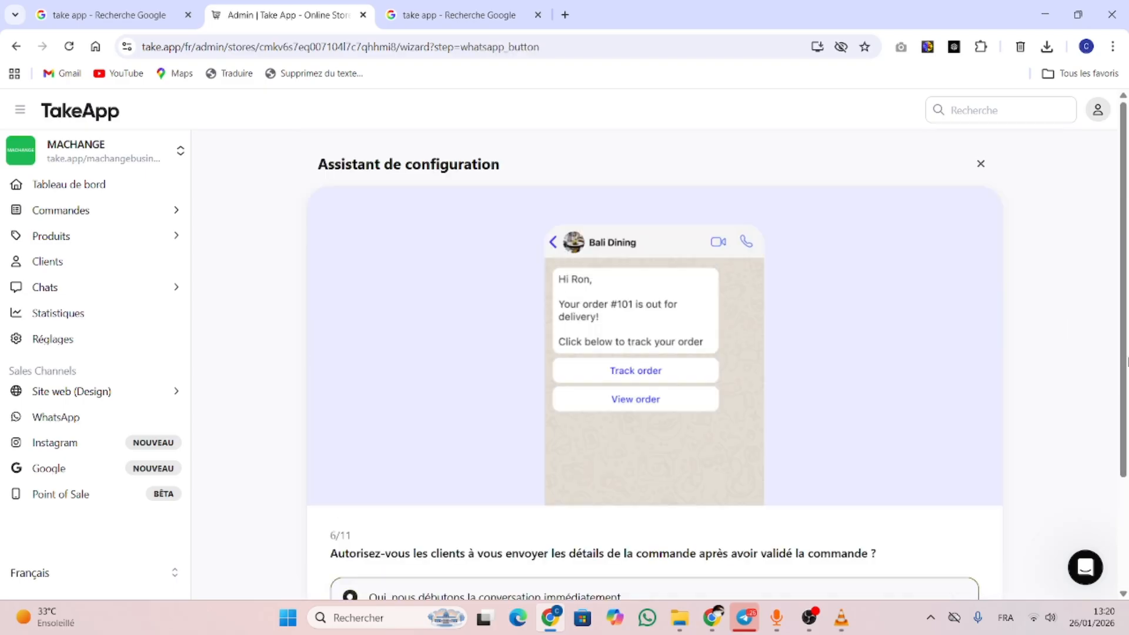
{"action": "scroll", "coordinate": [390, 449], "scroll_direction": "down", "scroll_amount": 3}
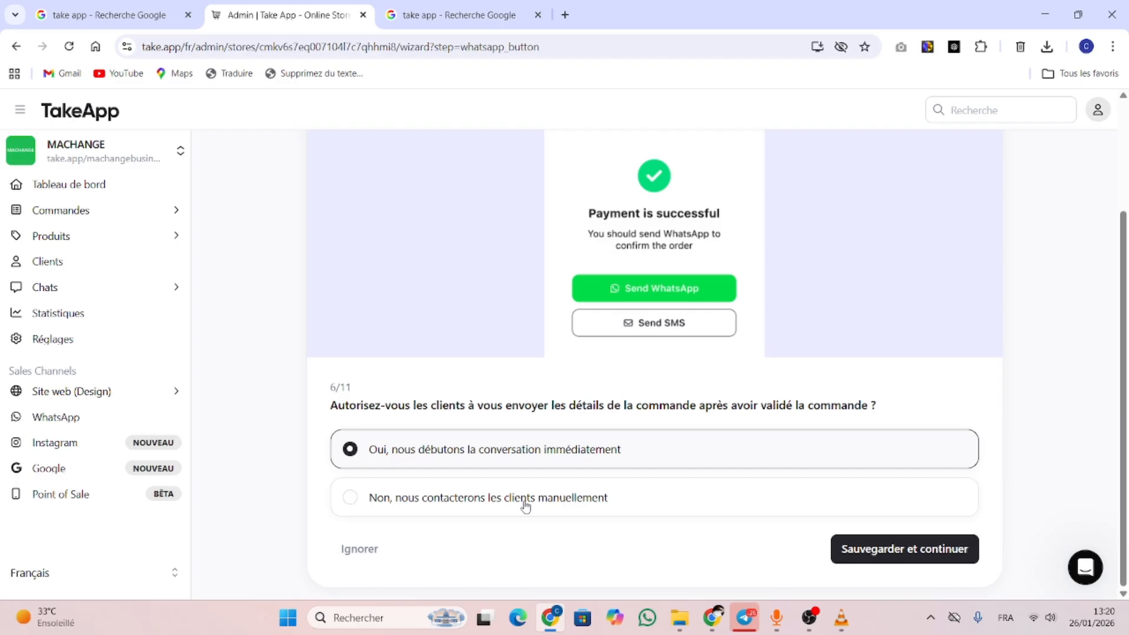
{"action": "left_click", "coordinate": [903, 552]}
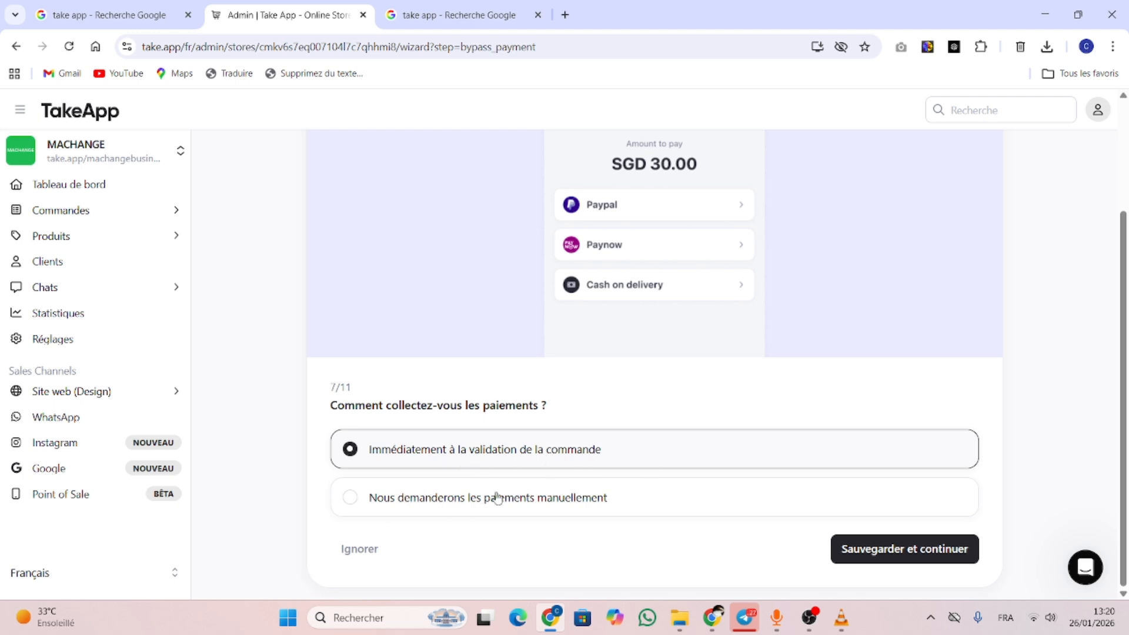
Choose 'Immédiatement à la validation de la commande' for payment collection and save it
{"action": "left_click", "coordinate": [353, 501]}
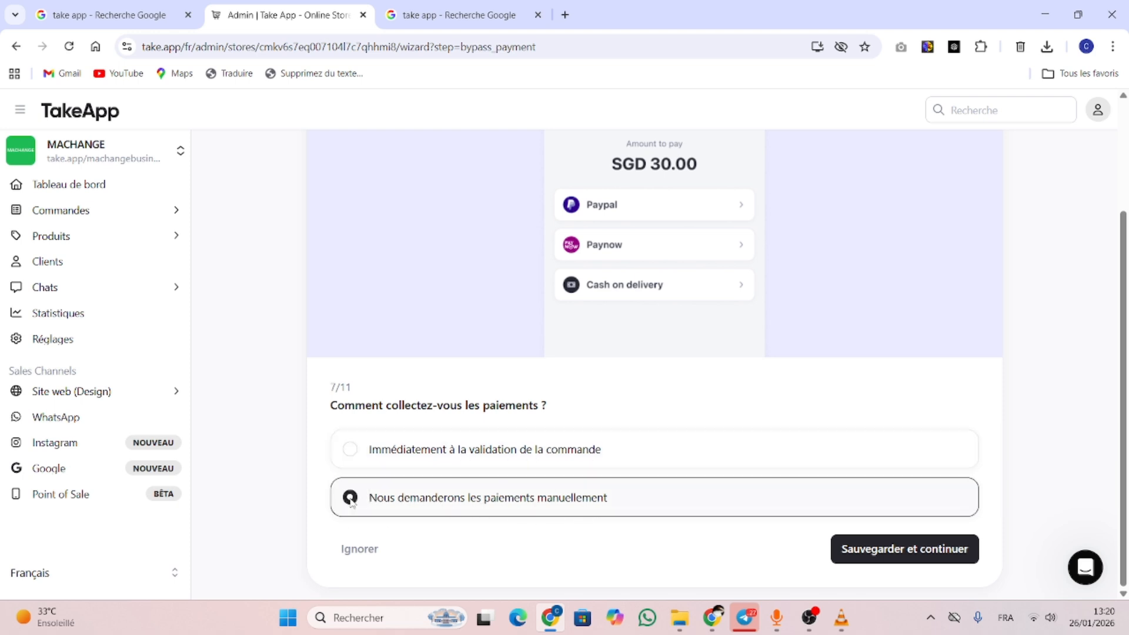
{"action": "left_click", "coordinate": [351, 453]}
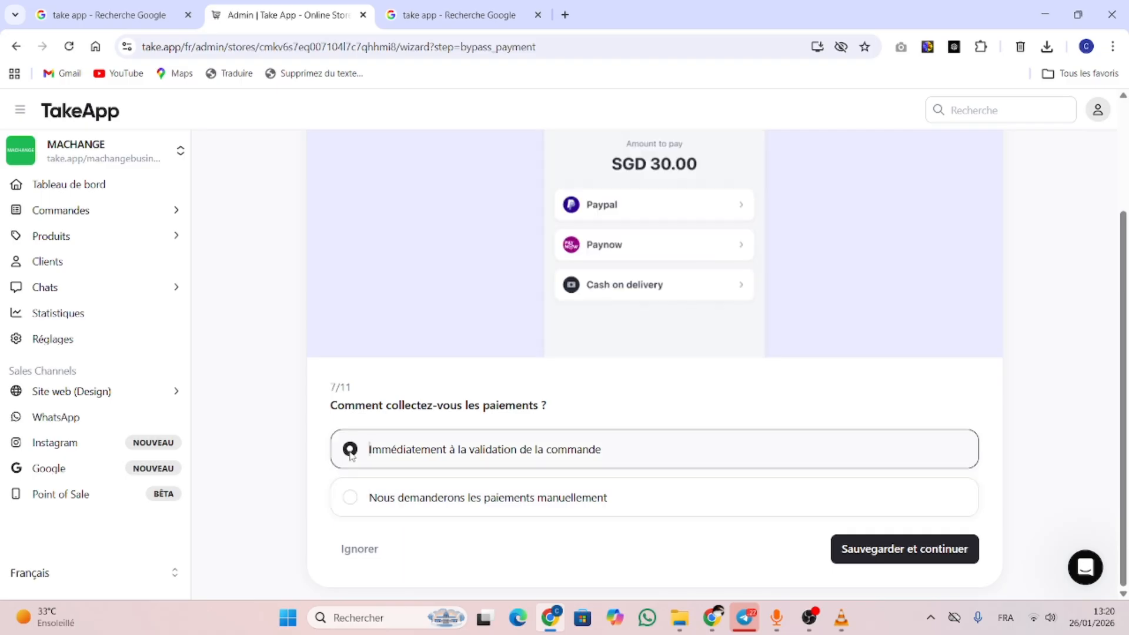
{"action": "left_click", "coordinate": [353, 501]}
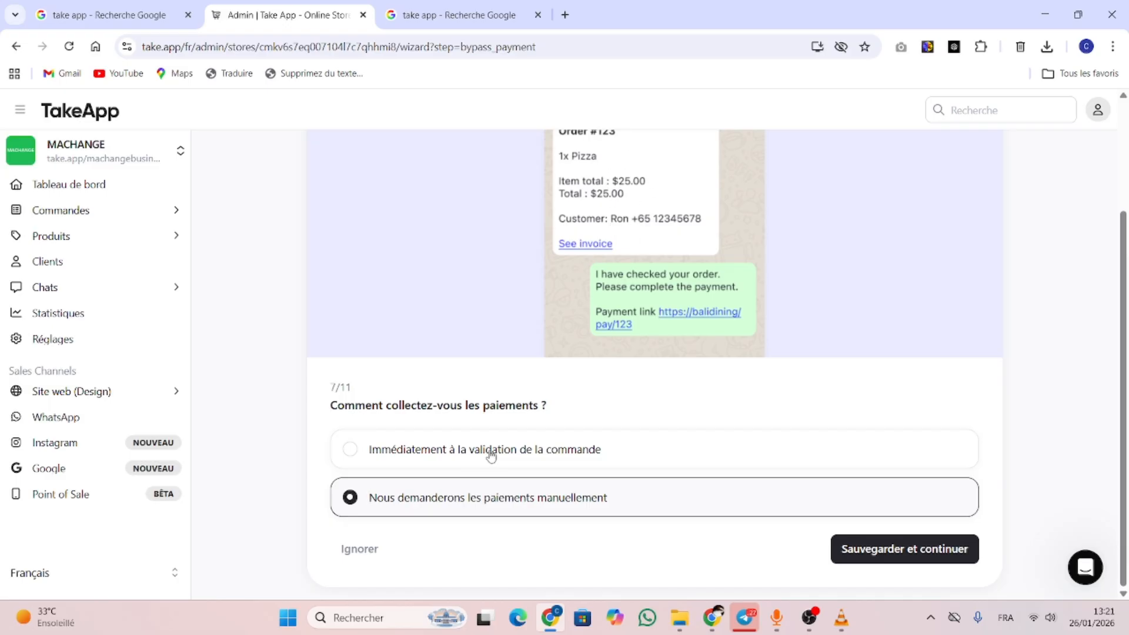
{"action": "left_click", "coordinate": [351, 451]}
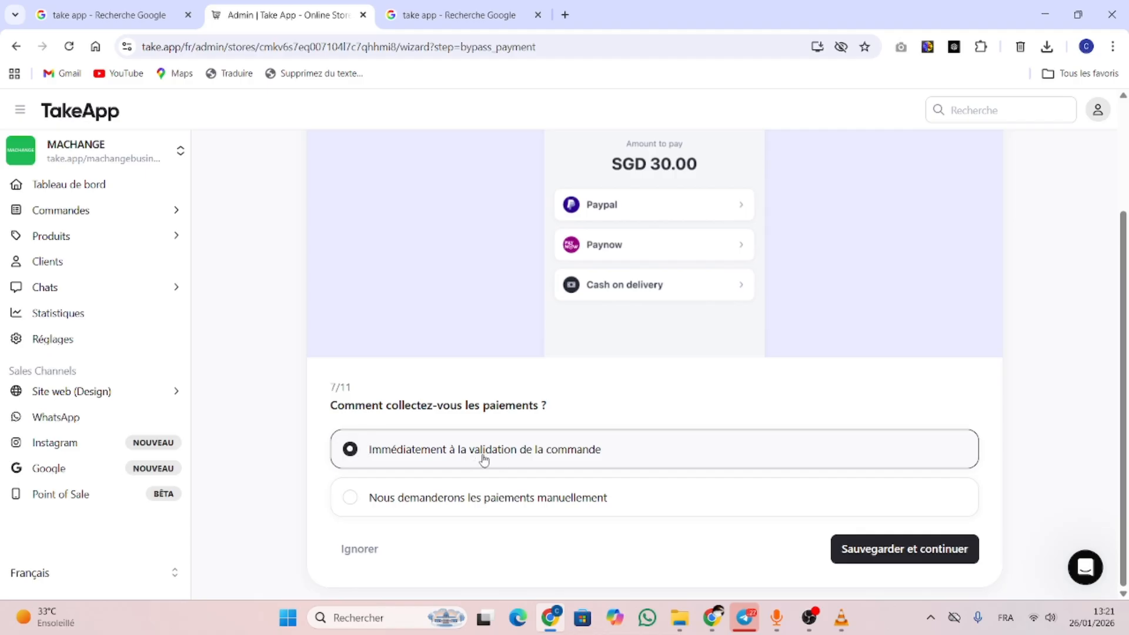
{"action": "left_click", "coordinate": [908, 549]}
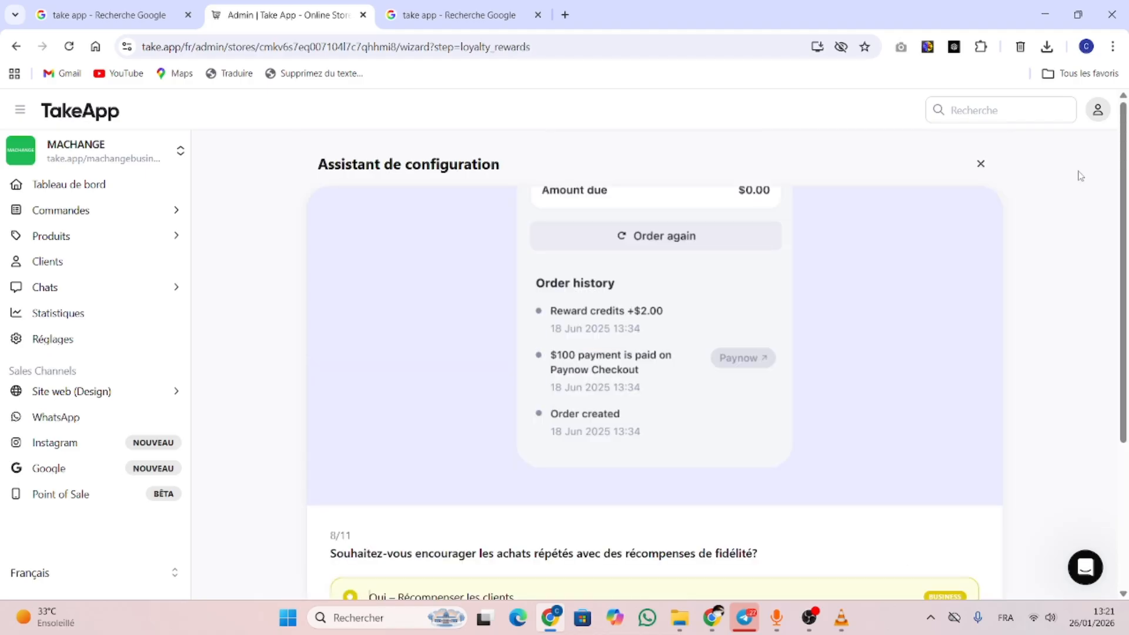
Skip the step 8/11 loyalty rewards question to reach the store access options
{"action": "scroll", "coordinate": [1125, 362], "scroll_direction": "down", "scroll_amount": 3}
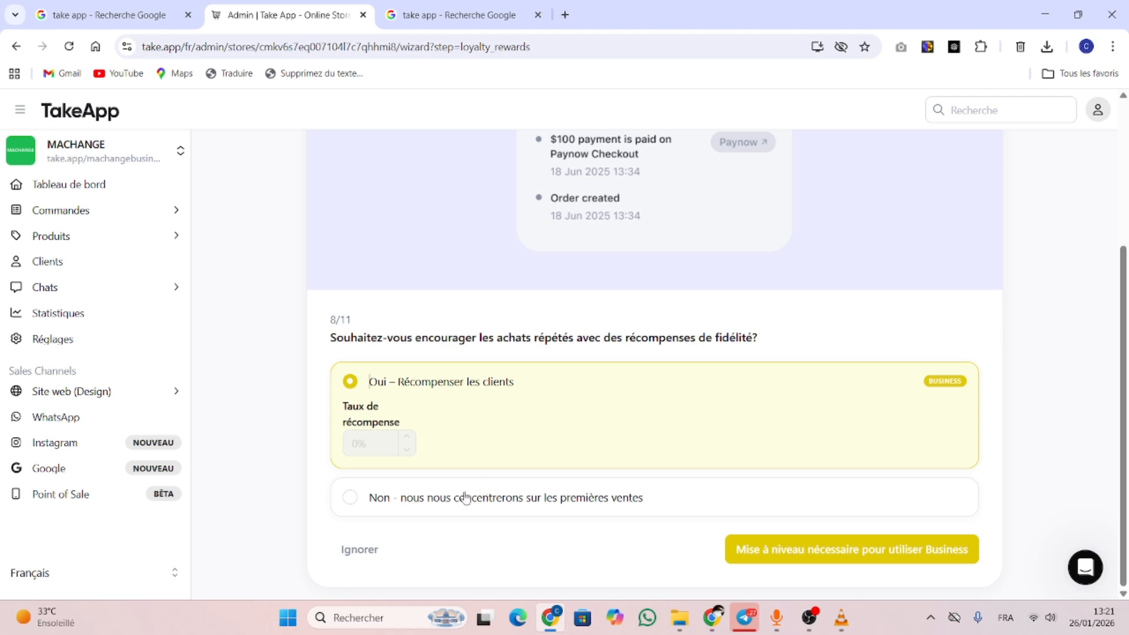
{"action": "left_click", "coordinate": [352, 558]}
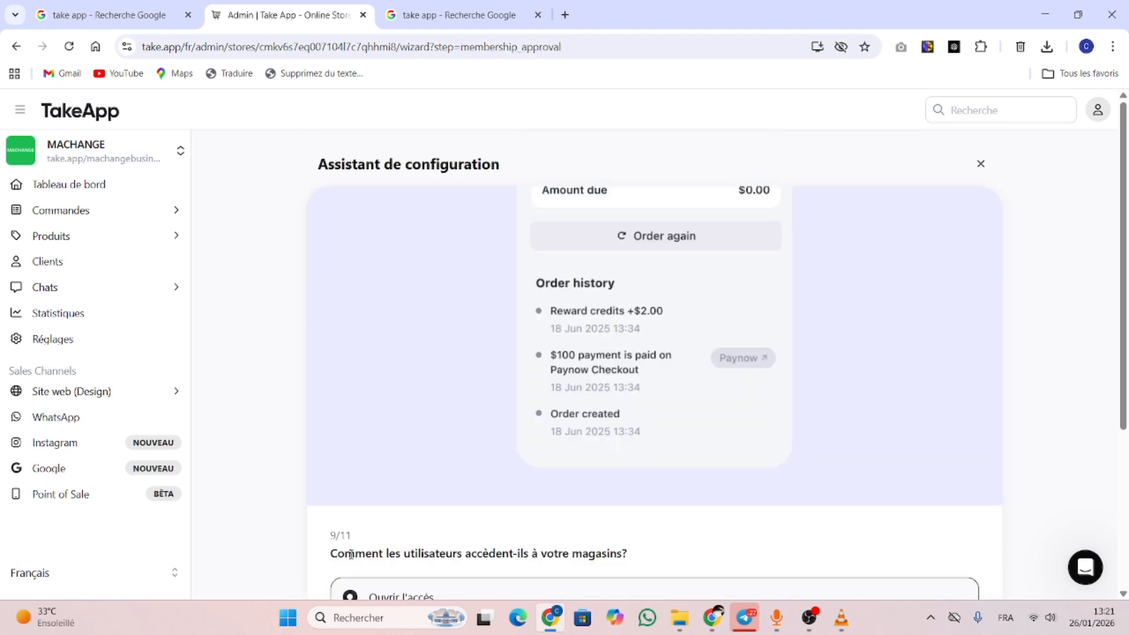
{"action": "scroll", "coordinate": [879, 397], "scroll_direction": "down", "scroll_amount": 4}
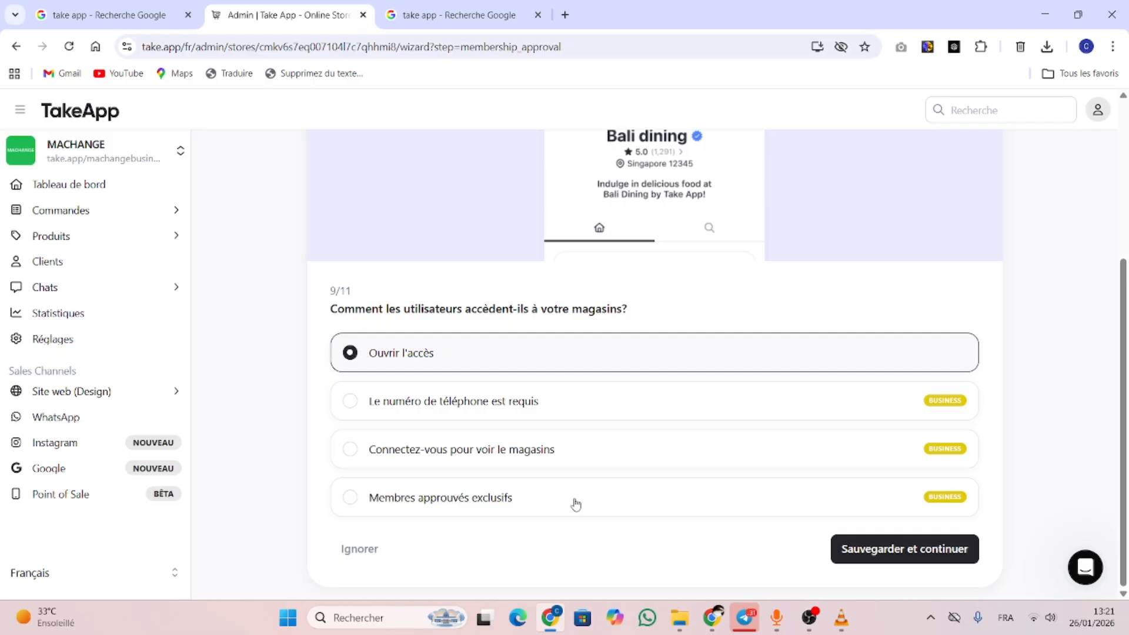
{"action": "left_click", "coordinate": [875, 553]}
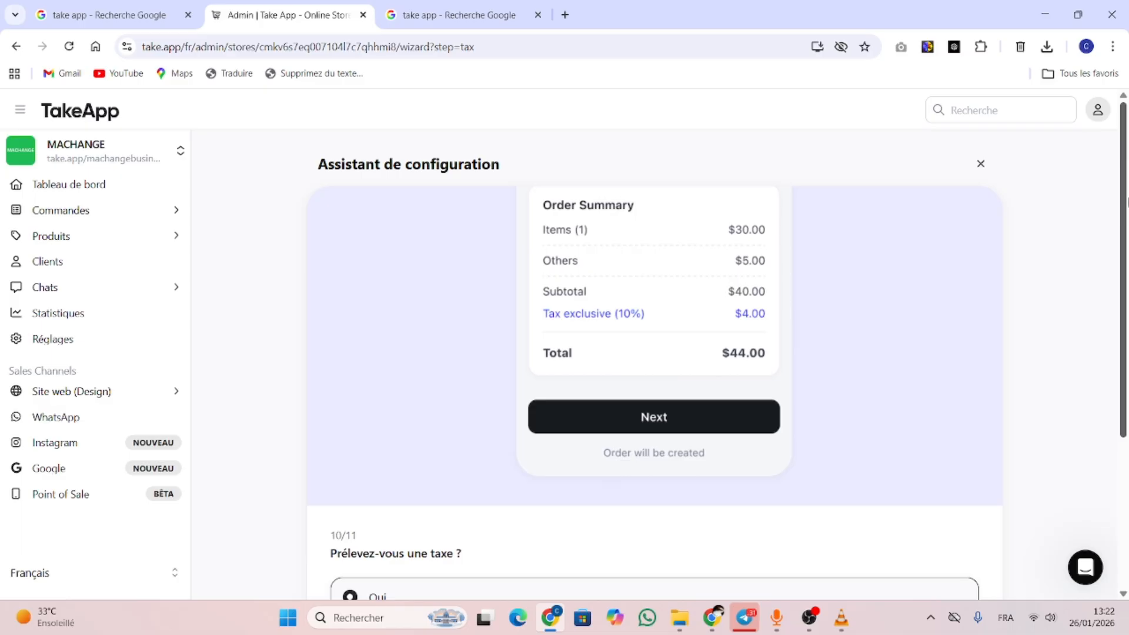
Answer Non to charging tax on step 10/11 and save the answer
{"action": "left_click_drag", "start_coordinate": [1127, 202], "coordinate": [1127, 355]}
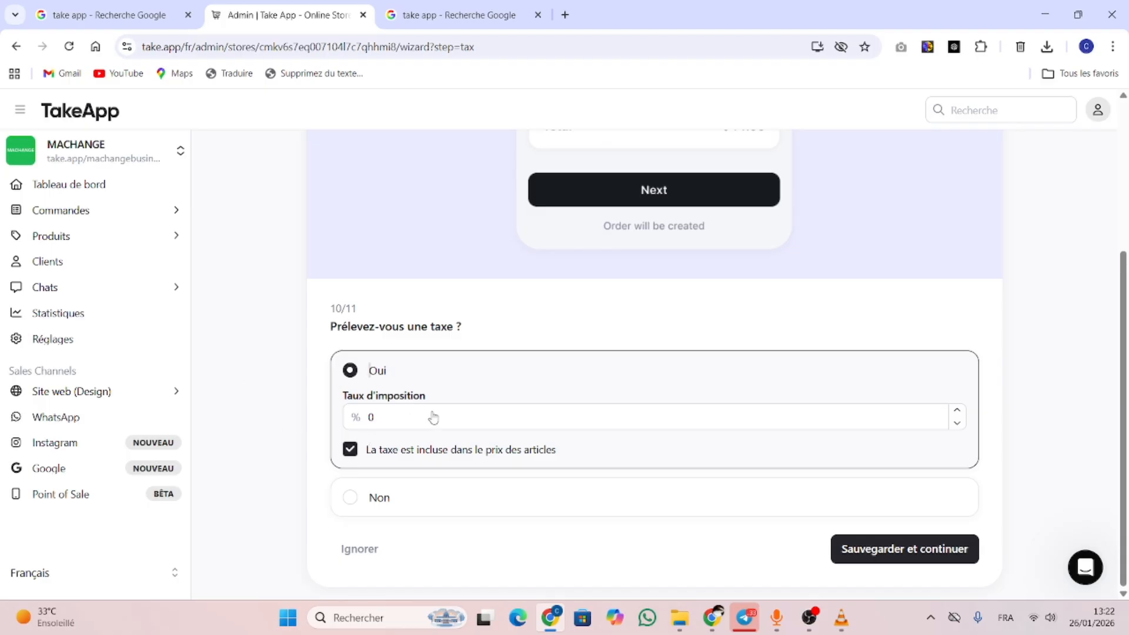
{"action": "left_click", "coordinate": [354, 508]}
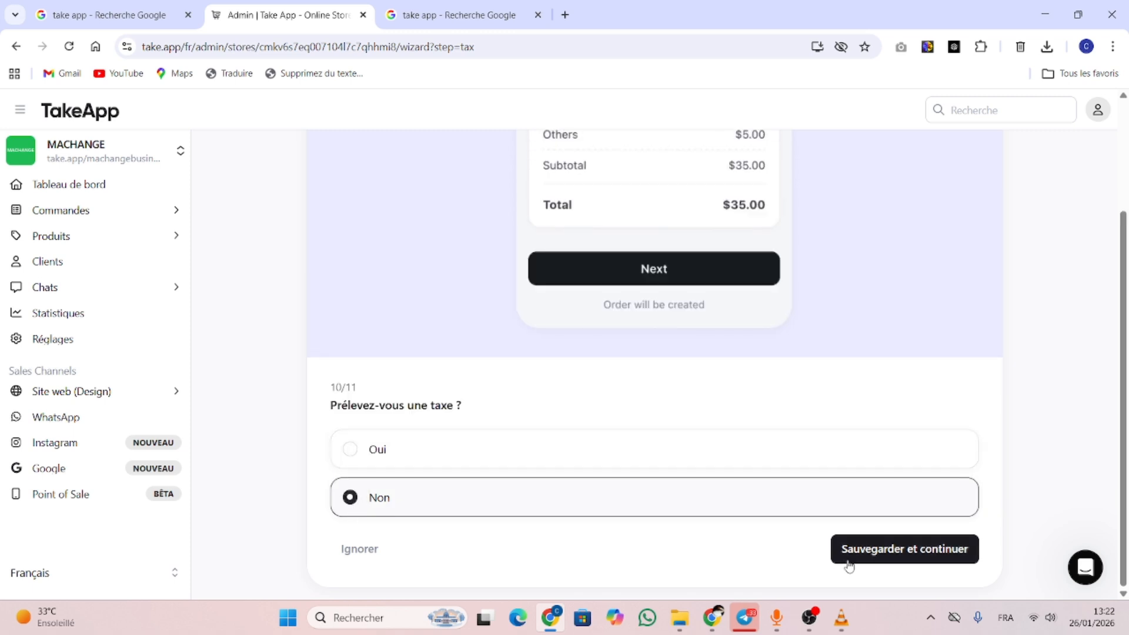
{"action": "left_click", "coordinate": [876, 547]}
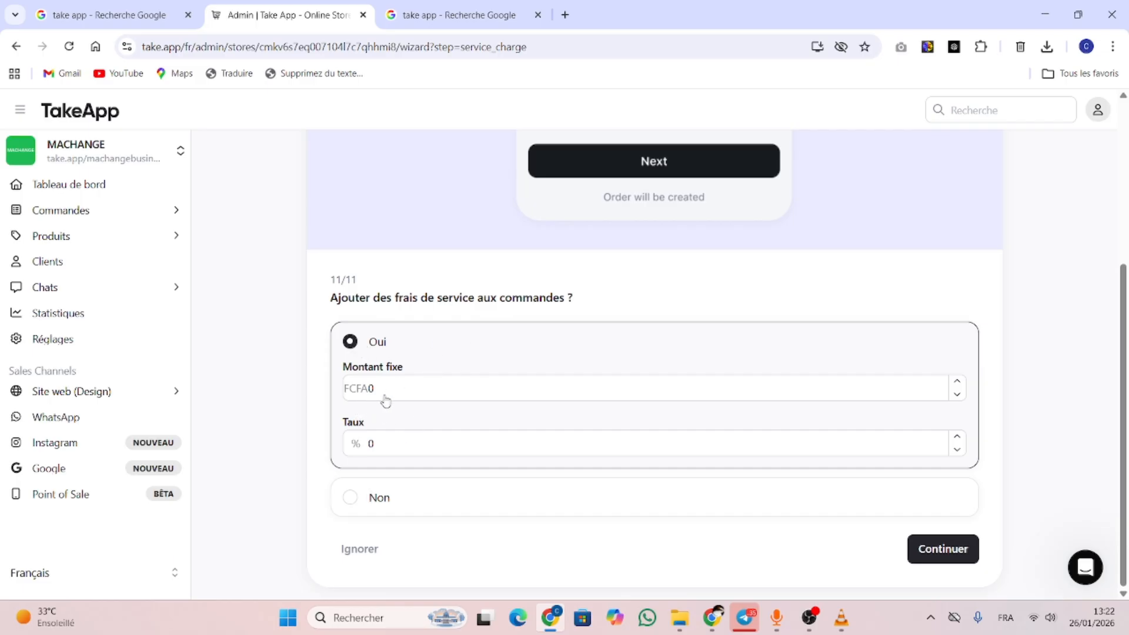
Enter 500 FCFA in the Montant fixe service charge field
{"action": "left_click", "coordinate": [396, 397]}
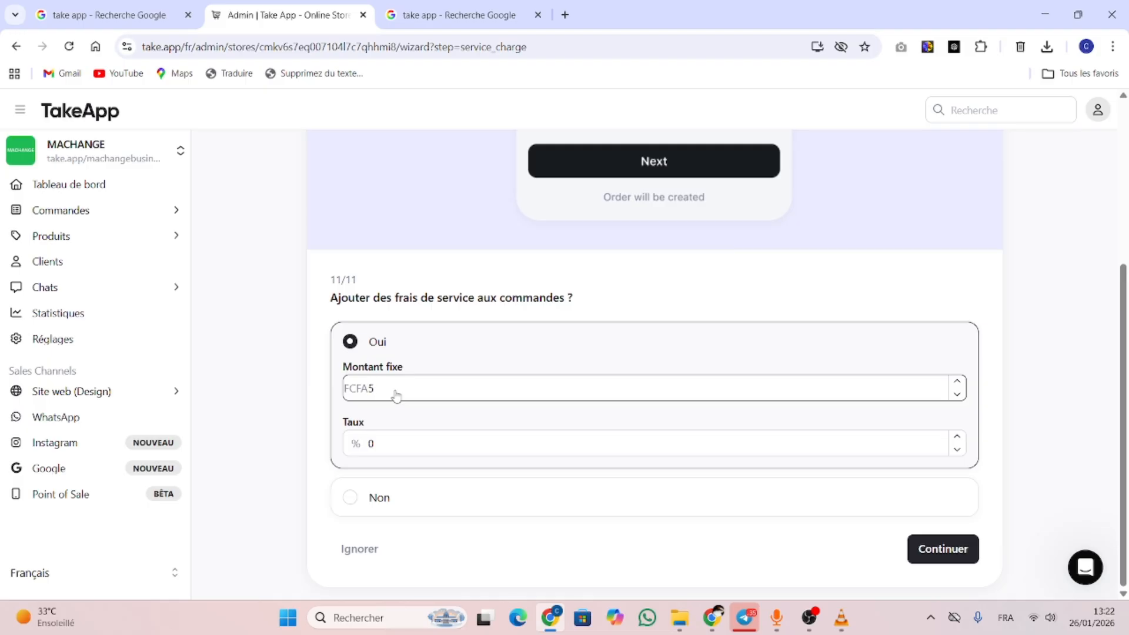
{"action": "type", "text": "00"}
Finish setup and open the MACHANGE storefront in split view to browse the vegetable cutter listing
{"action": "left_click", "coordinate": [939, 557]}
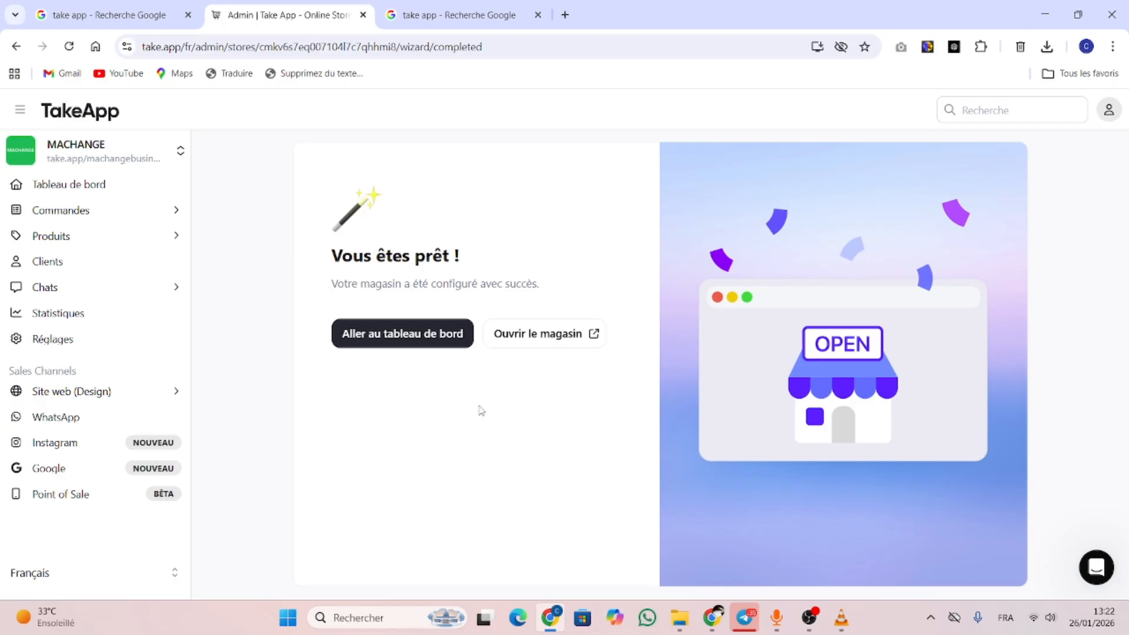
{"action": "right_click", "coordinate": [541, 336]}
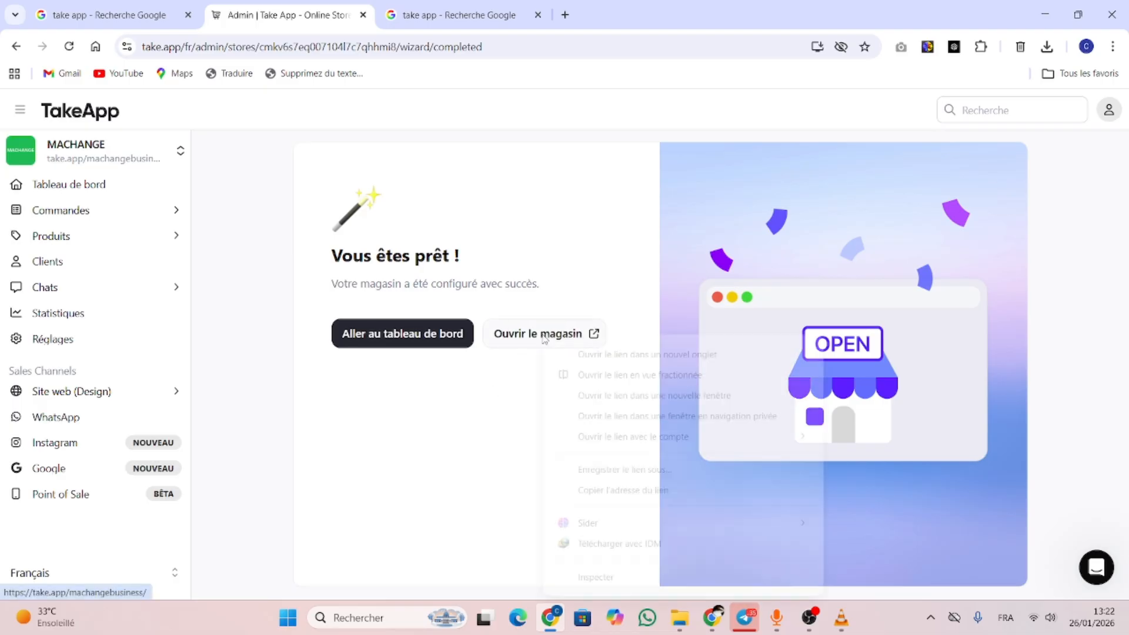
{"action": "left_click", "coordinate": [651, 374]}
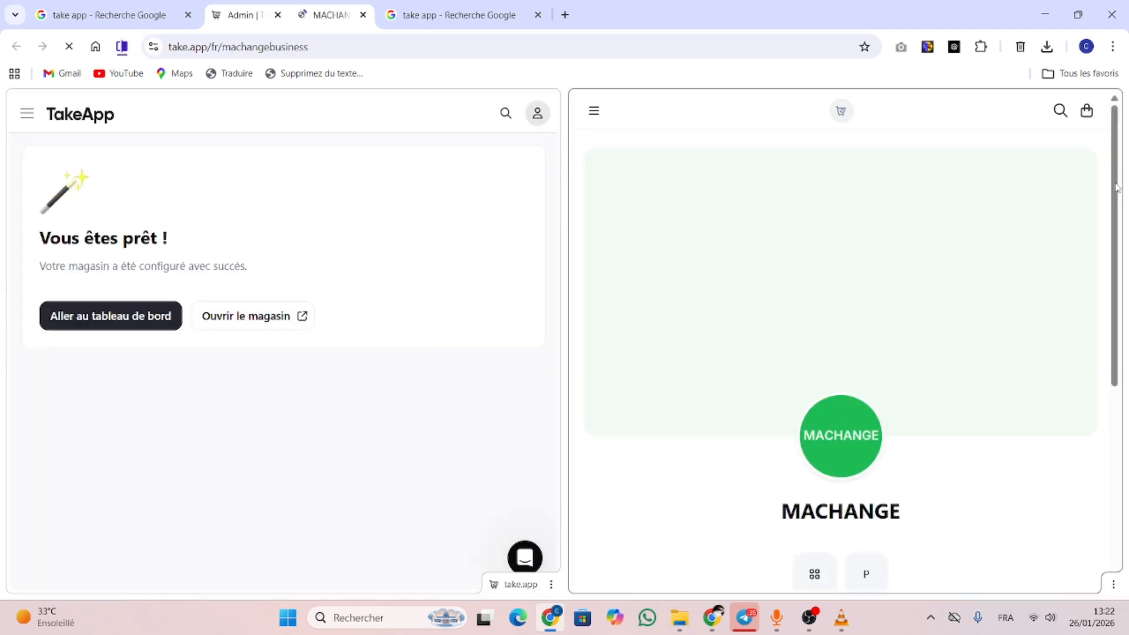
{"action": "scroll", "coordinate": [1125, 179], "scroll_direction": "down", "scroll_amount": 5}
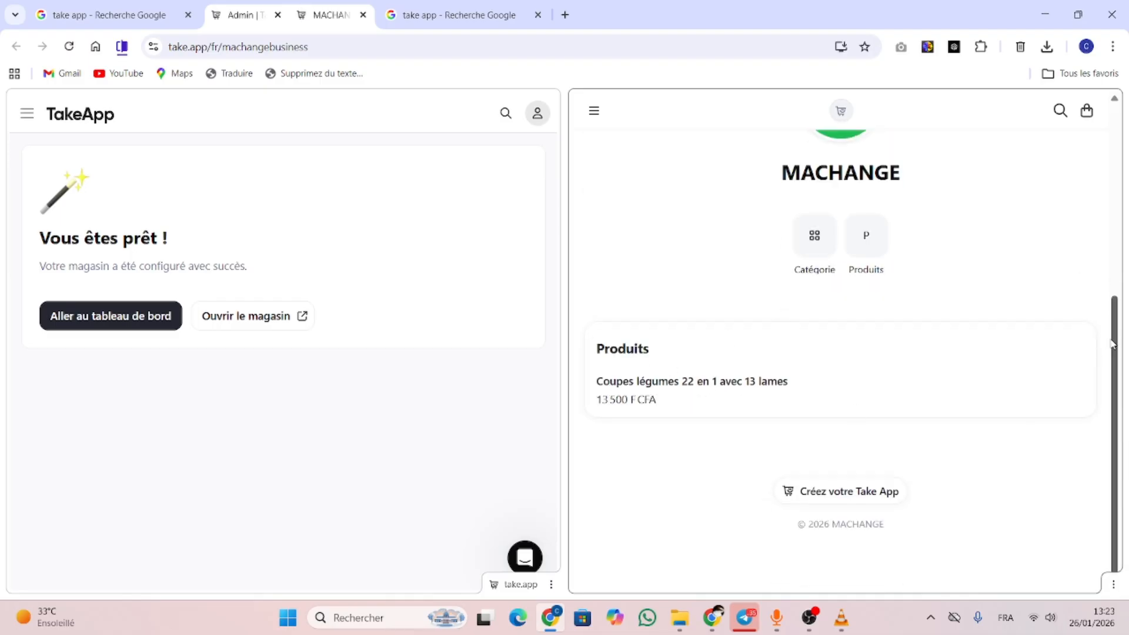
{"action": "scroll", "coordinate": [1096, 231], "scroll_direction": "up", "scroll_amount": 3}
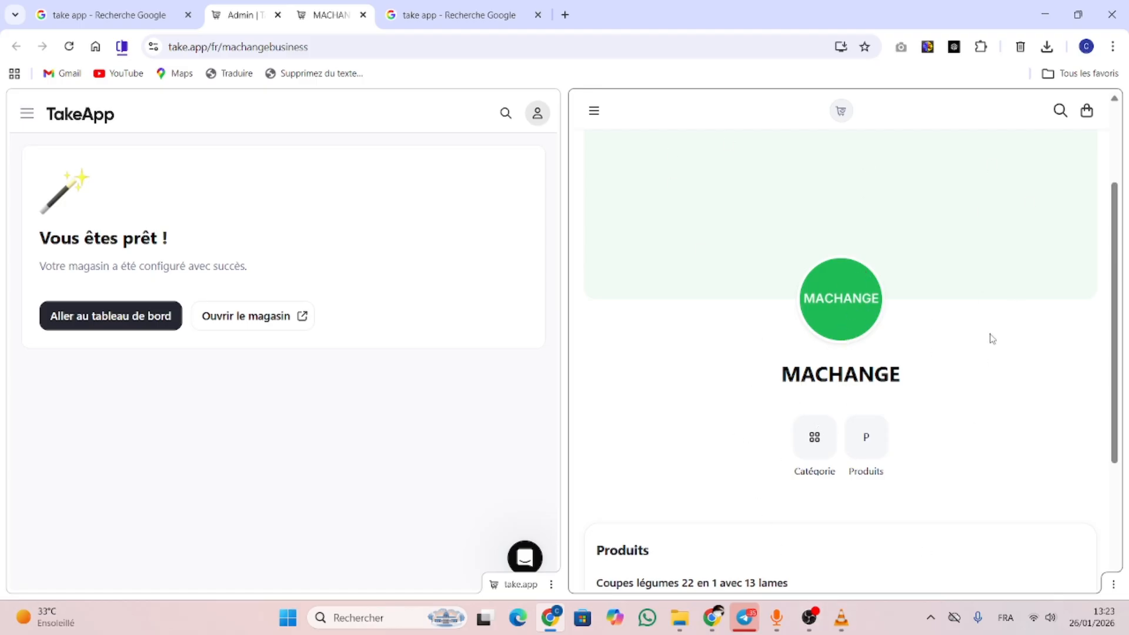
{"action": "left_click_drag", "start_coordinate": [1115, 299], "coordinate": [1122, 174]}
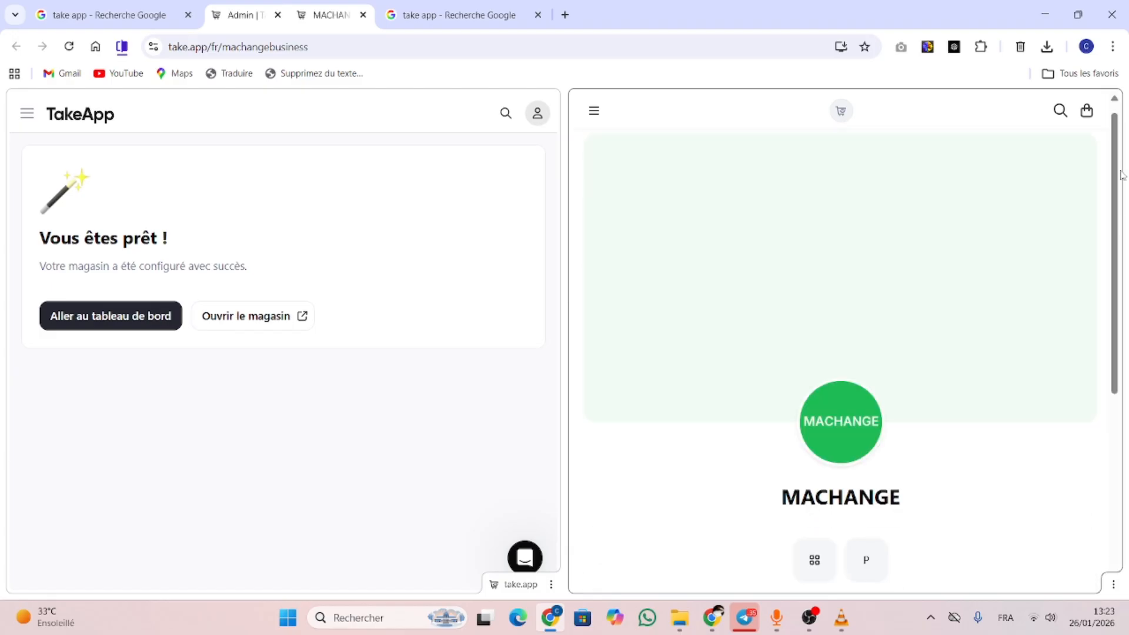
Go to the MACHANGE admin dashboard from the admin pane
{"action": "left_click", "coordinate": [123, 322]}
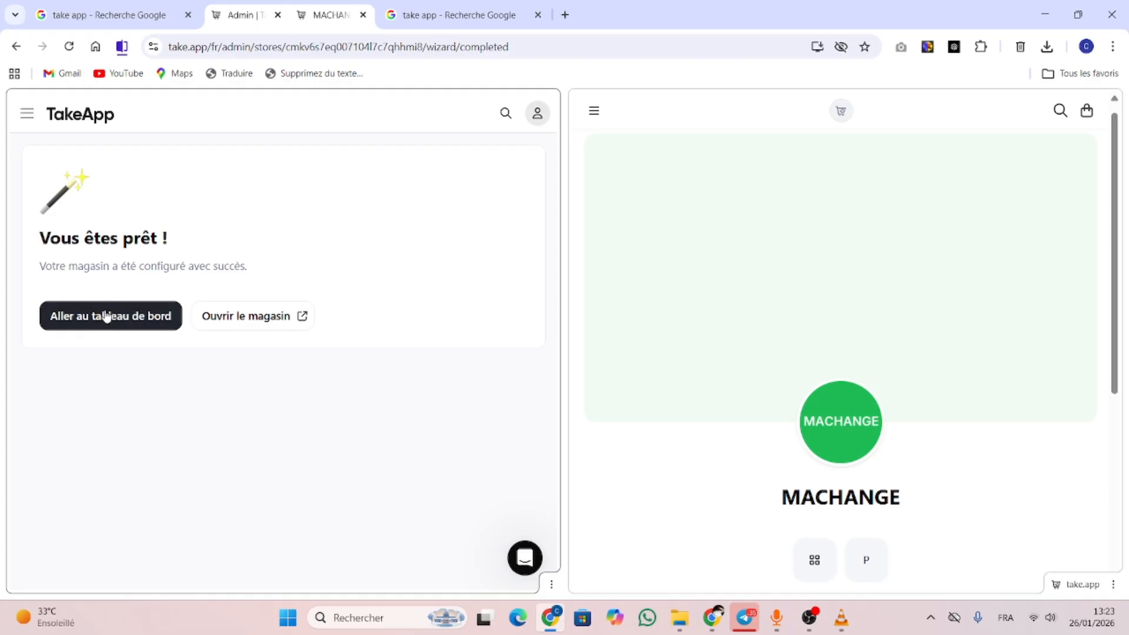
{"action": "left_click", "coordinate": [108, 322]}
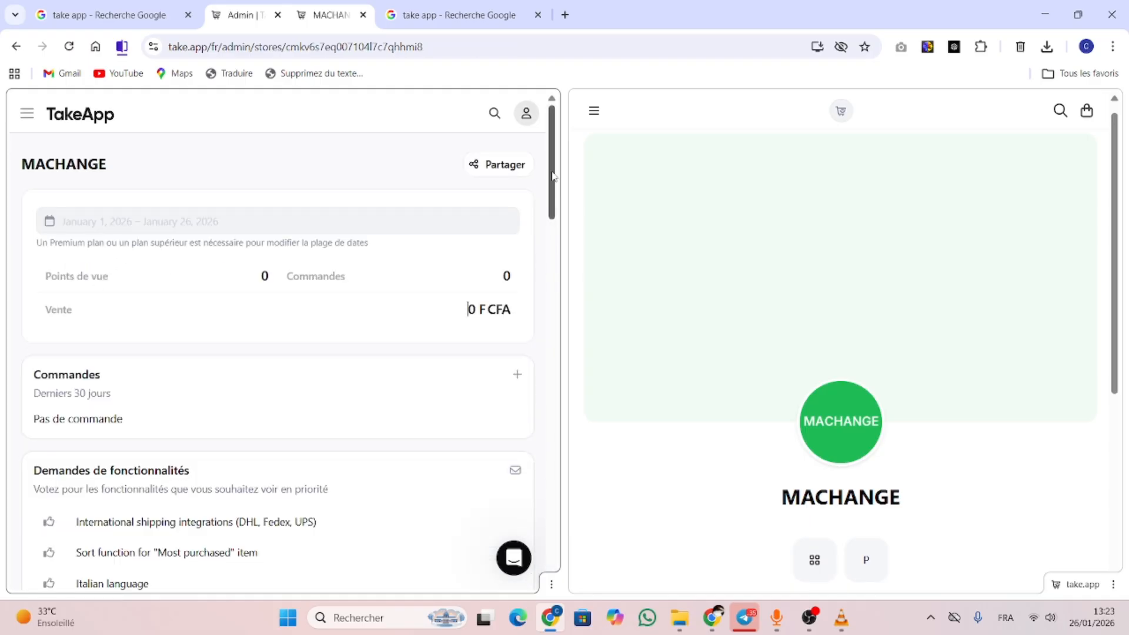
{"action": "left_click_drag", "start_coordinate": [551, 176], "coordinate": [574, 292]}
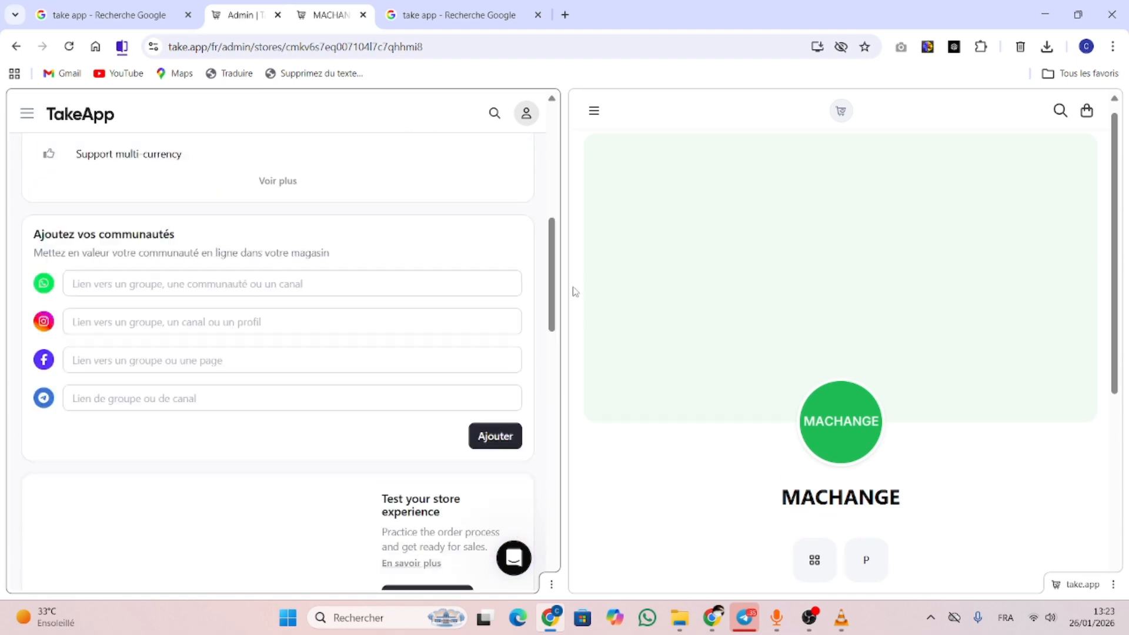
Close the storefront tab and bring up the store switcher menu on the dashboard
{"action": "left_click", "coordinate": [363, 15]}
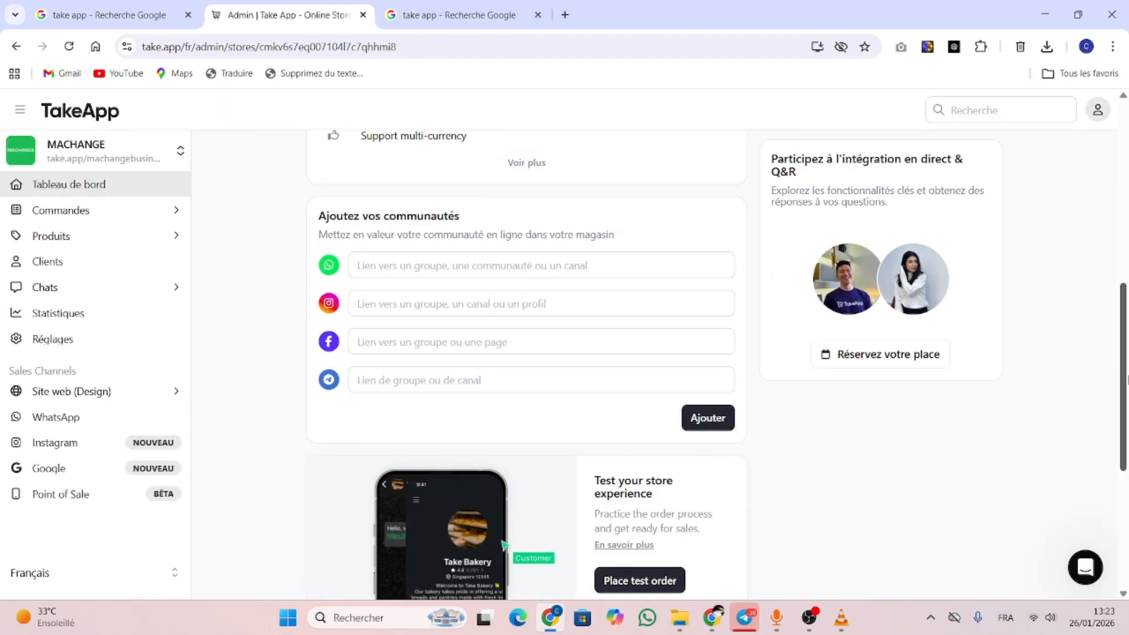
{"action": "left_click_drag", "start_coordinate": [1124, 385], "coordinate": [1125, 200]}
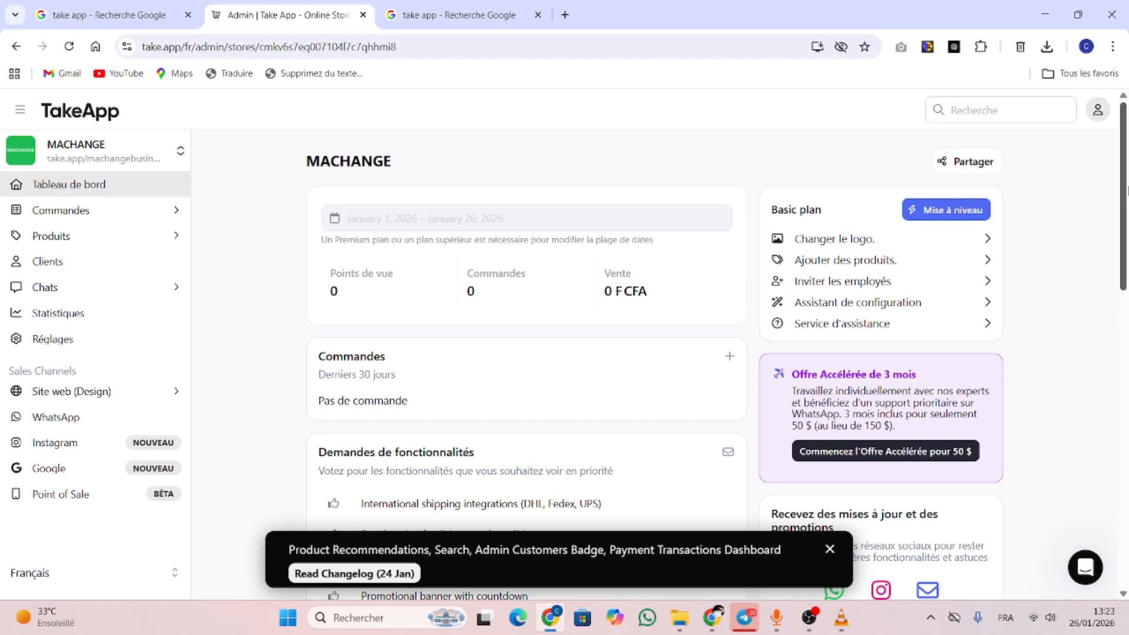
{"action": "left_click_drag", "start_coordinate": [1126, 239], "coordinate": [1119, 43]}
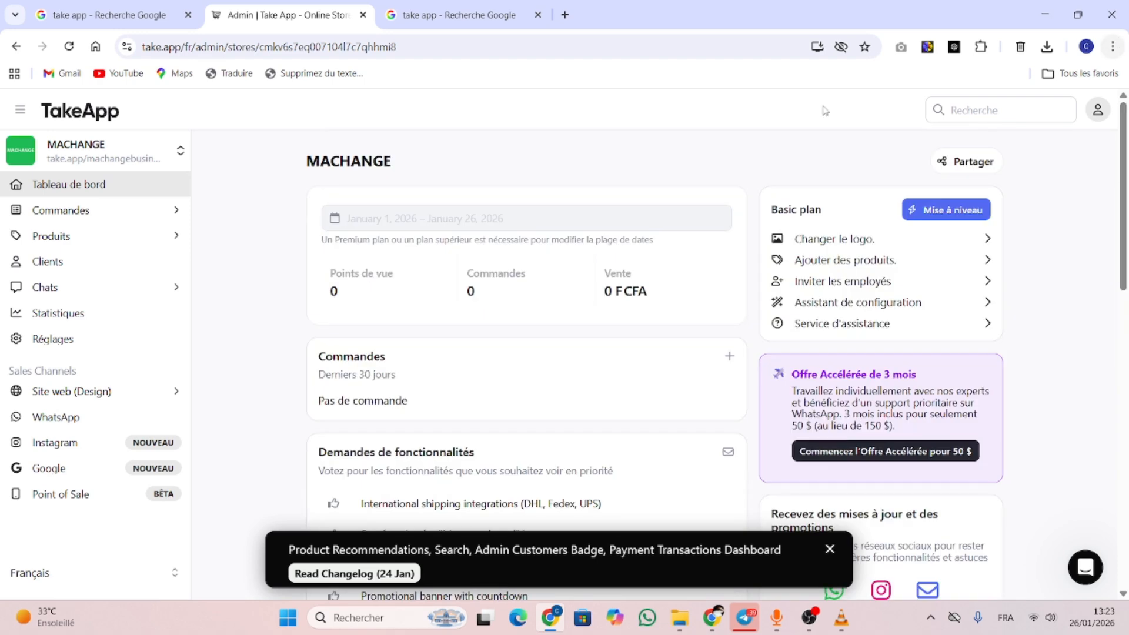
{"action": "mouse_move", "coordinate": [100, 151]}
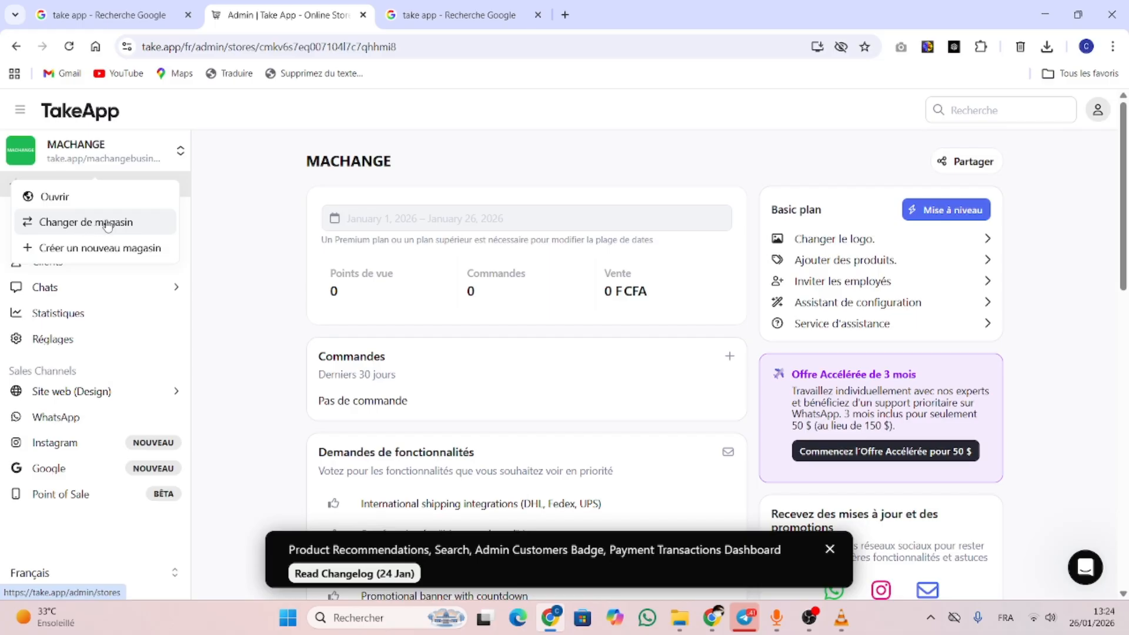
Open the MACHANGE storefront in a new tab from the store switcher, then return to Admin
{"action": "left_click", "coordinate": [259, 189]}
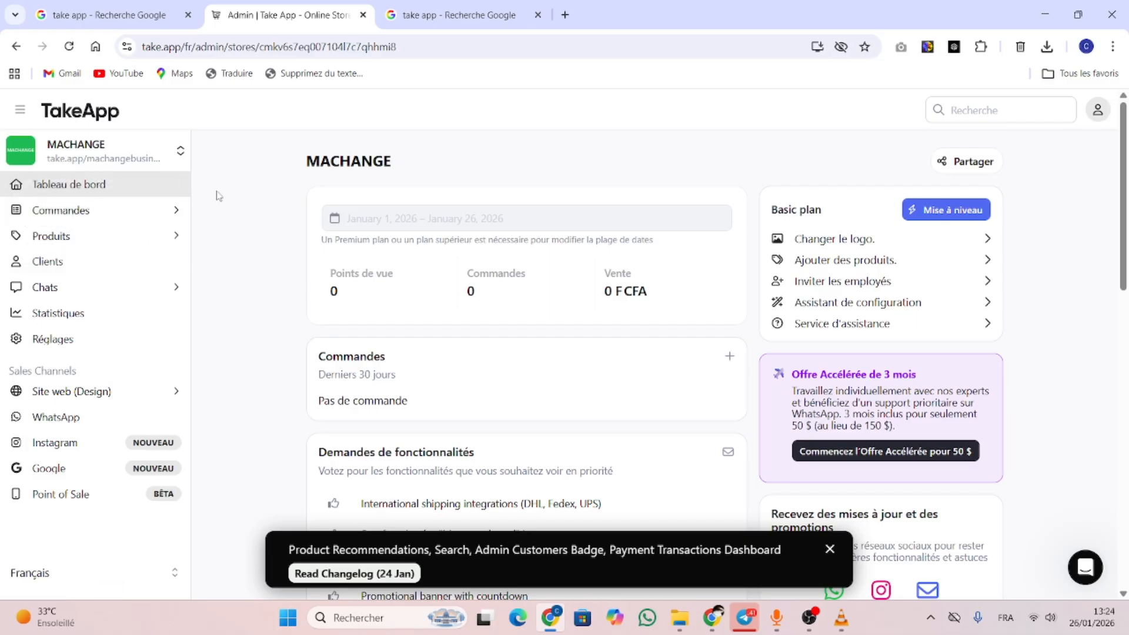
{"action": "left_click", "coordinate": [134, 157]}
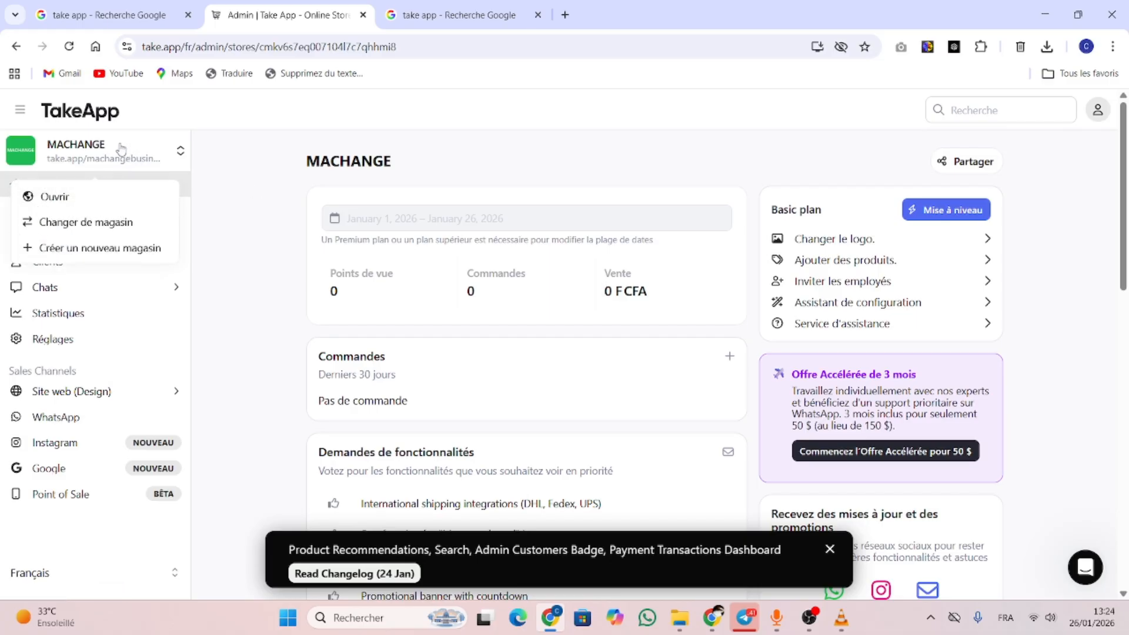
{"action": "right_click", "coordinate": [96, 206]}
{"action": "left_click", "coordinate": [176, 217]}
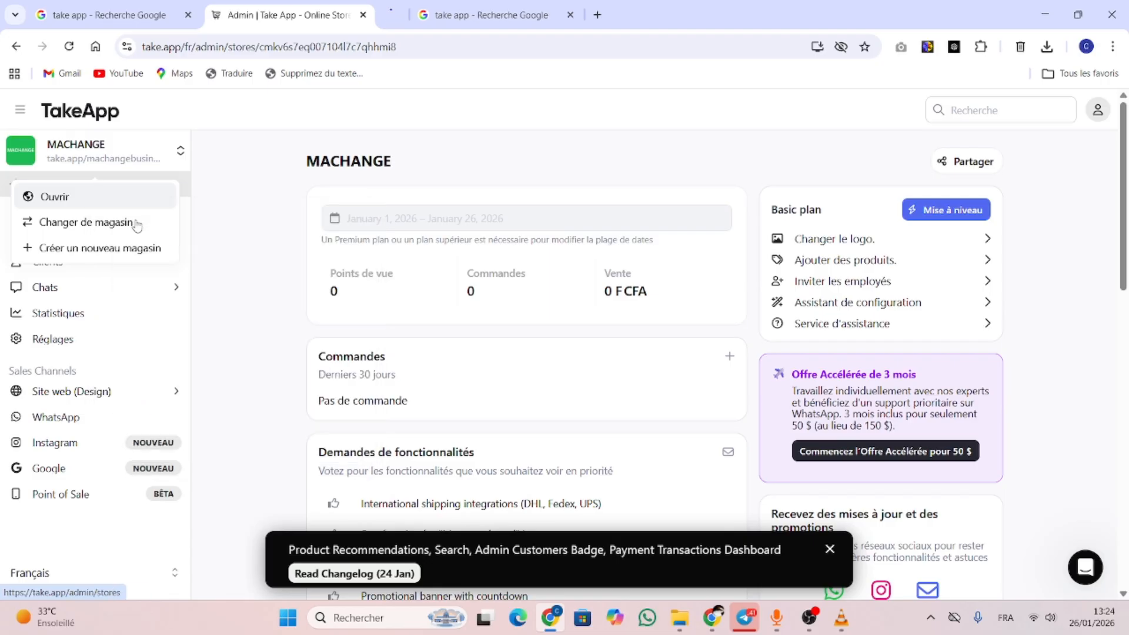
{"action": "left_click", "coordinate": [447, 15]}
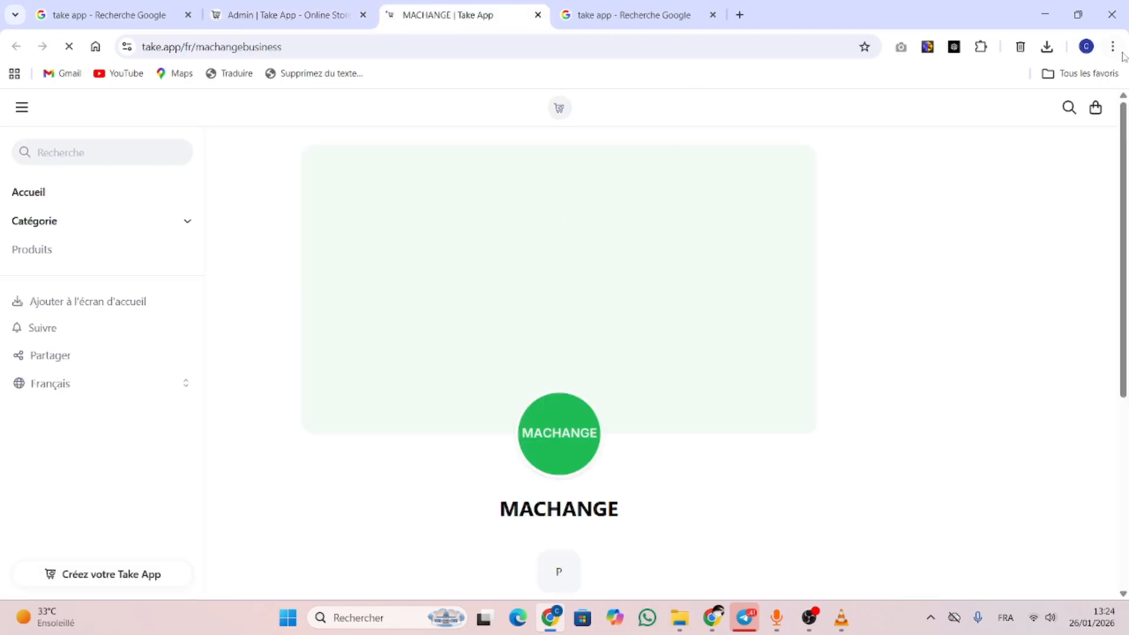
{"action": "left_click", "coordinate": [254, 8]}
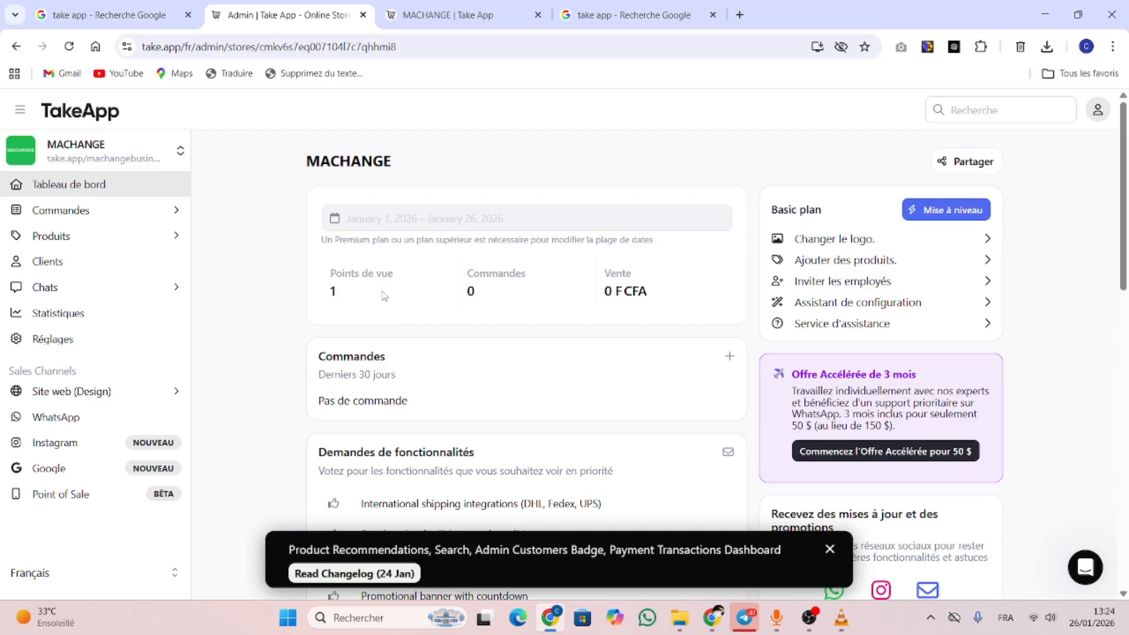
Show the full MACHANGE orders list under Commandes > Tous, which has no orders
{"action": "left_click", "coordinate": [89, 152]}
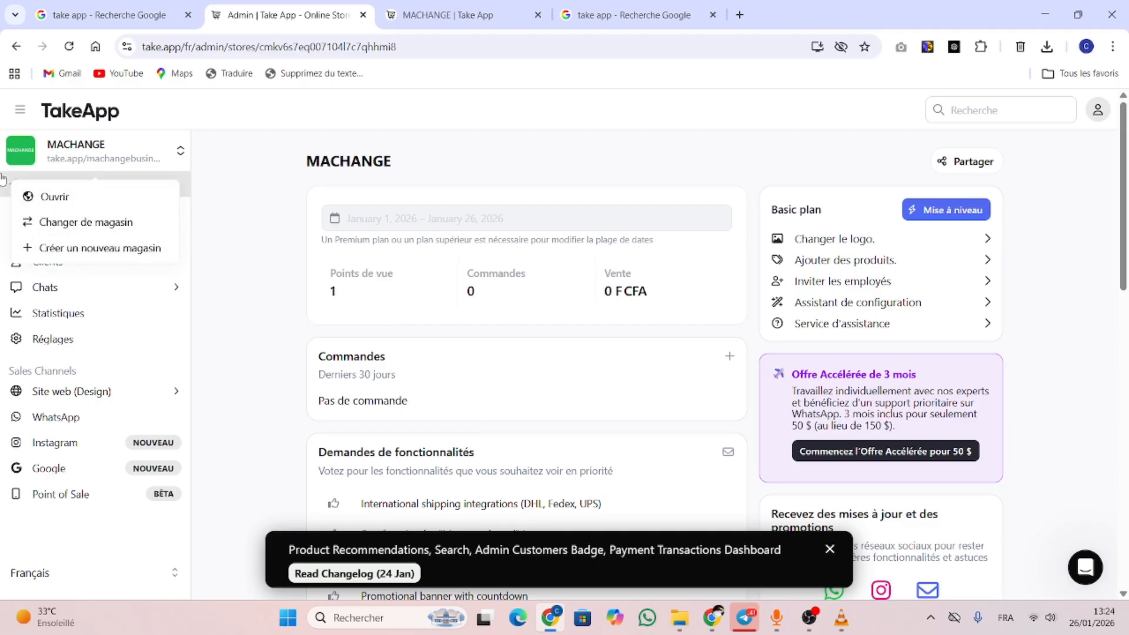
{"action": "left_click", "coordinate": [311, 288]}
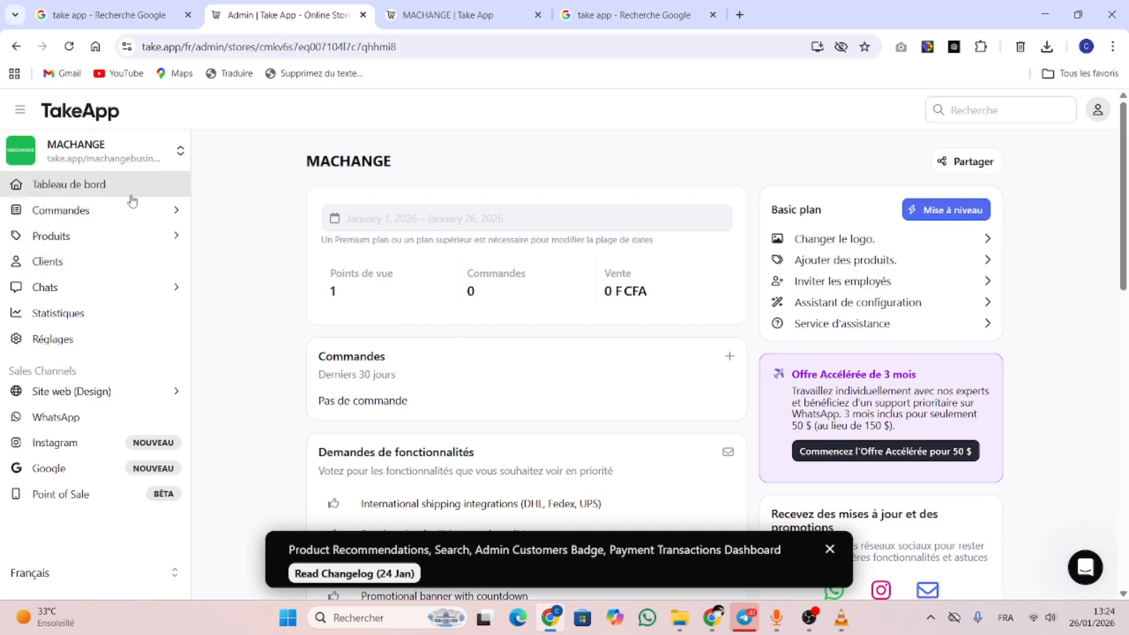
{"action": "left_click", "coordinate": [130, 215]}
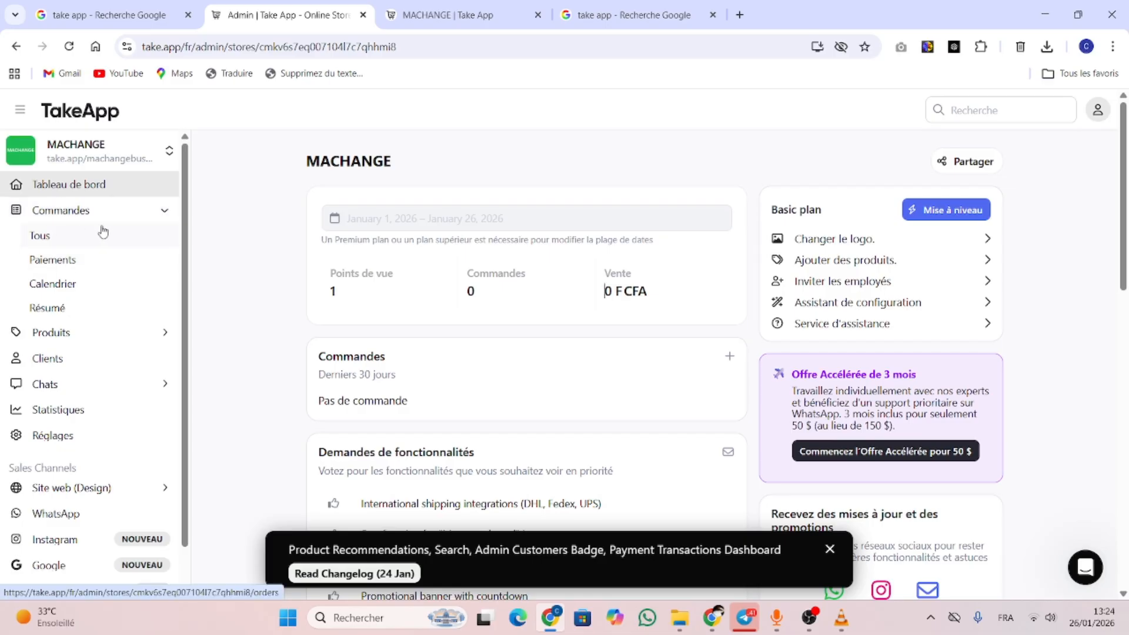
{"action": "left_click", "coordinate": [55, 236]}
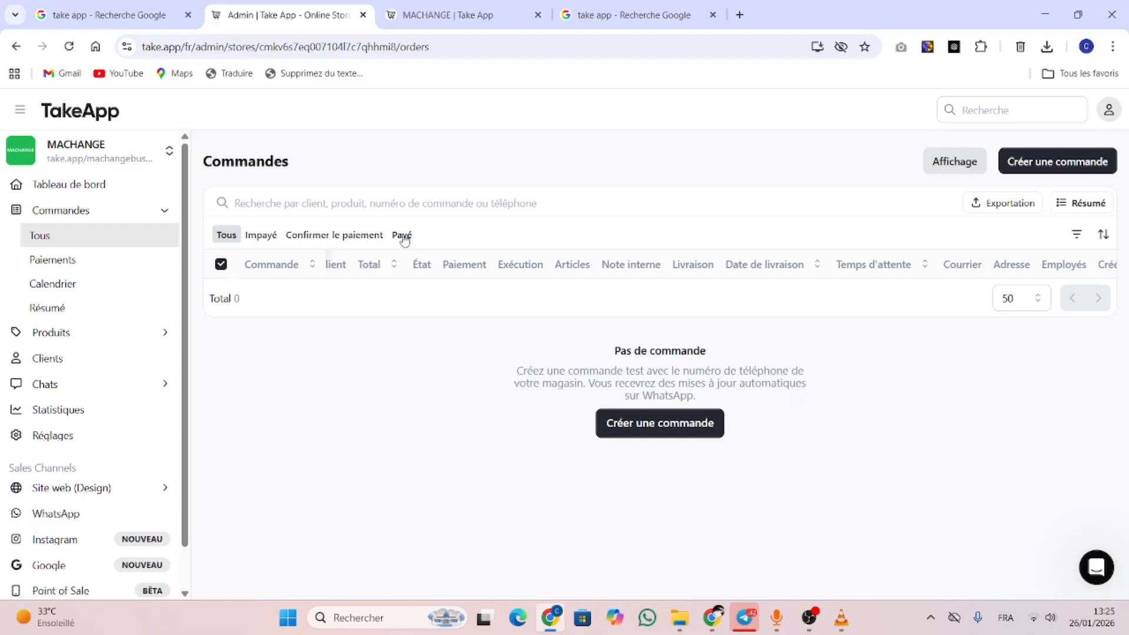
Review the Calendrier, Résumé and Paiements pages, then expand Produits in the sidebar
{"action": "left_click", "coordinate": [100, 286]}
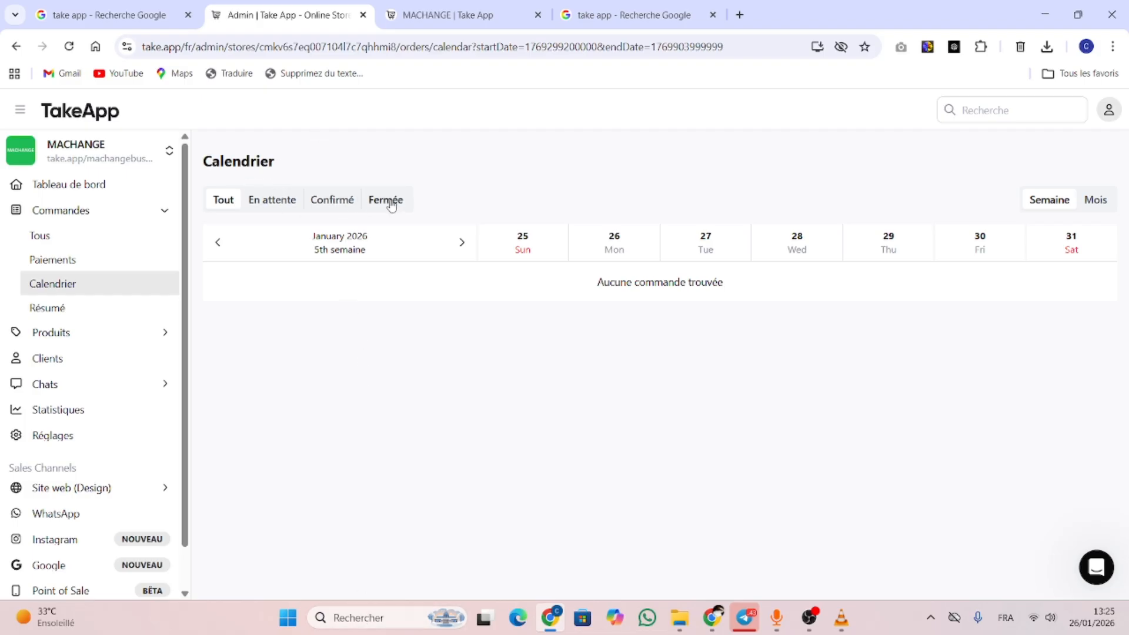
{"action": "left_click", "coordinate": [94, 309]}
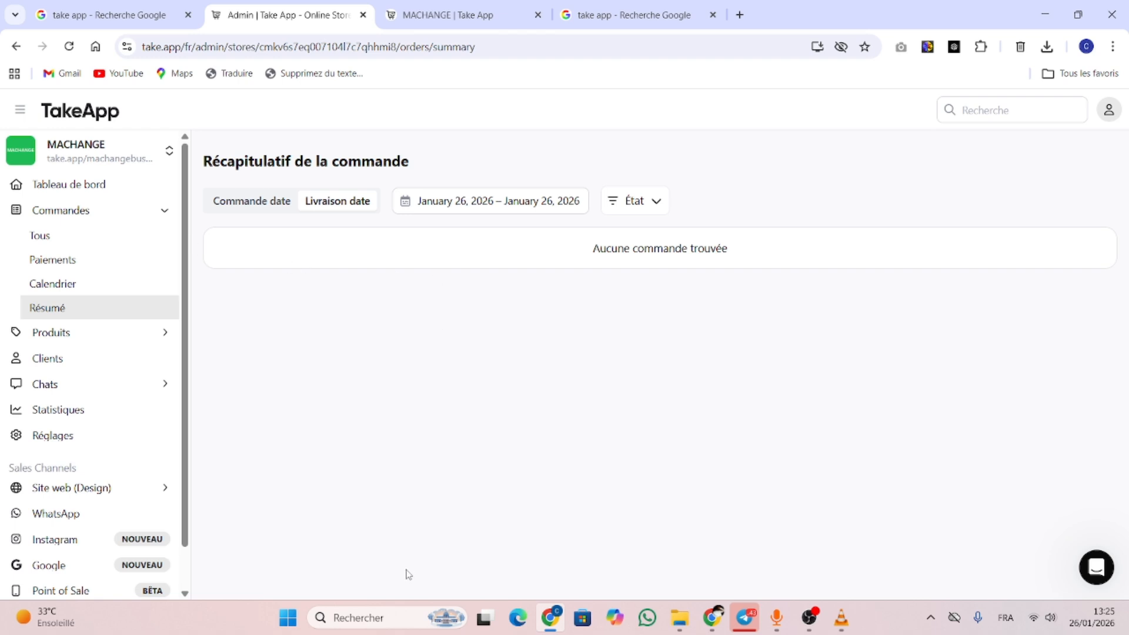
{"action": "left_click", "coordinate": [86, 268]}
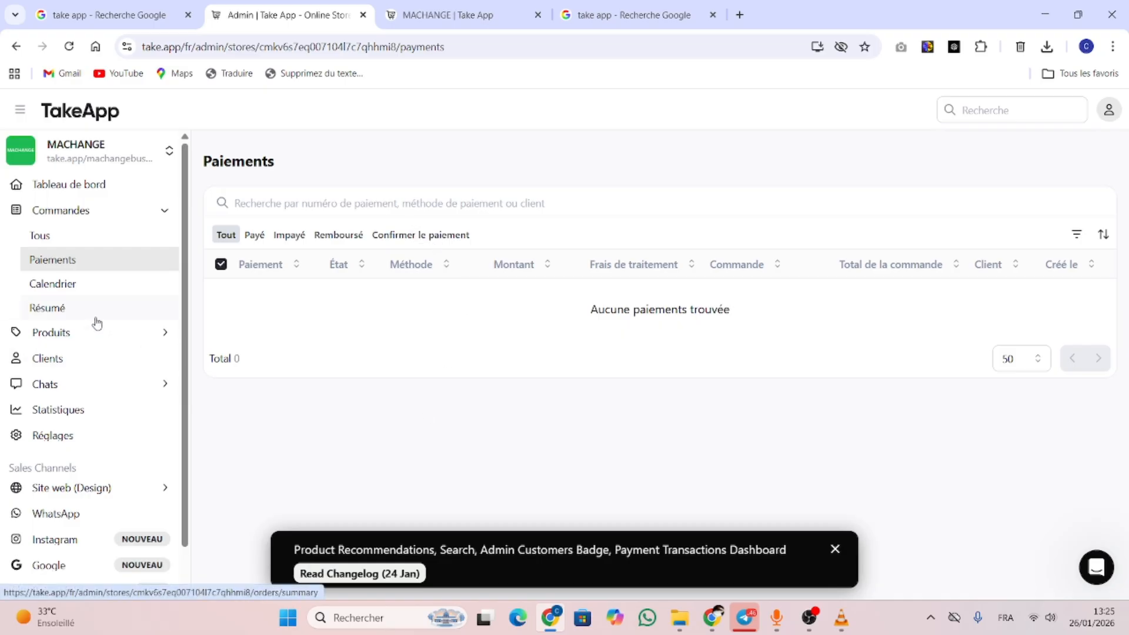
{"action": "left_click", "coordinate": [134, 337]}
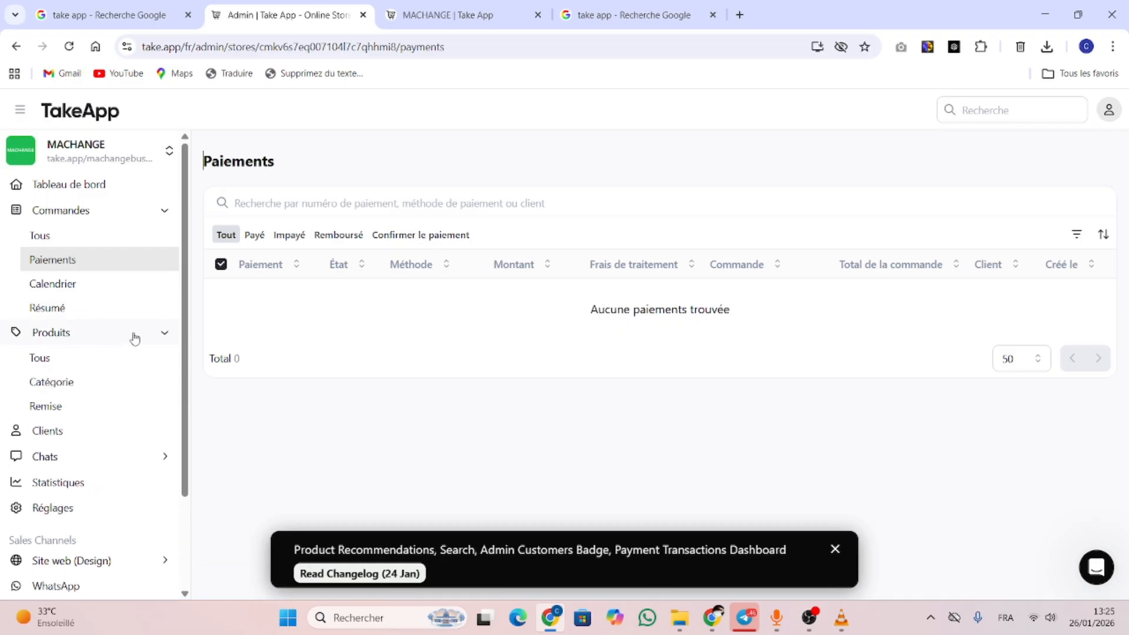
Review the existing Coupes légumes 22 en 1 avec 13 lames product (13 500 FCFA) from Produits > Tous
{"action": "left_click", "coordinate": [76, 363]}
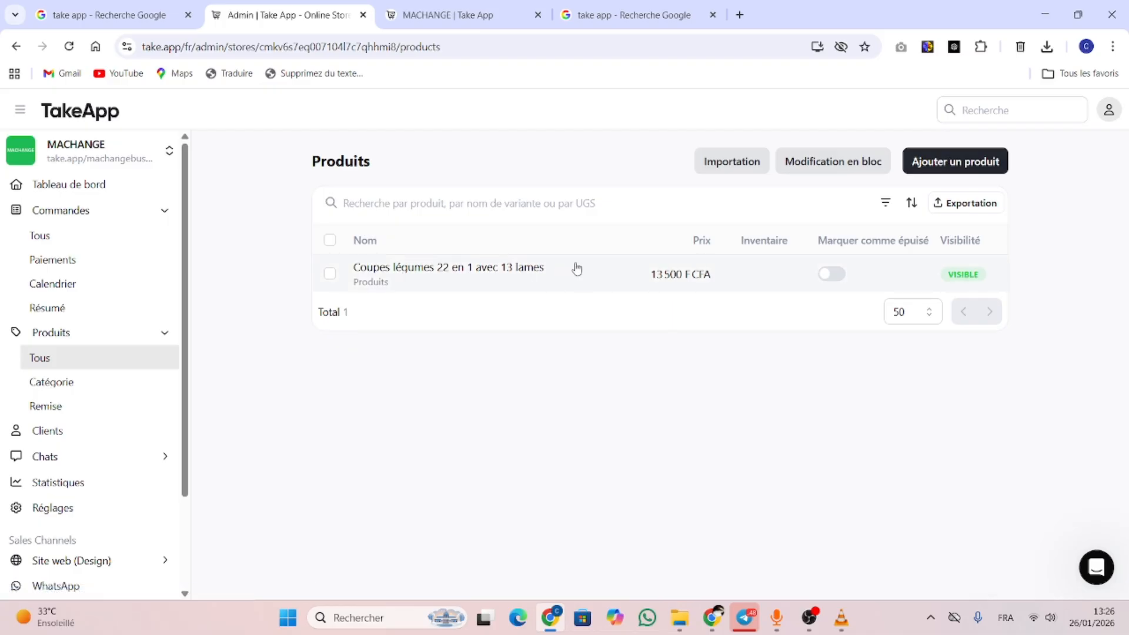
{"action": "left_click", "coordinate": [461, 275]}
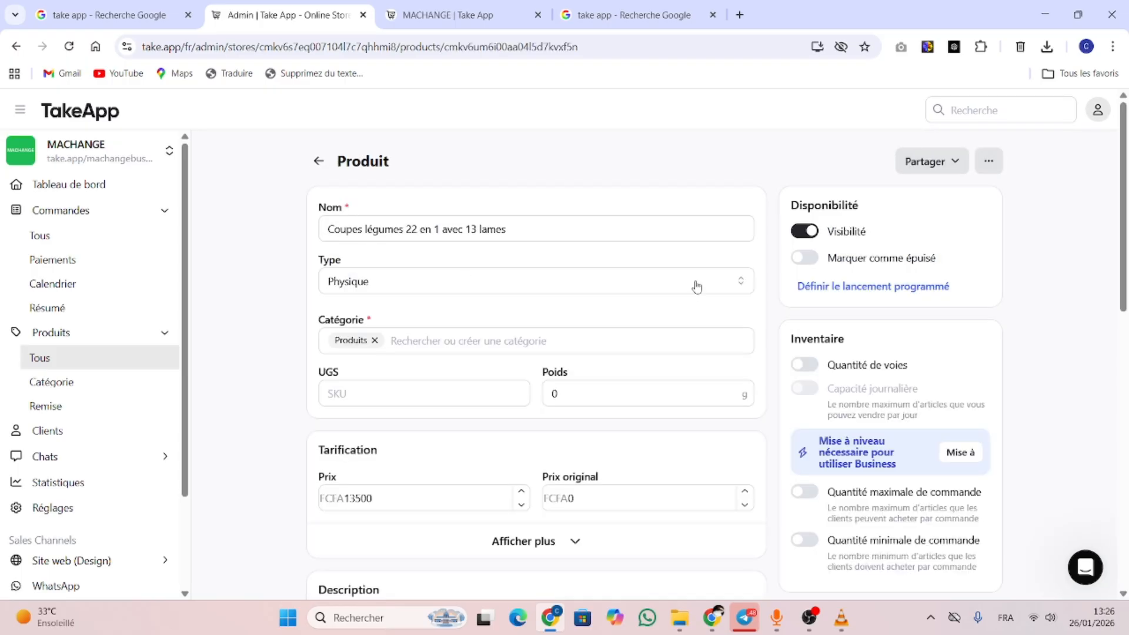
{"action": "left_click", "coordinate": [318, 161]}
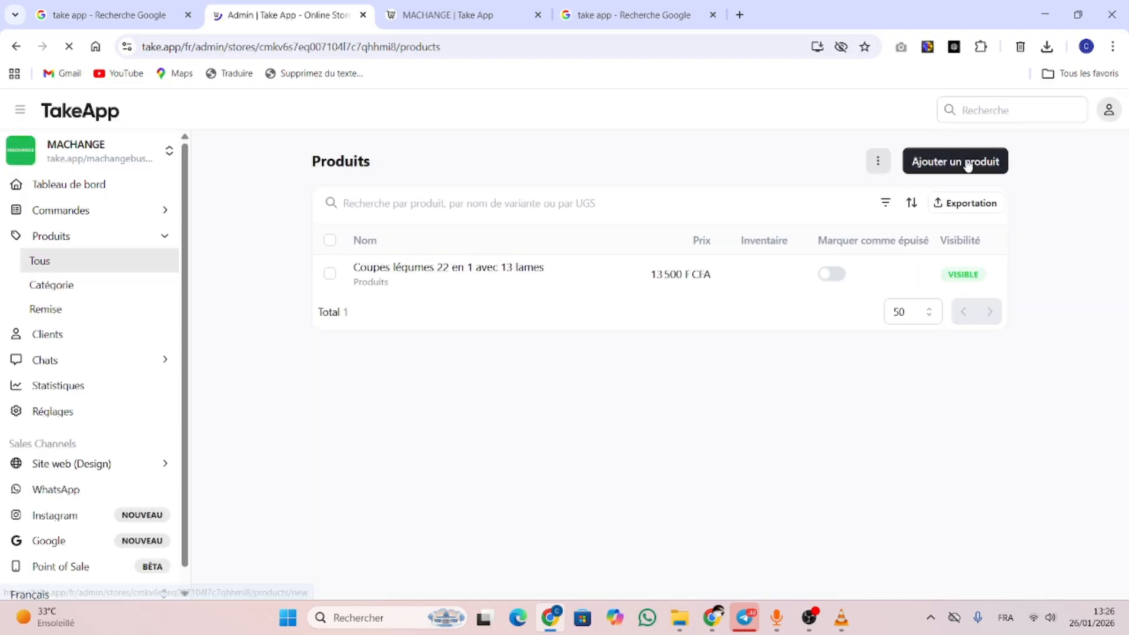
Add a new product named 'Coupes légumes 22 en 1 avec 13 lames'
{"action": "left_click", "coordinate": [968, 165]}
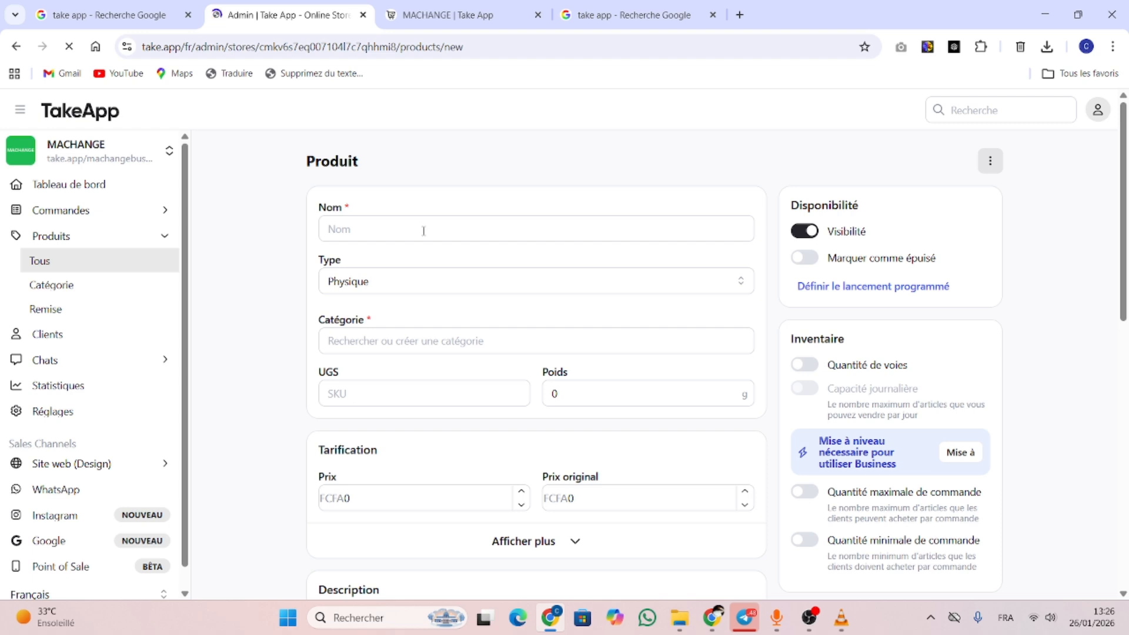
{"action": "left_click", "coordinate": [428, 229]}
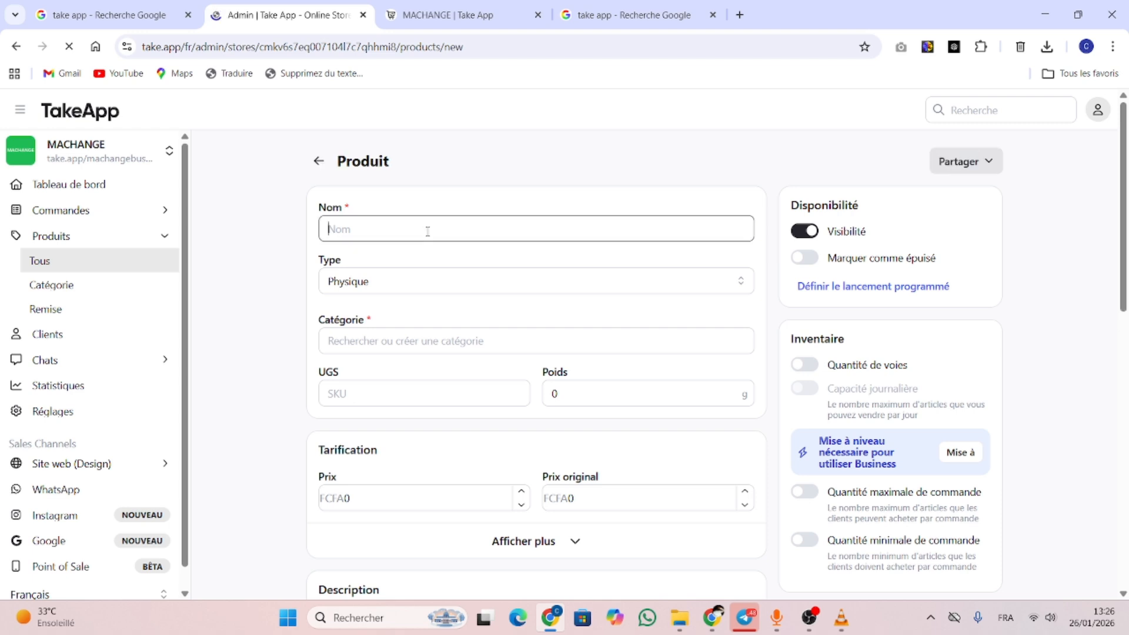
{"action": "type", "text": "https://take.app/machangebusiness"}
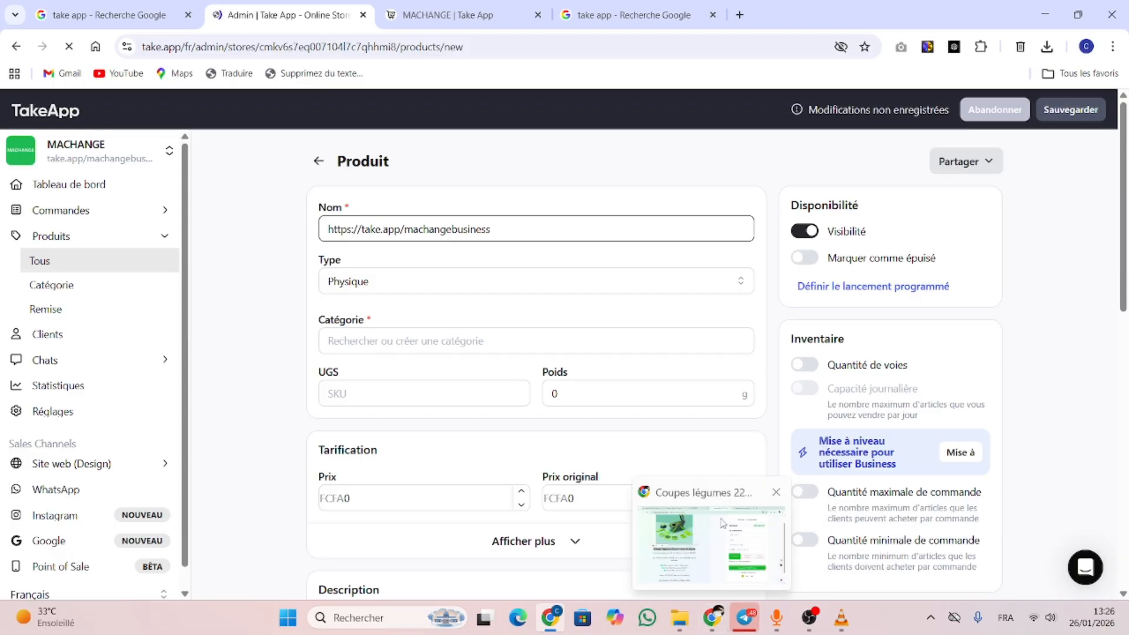
{"action": "left_click", "coordinate": [714, 618]}
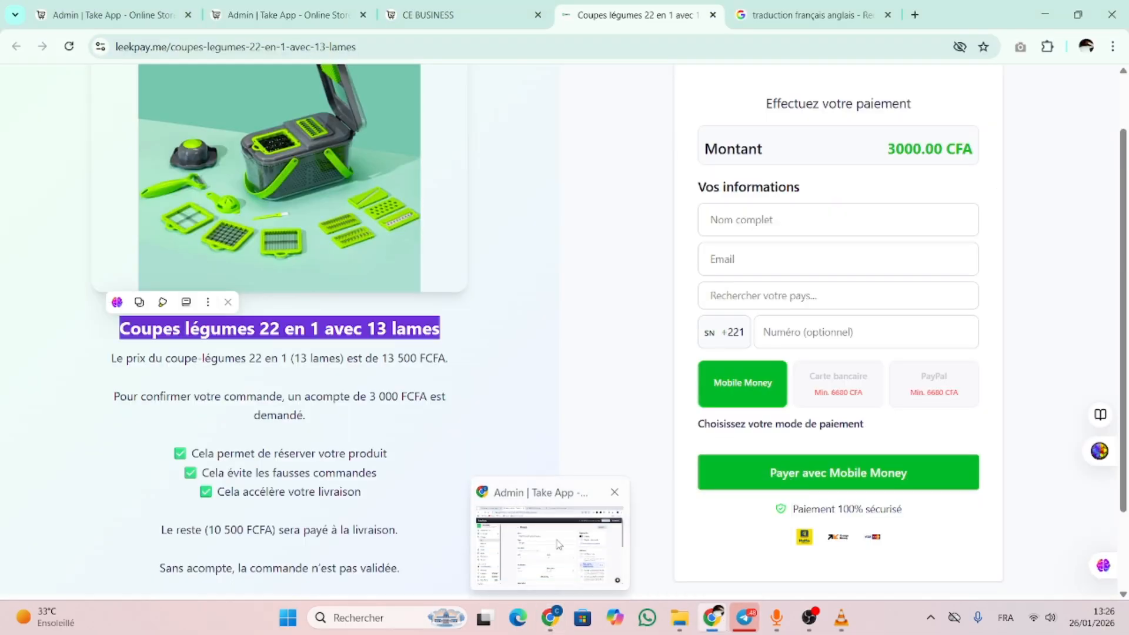
{"action": "left_click", "coordinate": [551, 618]}
{"action": "left_click_drag", "start_coordinate": [507, 231], "coordinate": [294, 231]}
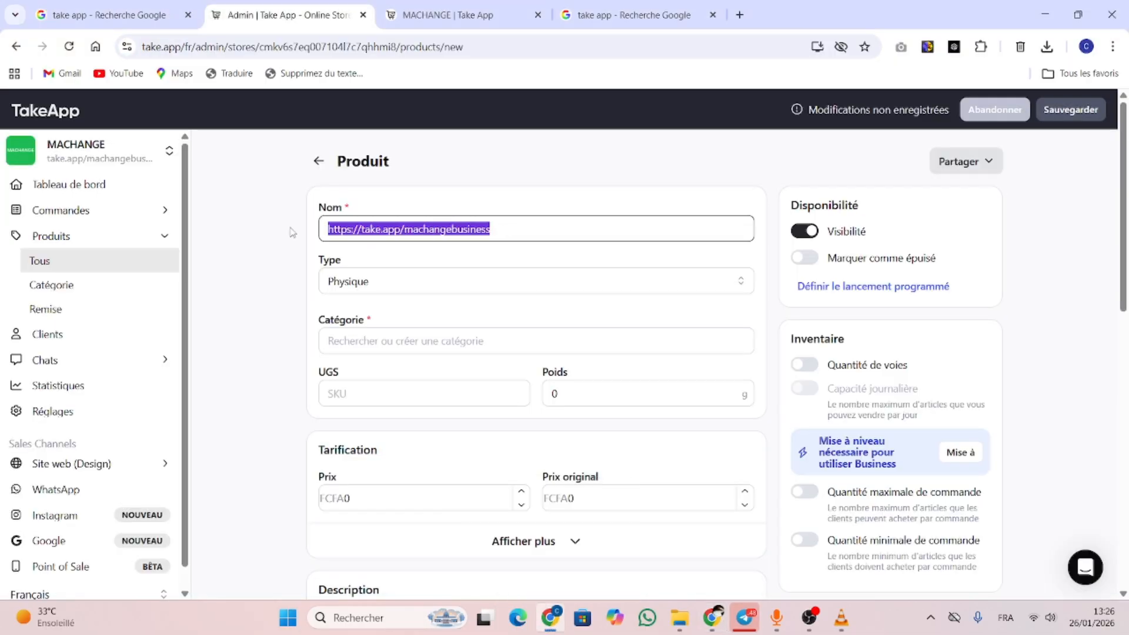
{"action": "type", "text": "Coupes légumes 22 en 1 avec 13 lames"}
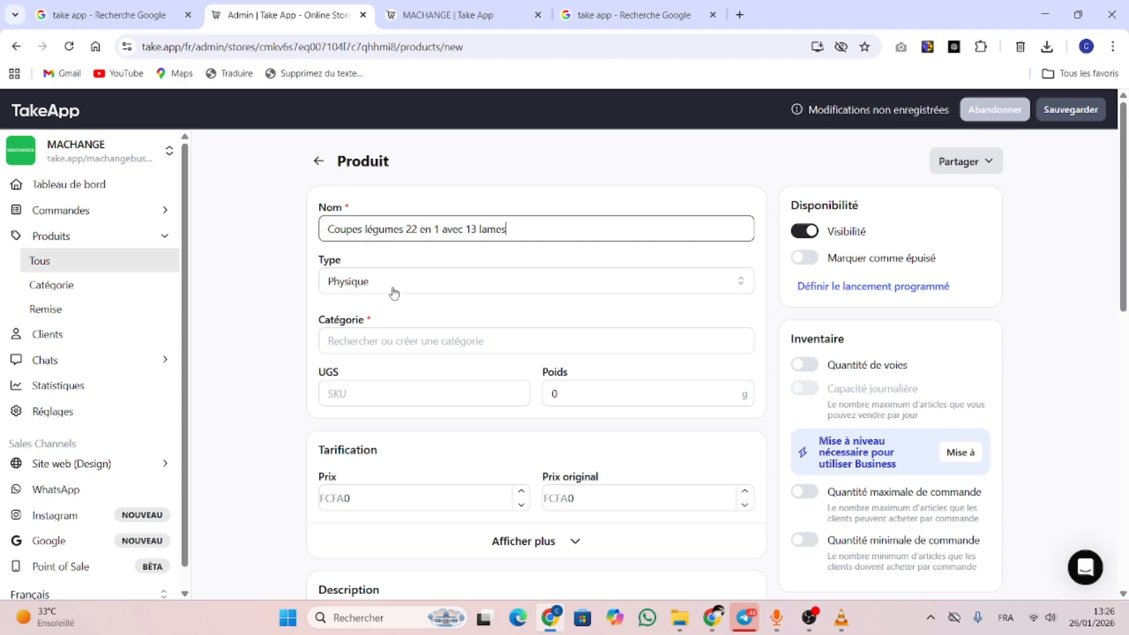
Keep the product type Physique and assign it to the Produits category
{"action": "left_click", "coordinate": [539, 290]}
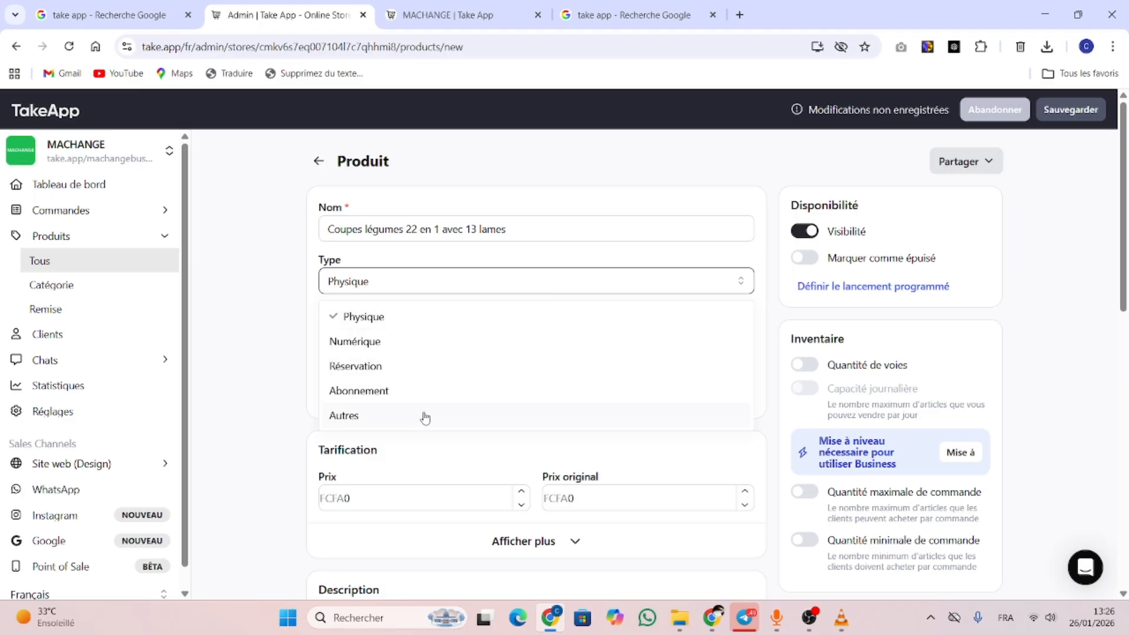
{"action": "left_click", "coordinate": [416, 285]}
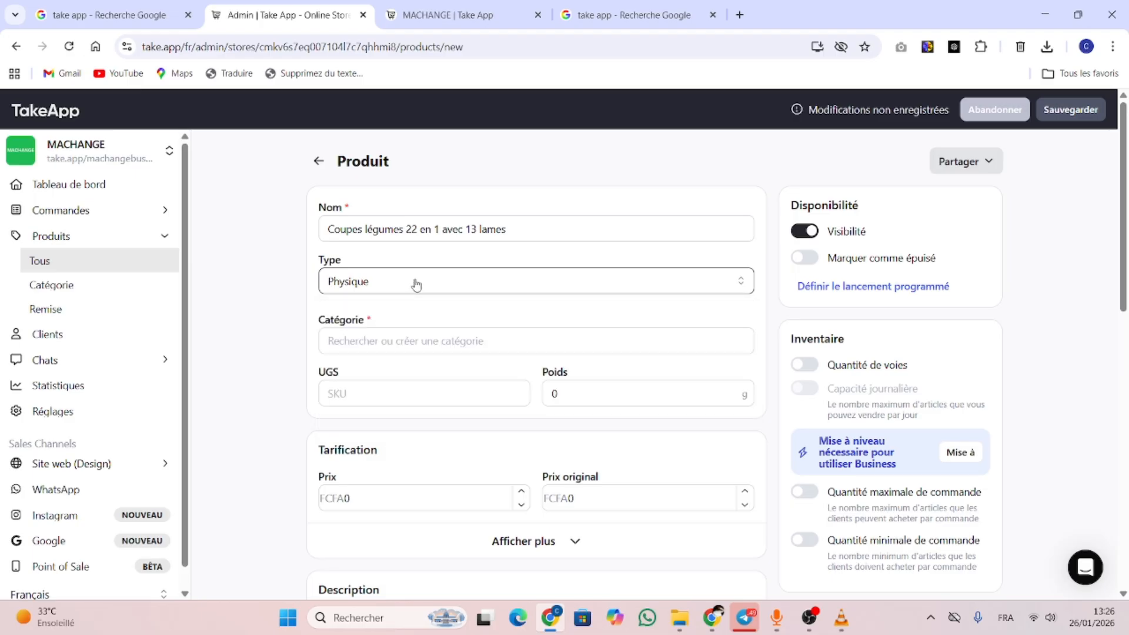
{"action": "left_click", "coordinate": [446, 343]}
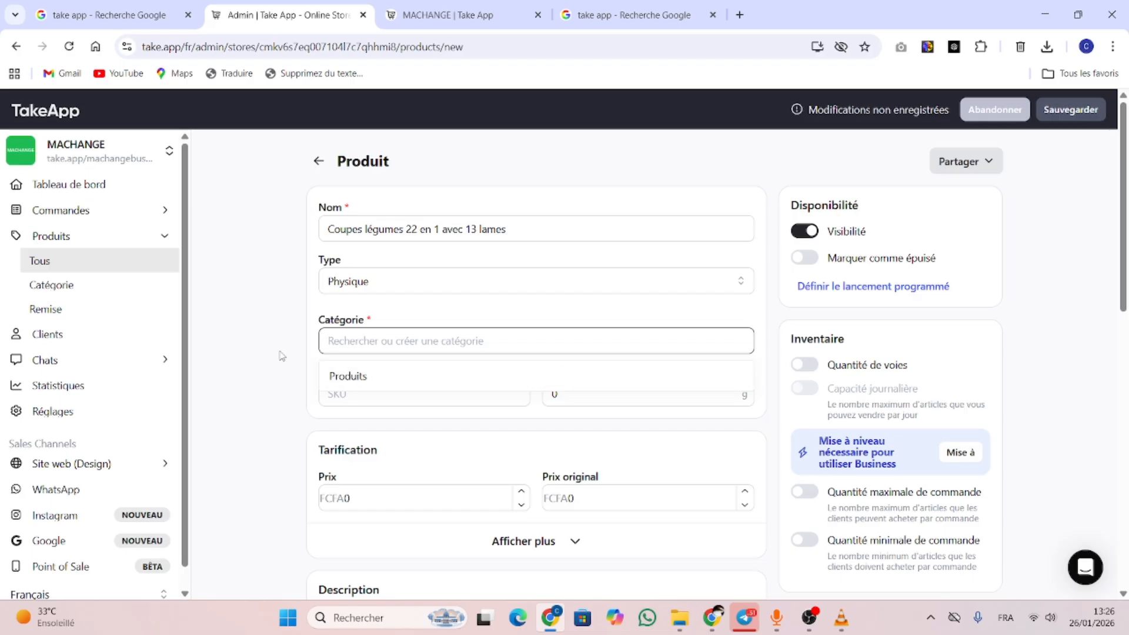
{"action": "left_click", "coordinate": [405, 375]}
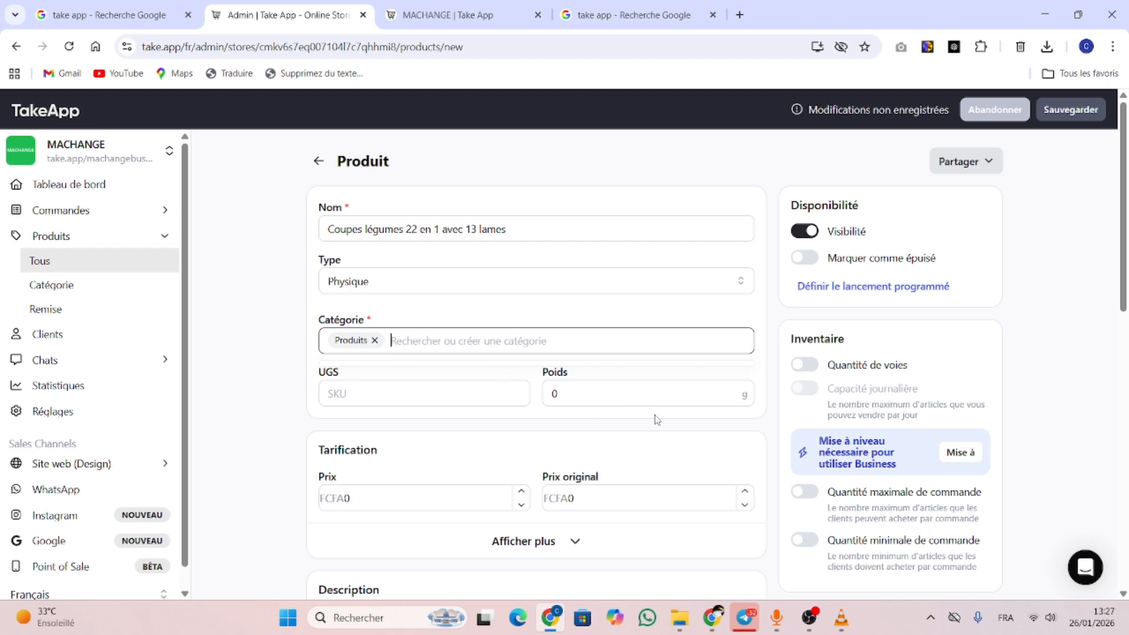
Set the price to 13500 FCFA and the original price to 25000 FCFA
{"action": "scroll", "coordinate": [658, 420], "scroll_direction": "down", "scroll_amount": 2}
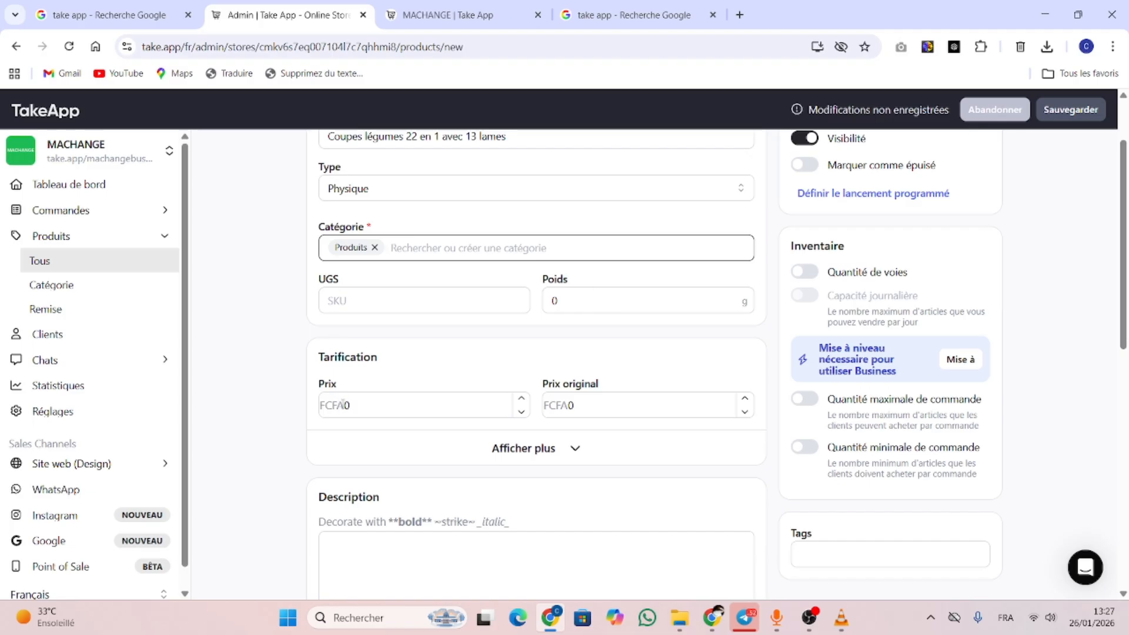
{"action": "left_click", "coordinate": [361, 406]}
{"action": "left_click_drag", "start_coordinate": [370, 405], "coordinate": [340, 402]}
{"action": "type", "text": "13"}
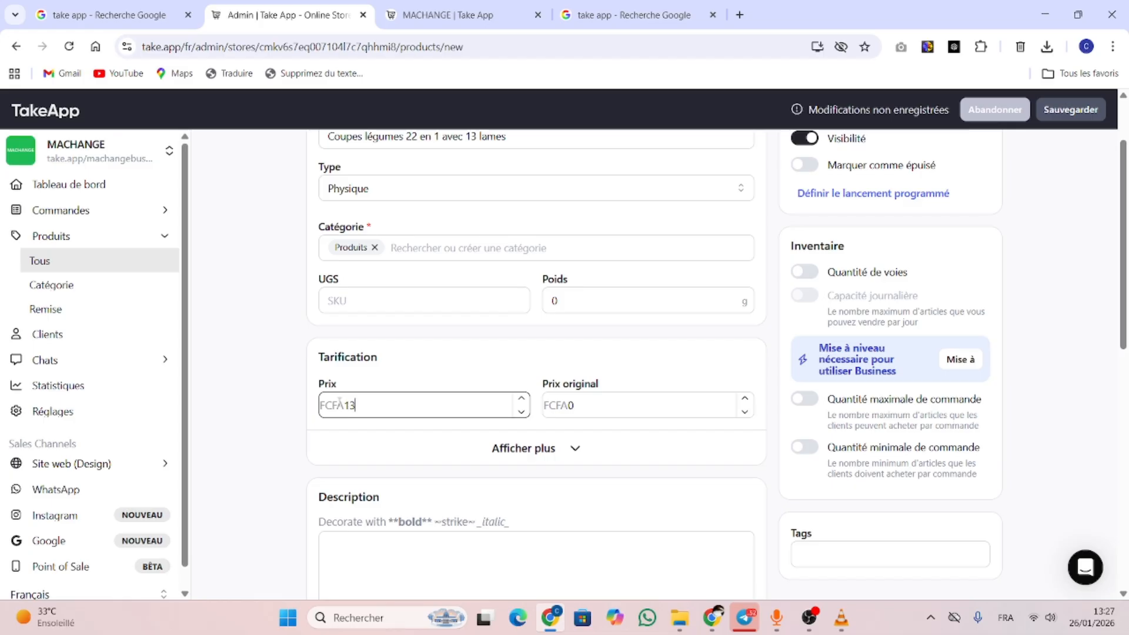
{"action": "type", "text": "500"}
{"action": "left_click_drag", "start_coordinate": [575, 405], "coordinate": [551, 405]}
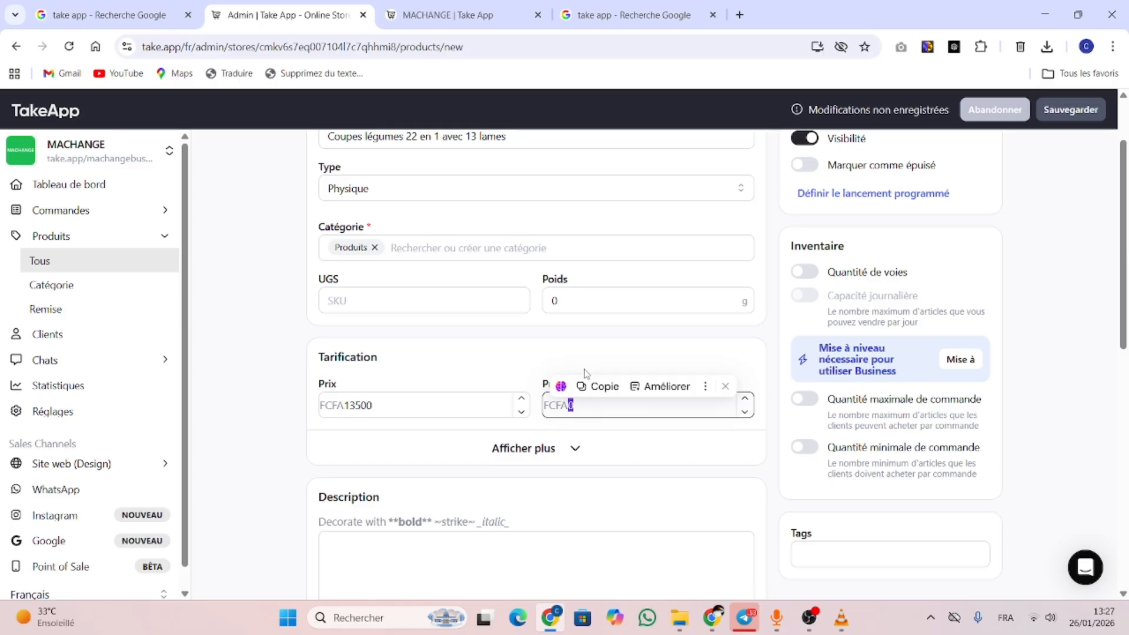
{"action": "type", "text": "25000"}
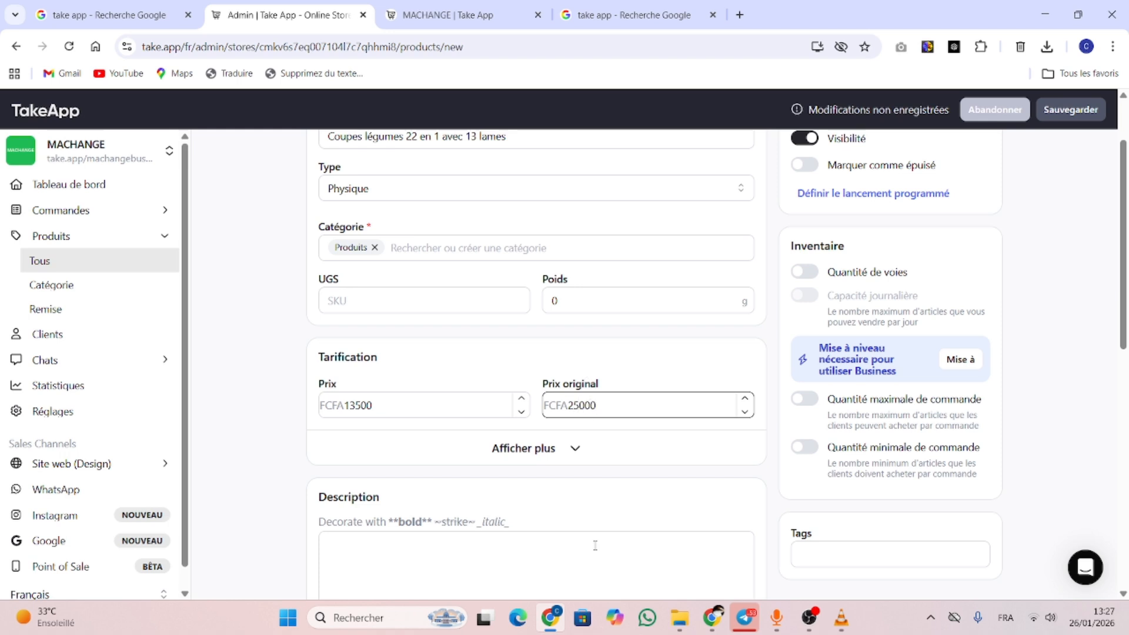
Enable cost-per-item tracking under Afficher plus, leaving the cost at 0
{"action": "scroll", "coordinate": [595, 545], "scroll_direction": "down", "scroll_amount": 3}
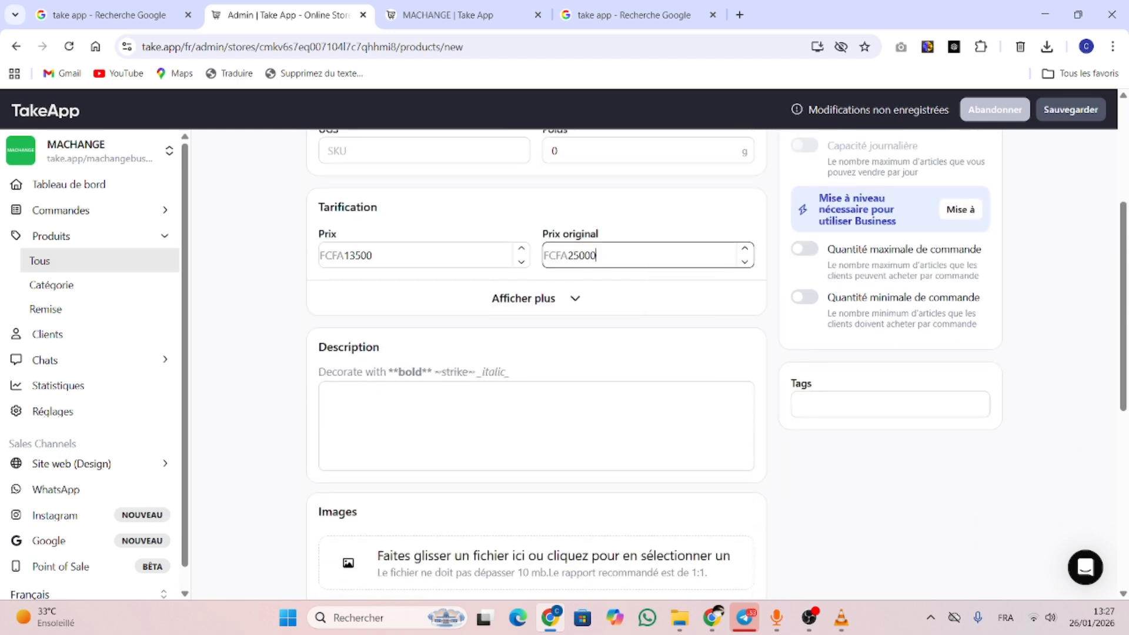
{"action": "left_click", "coordinate": [565, 298]}
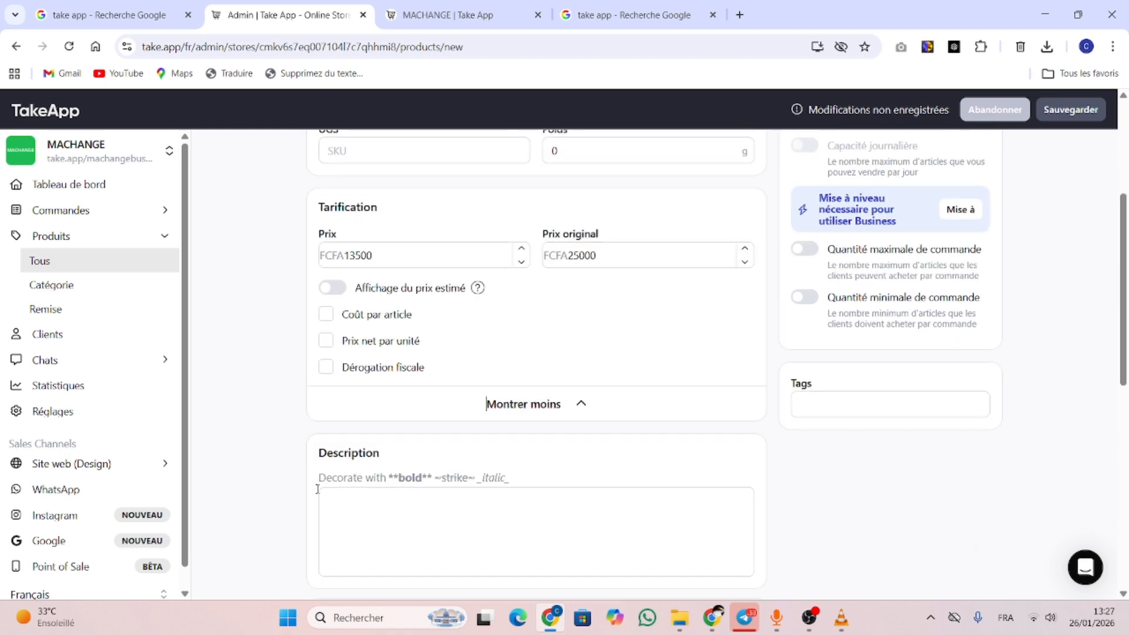
{"action": "left_click", "coordinate": [326, 314]}
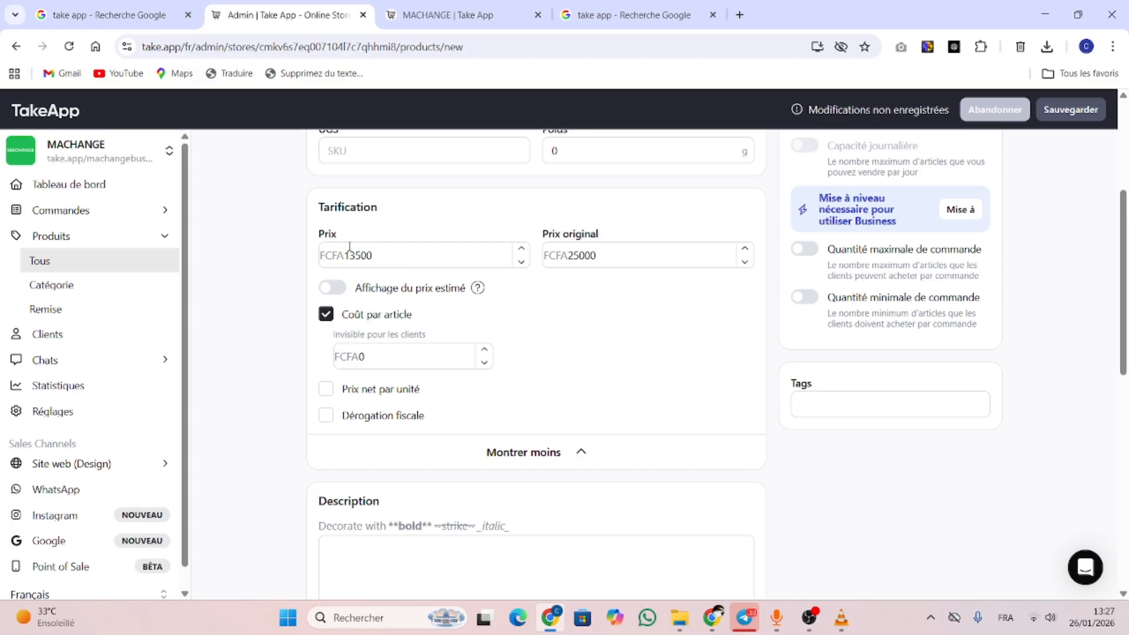
{"action": "double_click", "coordinate": [360, 356]}
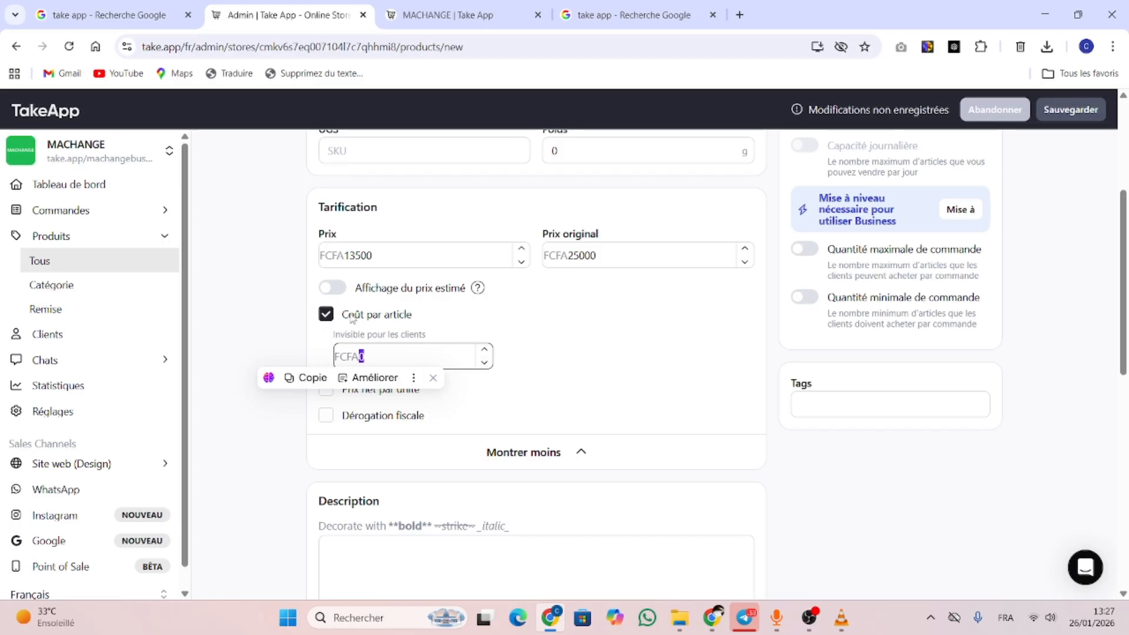
{"action": "left_click", "coordinate": [404, 329]}
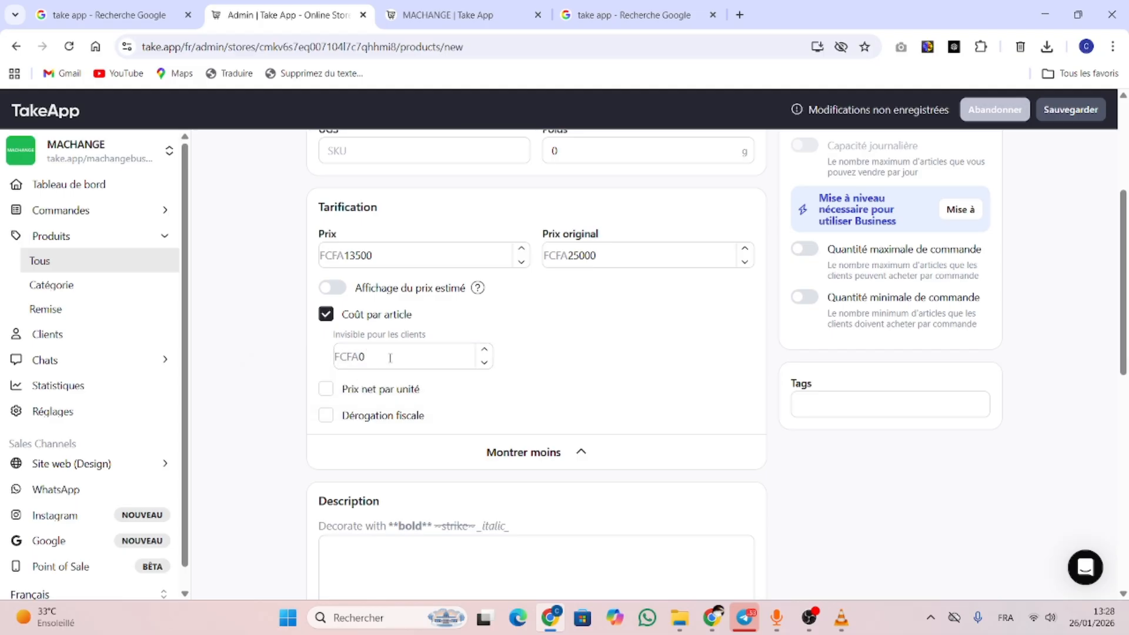
Select the vegetable cutter's product text on the LeekPay checkout page, moved into its own window
{"action": "scroll", "coordinate": [390, 356], "scroll_direction": "down", "scroll_amount": 5}
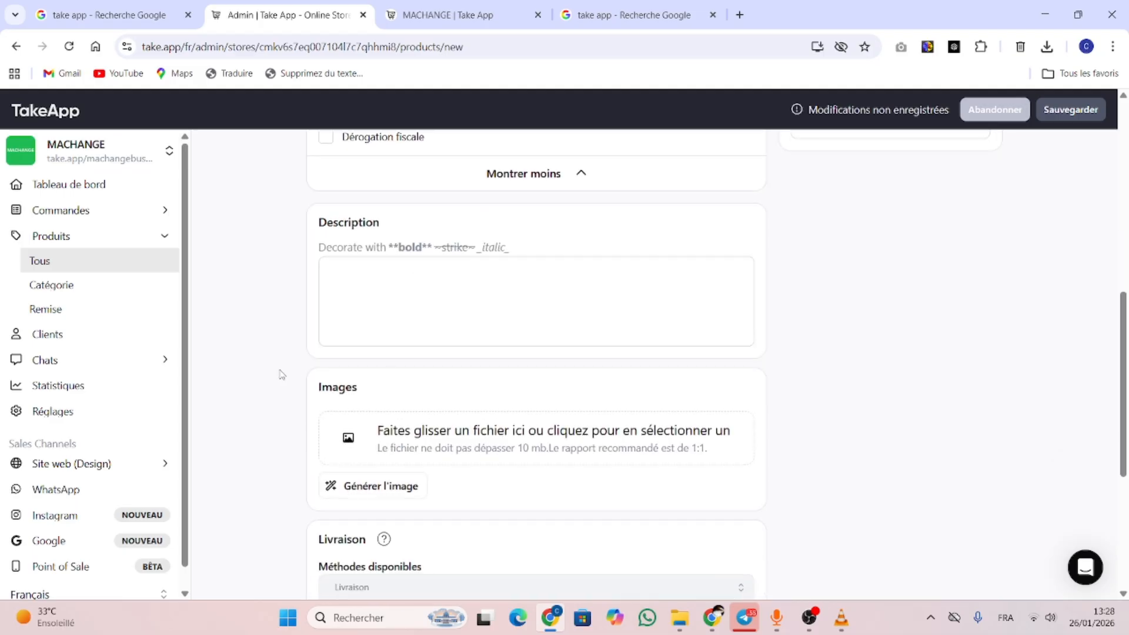
{"action": "left_click", "coordinate": [548, 274]}
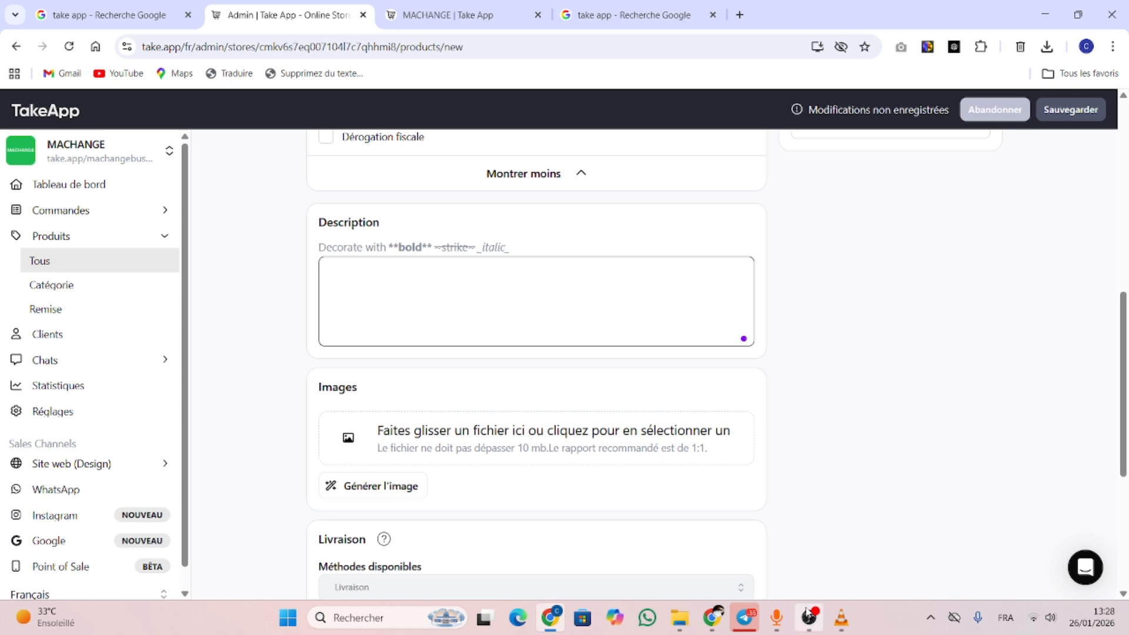
{"action": "mouse_move", "coordinate": [712, 617]}
{"action": "left_click", "coordinate": [717, 578]}
{"action": "scroll", "coordinate": [716, 577], "scroll_direction": "down", "scroll_amount": 2}
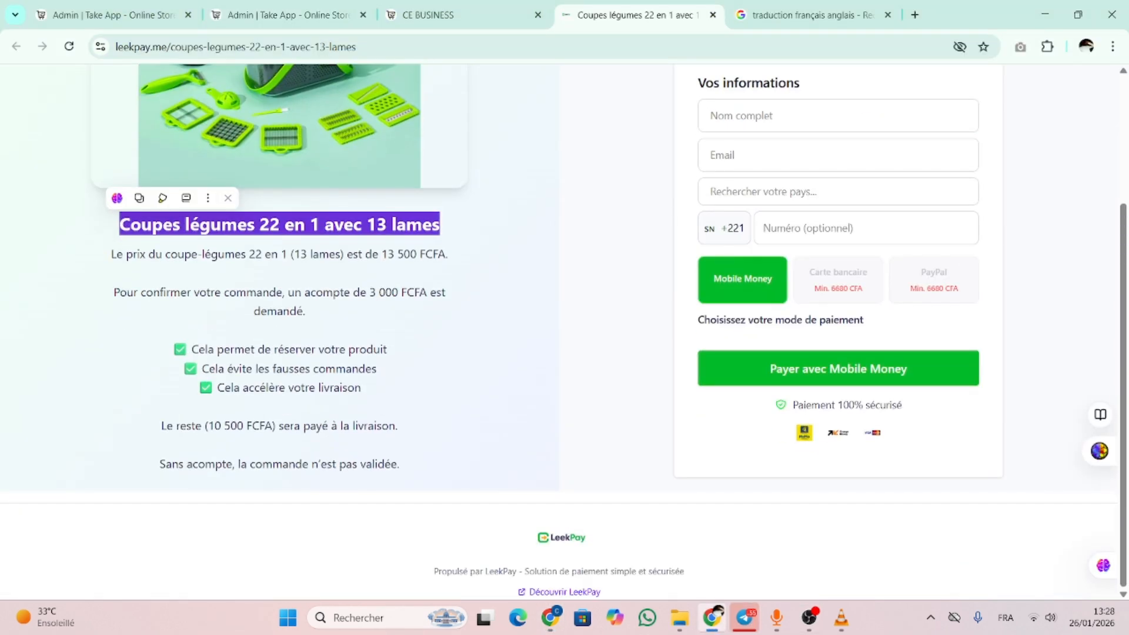
{"action": "left_click", "coordinate": [115, 258]}
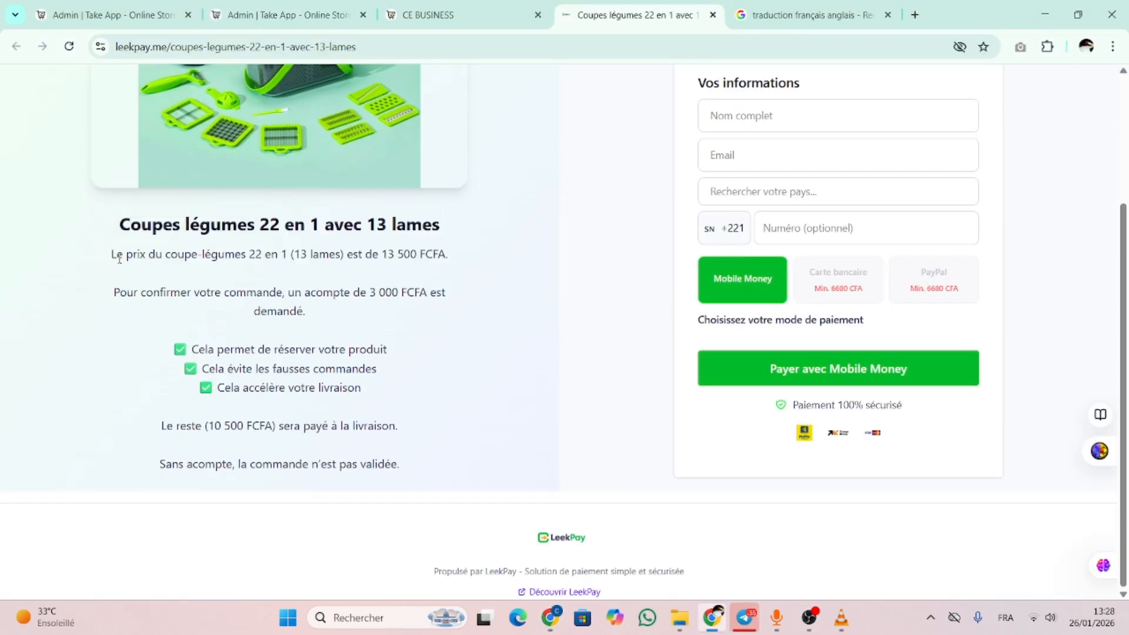
{"action": "left_click_drag", "start_coordinate": [121, 252], "coordinate": [431, 547]}
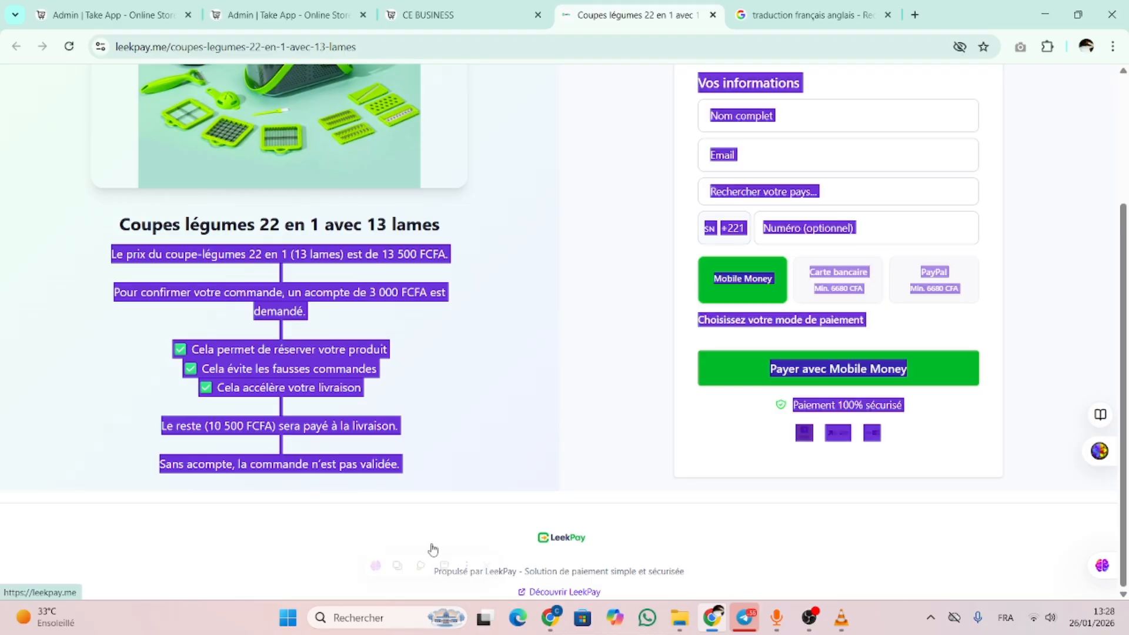
{"action": "left_click", "coordinate": [493, 12]}
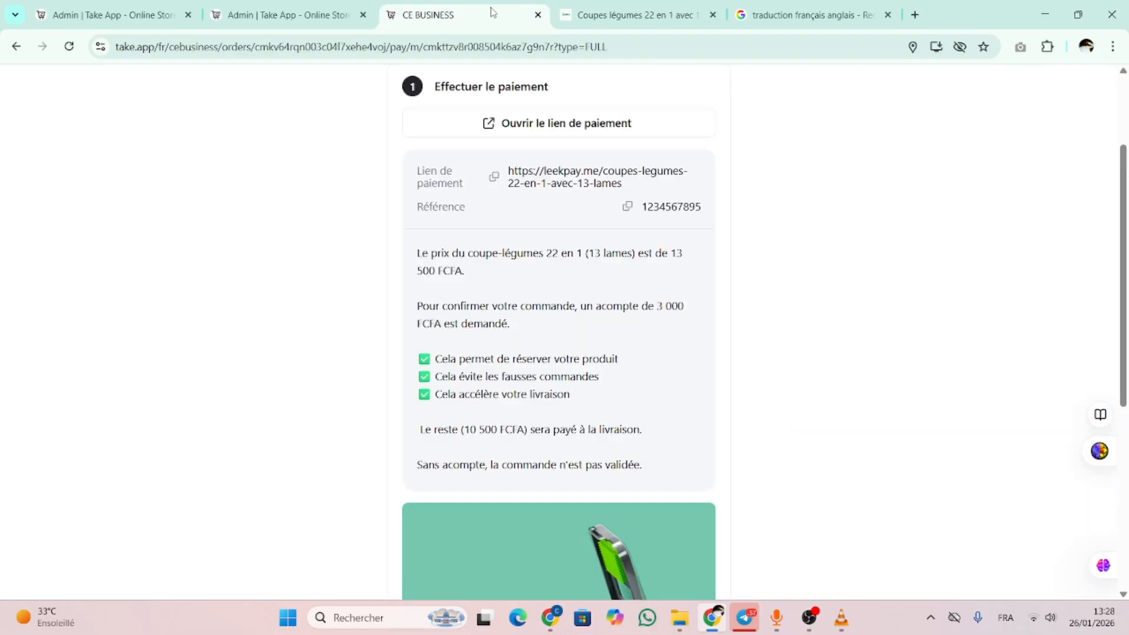
{"action": "left_click", "coordinate": [288, 14]}
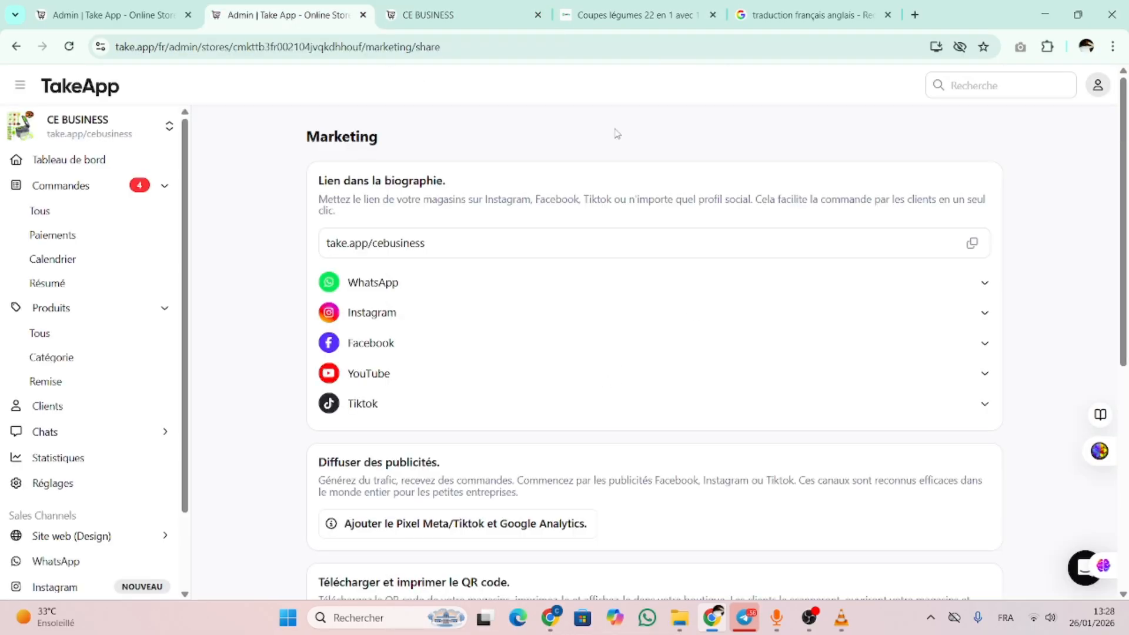
{"action": "left_click_drag", "start_coordinate": [618, 15], "coordinate": [106, 372]}
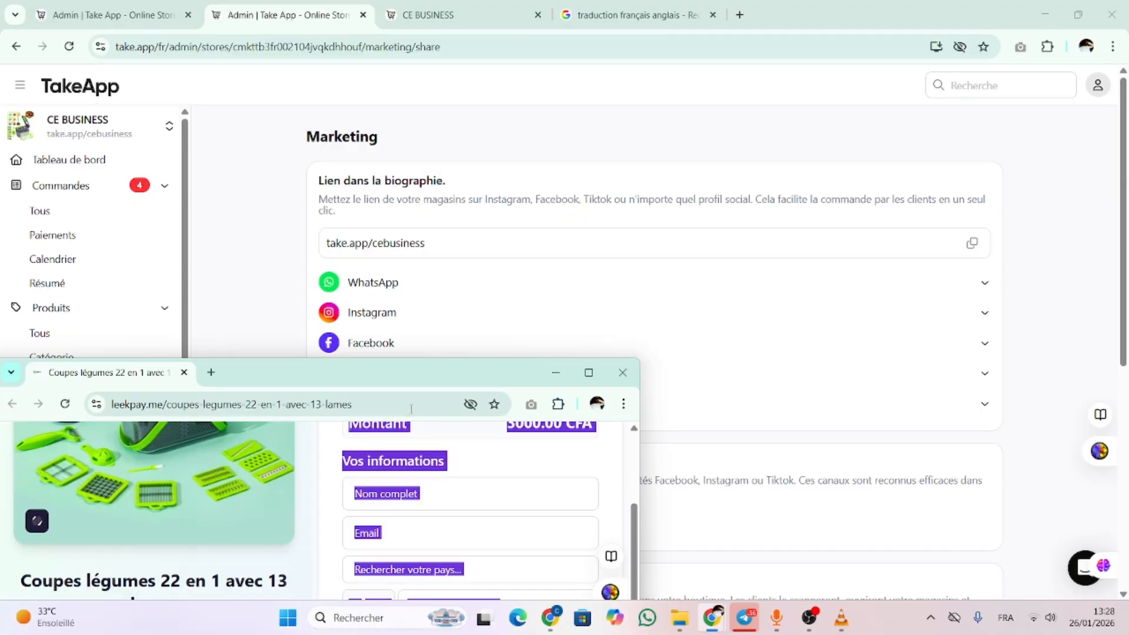
{"action": "left_click", "coordinate": [587, 374]}
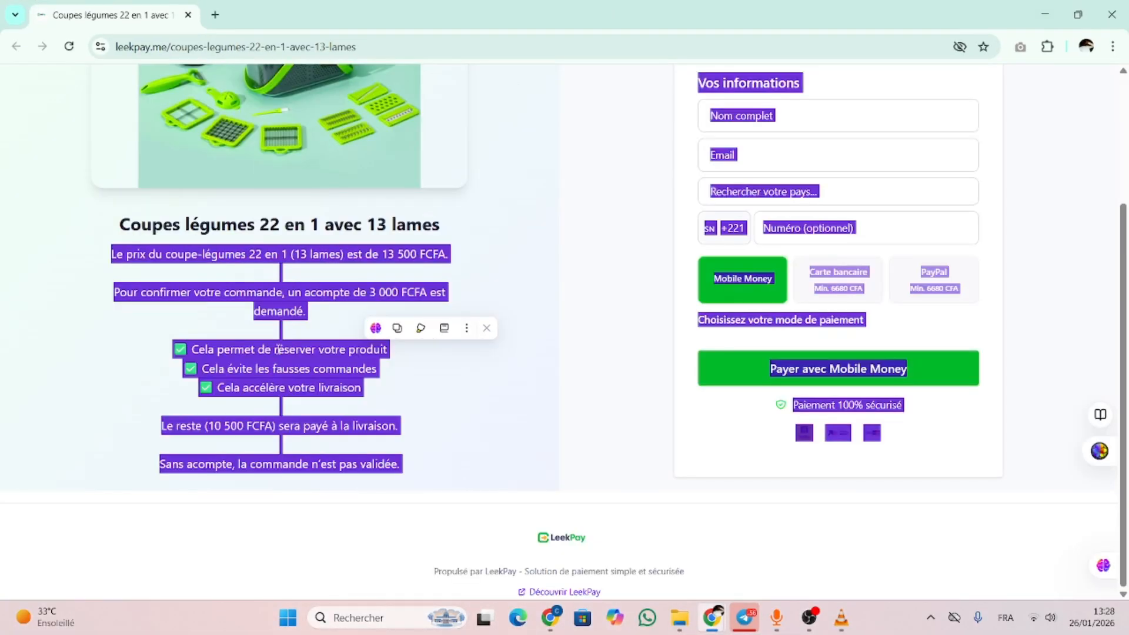
Paste the copied LeekPay text, from the 13 500 FCFA price to payment details, into Description
{"action": "left_click", "coordinate": [549, 618]}
{"action": "left_click", "coordinate": [496, 302]}
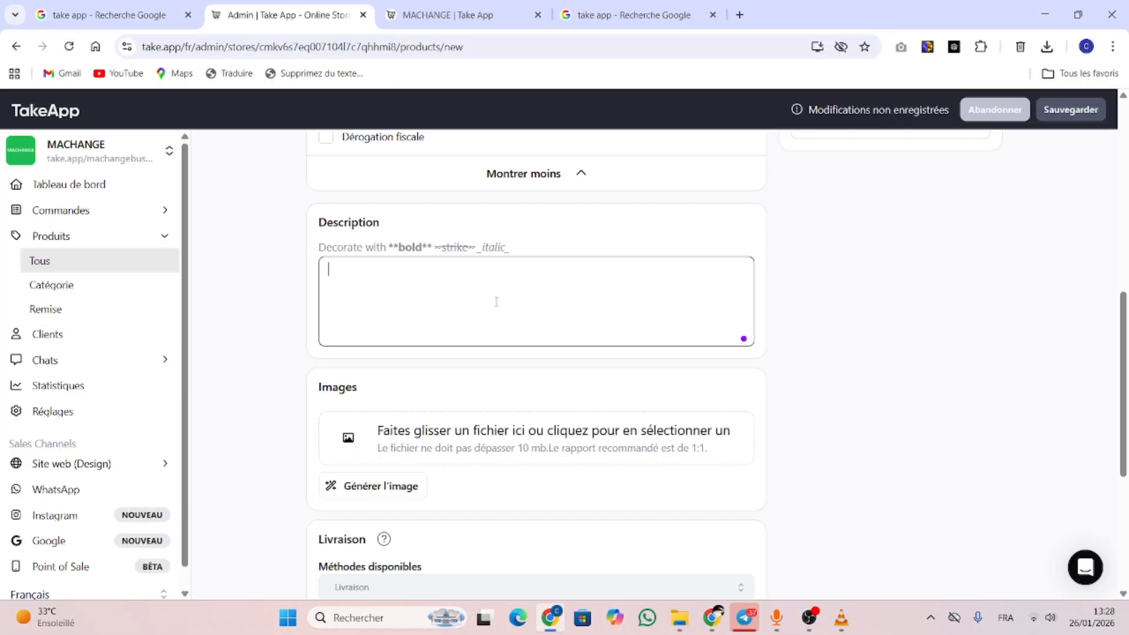
{"action": "key", "text": "ctrl+v"}
{"action": "scroll", "coordinate": [648, 287], "scroll_direction": "up", "scroll_amount": 10}
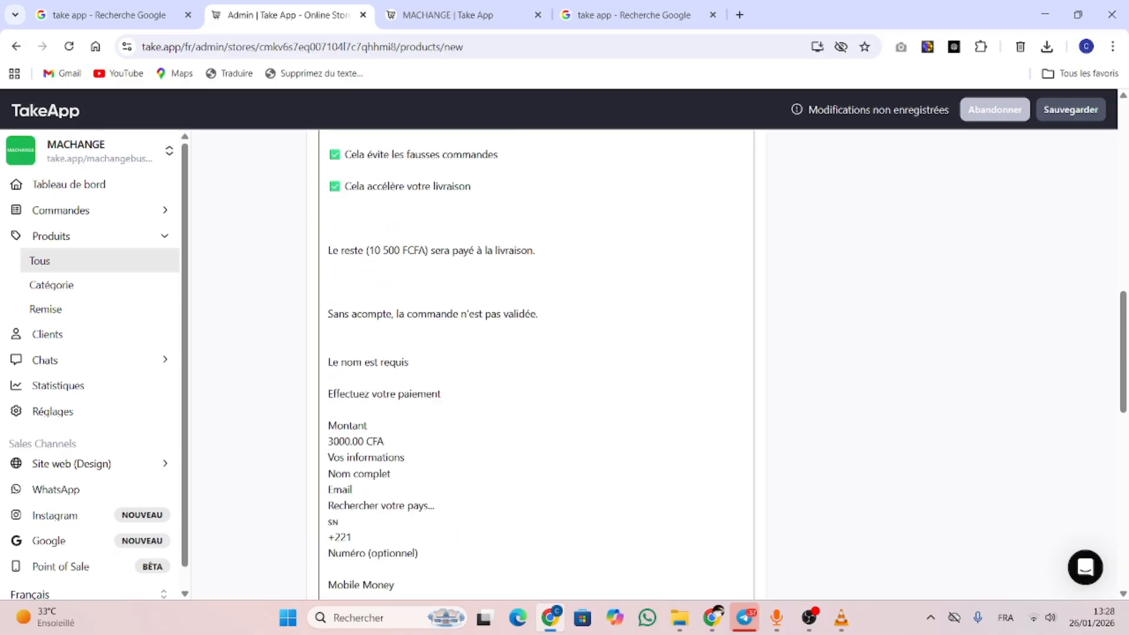
{"action": "scroll", "coordinate": [649, 288], "scroll_direction": "down", "scroll_amount": 7}
{"action": "scroll", "coordinate": [529, 353], "scroll_direction": "down", "scroll_amount": 10}
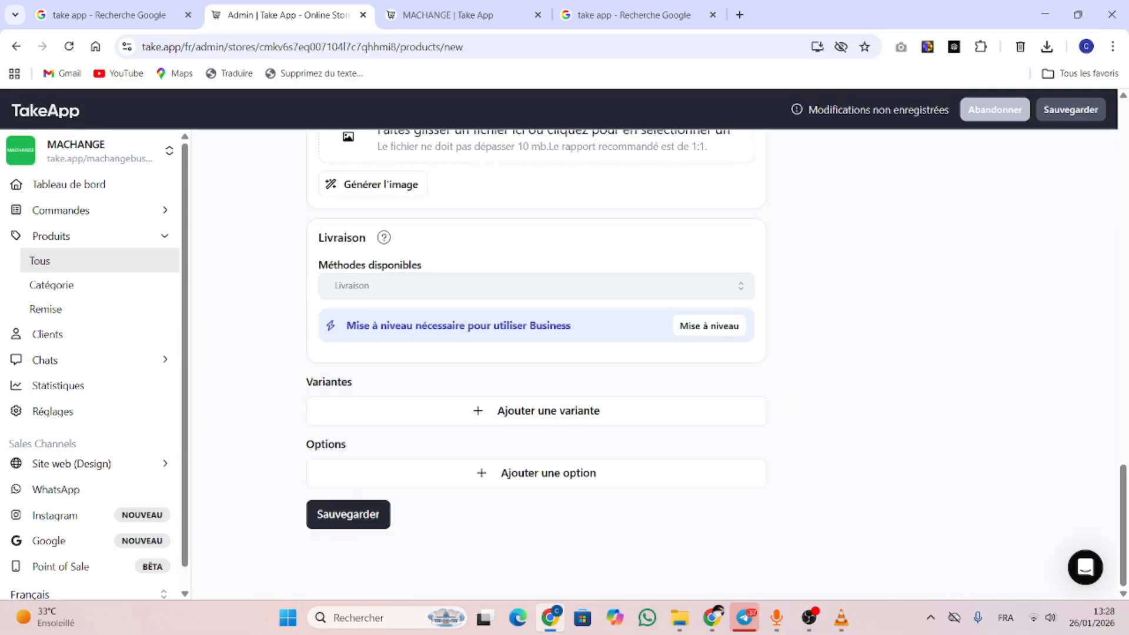
{"action": "scroll", "coordinate": [529, 353], "scroll_direction": "up", "scroll_amount": 3}
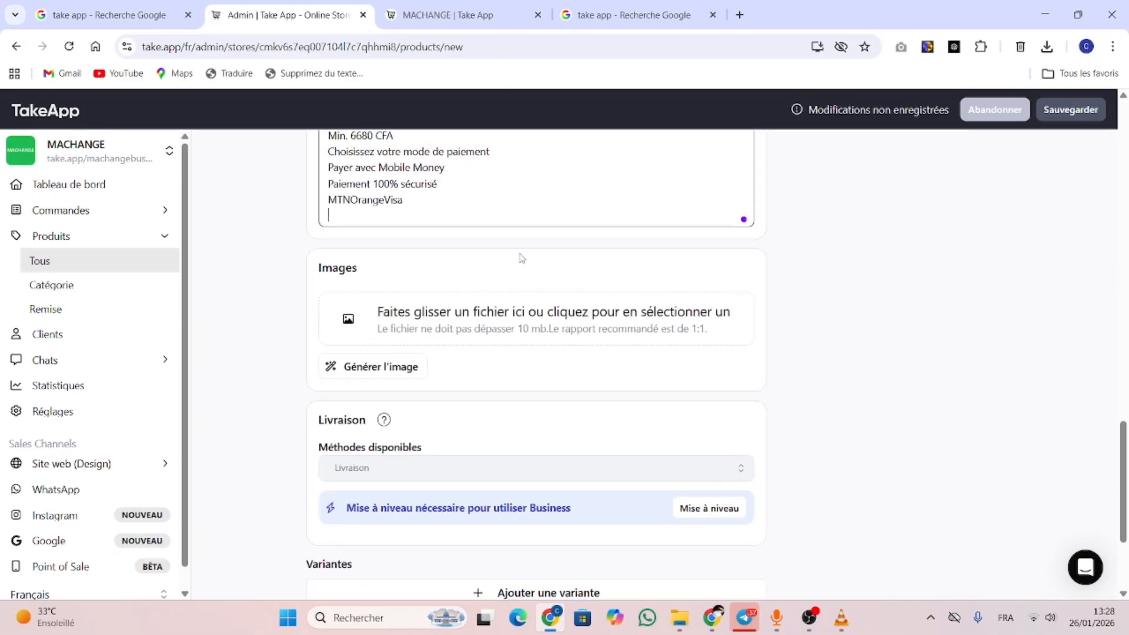
Upload a video and two photos from Téléchargements > Telegram Desktop as images, then save the product
{"action": "left_click", "coordinate": [457, 327]}
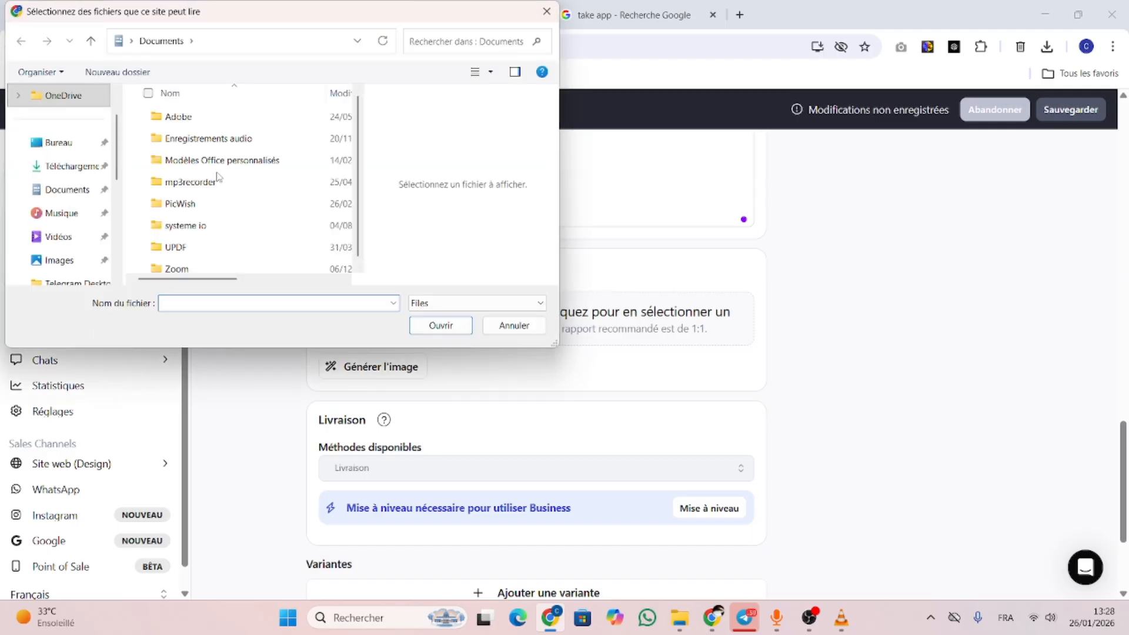
{"action": "left_click", "coordinate": [67, 165]}
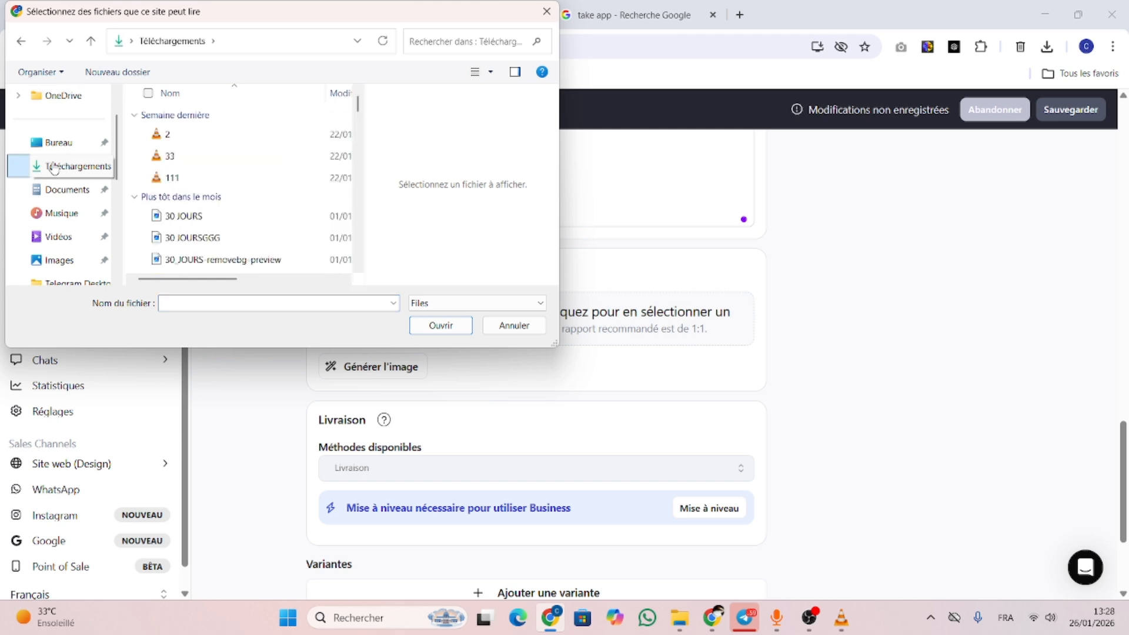
{"action": "double_click", "coordinate": [196, 178]}
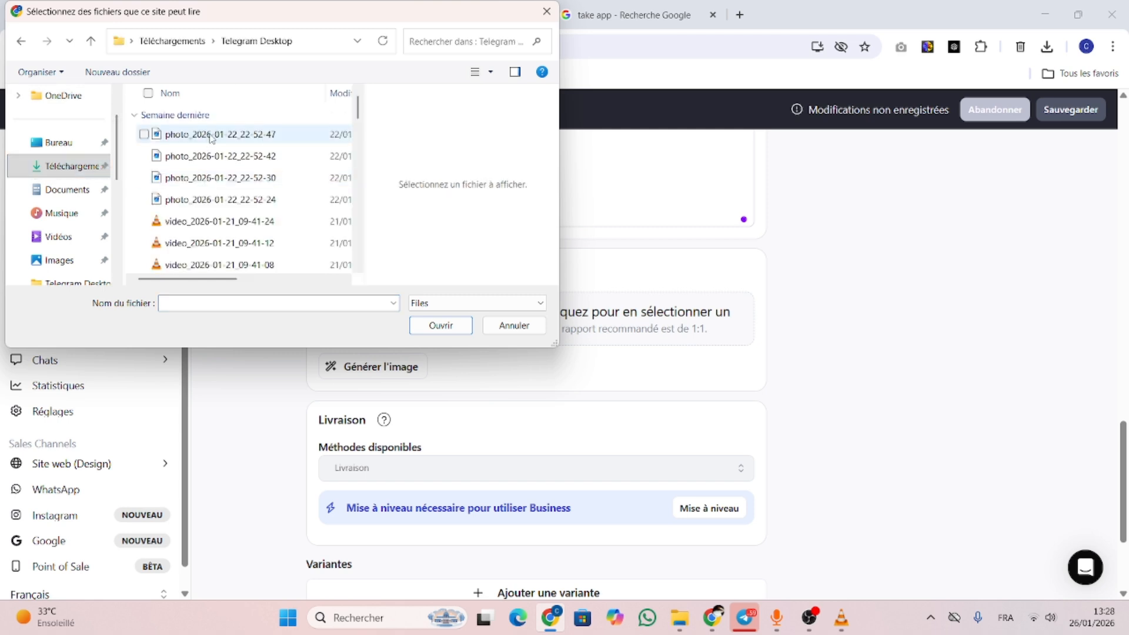
{"action": "left_click", "coordinate": [223, 224]}
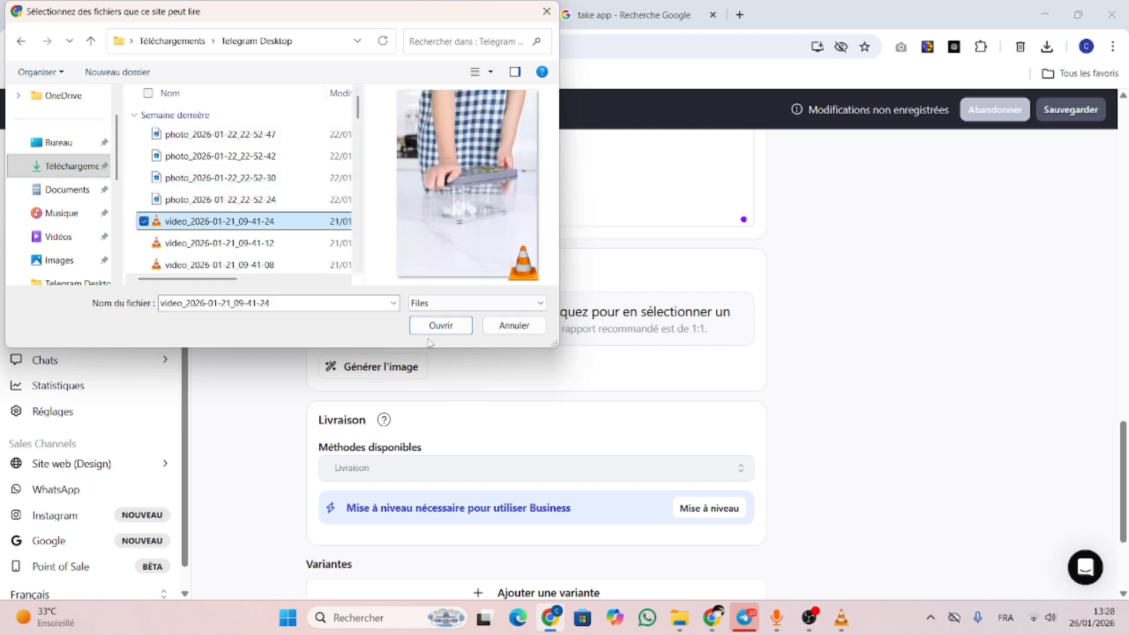
{"action": "left_click", "coordinate": [144, 200]}
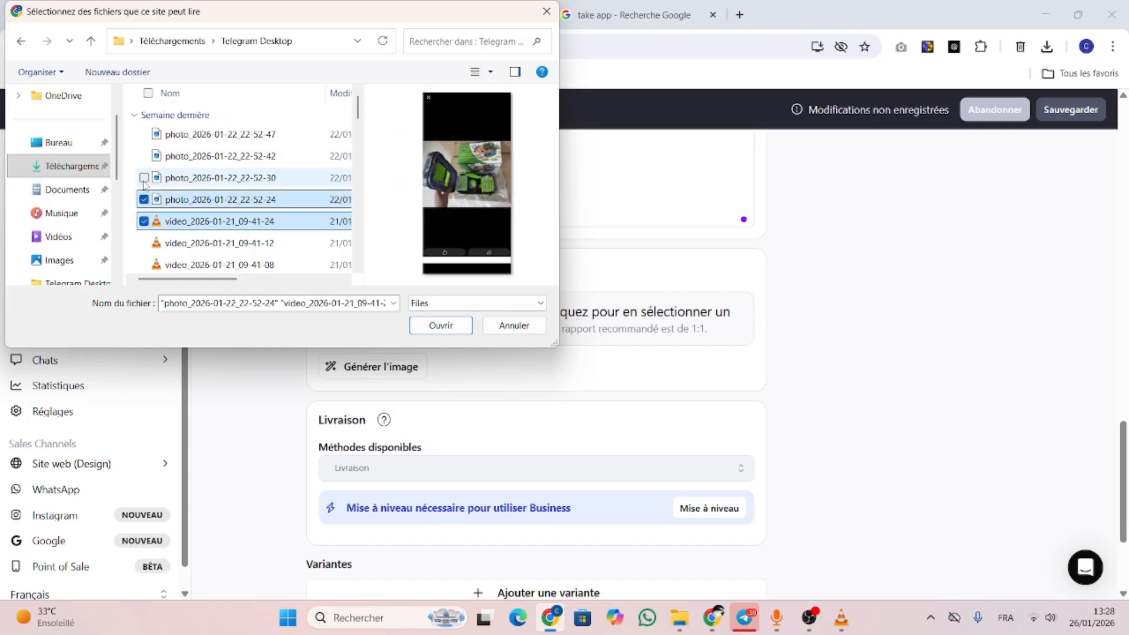
{"action": "left_click", "coordinate": [143, 178]}
{"action": "left_click", "coordinate": [143, 199]}
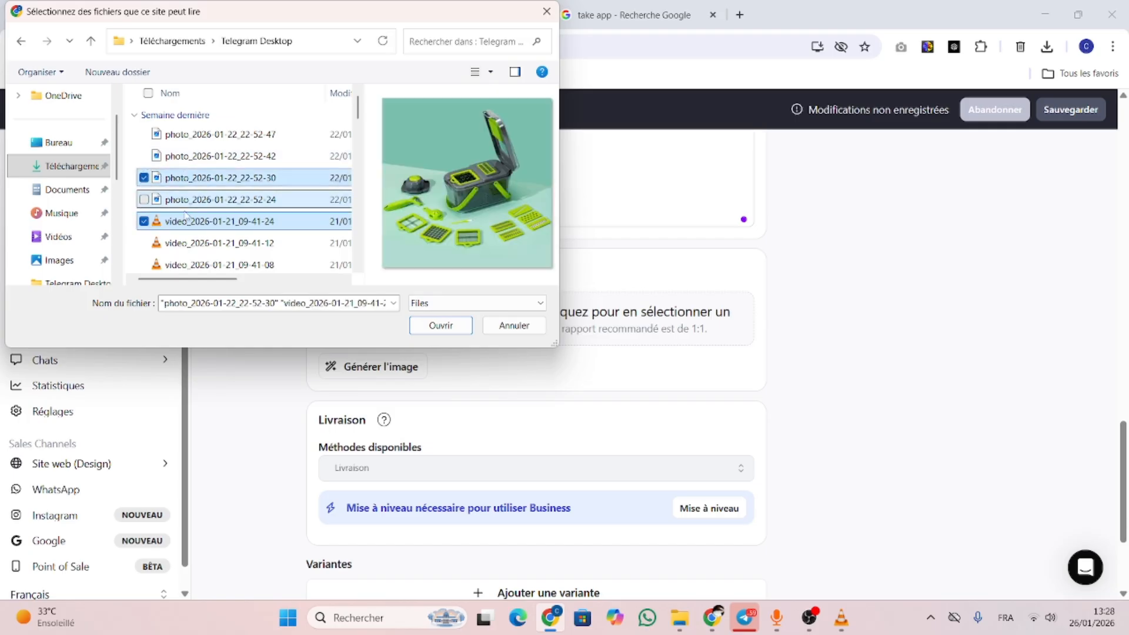
{"action": "left_click", "coordinate": [144, 156]}
{"action": "left_click", "coordinate": [459, 326]}
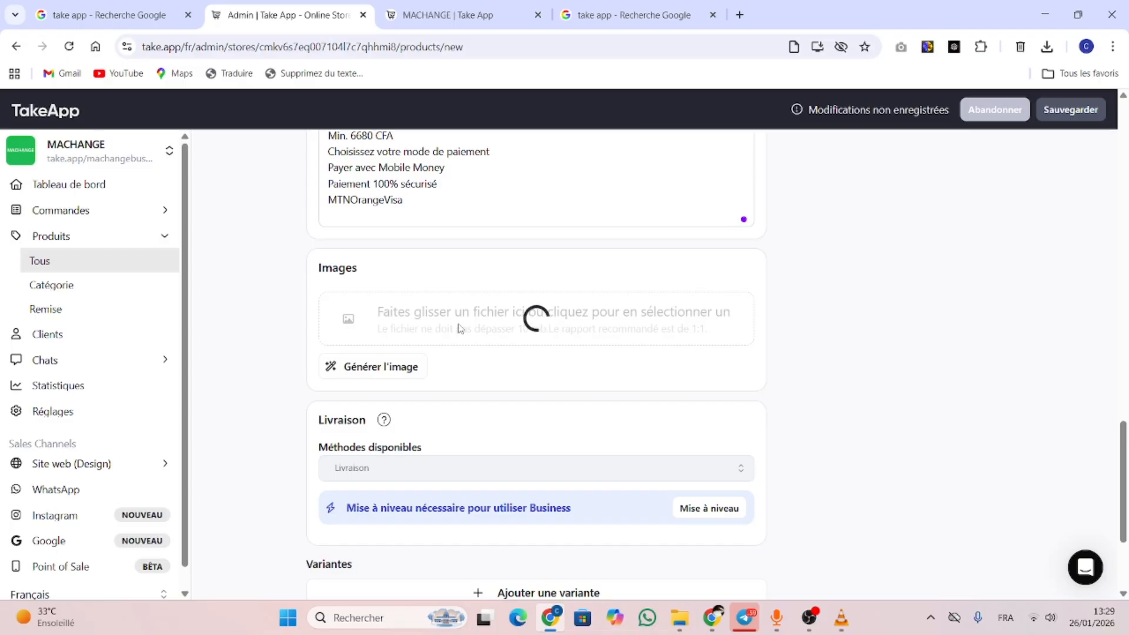
{"action": "left_click_drag", "start_coordinate": [1124, 448], "coordinate": [1127, 480]}
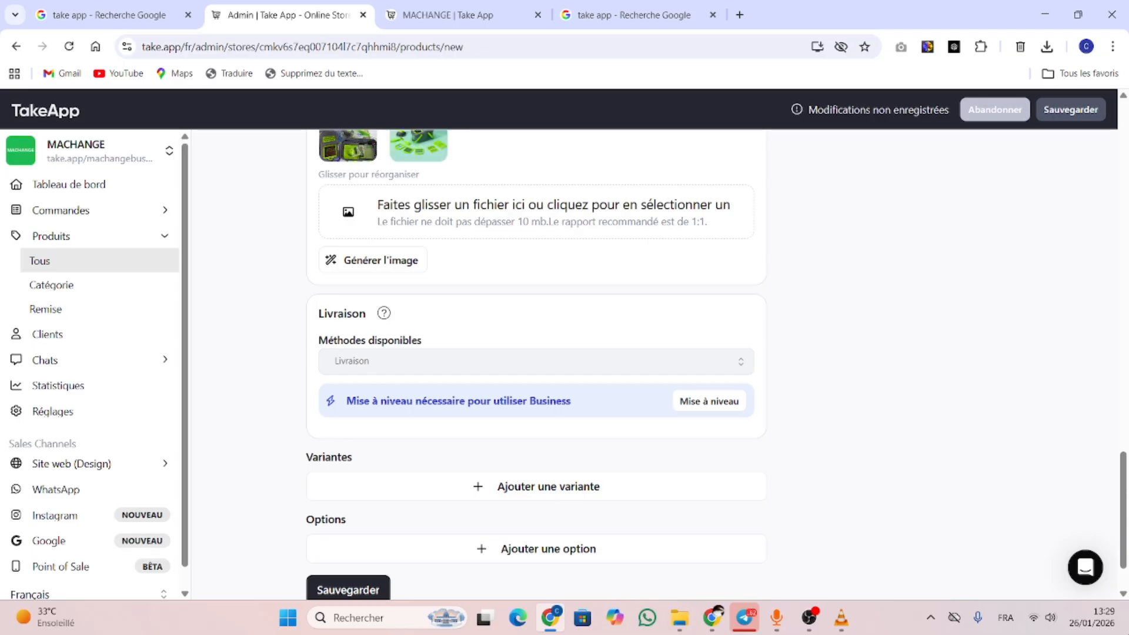
{"action": "left_click", "coordinate": [348, 588]}
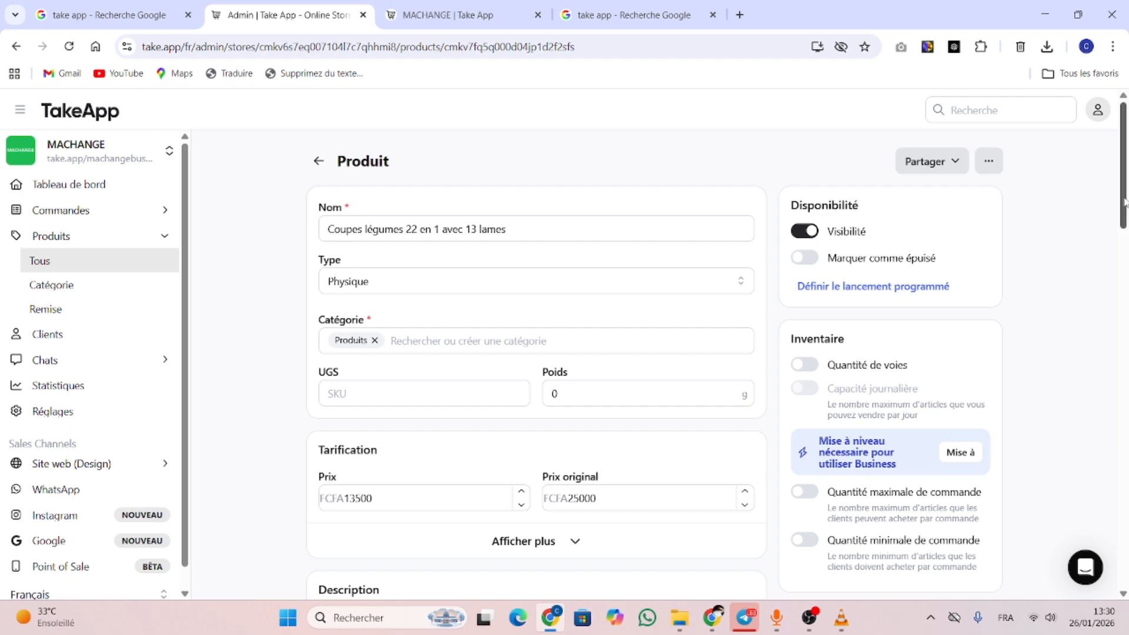
Copy the product's public URL via Partager > Copier l'url
{"action": "left_click_drag", "start_coordinate": [1125, 203], "coordinate": [1103, 51]}
{"action": "left_click", "coordinate": [935, 162]}
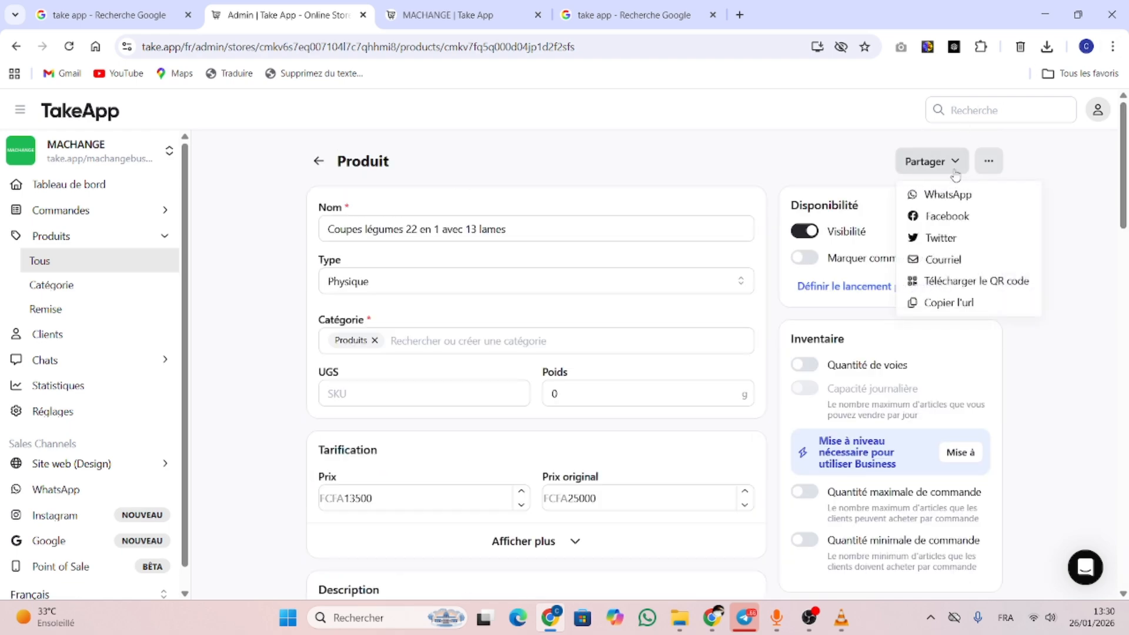
{"action": "left_click", "coordinate": [950, 303]}
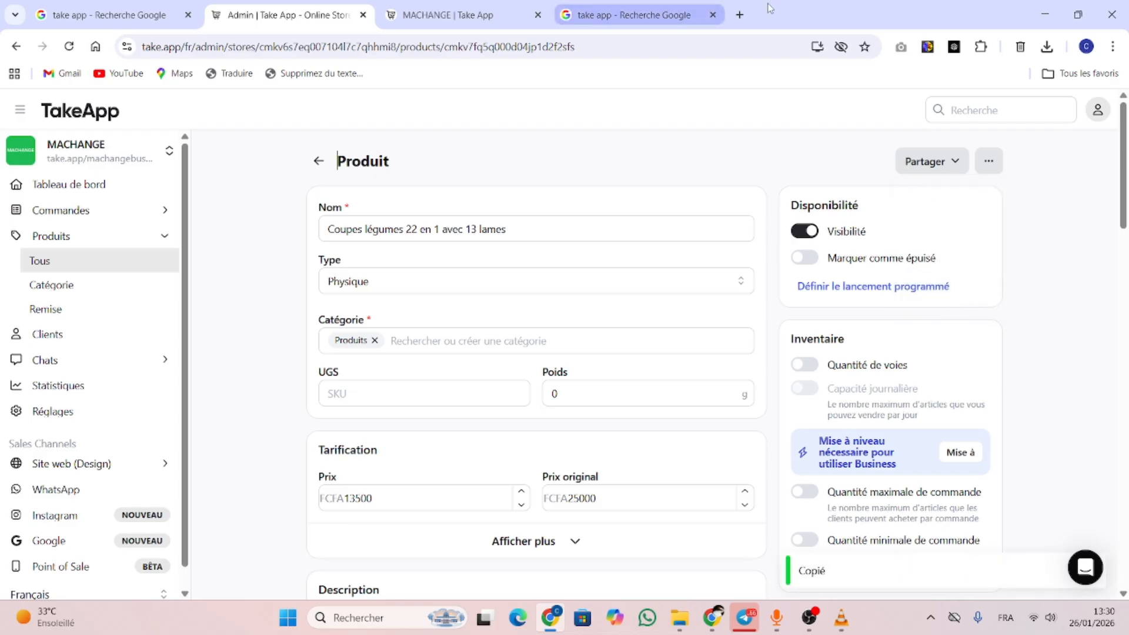
Load the copied link in a new tab, browse the product photos, then return to the admin tab
{"action": "left_click", "coordinate": [739, 14]}
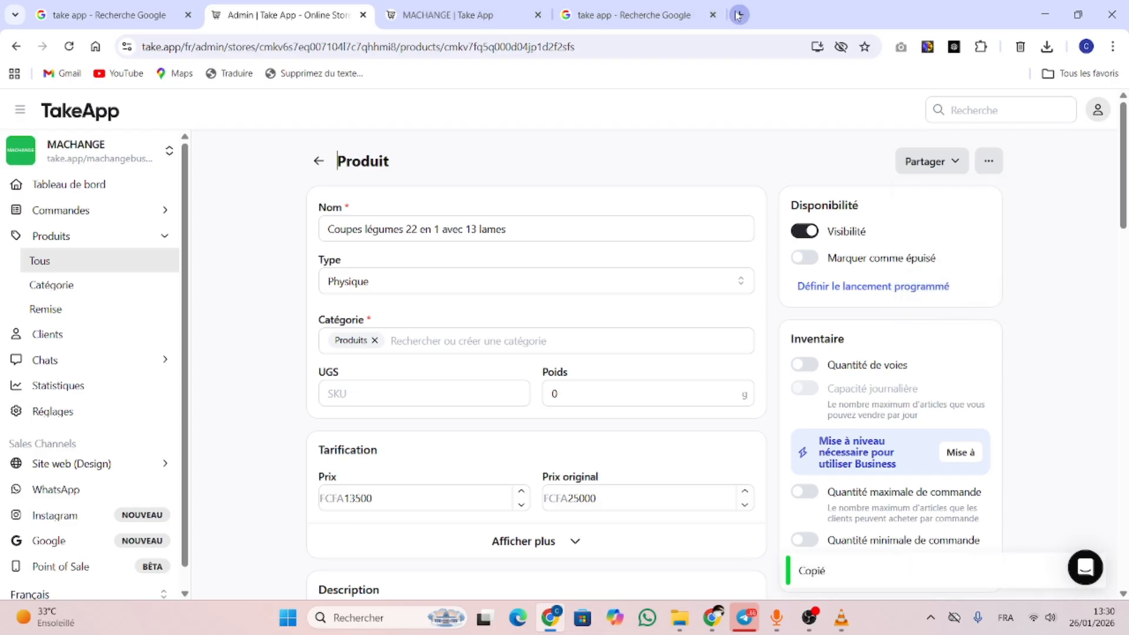
{"action": "type", "text": "take.app/machangebusiness/p/cmkv7fq5q000d04jp1d2f2sfs"}
{"action": "key", "text": "Return"}
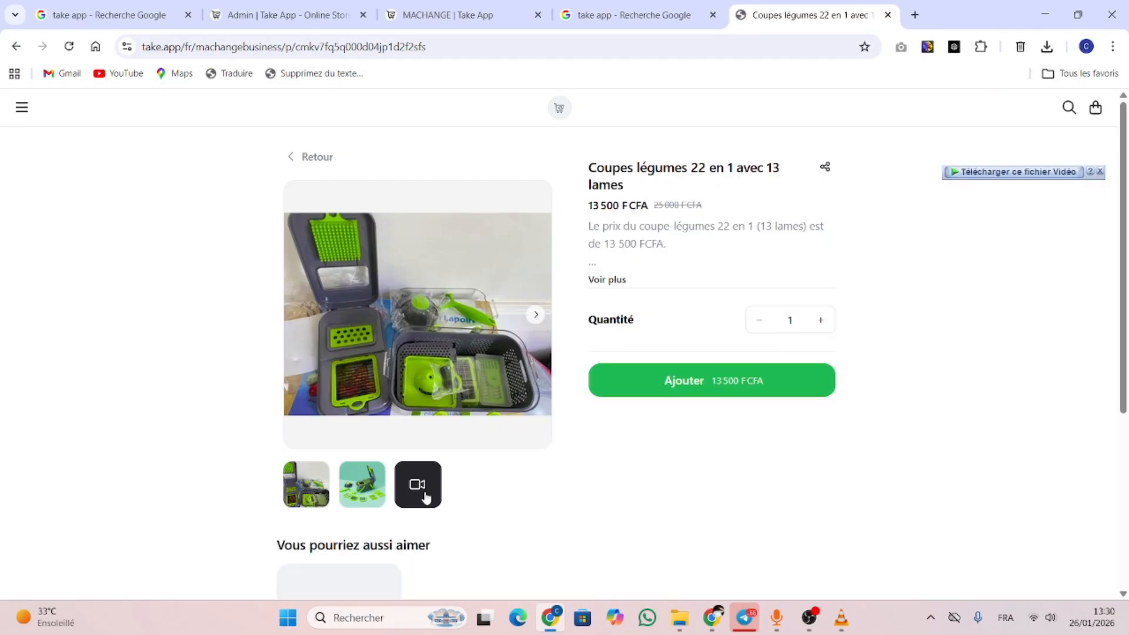
{"action": "left_click", "coordinate": [362, 493]}
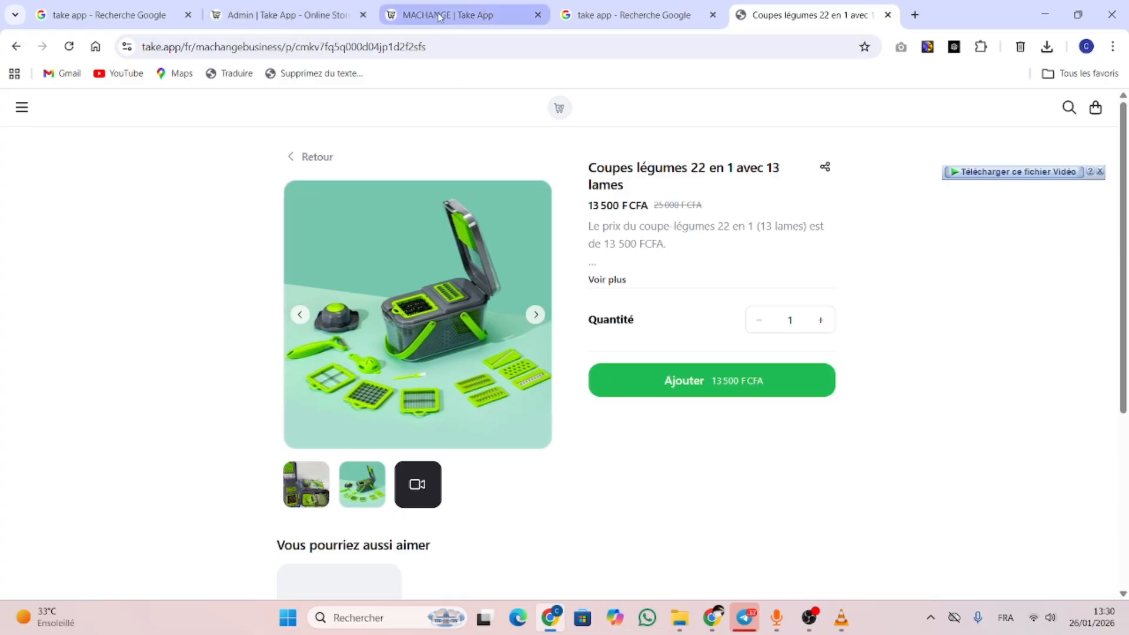
{"action": "left_click", "coordinate": [235, 17]}
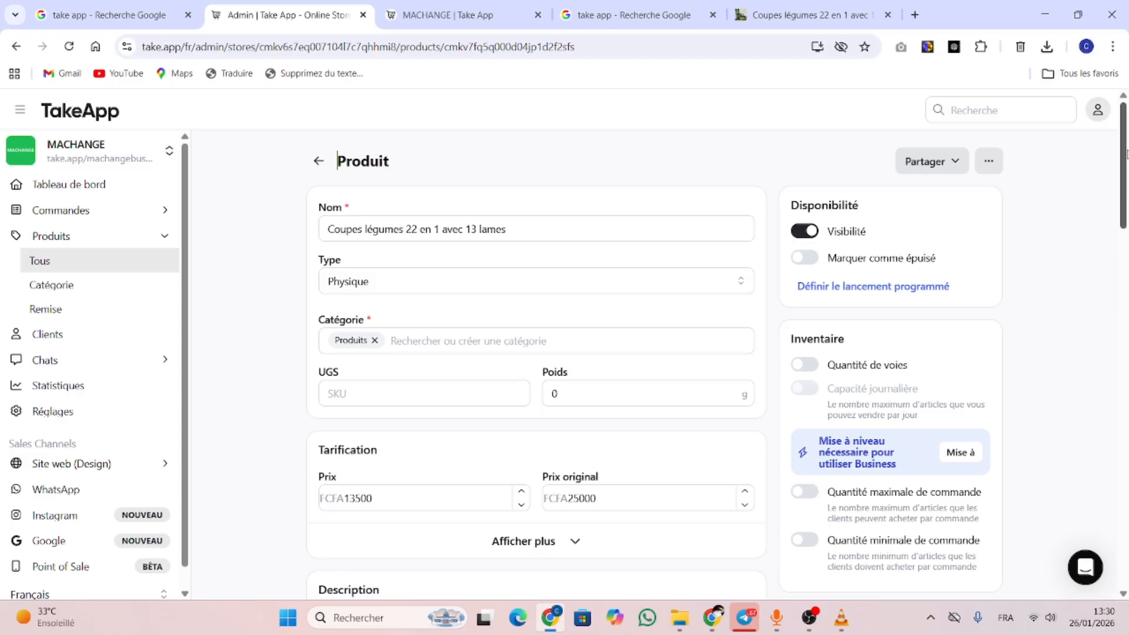
Move the teal-background photo into the first image slot and save the product
{"action": "left_click_drag", "start_coordinate": [1125, 179], "coordinate": [1127, 241]}
{"action": "scroll", "coordinate": [496, 265], "scroll_direction": "down", "scroll_amount": 15}
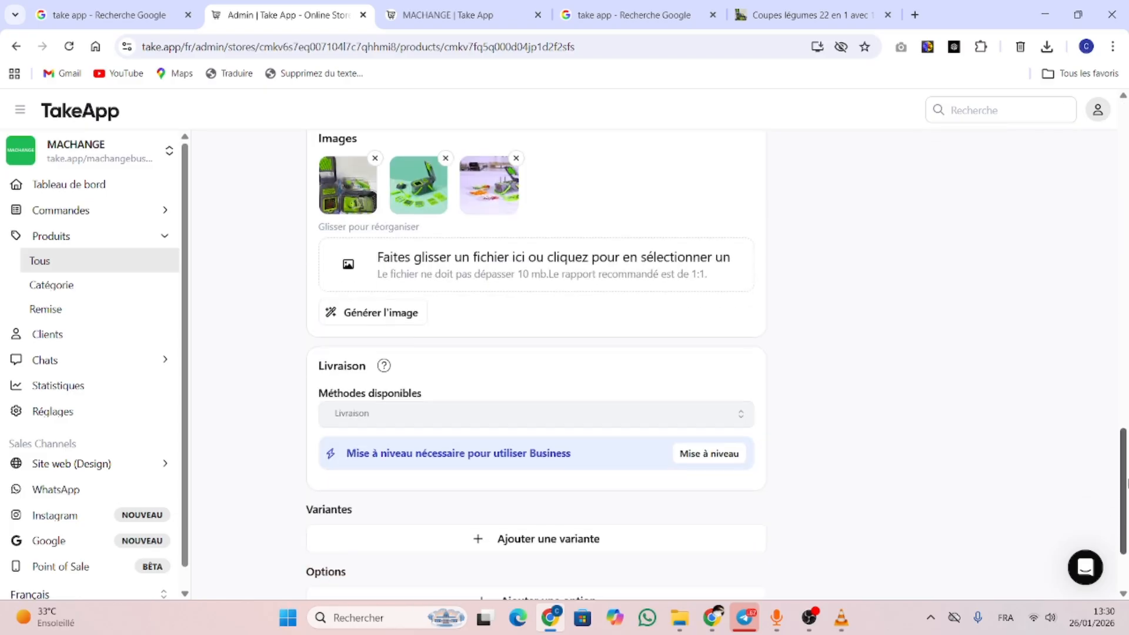
{"action": "left_click_drag", "start_coordinate": [424, 196], "coordinate": [346, 203]}
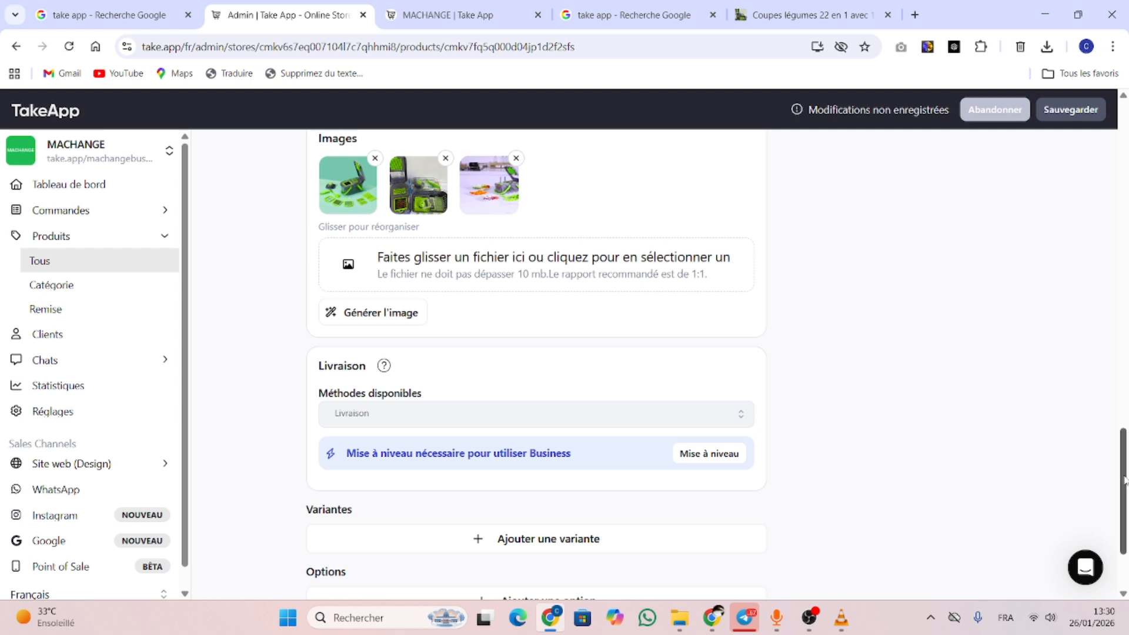
{"action": "left_click_drag", "start_coordinate": [1123, 480], "coordinate": [1123, 513]}
{"action": "left_click", "coordinate": [371, 521]}
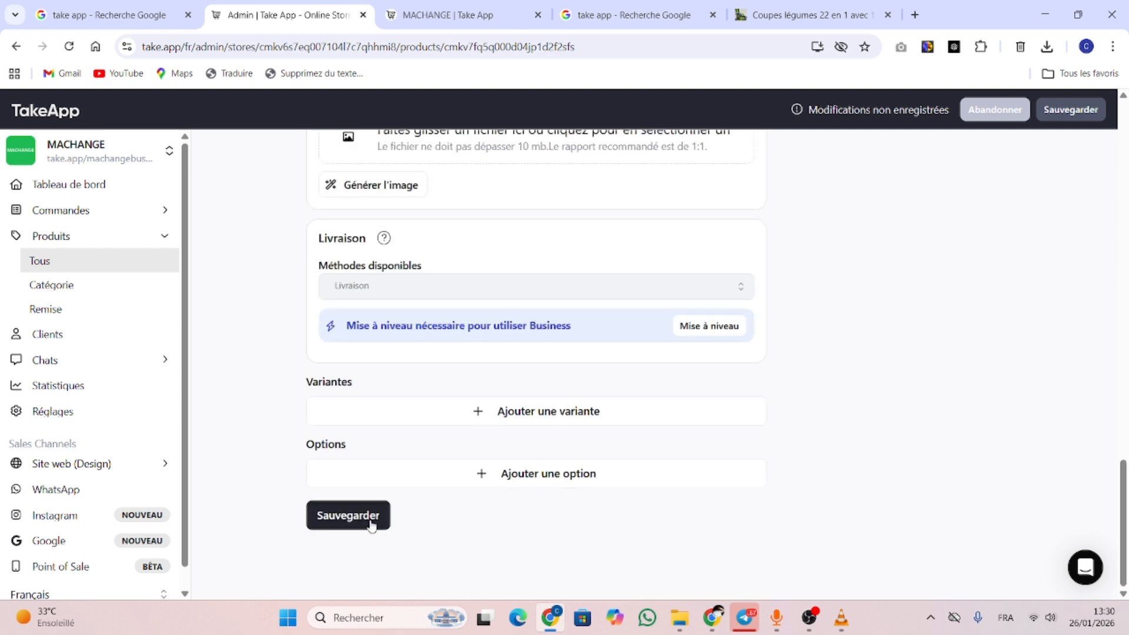
Reload the storefront product page, expand its full description, then view the MACHANGE home page
{"action": "left_click", "coordinate": [774, 13]}
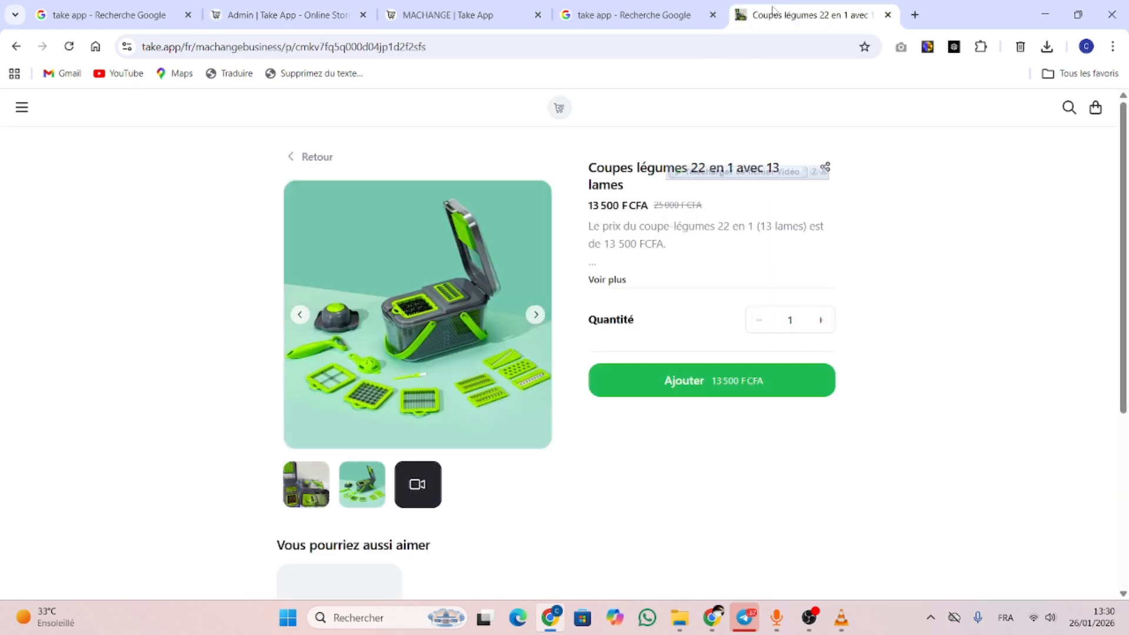
{"action": "left_click", "coordinate": [69, 46]}
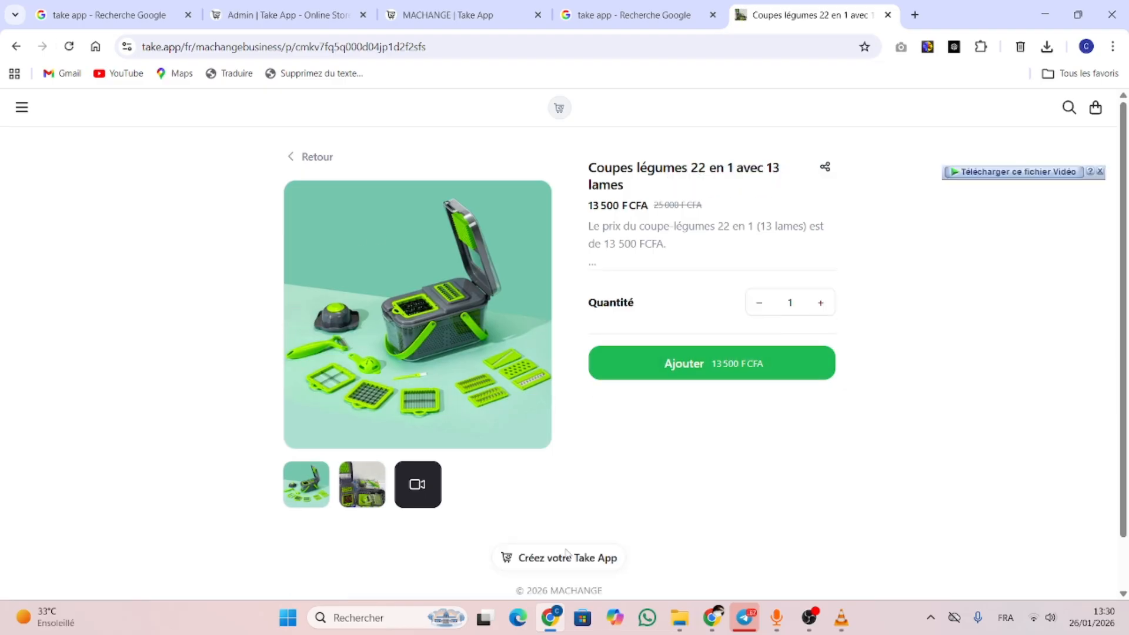
{"action": "left_click", "coordinate": [600, 284]}
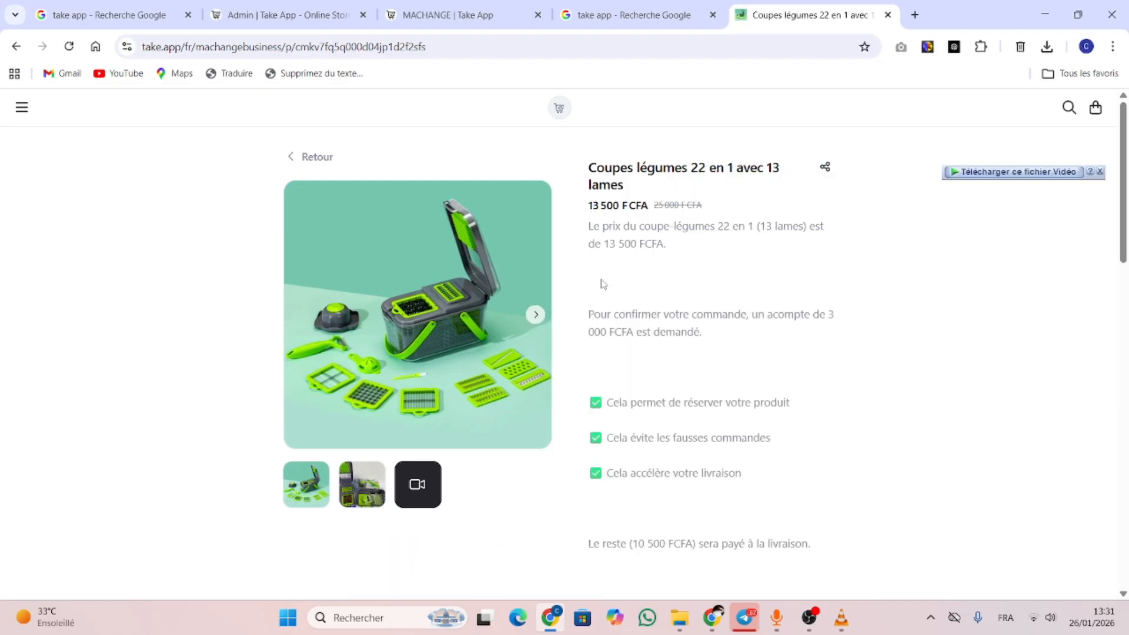
{"action": "left_click_drag", "start_coordinate": [1128, 218], "coordinate": [1127, 541]}
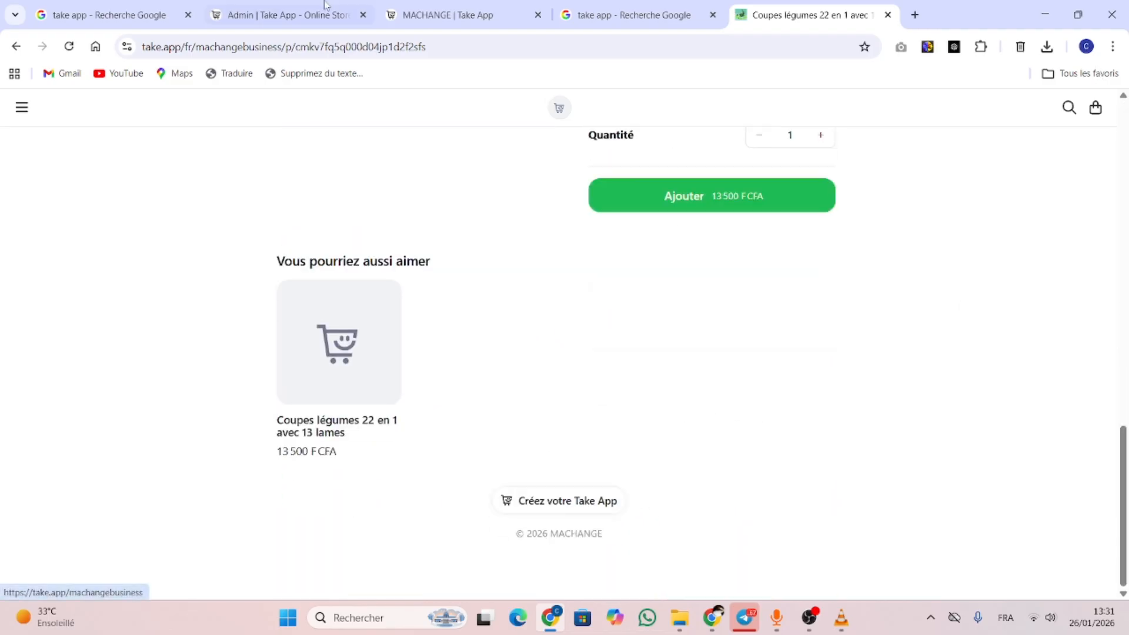
{"action": "left_click", "coordinate": [393, 6]}
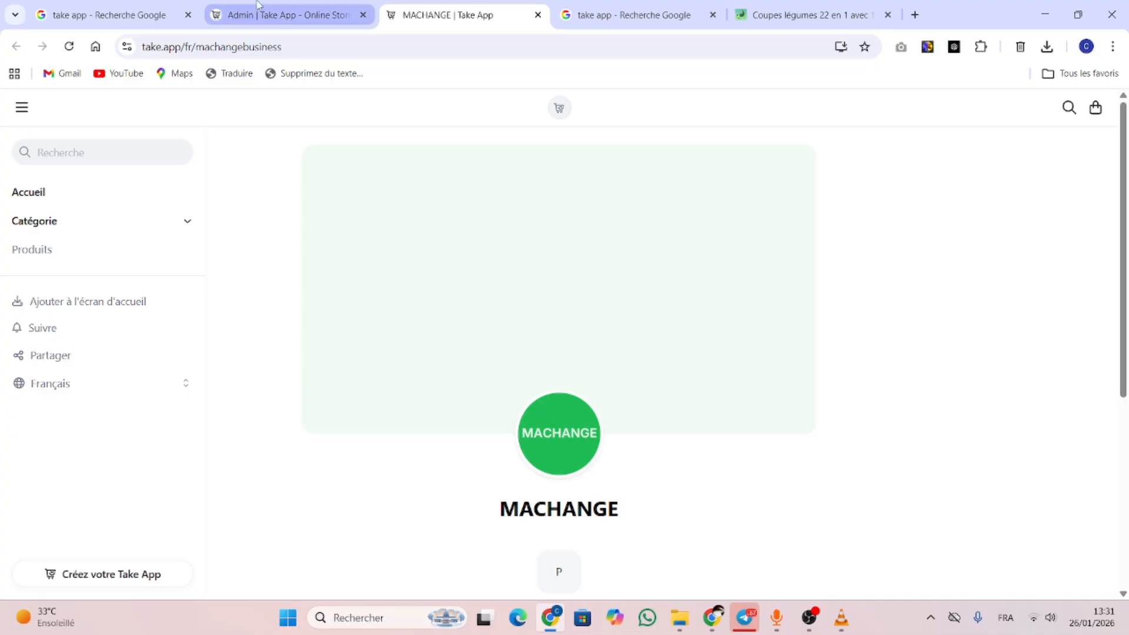
Go back from the product editor to the admin product list
{"action": "left_click", "coordinate": [351, 15]}
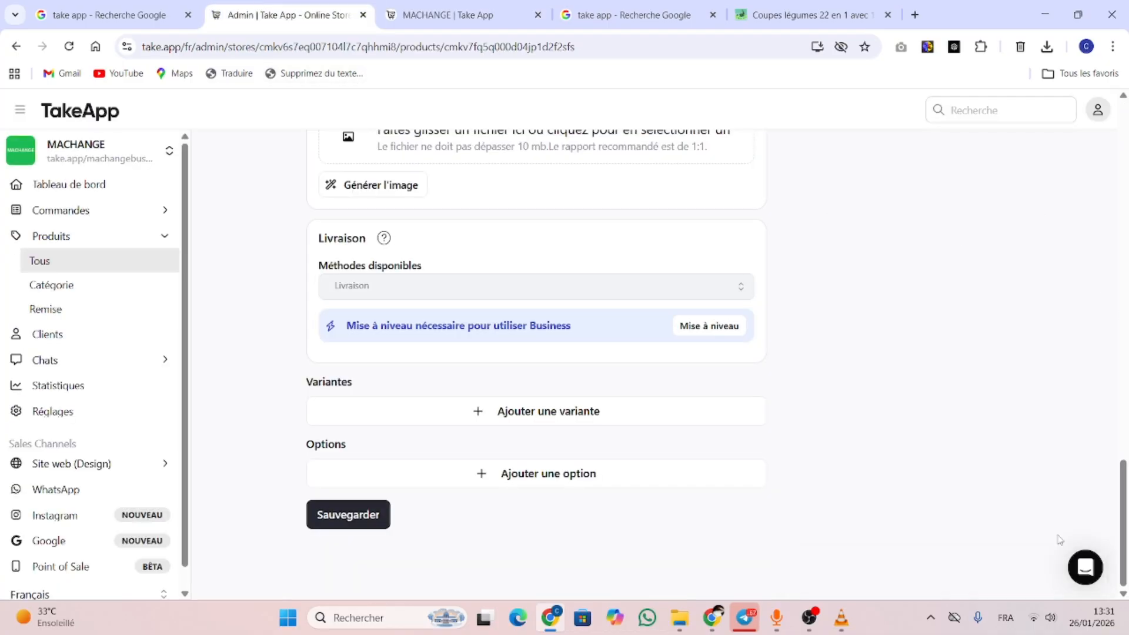
{"action": "left_click_drag", "start_coordinate": [1122, 536], "coordinate": [1117, 231]}
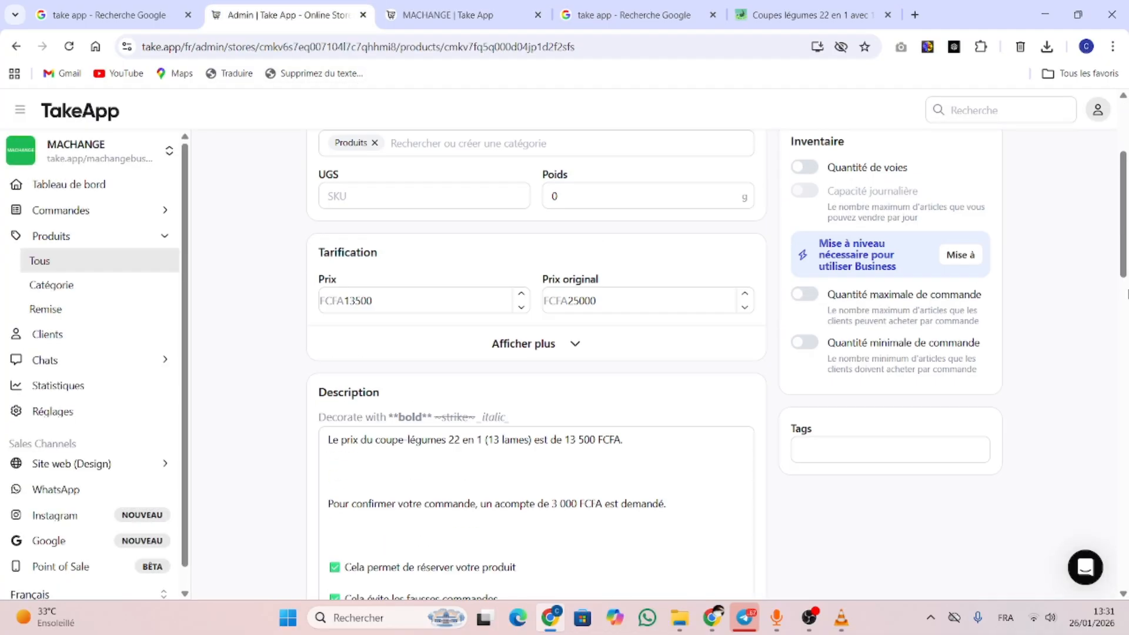
{"action": "scroll", "coordinate": [1127, 293], "scroll_direction": "down", "scroll_amount": 8}
{"action": "left_click_drag", "start_coordinate": [1123, 304], "coordinate": [1122, 144]}
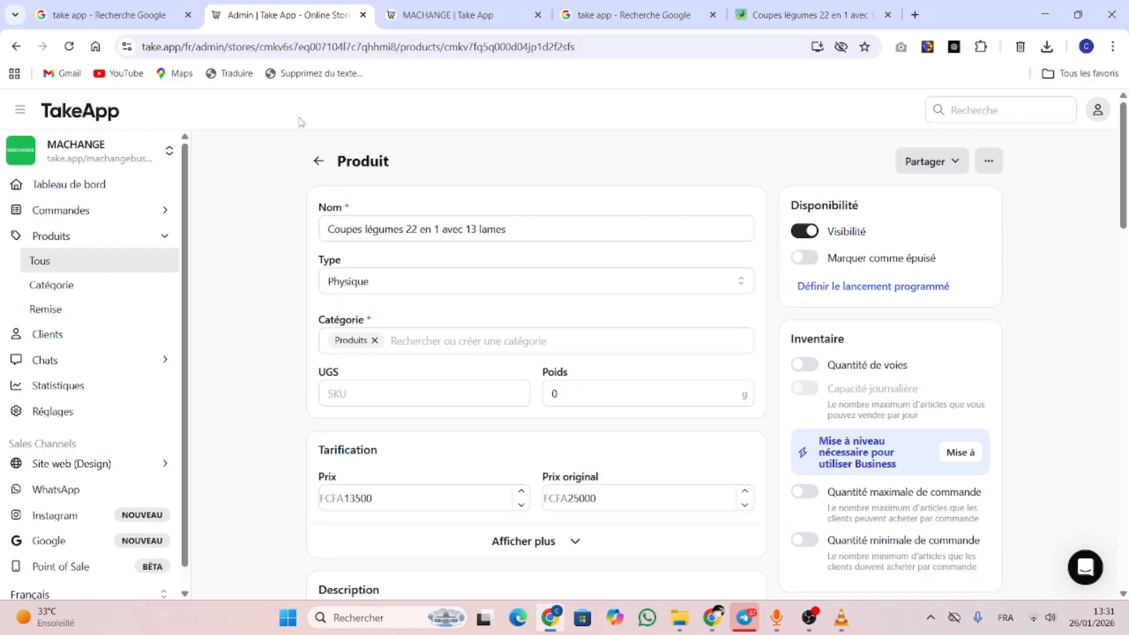
{"action": "left_click", "coordinate": [317, 162]}
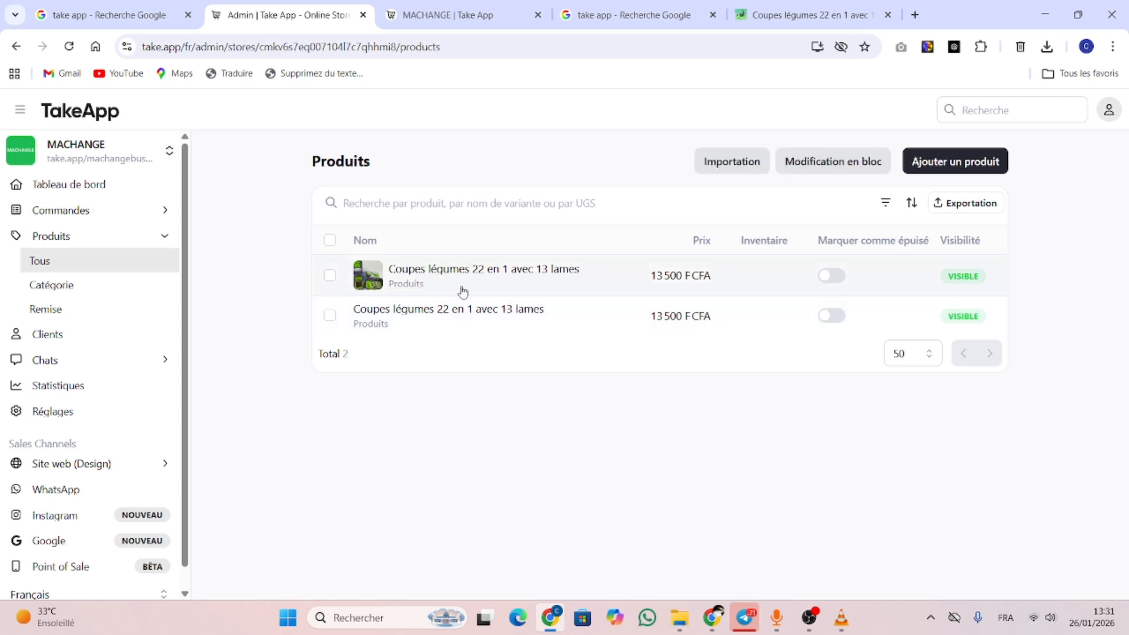
Delete the duplicate vegetable-cutter product with original price 0, confirming with OK
{"action": "left_click", "coordinate": [401, 318]}
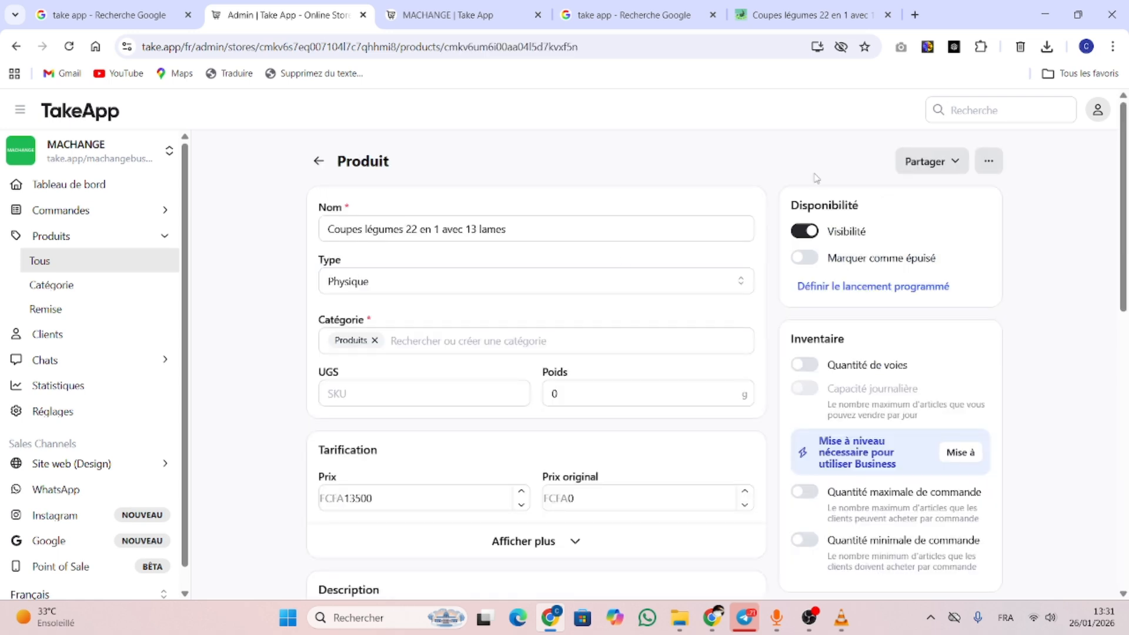
{"action": "left_click", "coordinate": [988, 162]}
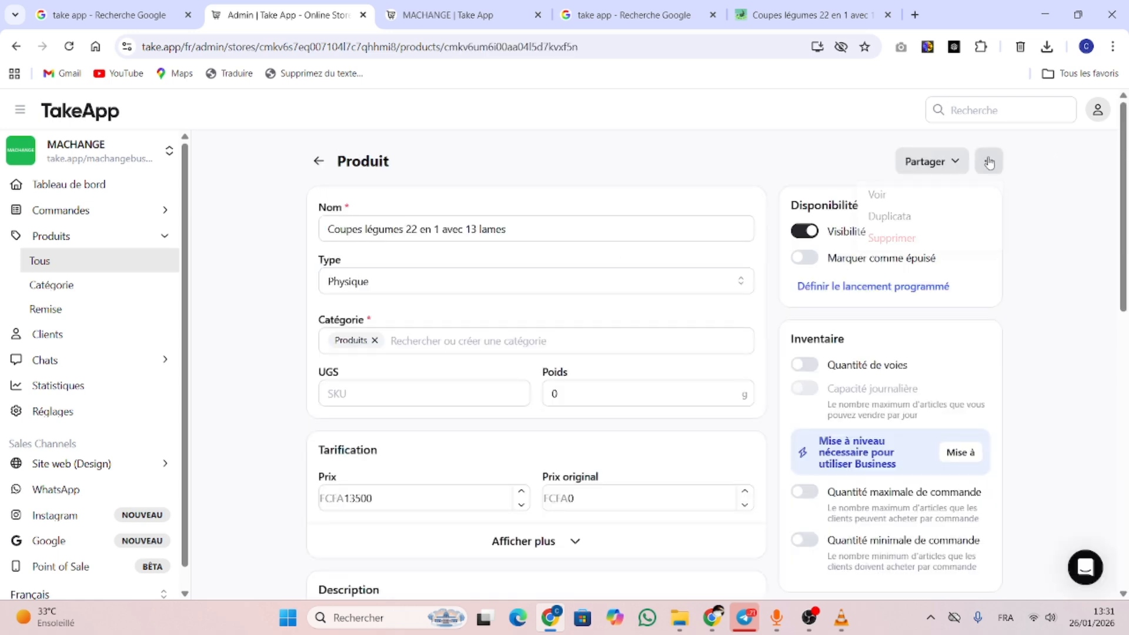
{"action": "left_click", "coordinate": [874, 238]}
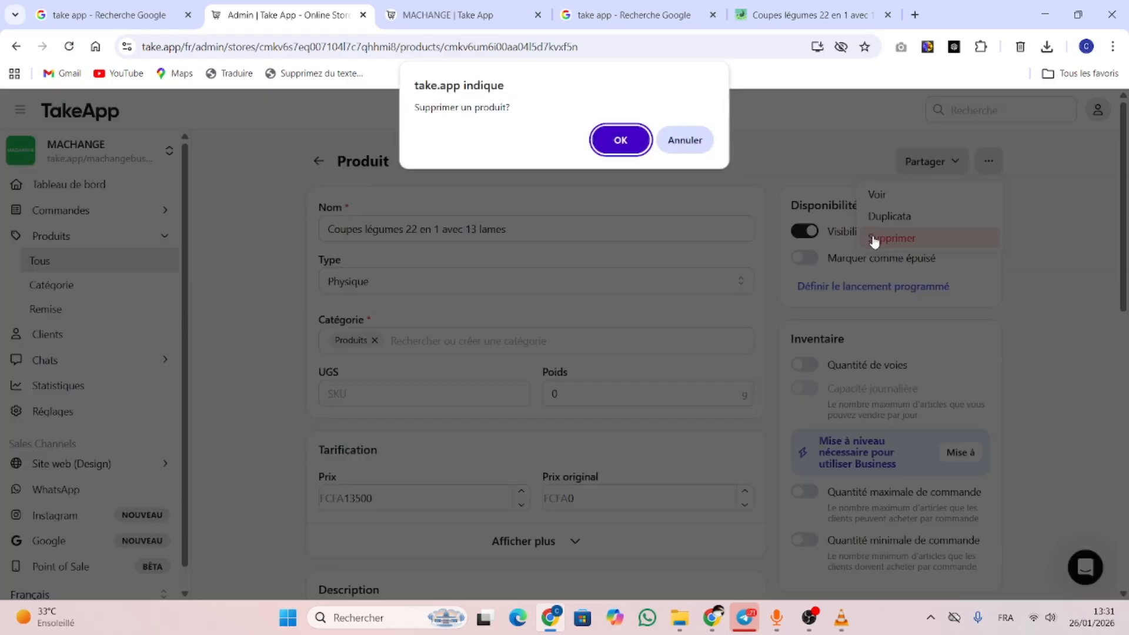
{"action": "left_click", "coordinate": [620, 140]}
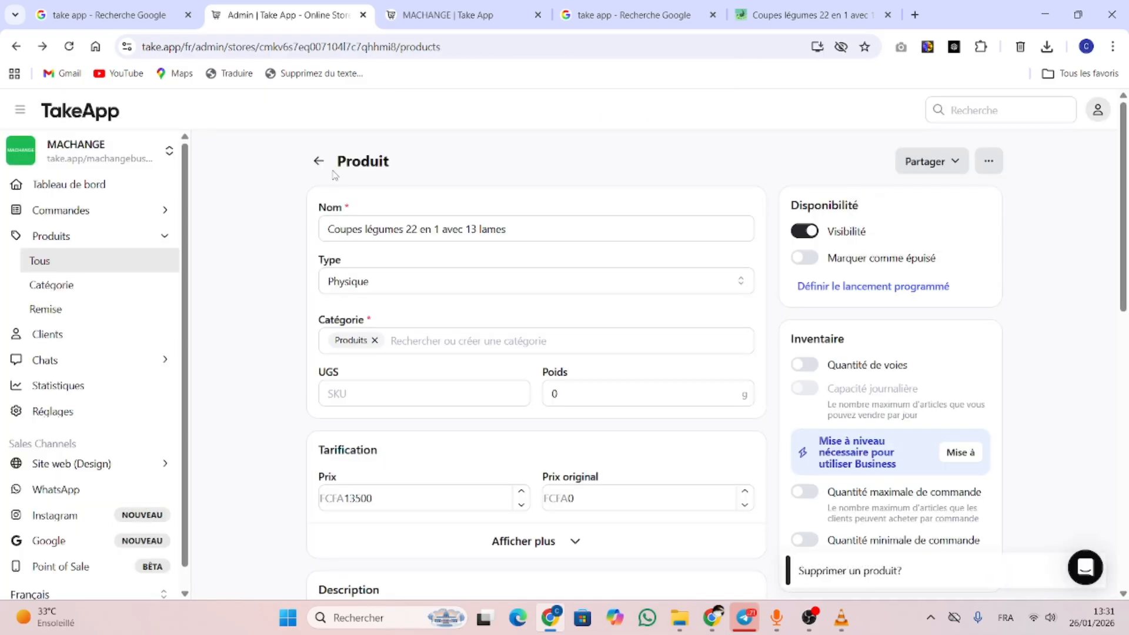
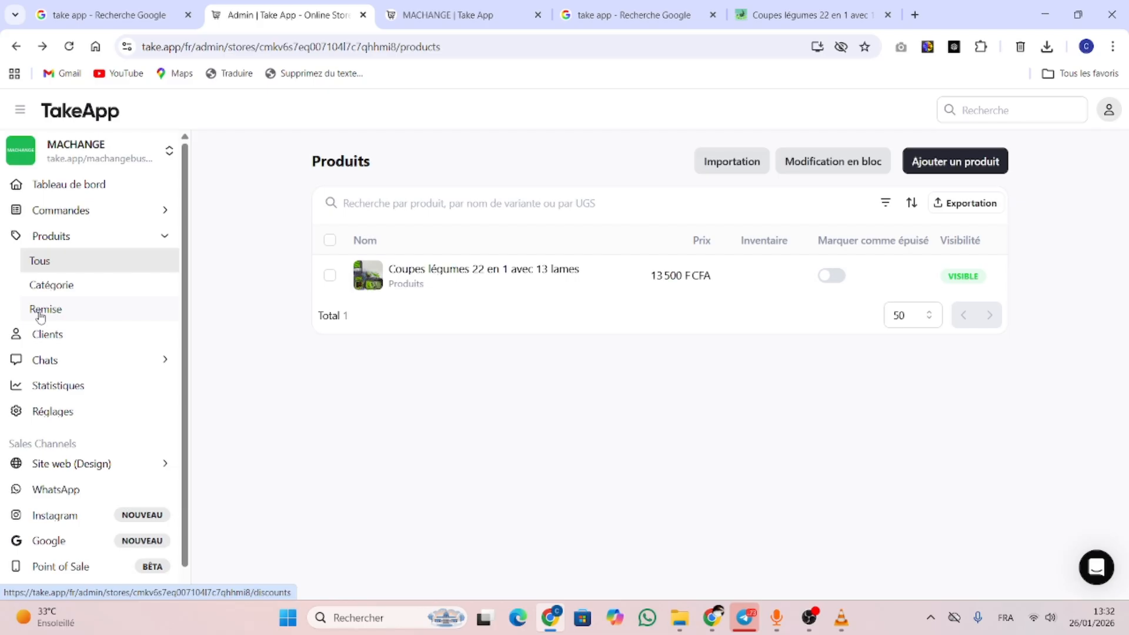
Browse the Remise and Clients pages, expand Chats, then open Statistiques
{"action": "left_click", "coordinate": [68, 305]}
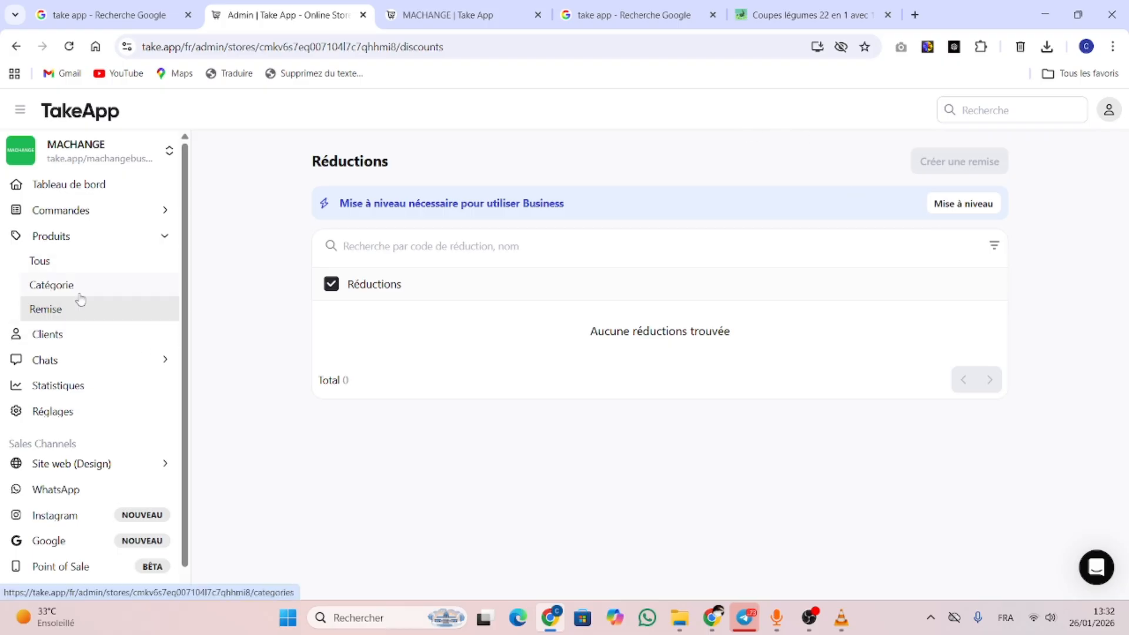
{"action": "left_click", "coordinate": [57, 339]}
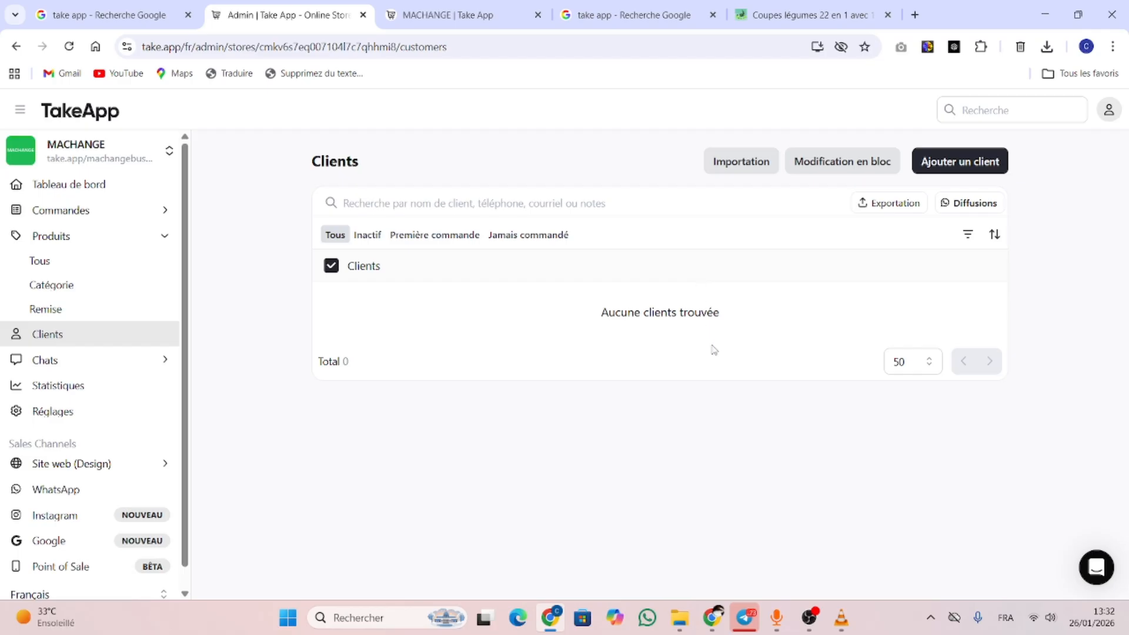
{"action": "left_click", "coordinate": [85, 361]}
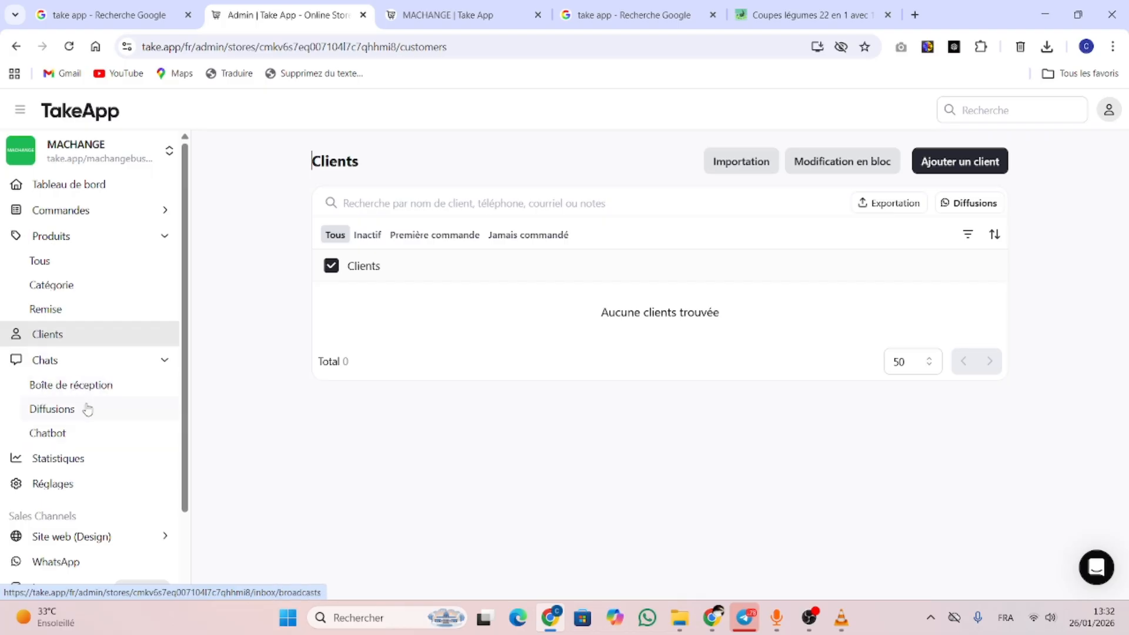
{"action": "scroll", "coordinate": [59, 364], "scroll_direction": "down", "scroll_amount": 2}
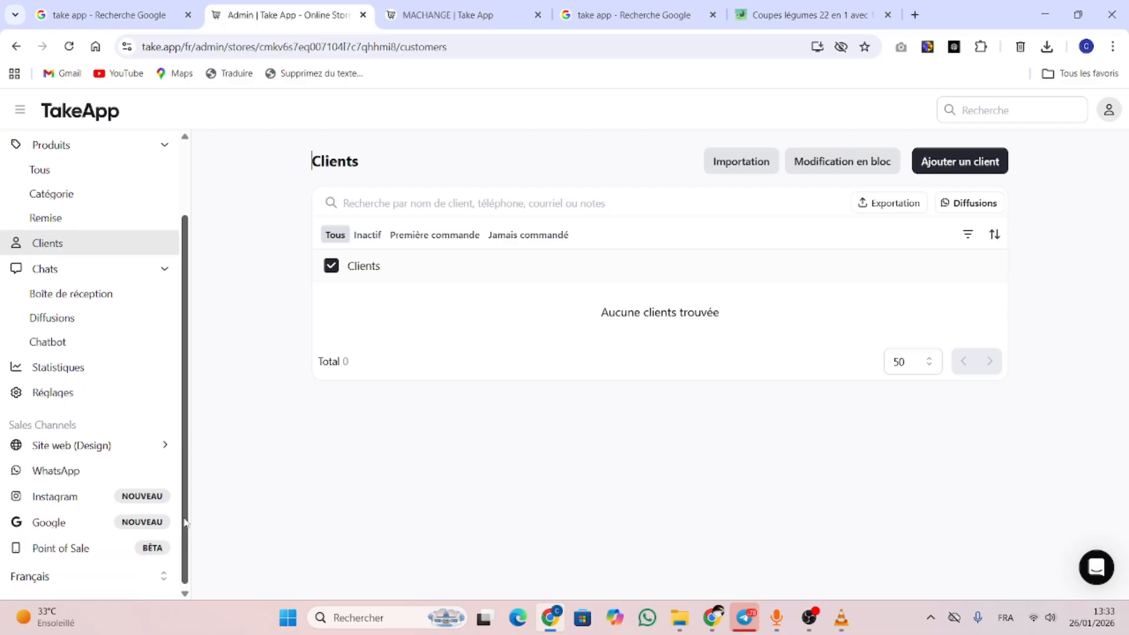
{"action": "left_click", "coordinate": [54, 370]}
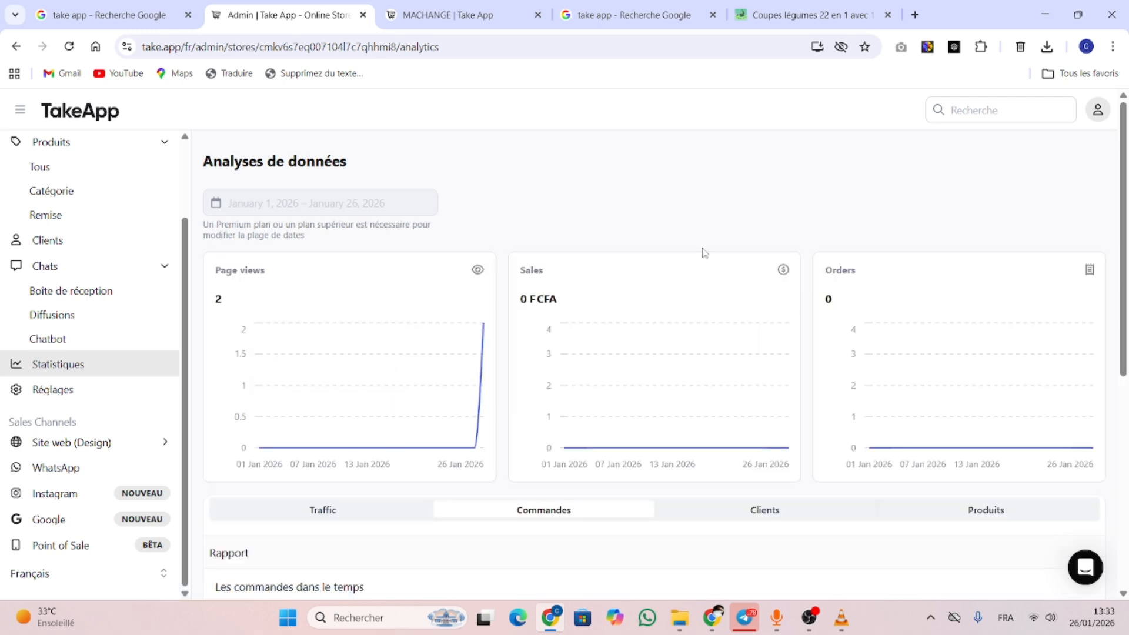
Scroll Statistiques to the order reports, from Les commandes dans le temps to Profits par date
{"action": "left_click_drag", "start_coordinate": [1120, 212], "coordinate": [1125, 247]}
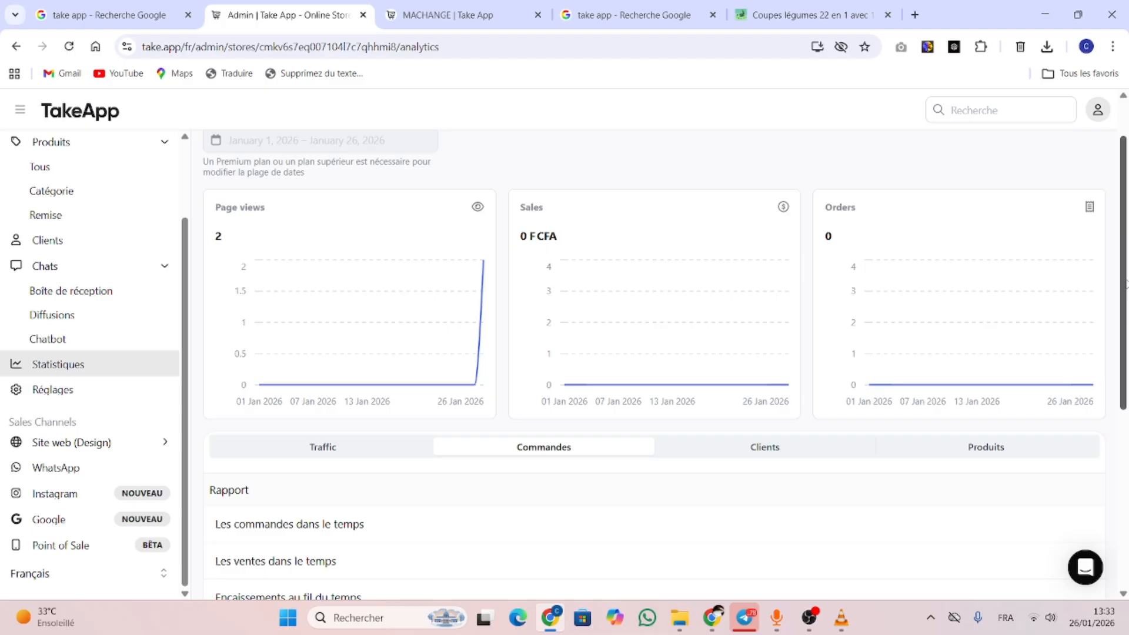
{"action": "scroll", "coordinate": [1125, 284], "scroll_direction": "down", "scroll_amount": 4}
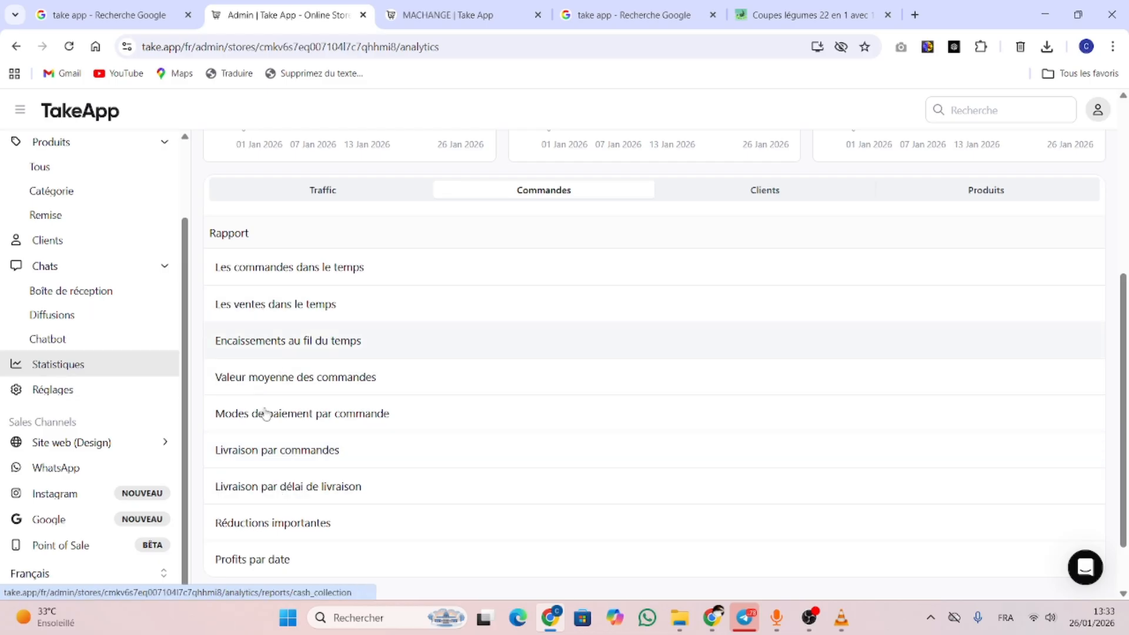
Review the Général store settings, then open Paiements, where only Others is active
{"action": "left_click", "coordinate": [53, 390]}
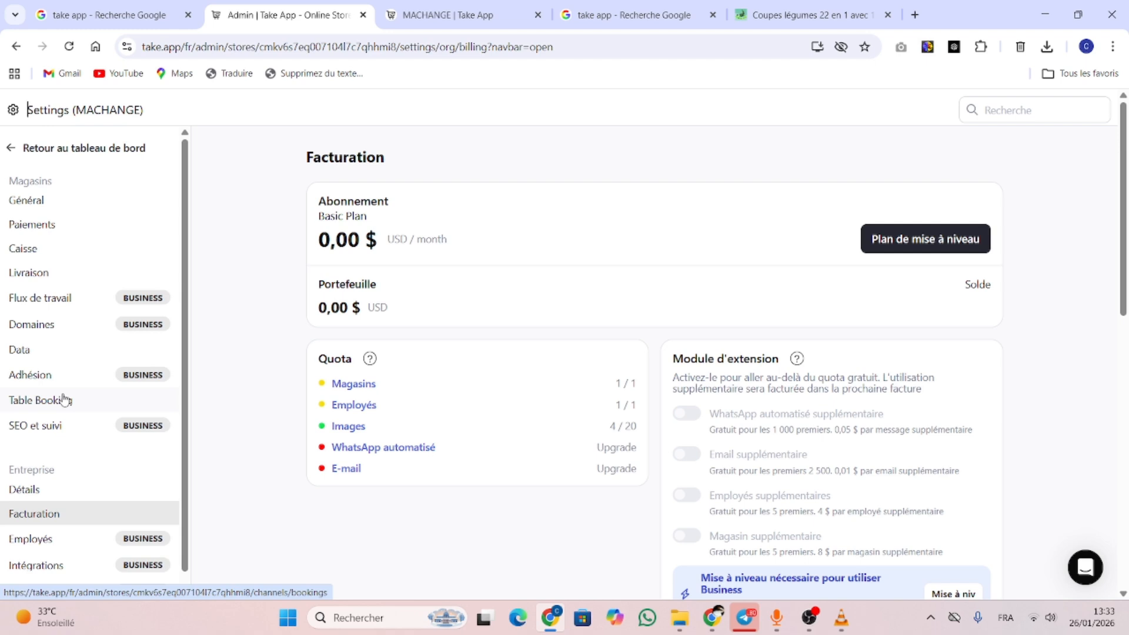
{"action": "left_click", "coordinate": [47, 201]}
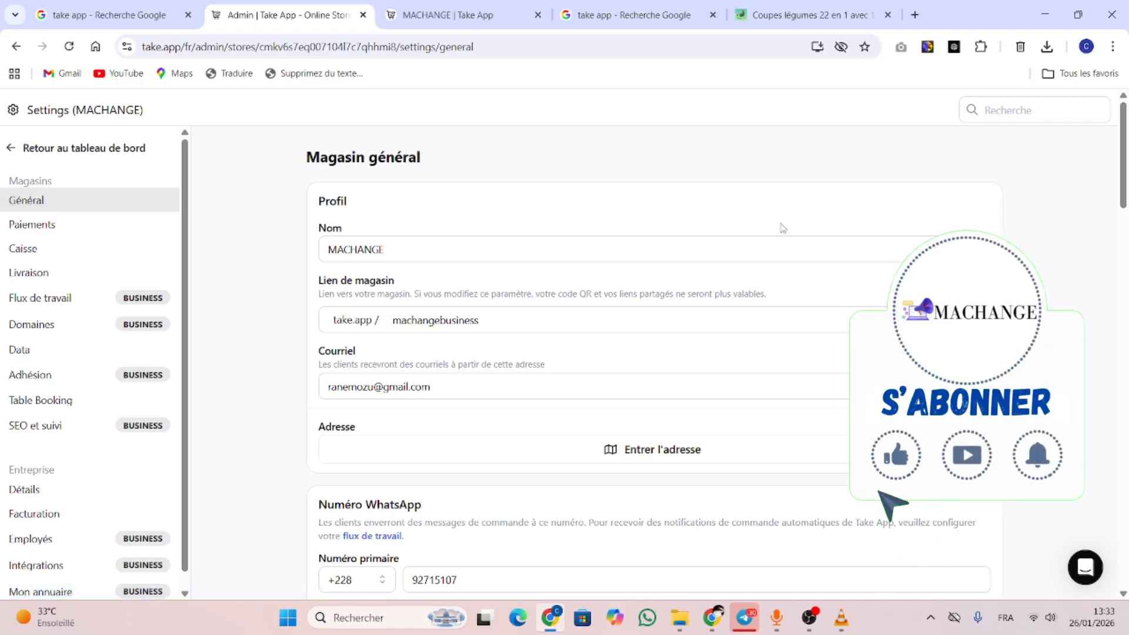
{"action": "scroll", "coordinate": [646, 352], "scroll_direction": "down", "scroll_amount": 10}
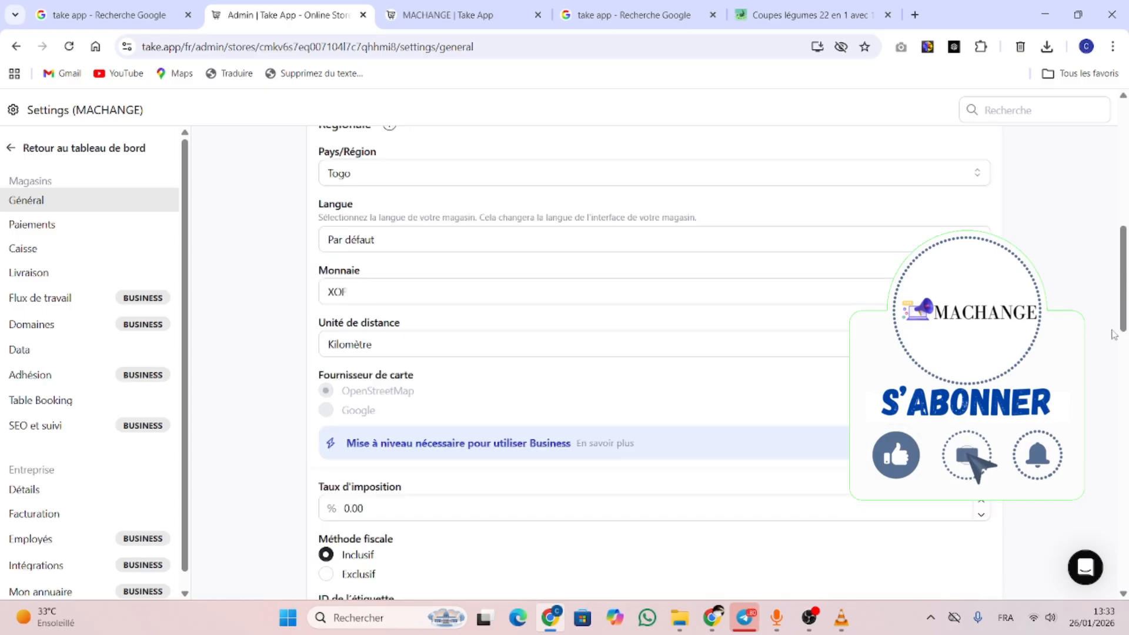
{"action": "scroll", "coordinate": [1126, 464], "scroll_direction": "down", "scroll_amount": 8}
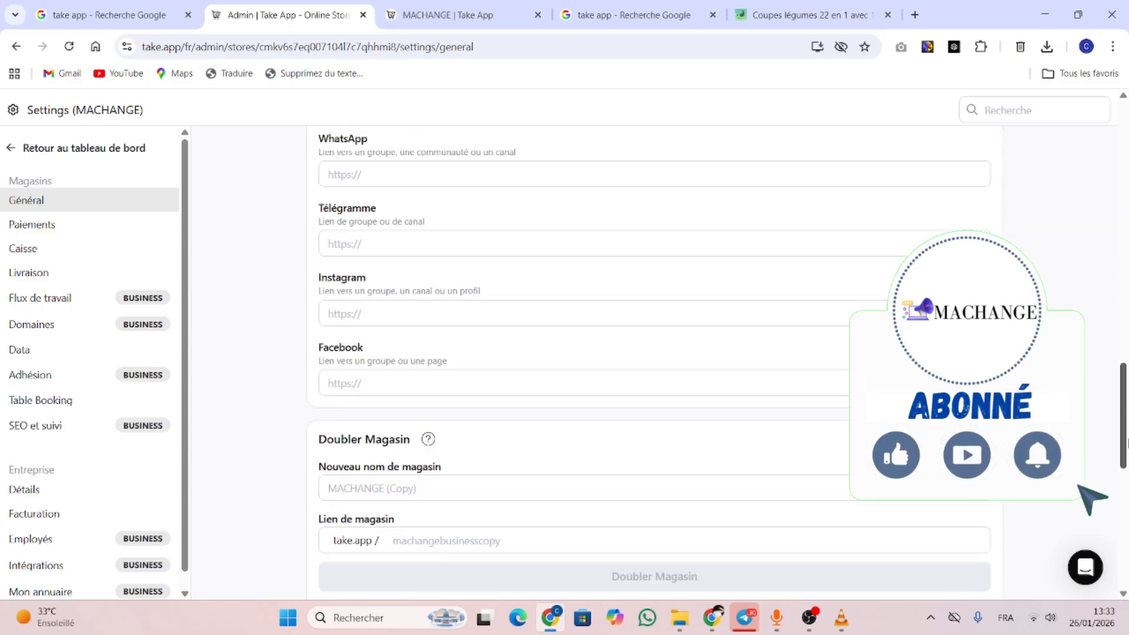
{"action": "scroll", "coordinate": [1126, 464], "scroll_direction": "up", "scroll_amount": 5}
{"action": "scroll", "coordinate": [1126, 464], "scroll_direction": "down", "scroll_amount": 6}
{"action": "left_click_drag", "start_coordinate": [1126, 465], "coordinate": [1119, 112]}
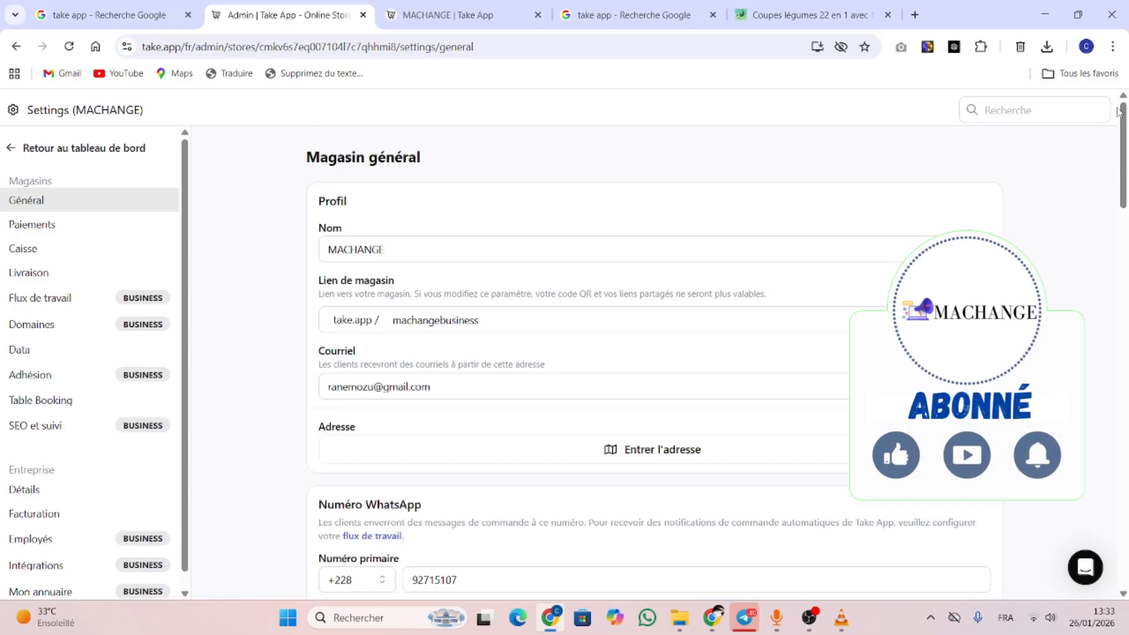
{"action": "left_click", "coordinate": [65, 229]}
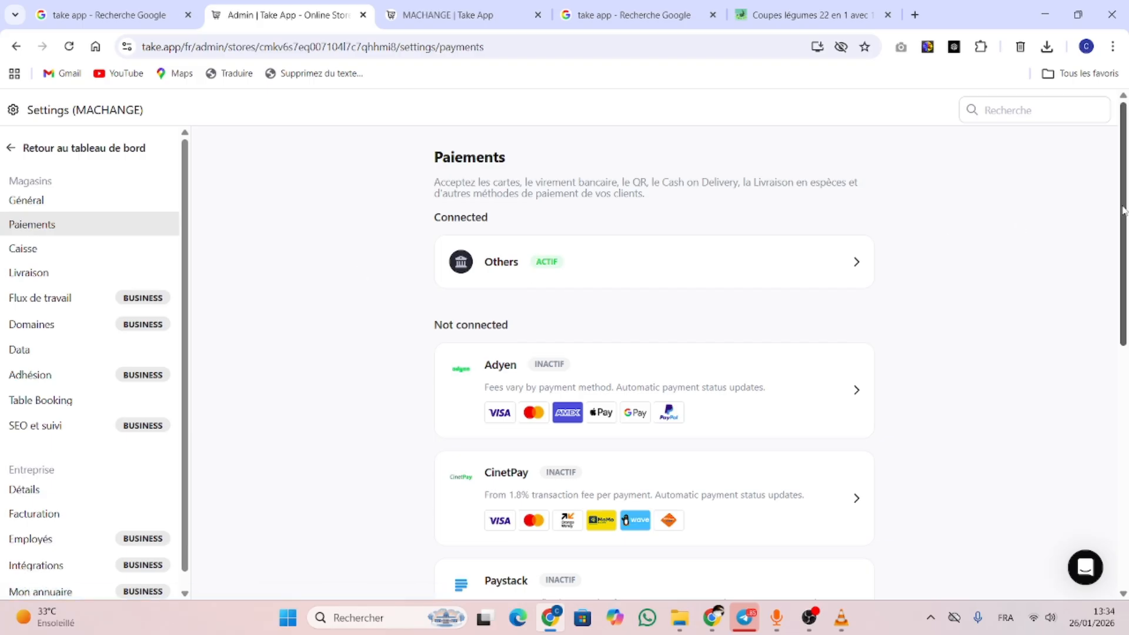
{"action": "scroll", "coordinate": [1126, 226], "scroll_direction": "down", "scroll_amount": 2}
{"action": "left_click_drag", "start_coordinate": [1126, 227], "coordinate": [1125, 277]}
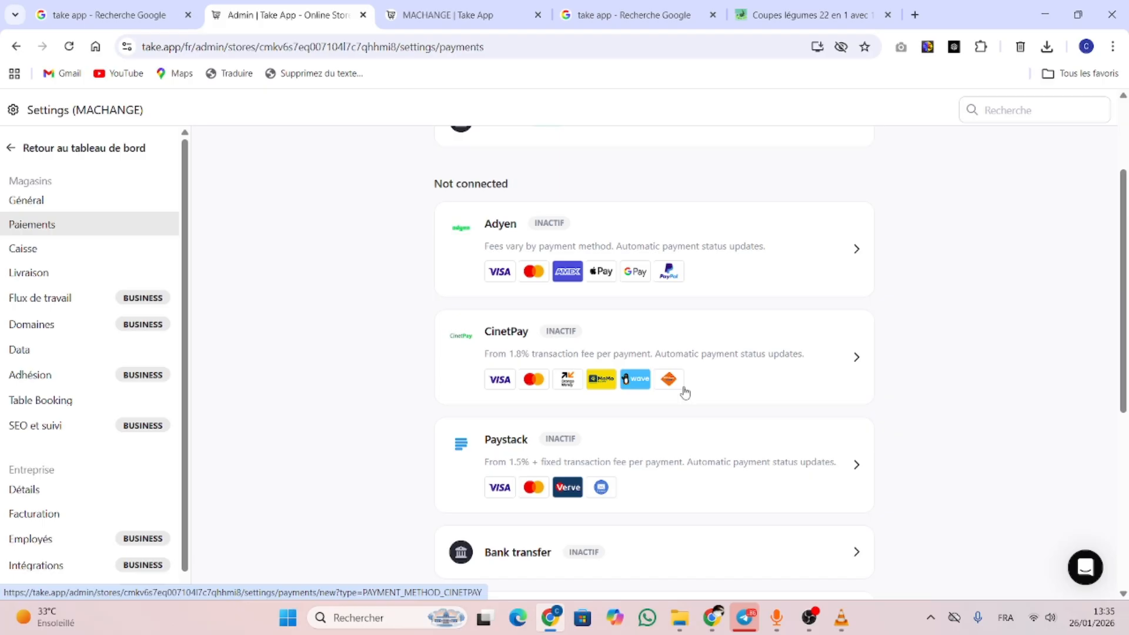
{"action": "left_click", "coordinate": [798, 344]}
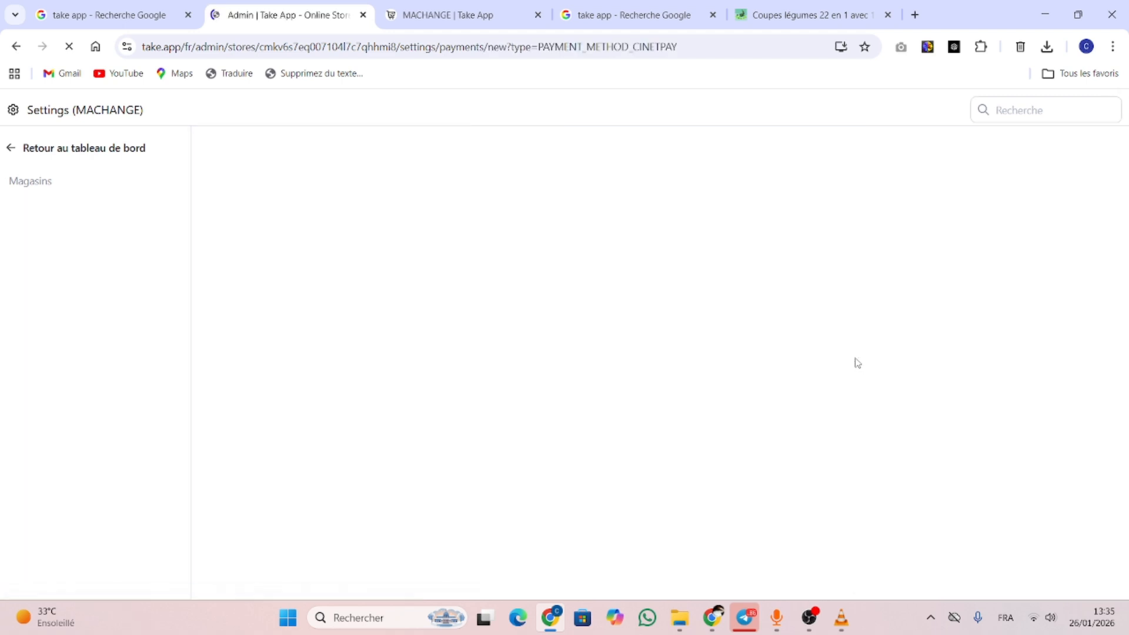
{"action": "left_click_drag", "start_coordinate": [1110, 253], "coordinate": [1127, 204]}
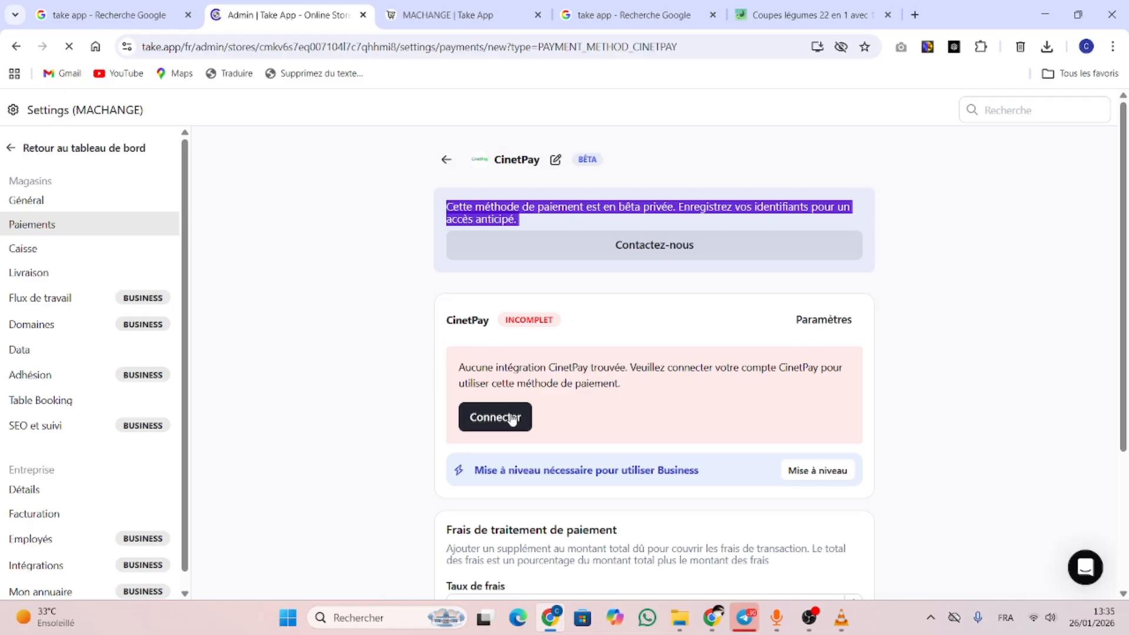
{"action": "left_click_drag", "start_coordinate": [1120, 350], "coordinate": [1127, 470]}
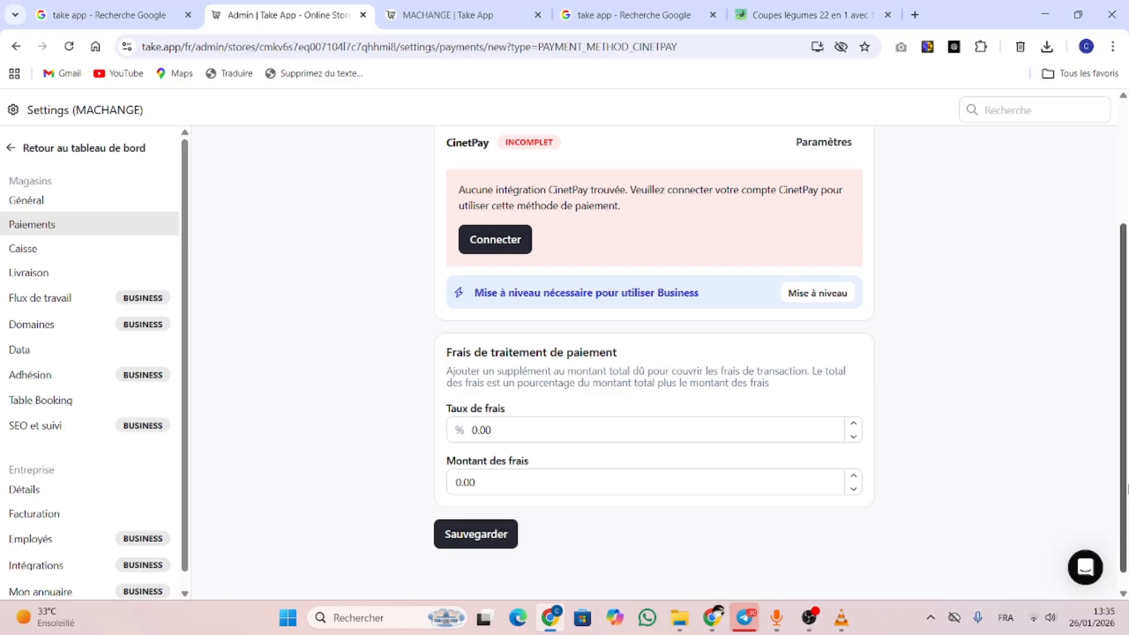
{"action": "scroll", "coordinate": [1125, 489], "scroll_direction": "up", "scroll_amount": 3}
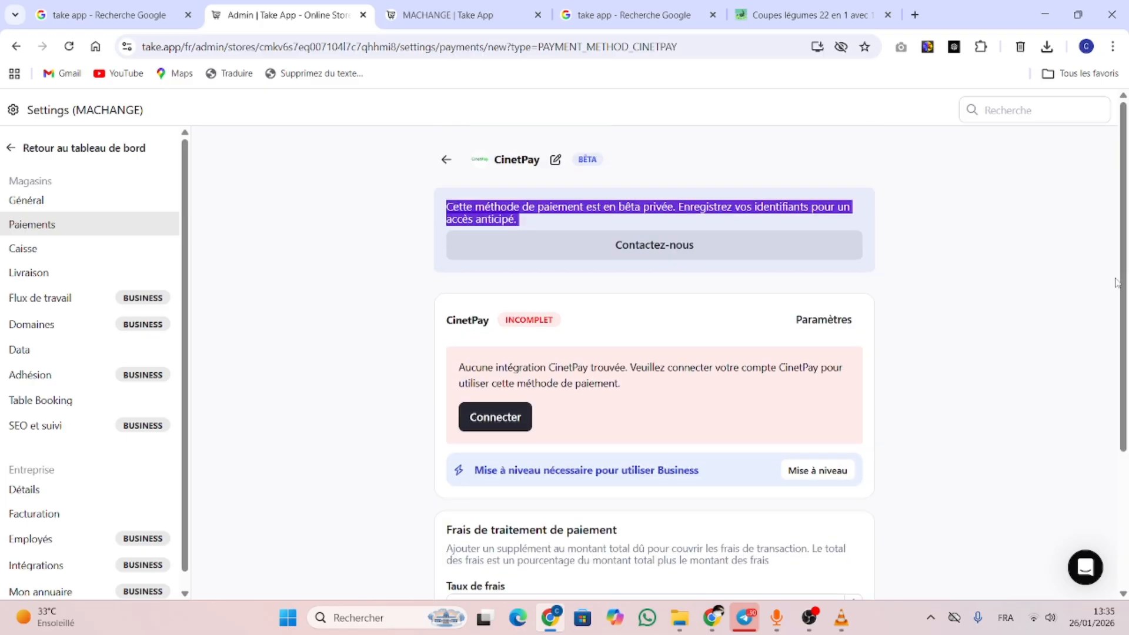
{"action": "left_click", "coordinate": [447, 161]}
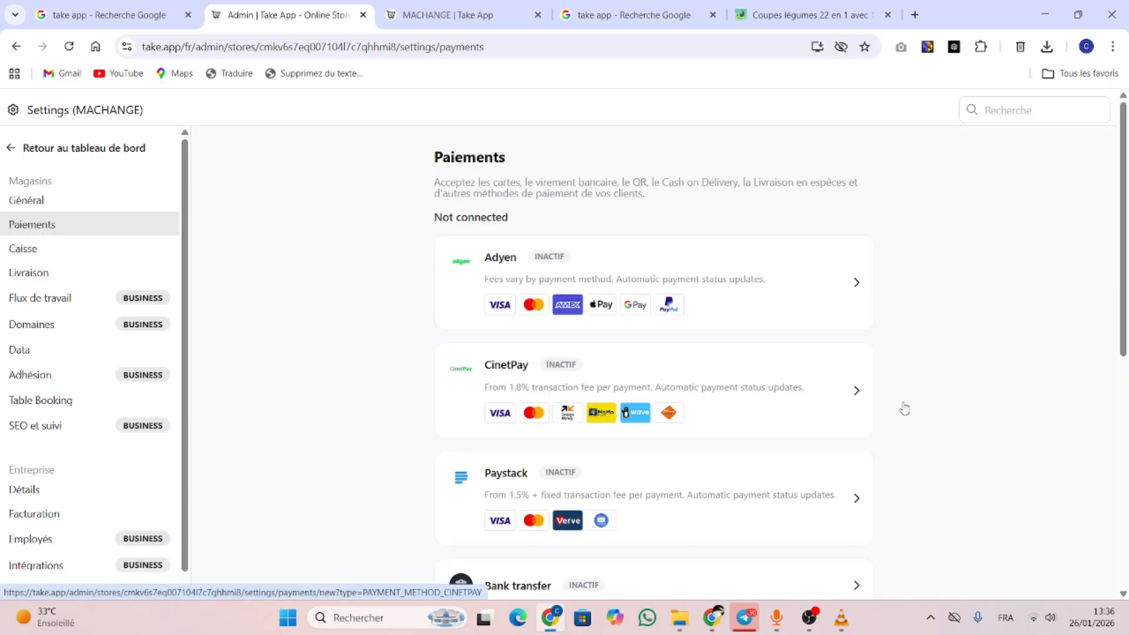
{"action": "left_click_drag", "start_coordinate": [1128, 205], "coordinate": [1127, 390]}
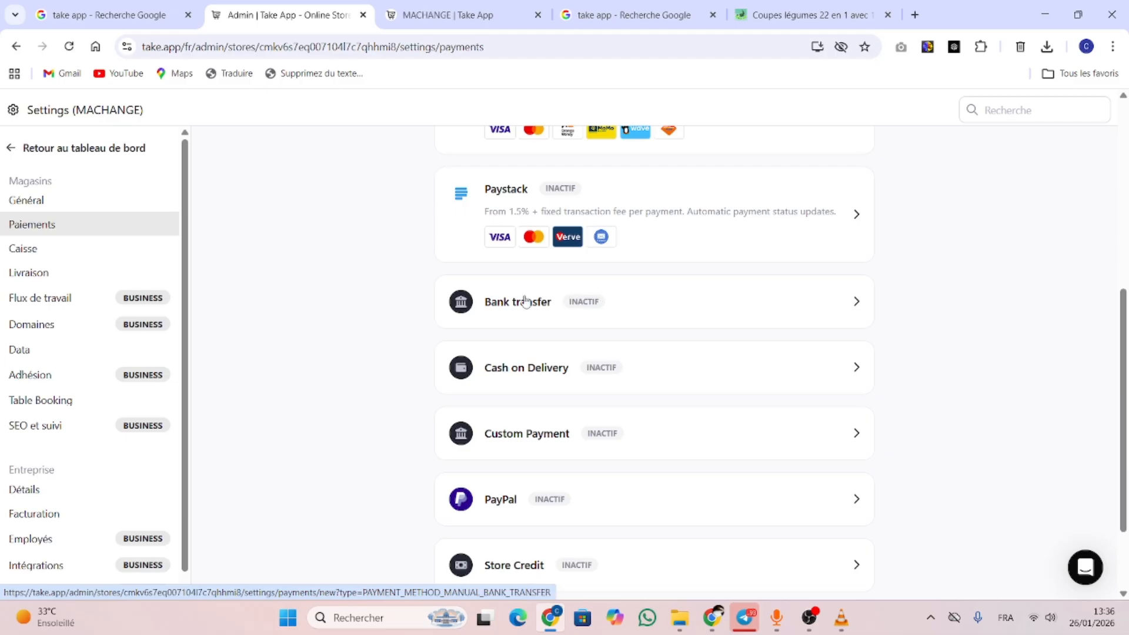
{"action": "left_click", "coordinate": [596, 367]}
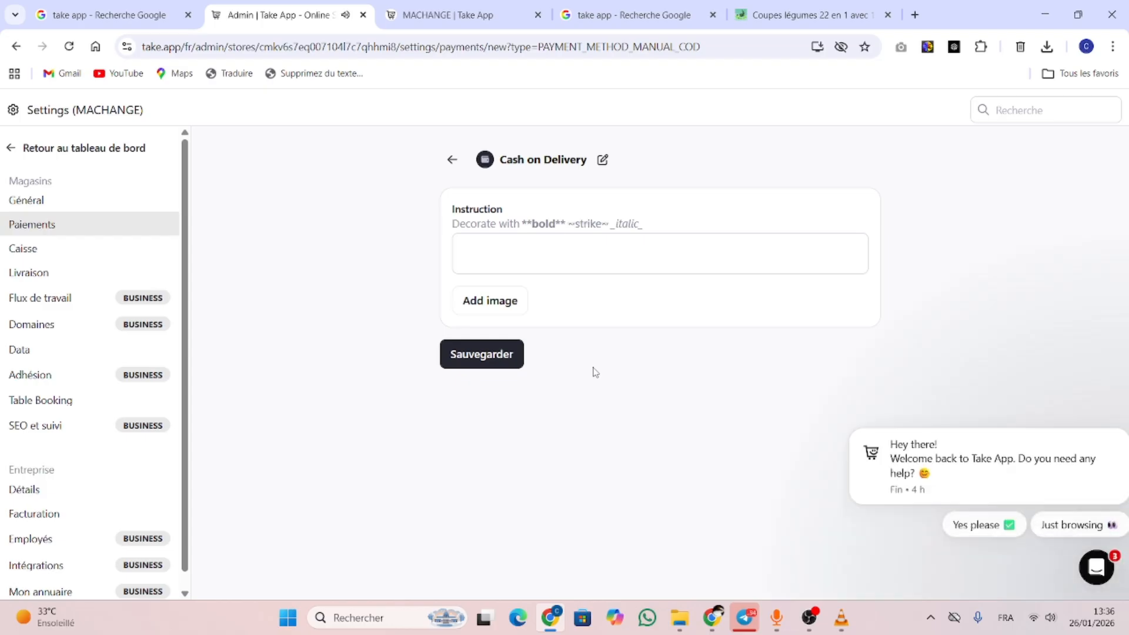
{"action": "left_click", "coordinate": [537, 249]}
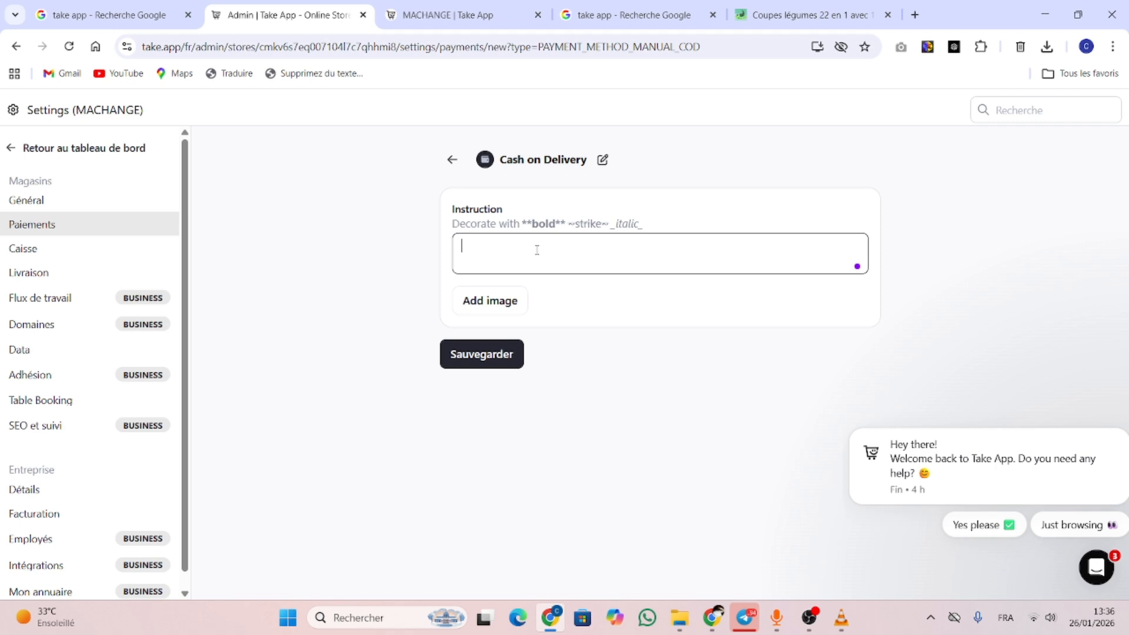
{"action": "left_click", "coordinate": [452, 160]}
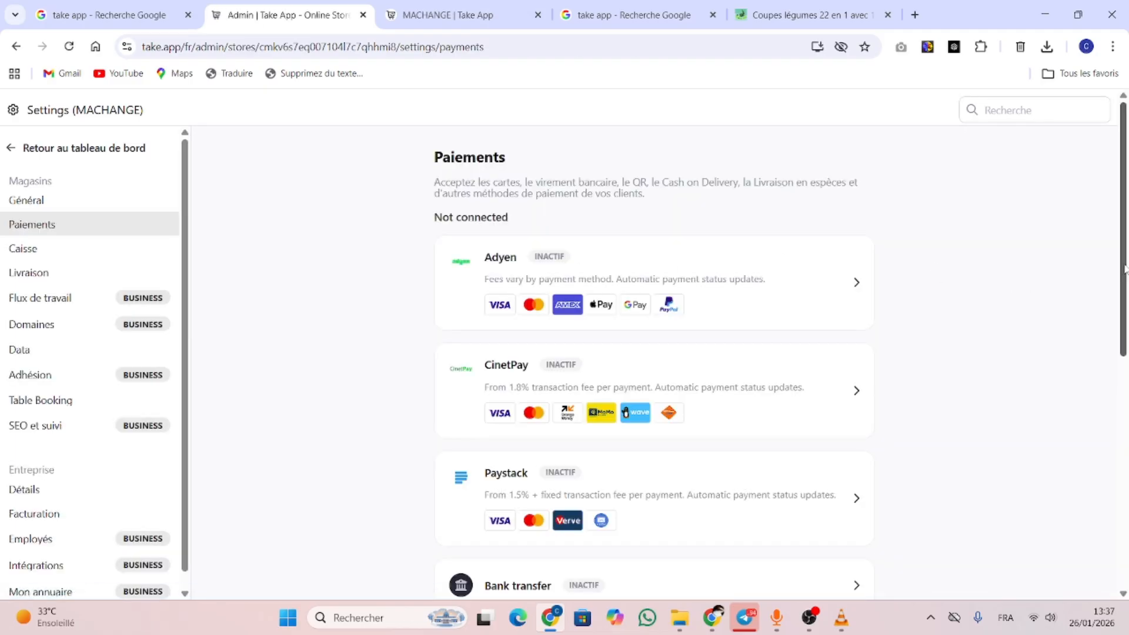
{"action": "left_click_drag", "start_coordinate": [1125, 267], "coordinate": [1126, 544]}
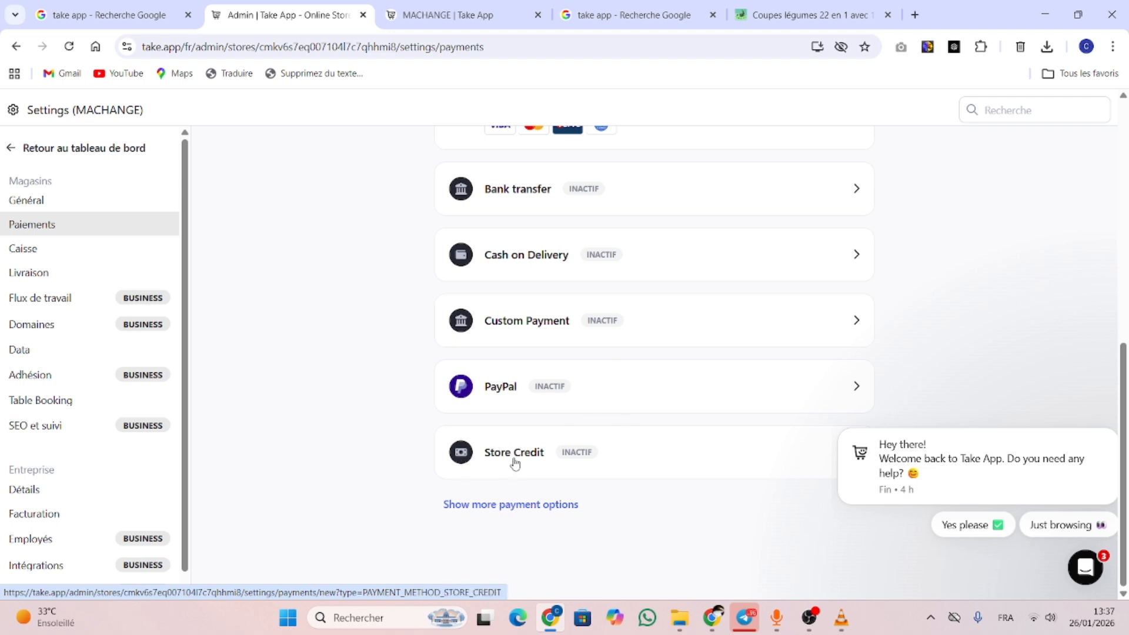
{"action": "left_click", "coordinate": [552, 505]}
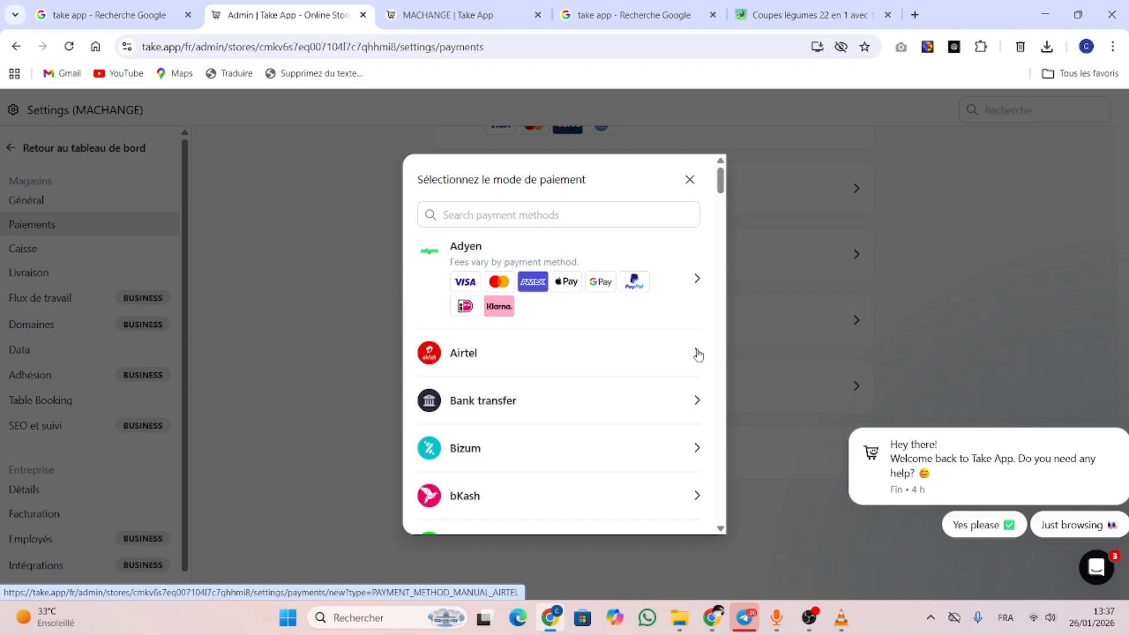
{"action": "left_click", "coordinate": [723, 197]}
{"action": "left_click_drag", "start_coordinate": [724, 204], "coordinate": [719, 249]}
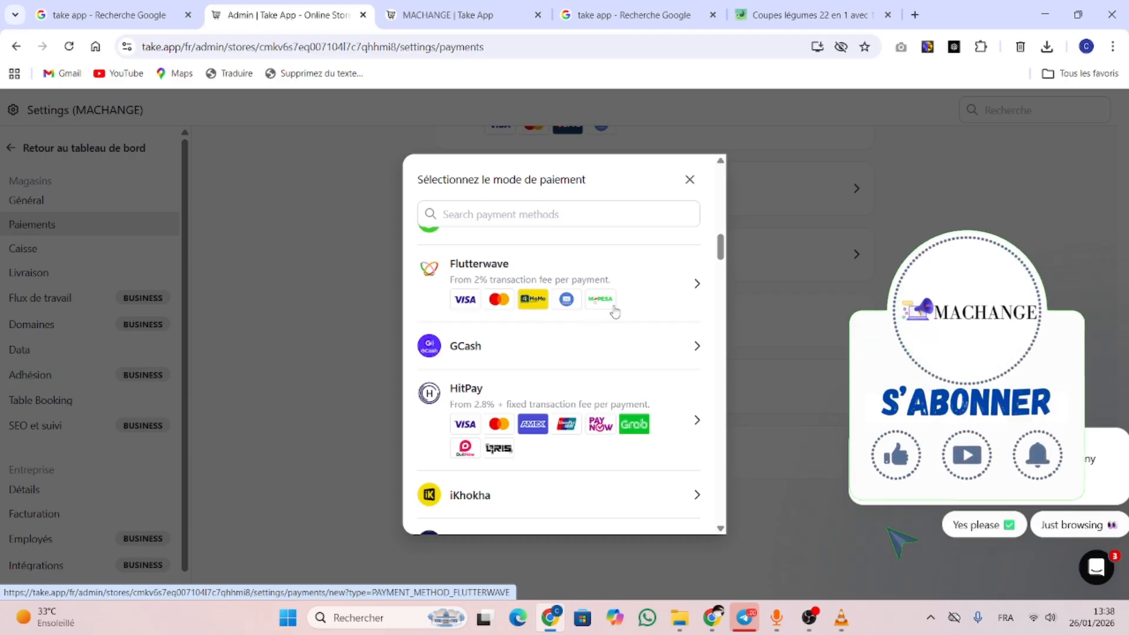
{"action": "left_click_drag", "start_coordinate": [722, 255], "coordinate": [722, 260]}
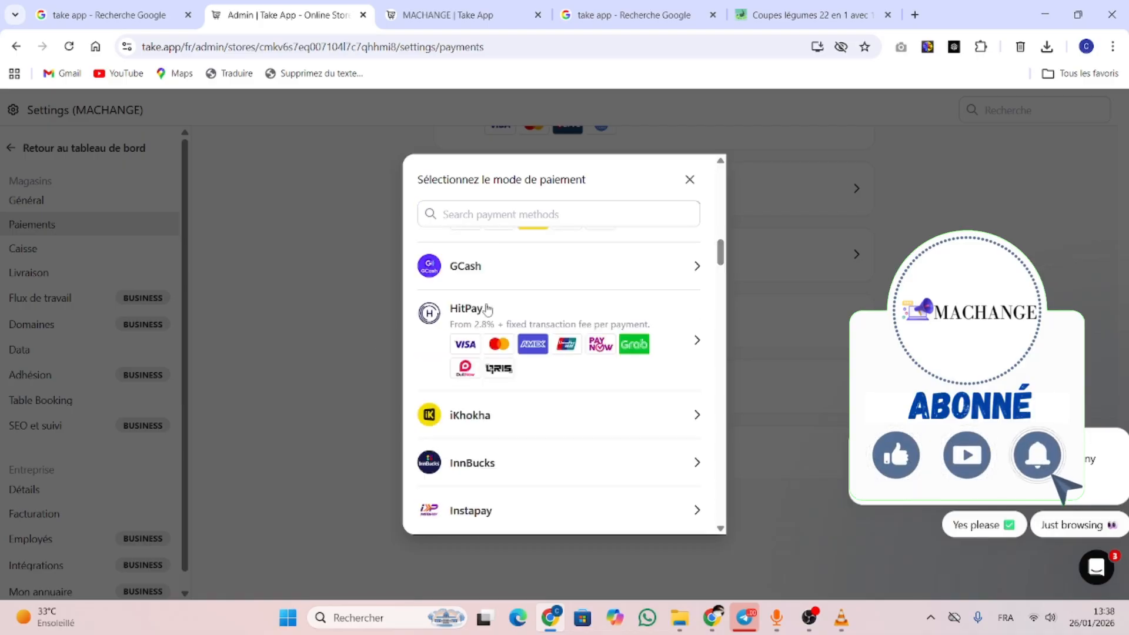
{"action": "scroll", "coordinate": [706, 317], "scroll_direction": "down", "scroll_amount": 10}
{"action": "scroll", "coordinate": [711, 337], "scroll_direction": "up", "scroll_amount": 4}
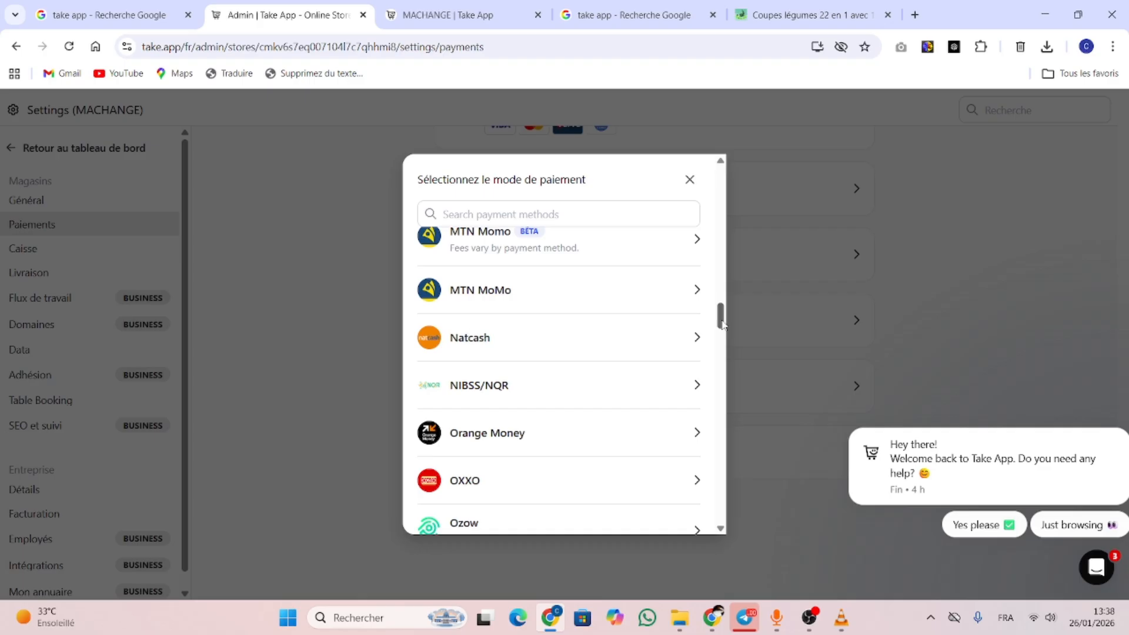
{"action": "left_click", "coordinate": [720, 343]}
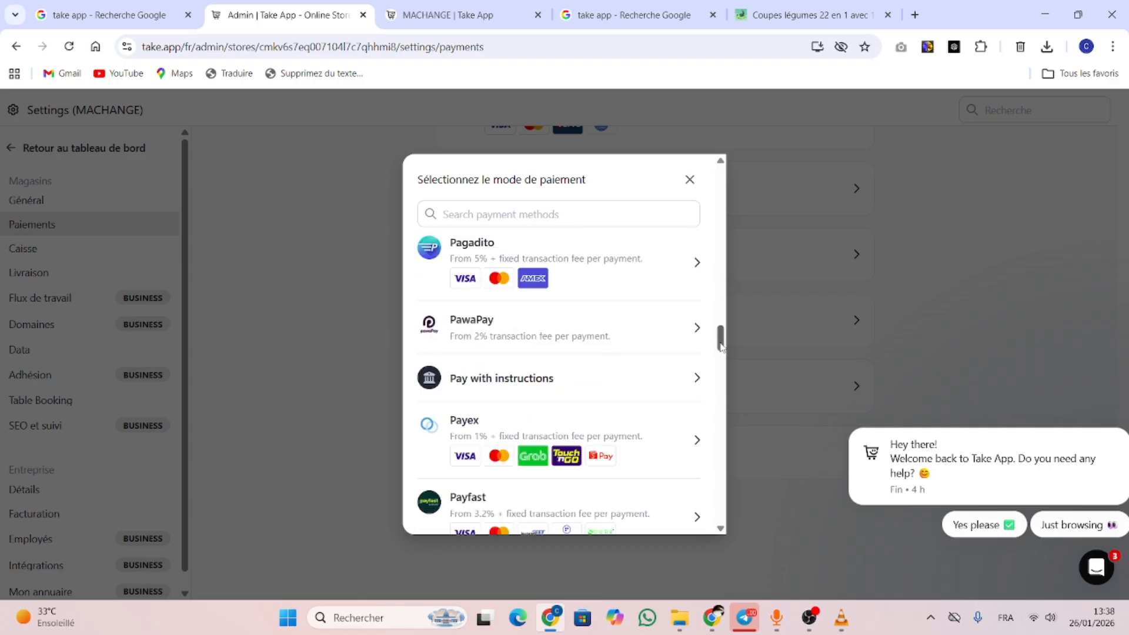
{"action": "left_click_drag", "start_coordinate": [721, 347], "coordinate": [721, 357]}
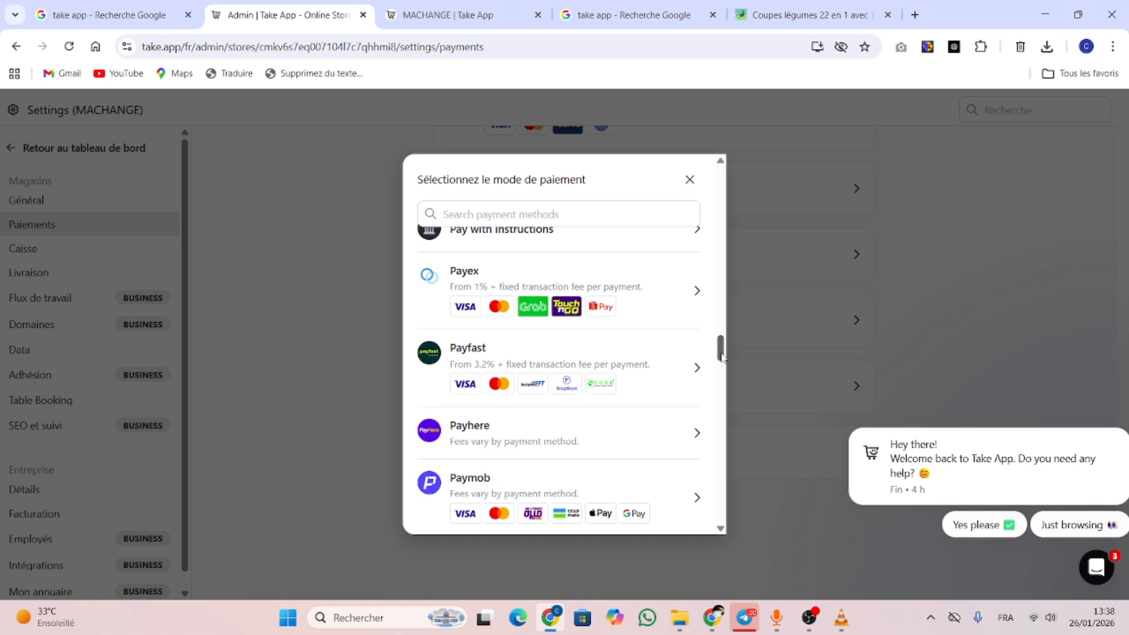
{"action": "left_click_drag", "start_coordinate": [722, 357], "coordinate": [721, 328]}
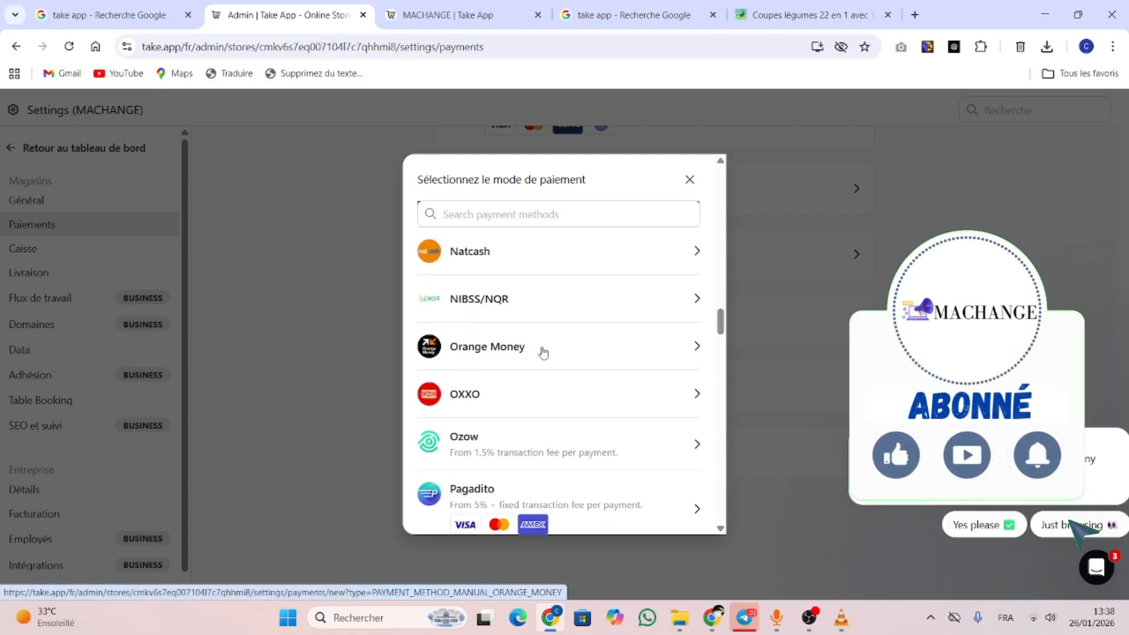
Open the Orange Money setup form with phone identification, +226 code and empty Instruction field
{"action": "left_click", "coordinate": [697, 348]}
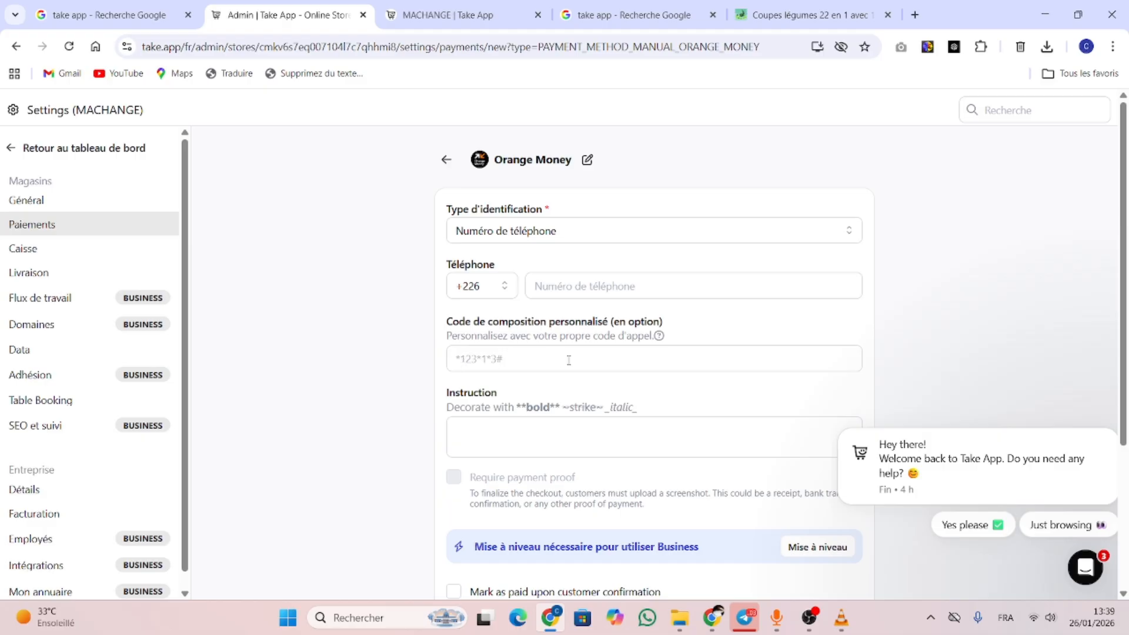
{"action": "scroll", "coordinate": [1125, 304], "scroll_direction": "down", "scroll_amount": 2}
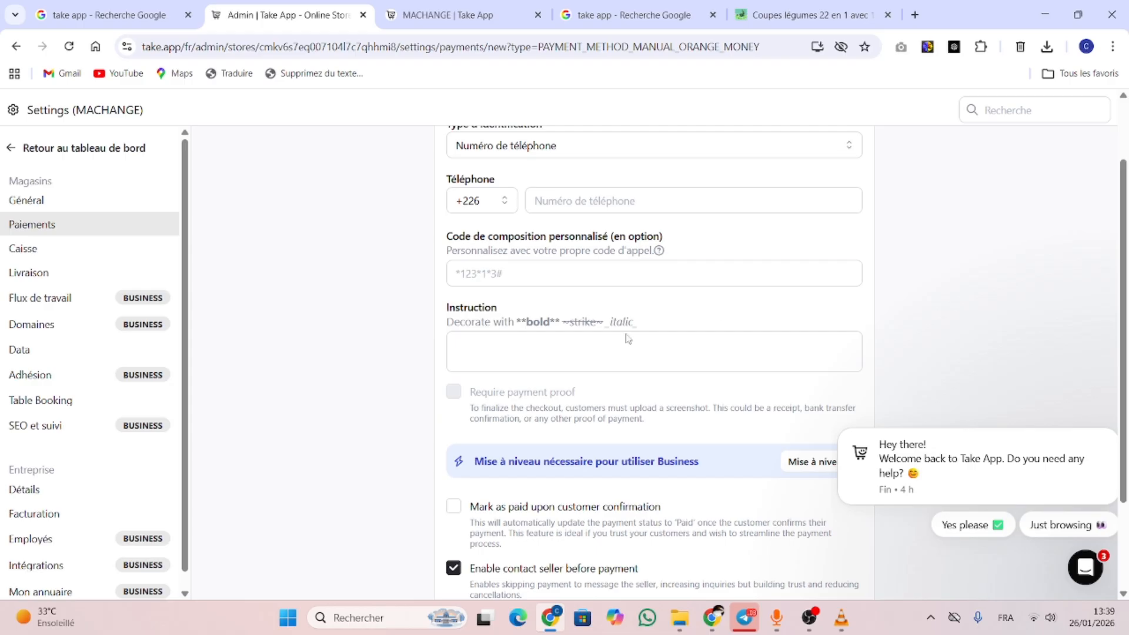
{"action": "left_click", "coordinate": [507, 359]}
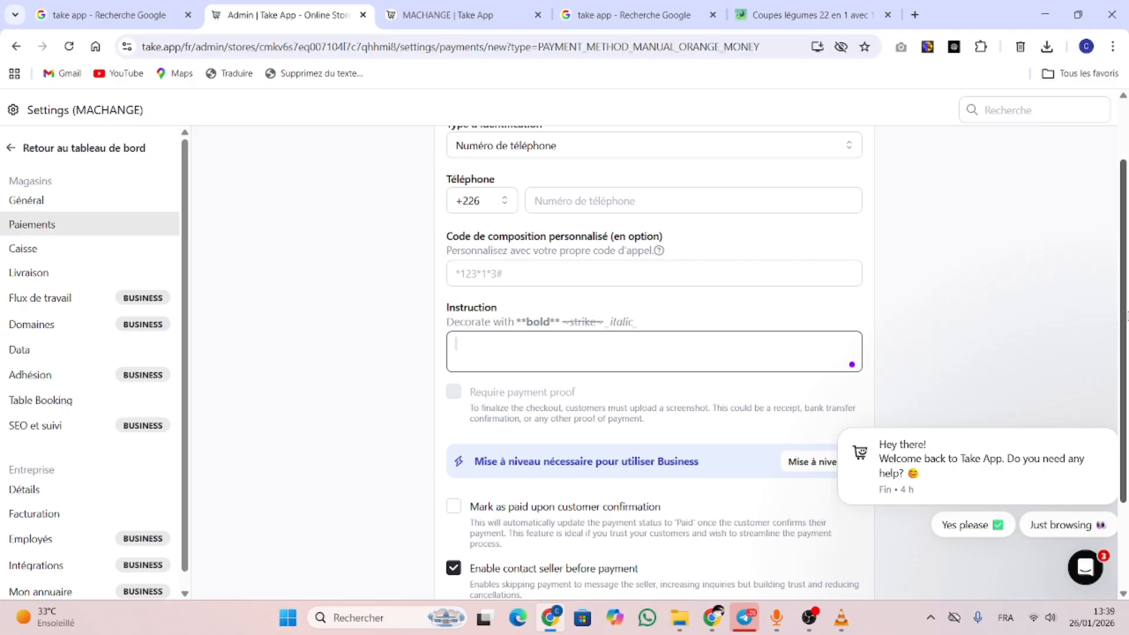
{"action": "scroll", "coordinate": [1123, 420], "scroll_direction": "down", "scroll_amount": 2}
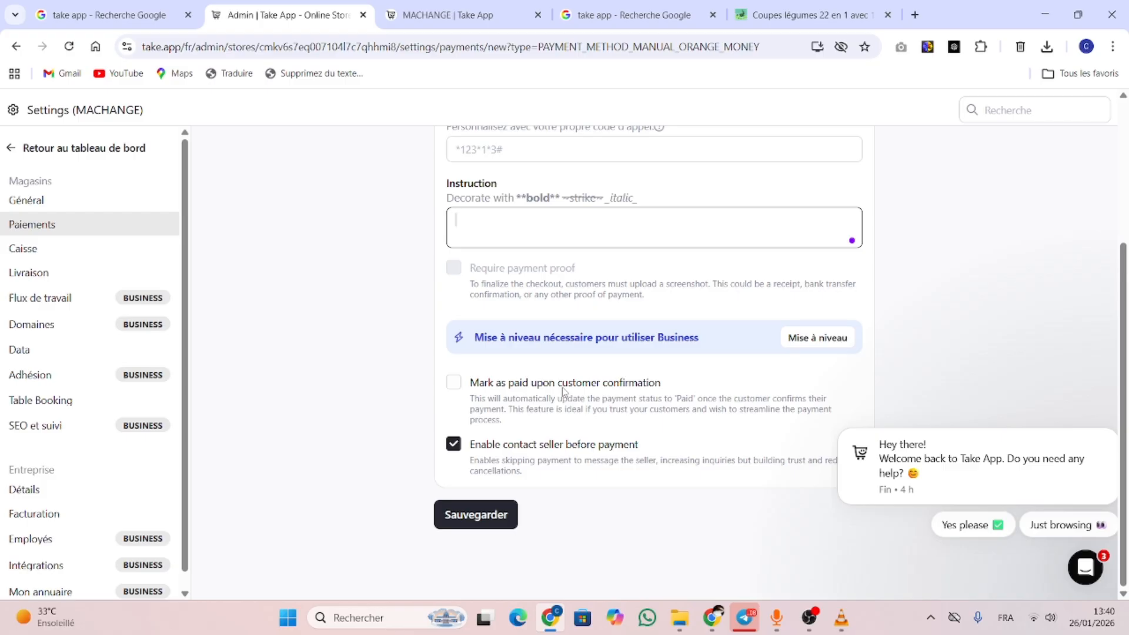
{"action": "left_click_drag", "start_coordinate": [1123, 362], "coordinate": [1125, 116]}
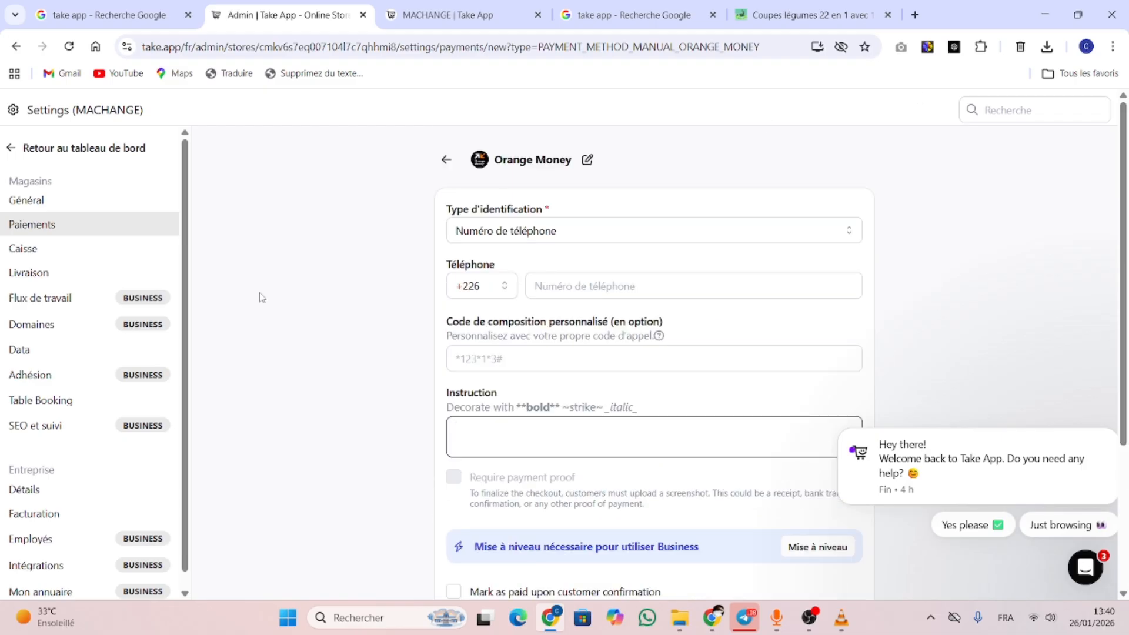
Leave Orange Money unsaved, look at the Airtel form (+228, *155*2#), and return to Paiements
{"action": "left_click", "coordinate": [450, 164]}
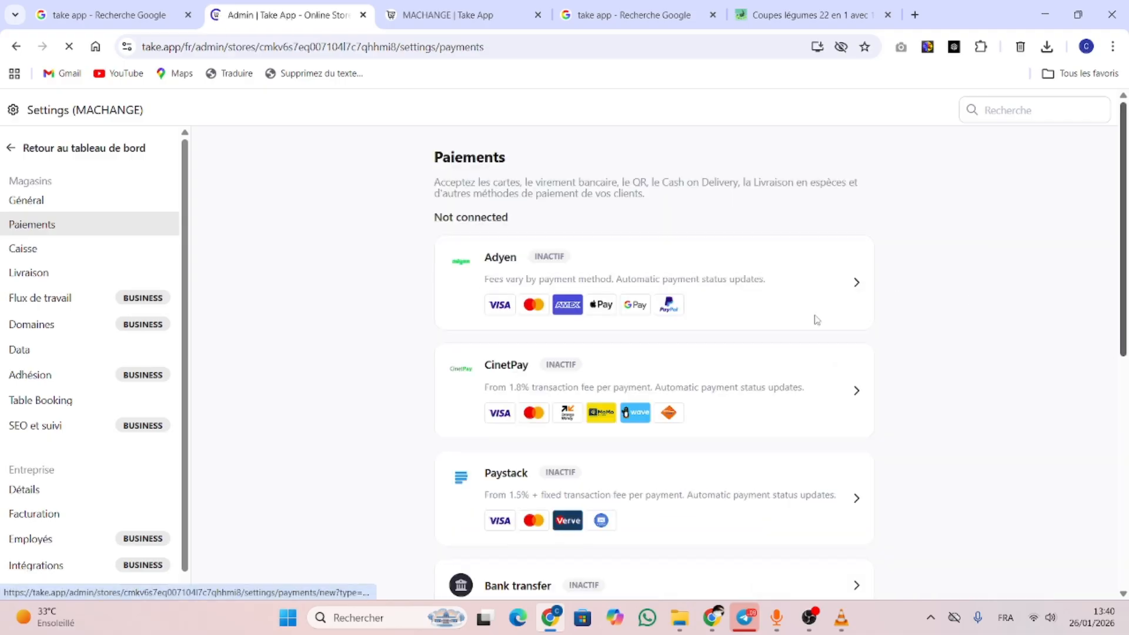
{"action": "scroll", "coordinate": [1124, 264], "scroll_direction": "down", "scroll_amount": 2}
{"action": "scroll", "coordinate": [654, 353], "scroll_direction": "down", "scroll_amount": 5}
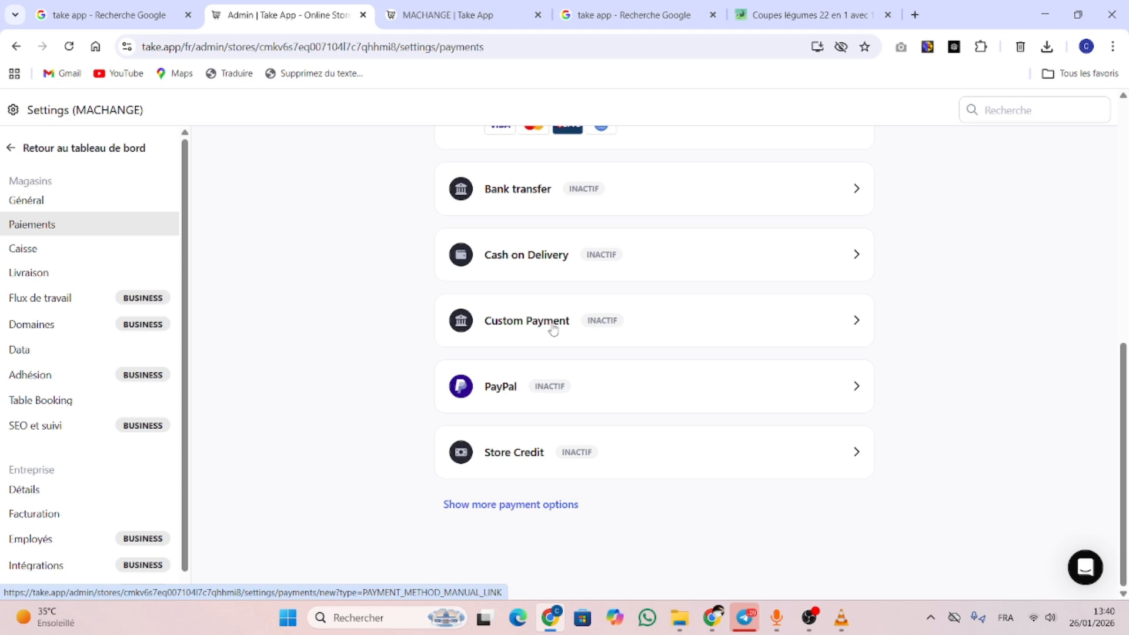
{"action": "mouse_move", "coordinate": [1126, 385]}
{"action": "left_mouse_down"}
{"action": "mouse_move", "coordinate": [1126, 328]}
{"action": "mouse_move", "coordinate": [1124, 405]}
{"action": "left_mouse_up"}
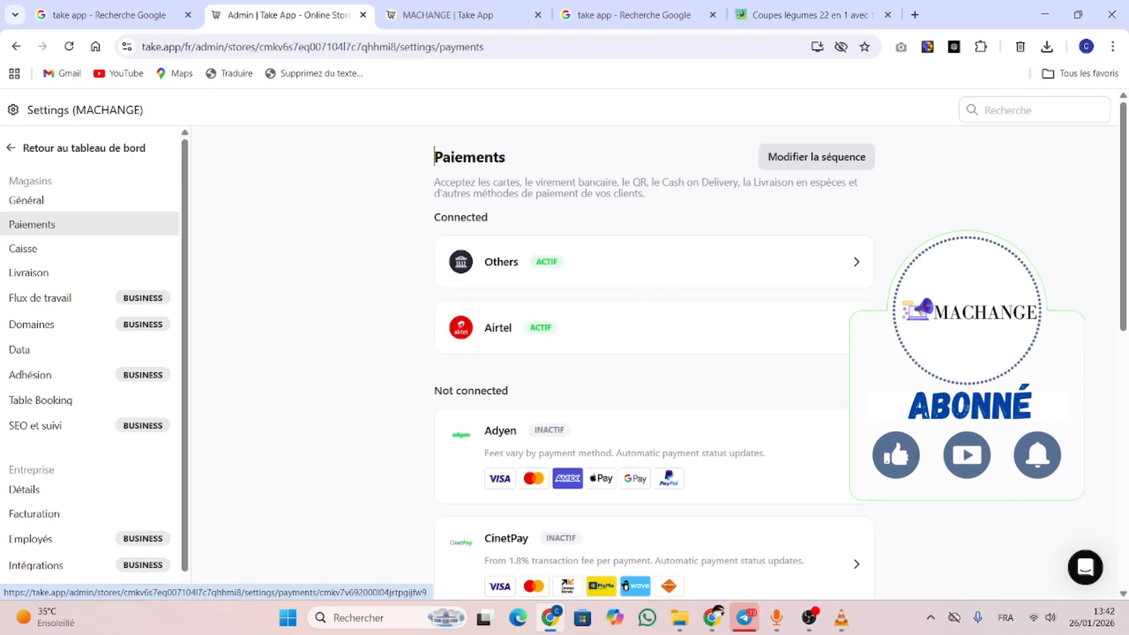
{"action": "left_click", "coordinate": [854, 331]}
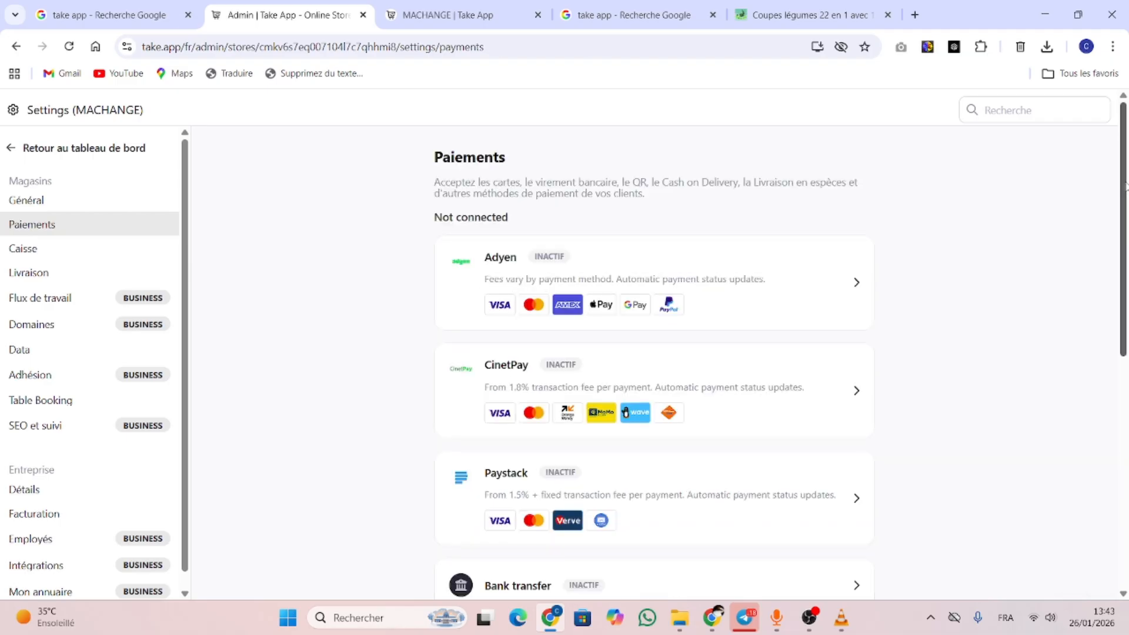
{"action": "left_click_drag", "start_coordinate": [1124, 207], "coordinate": [1128, 437]}
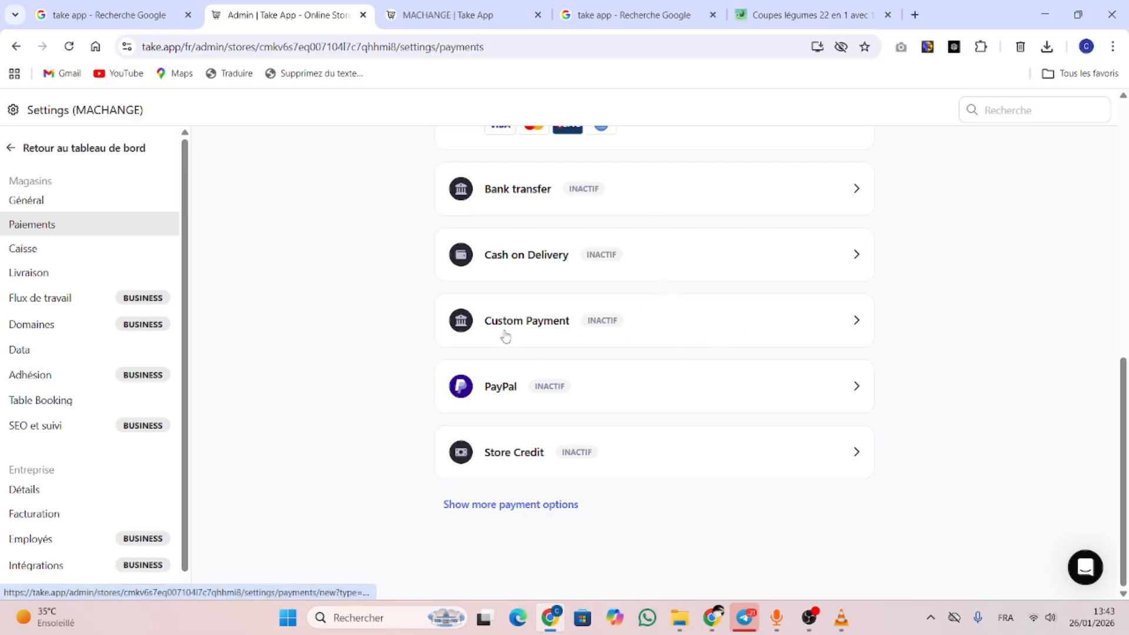
Open the Custom Payment form from its row in the Paiements list, alongside a new browser tab
{"action": "left_click", "coordinate": [856, 321]}
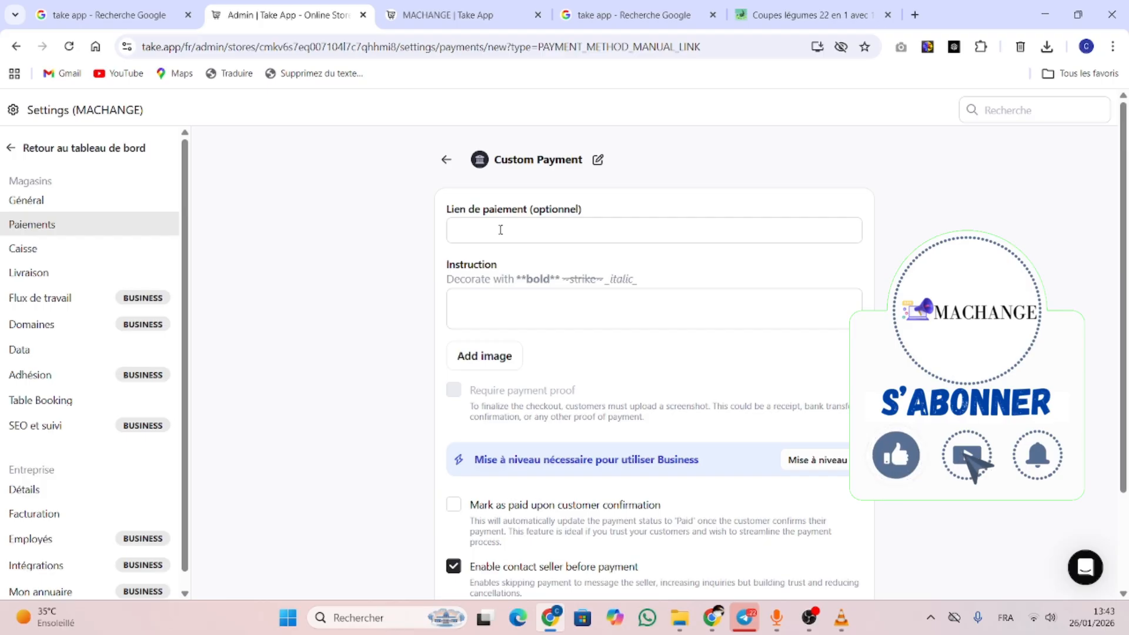
{"action": "left_click", "coordinate": [917, 16]}
Find leekpay.me via Google and copy the Coupes légumes link from Mes Liens
{"action": "type", "text": "le"}
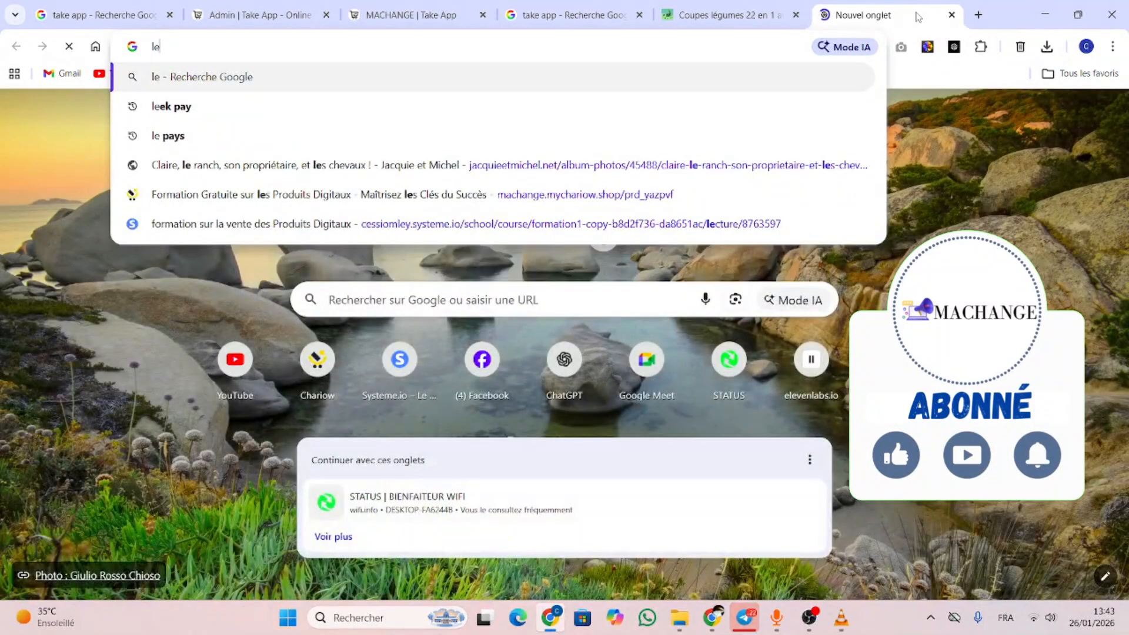
{"action": "left_click", "coordinate": [560, 112]}
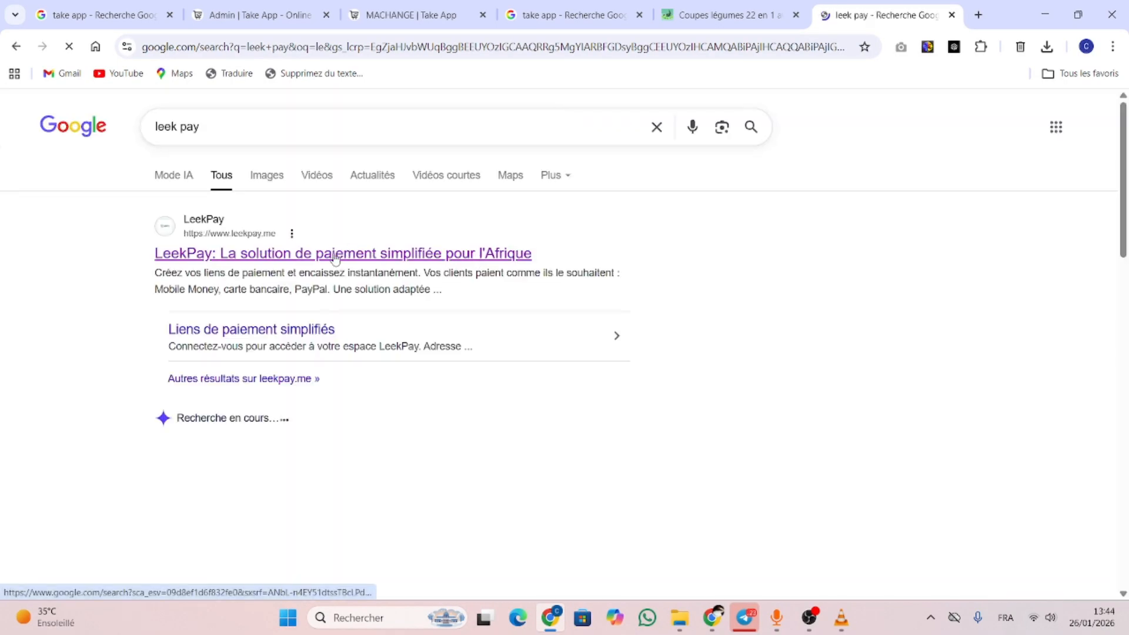
{"action": "left_click", "coordinate": [337, 260]}
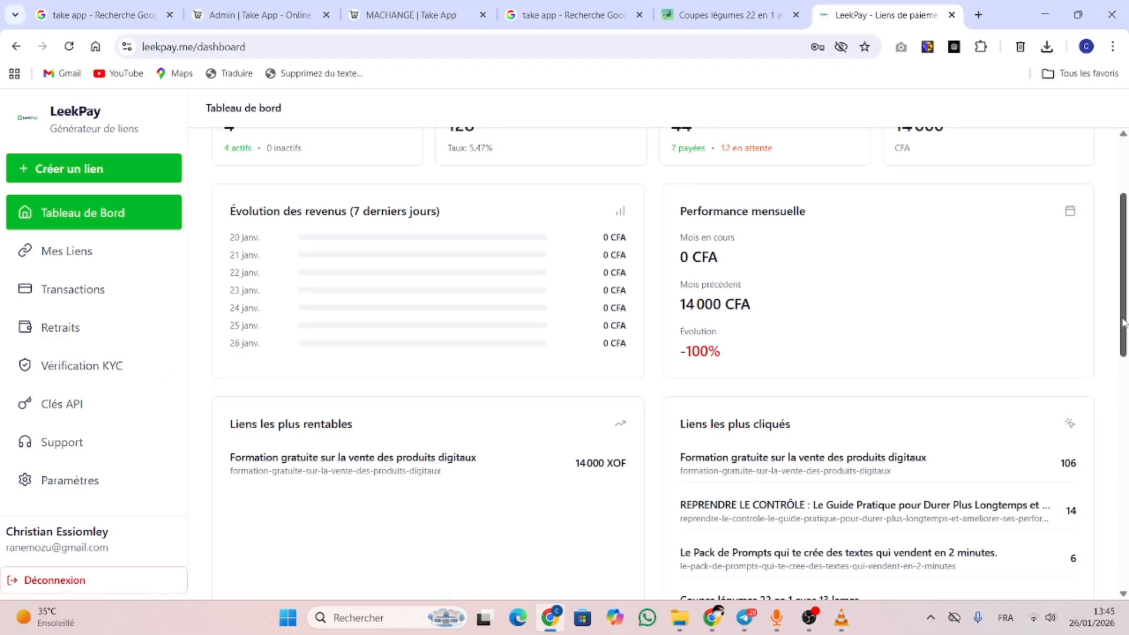
{"action": "left_click", "coordinate": [75, 254]}
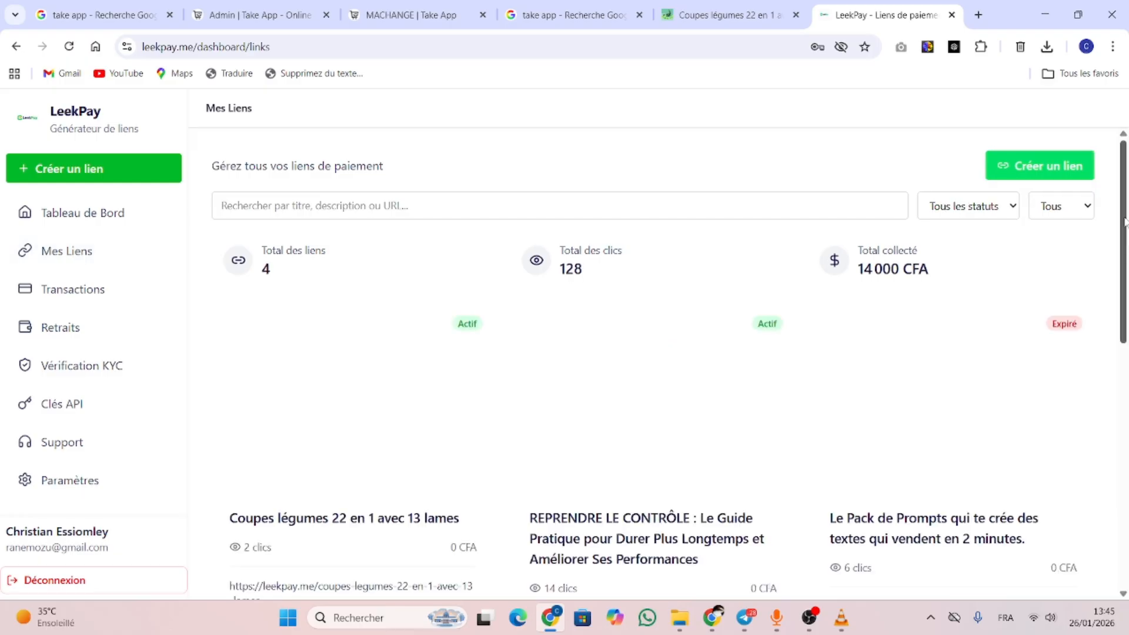
{"action": "scroll", "coordinate": [246, 378], "scroll_direction": "down", "scroll_amount": 4}
{"action": "left_click", "coordinate": [240, 394]}
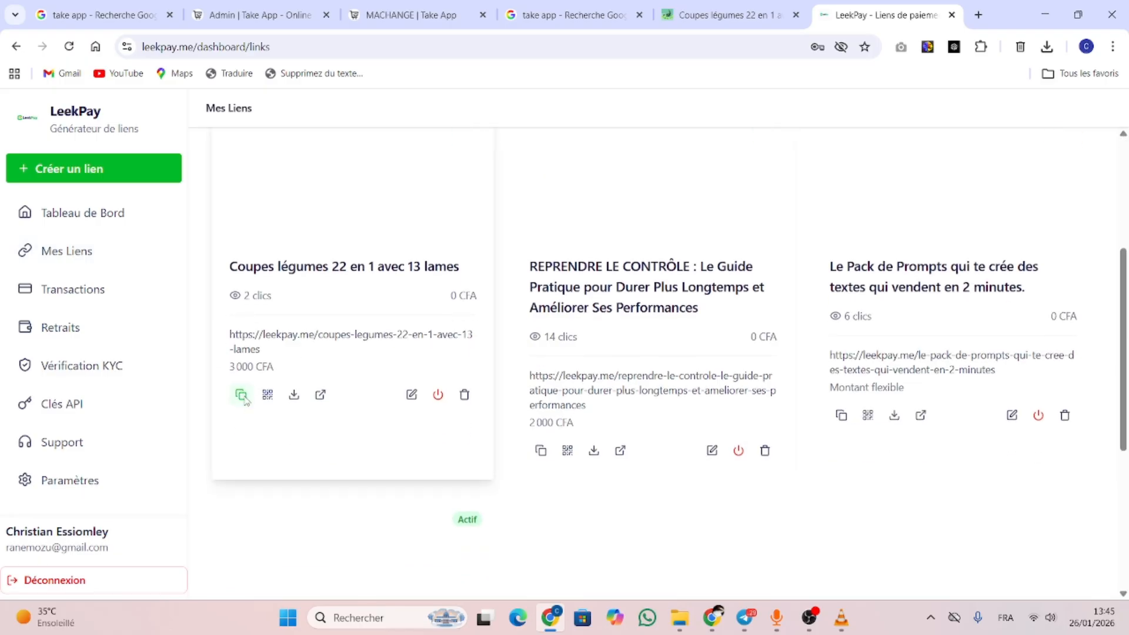
{"action": "left_click", "coordinate": [256, 16]}
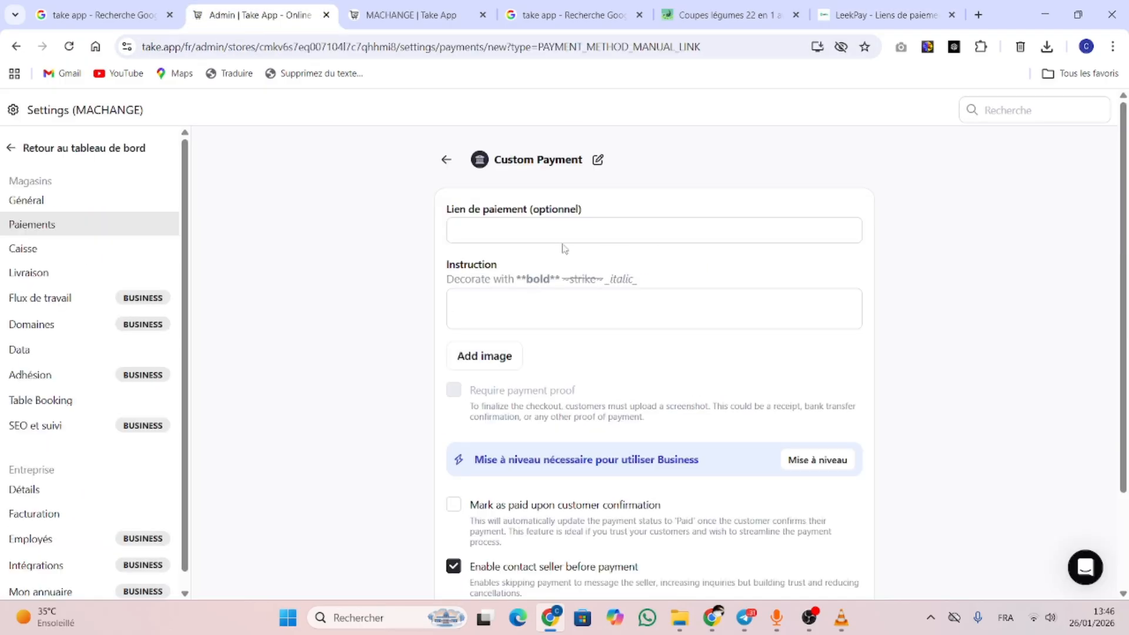
{"action": "left_click", "coordinate": [540, 237]}
{"action": "type", "text": "https://leekpay.me/coupes-legumes-22-en-1-avec-13-lames"}
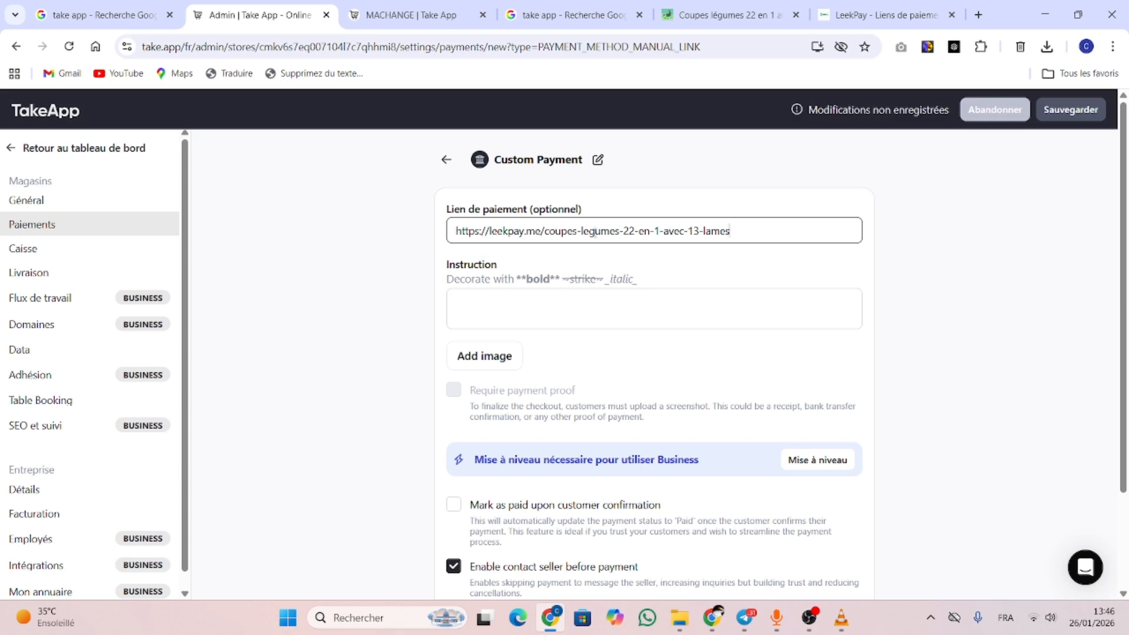
{"action": "left_click", "coordinate": [509, 305]}
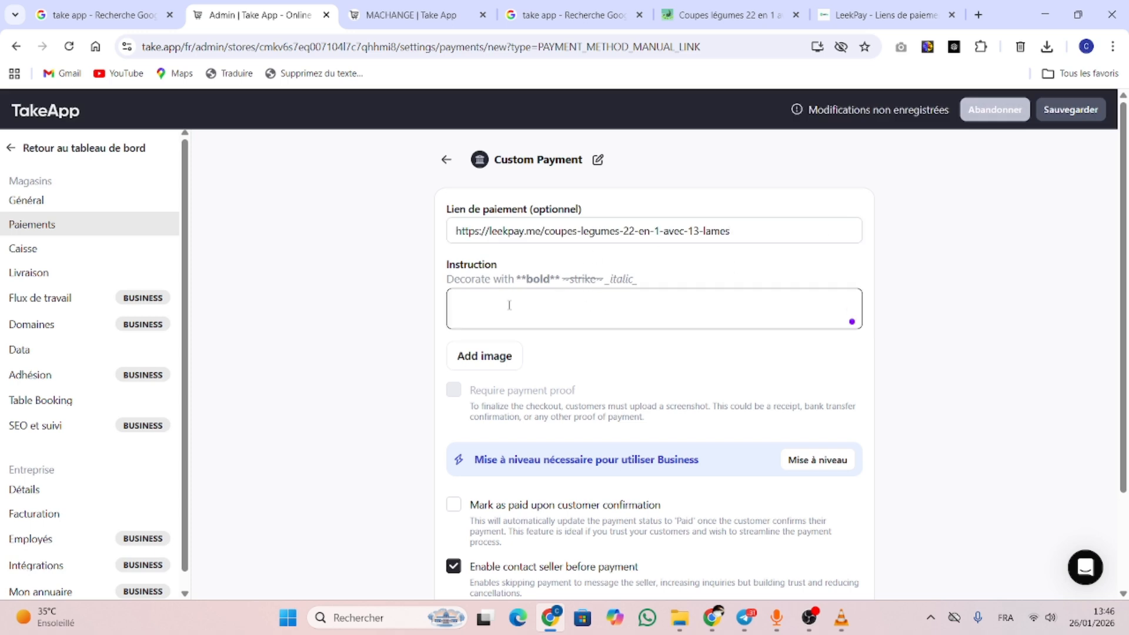
Copy the Coupes légumes price and 3 000 FCFA deposit text from its product page
{"action": "left_click", "coordinate": [726, 15]}
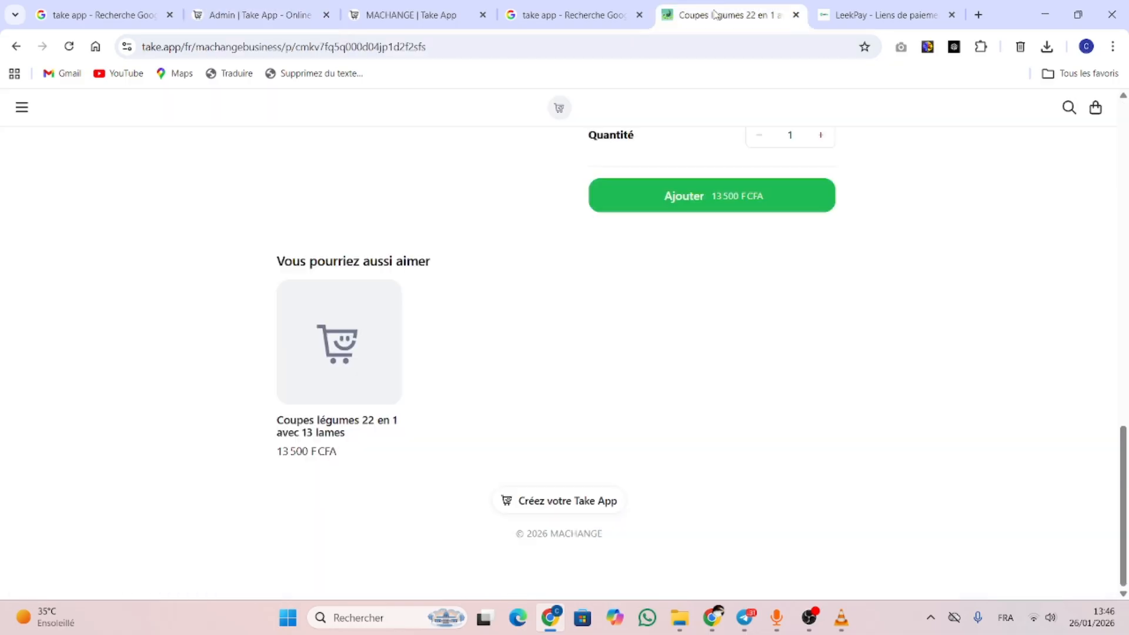
{"action": "scroll", "coordinate": [577, 221], "scroll_direction": "up", "scroll_amount": 15}
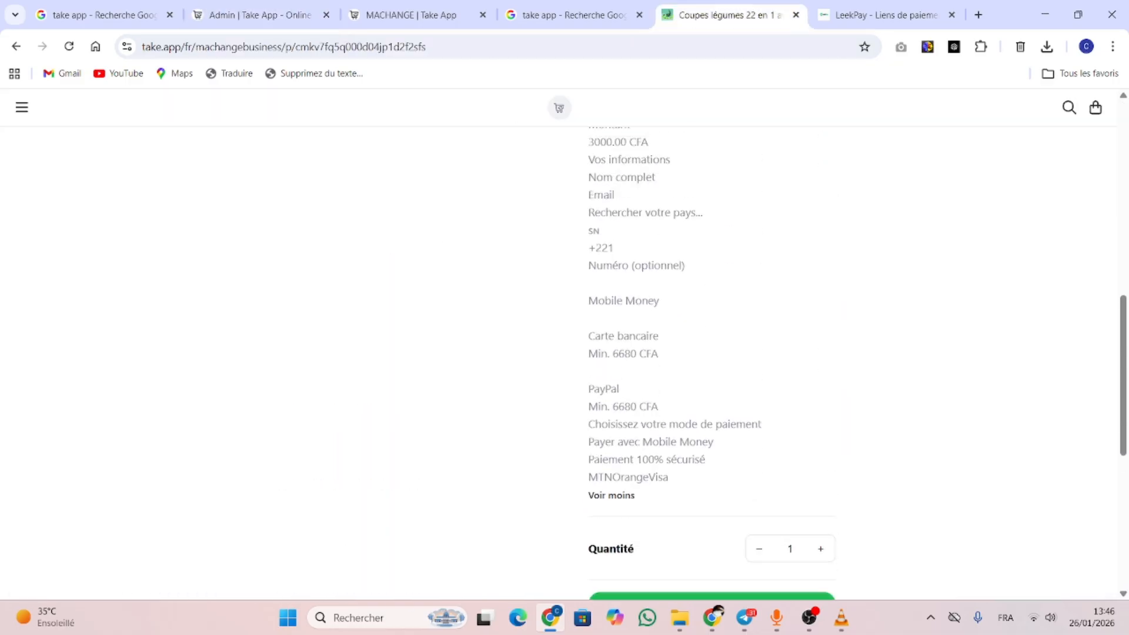
{"action": "scroll", "coordinate": [590, 227], "scroll_direction": "up", "scroll_amount": 3}
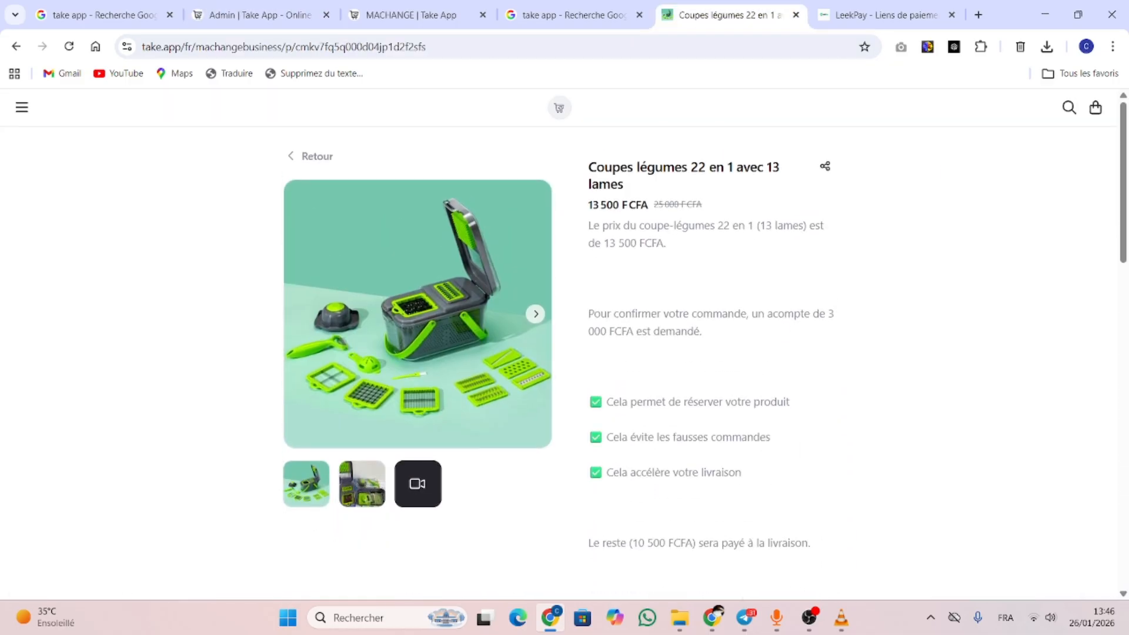
{"action": "left_click_drag", "start_coordinate": [588, 226], "coordinate": [853, 290]}
{"action": "scroll", "coordinate": [824, 547], "scroll_direction": "down", "scroll_amount": 5}
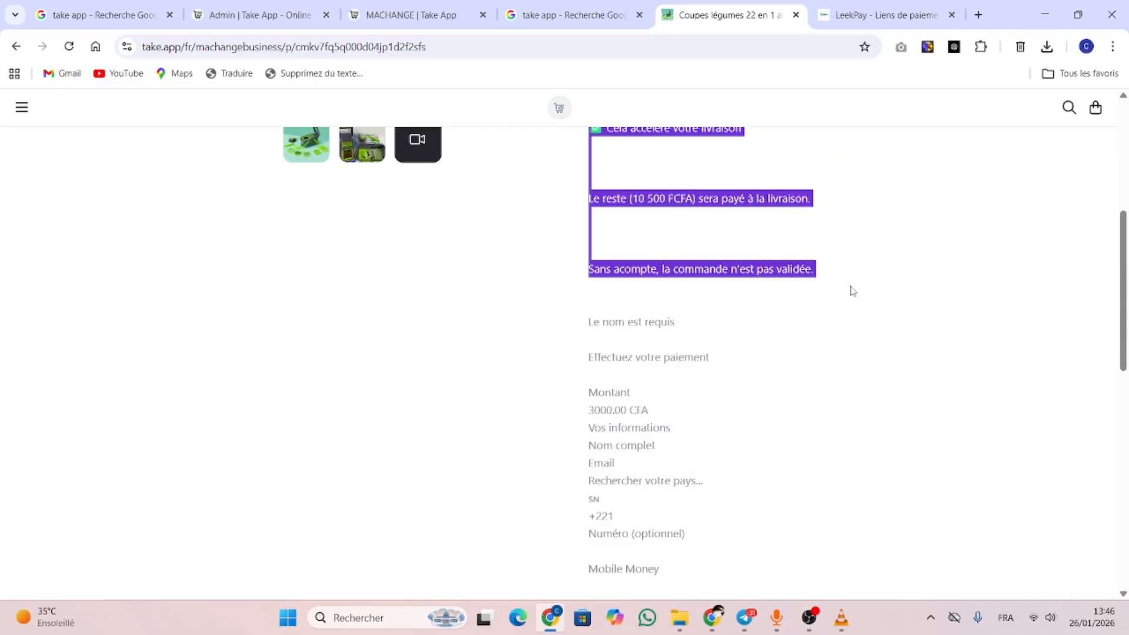
{"action": "left_click", "coordinate": [406, 14]}
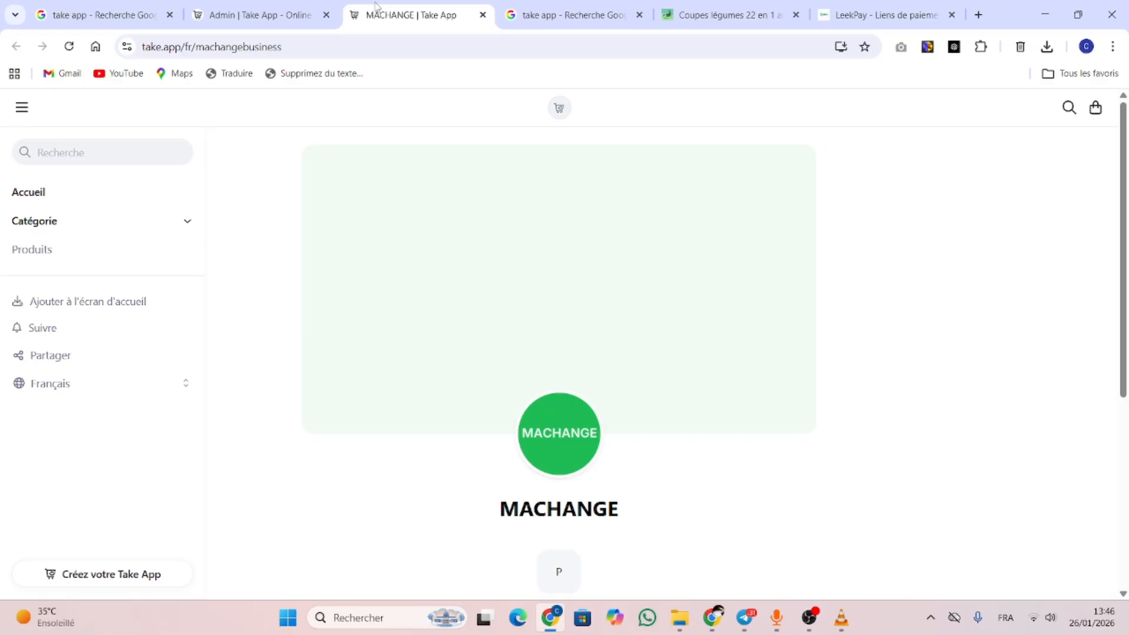
Paste the deposit description and price sentence into the Custom Payment instructions
{"action": "left_click", "coordinate": [243, 14]}
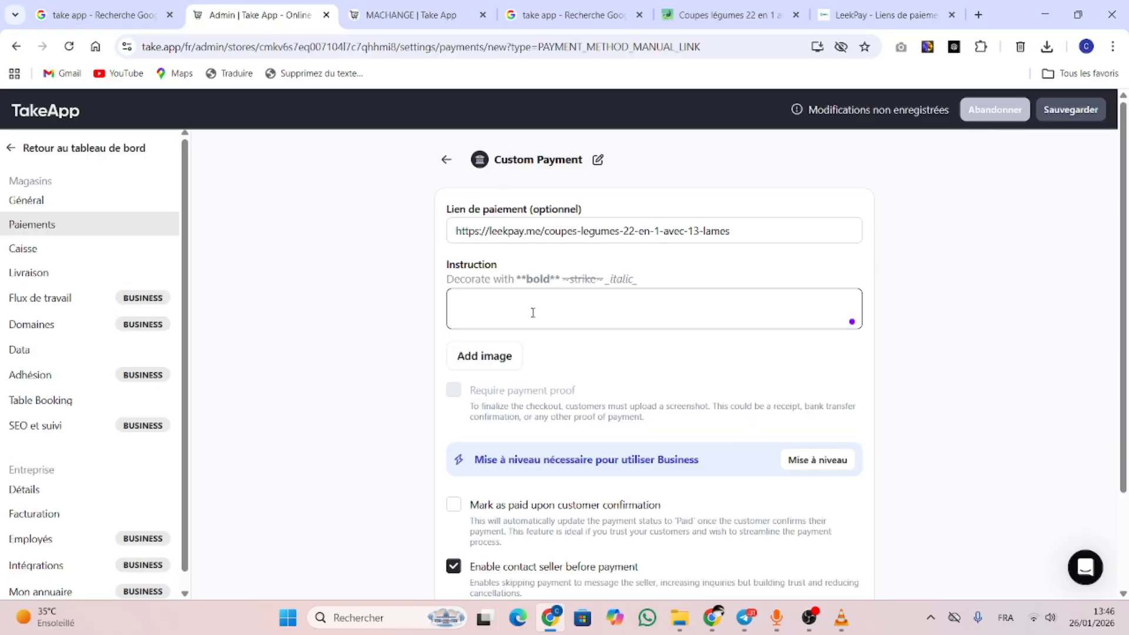
{"action": "type", "text": "Sans acompte, la commande n'est pas validée."}
{"action": "key", "text": "BackSpace"}
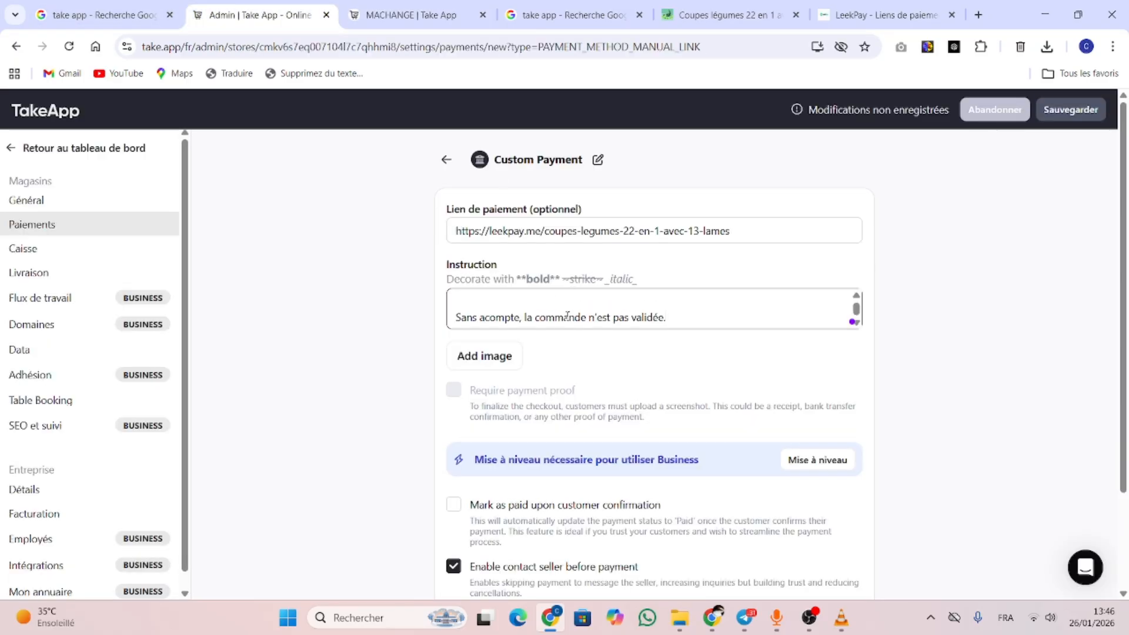
{"action": "left_click", "coordinate": [456, 318]}
{"action": "type", "text": "Le prix du coupe légumes 22 en 1 (13 lames) est de 13 500 FCFA."}
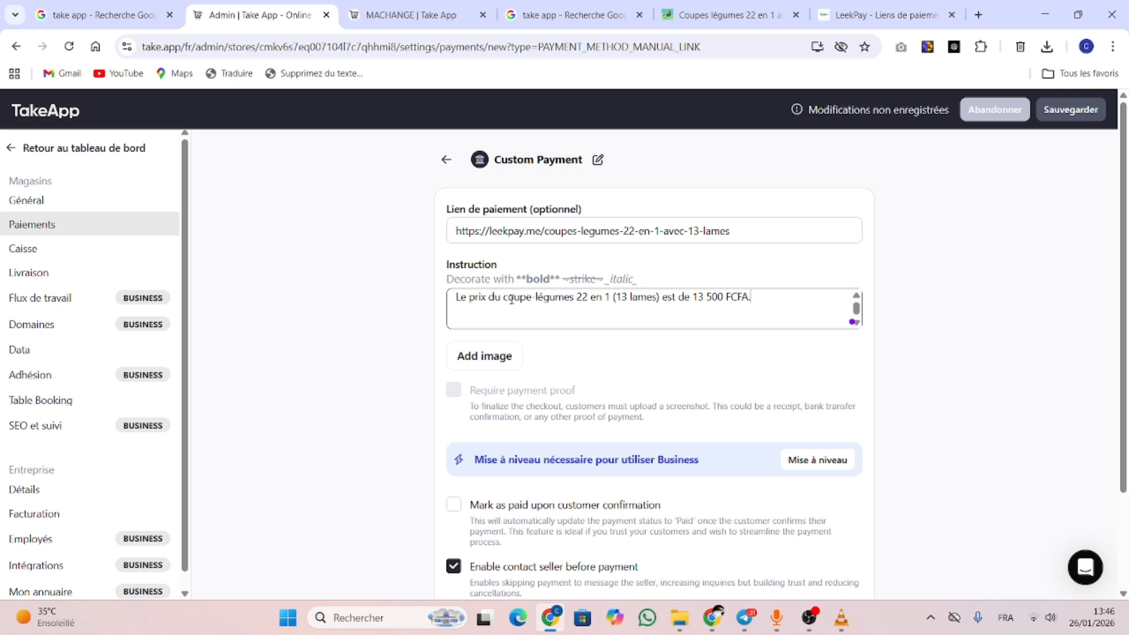
Add three ✅ lines: reserving the product, avoiding fake orders, and faster delivery
{"action": "key", "text": "Down"}
{"action": "key", "text": "Down"}
{"action": "key", "text": "Down"}
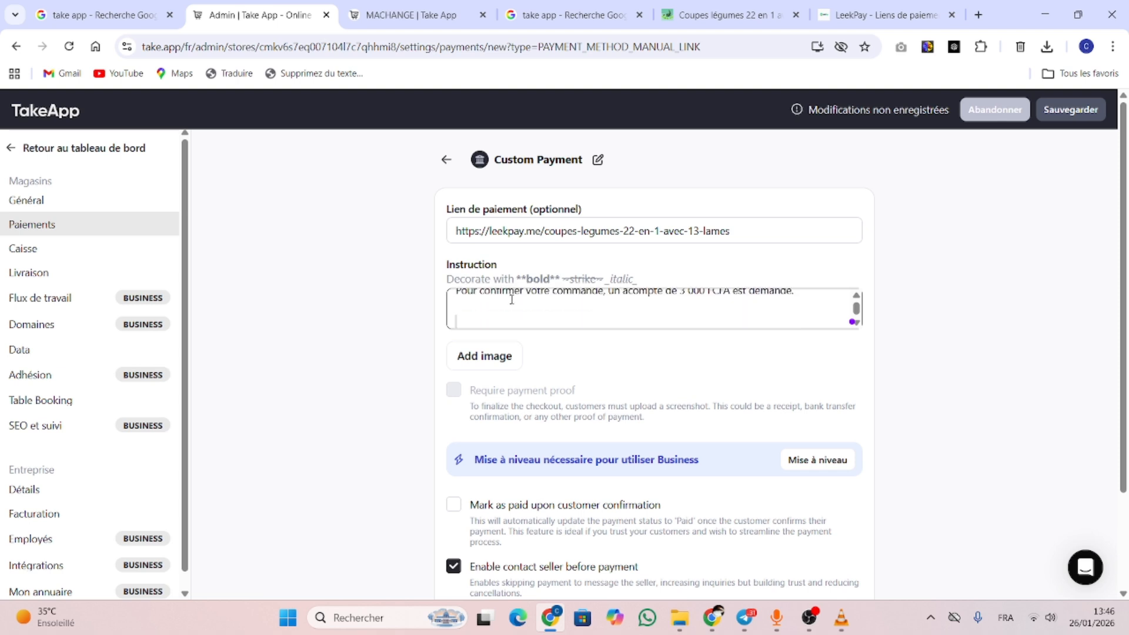
{"action": "key", "text": "Up"}
{"action": "key", "text": "Down"}
{"action": "key", "text": "Down"}
{"action": "key", "text": "Down"}
{"action": "key", "text": "Down"}
{"action": "key", "text": "Down"}
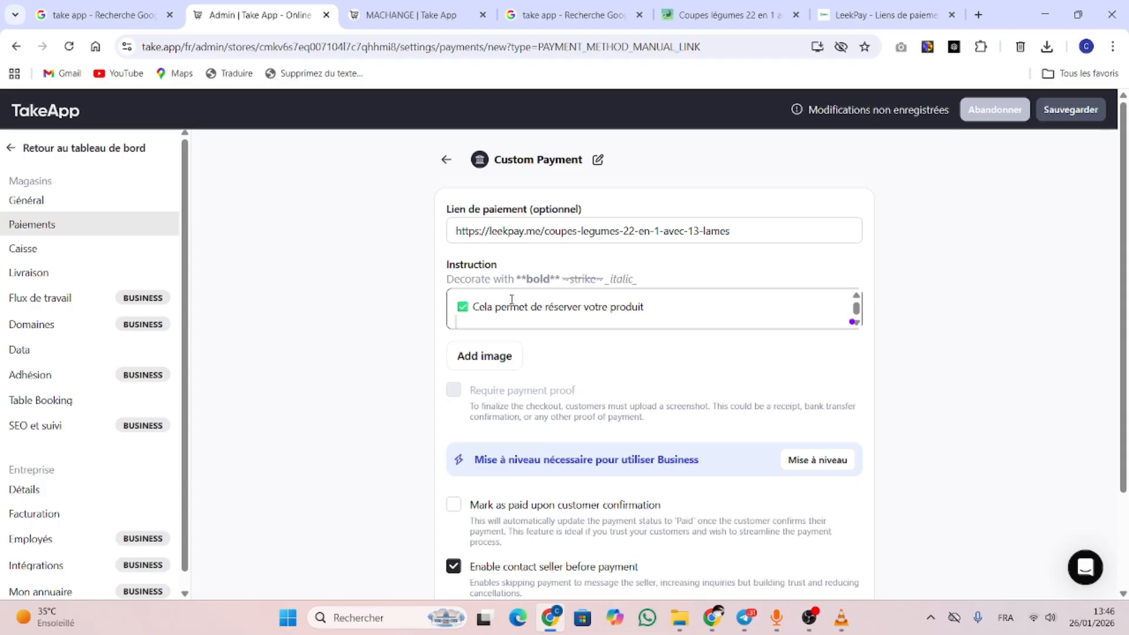
{"action": "key", "text": "Down"}
{"action": "key", "text": "Down"}
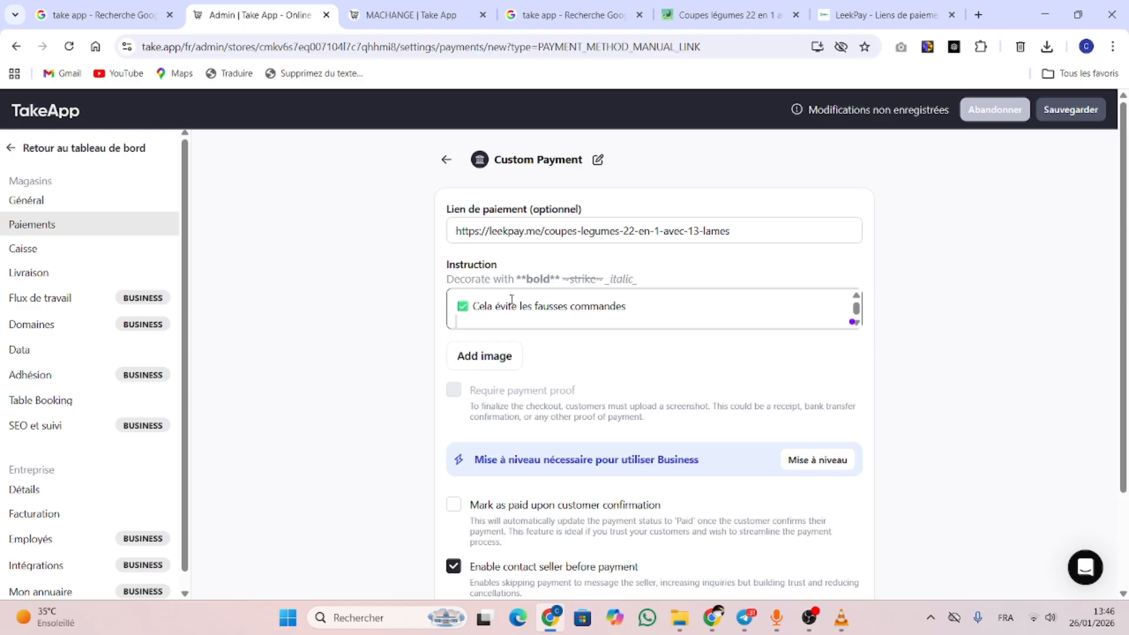
{"action": "key", "text": "Down"}
{"action": "key", "text": "Down"}
{"action": "scroll", "coordinate": [480, 369], "scroll_direction": "down", "scroll_amount": 2}
Save the new Custom Payment method, then open the Airtel payment method's settings
{"action": "left_click", "coordinate": [476, 514]}
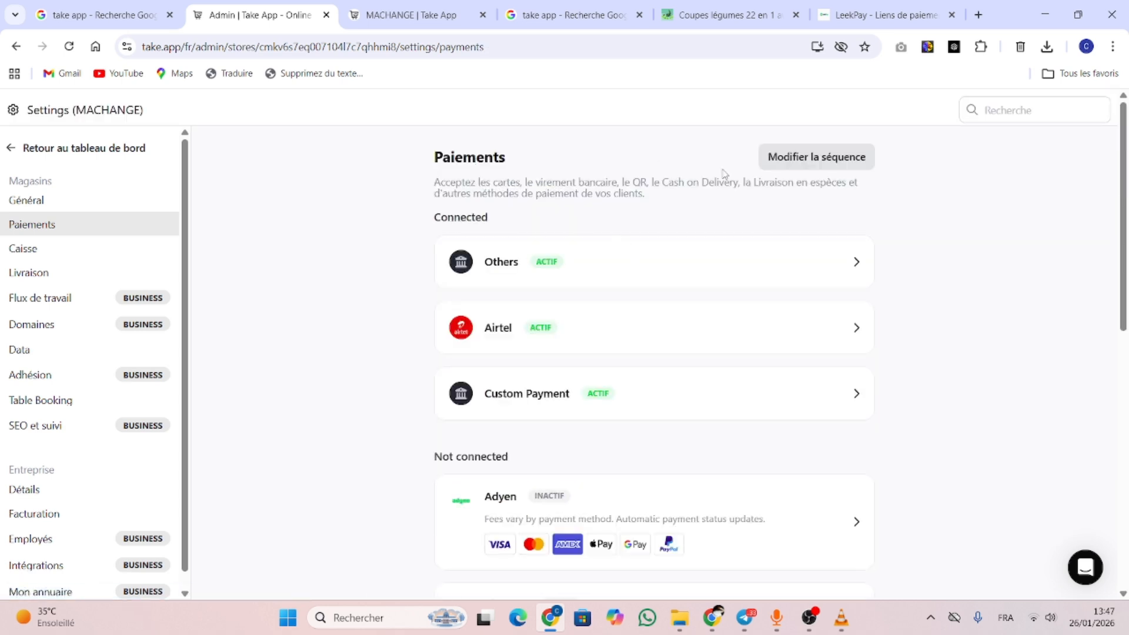
{"action": "left_click", "coordinate": [858, 327]}
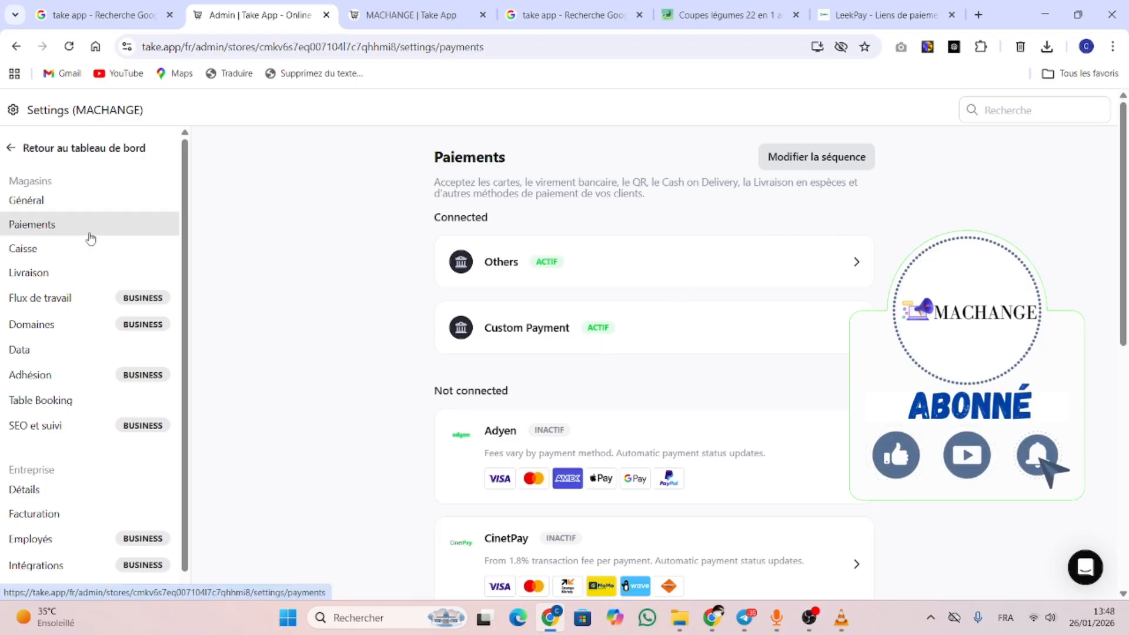
Review the Caisse checkout settings down to the Paiement section, then open Livraison settings
{"action": "left_click", "coordinate": [24, 252]}
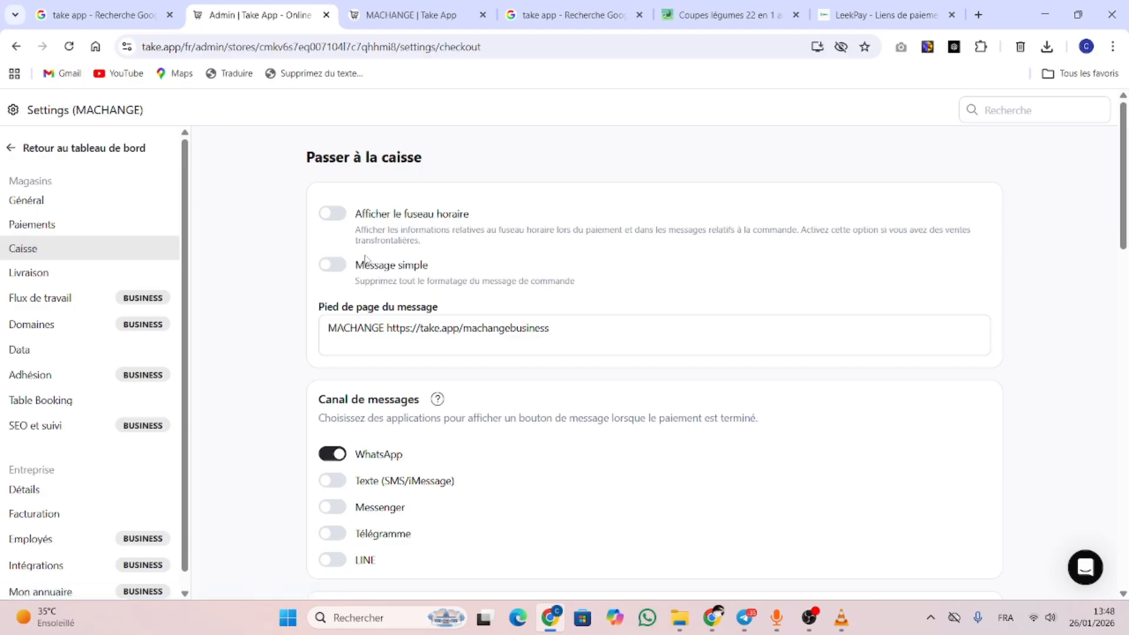
{"action": "left_click_drag", "start_coordinate": [1125, 170], "coordinate": [1126, 301]}
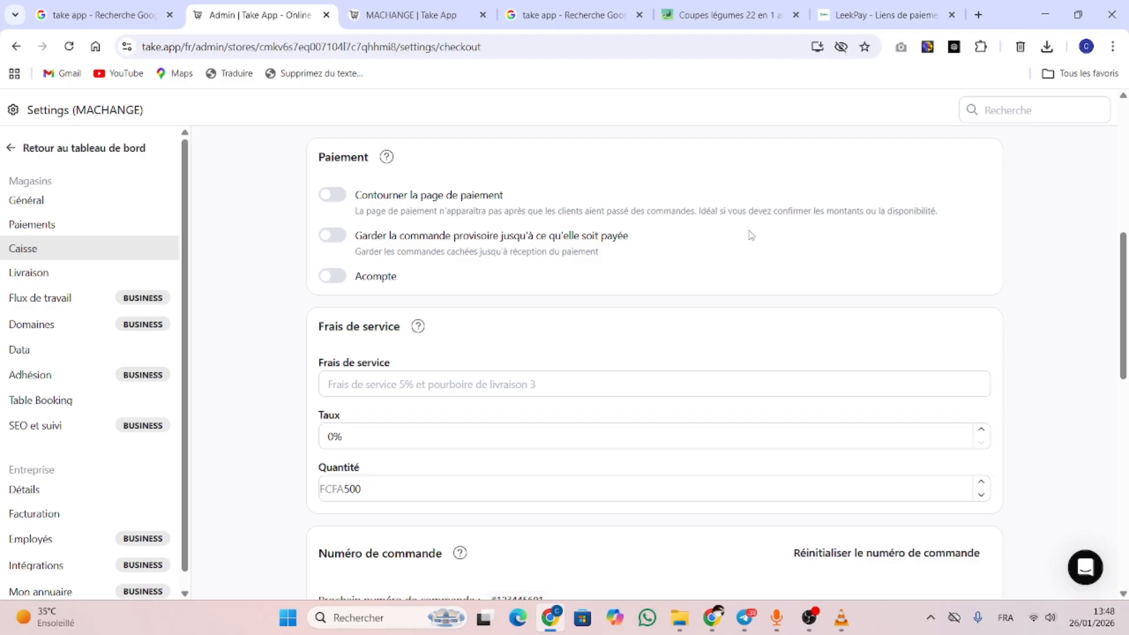
{"action": "left_click", "coordinate": [31, 279]}
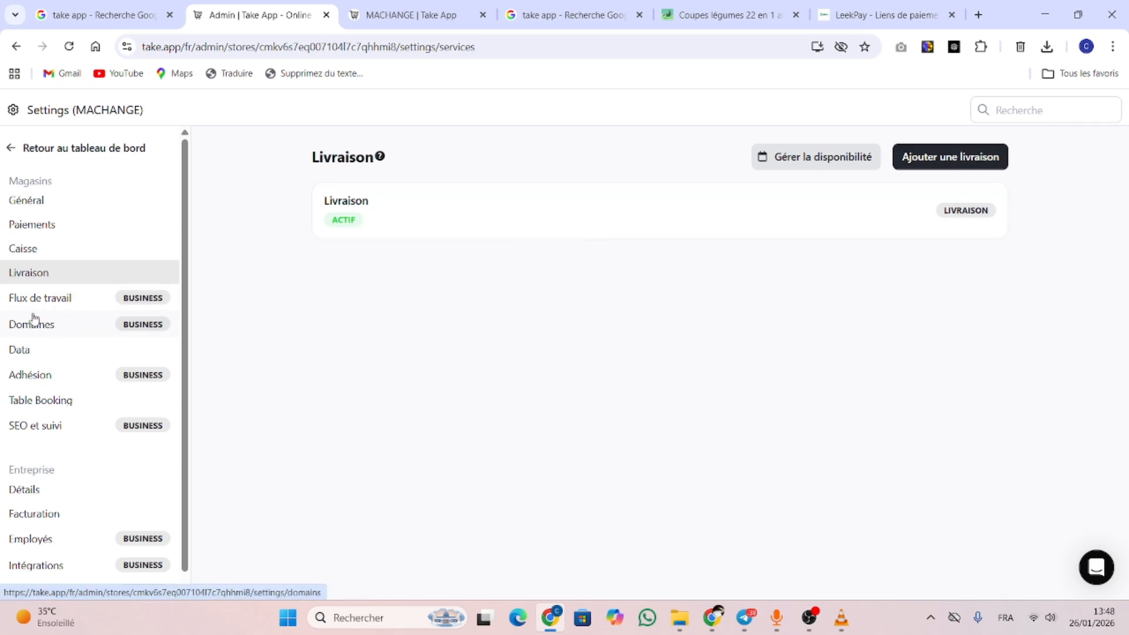
Open SEO et suivi and inspect the Meta Pixel, Tiktok Pixel and Google Analytics ID fields
{"action": "left_click", "coordinate": [40, 430]}
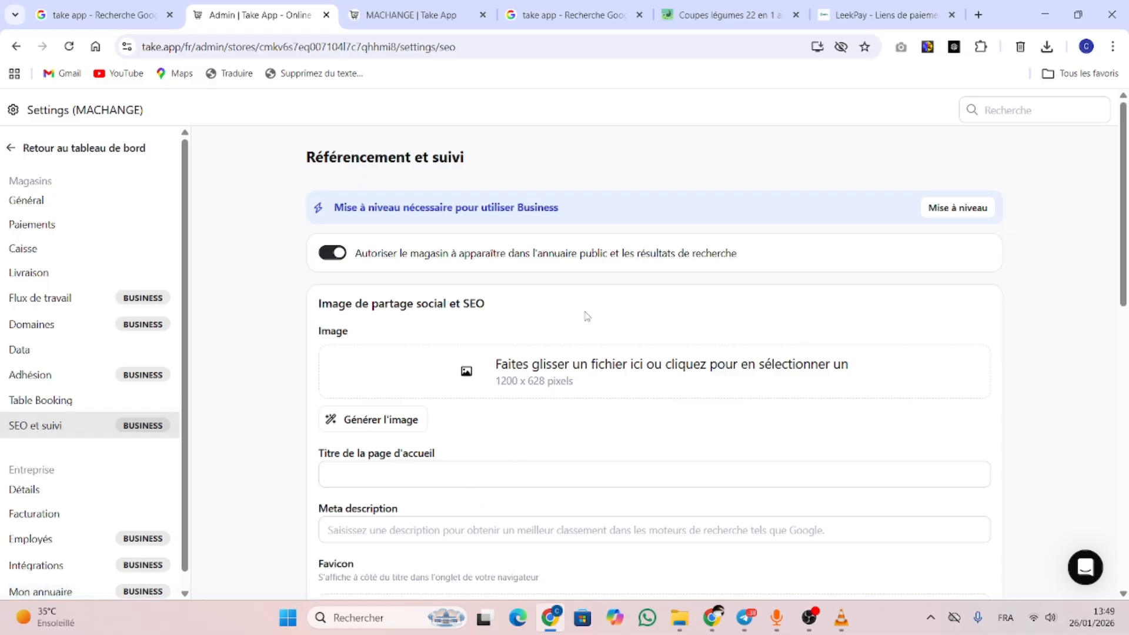
{"action": "scroll", "coordinate": [1123, 218], "scroll_direction": "down", "scroll_amount": 1}
{"action": "left_click_drag", "start_coordinate": [1127, 218], "coordinate": [1127, 395]}
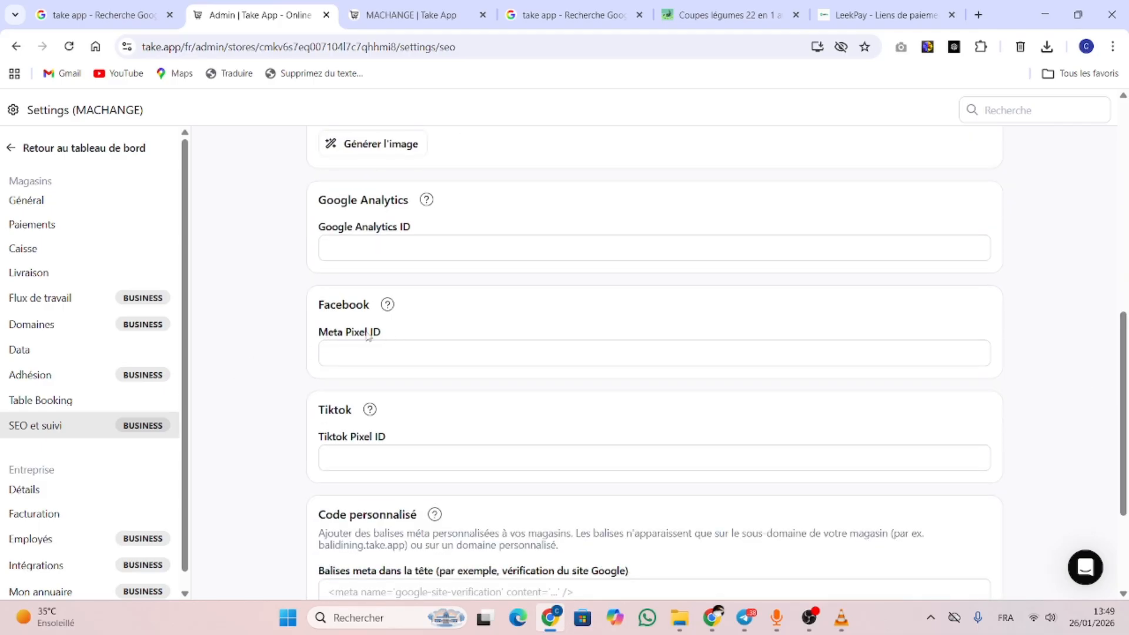
{"action": "left_click", "coordinate": [362, 357]}
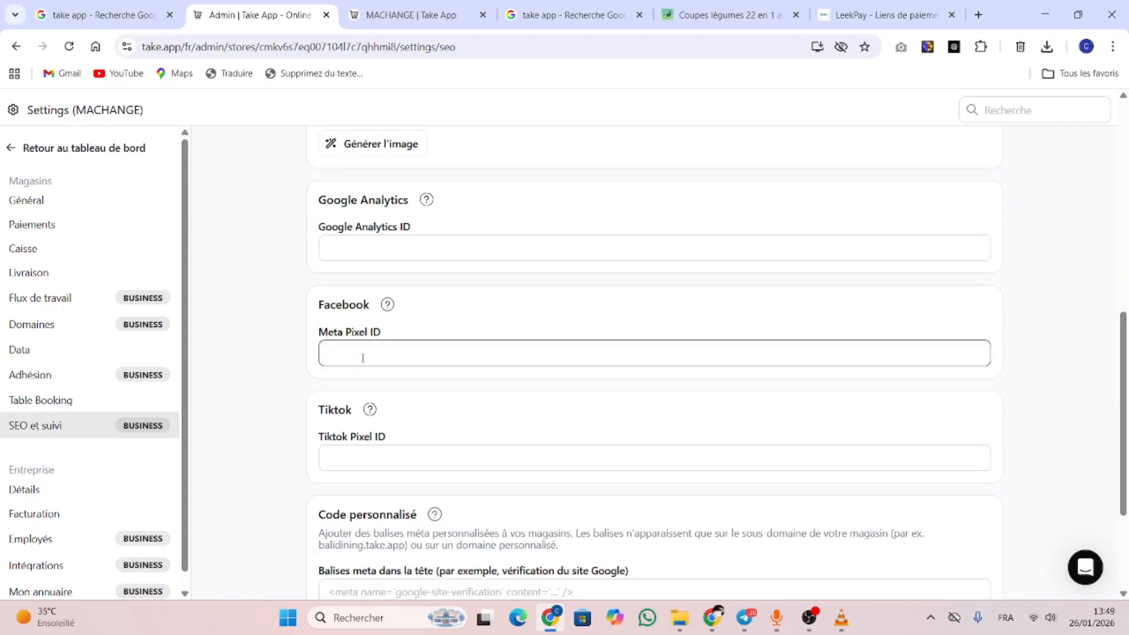
{"action": "left_click", "coordinate": [396, 459]}
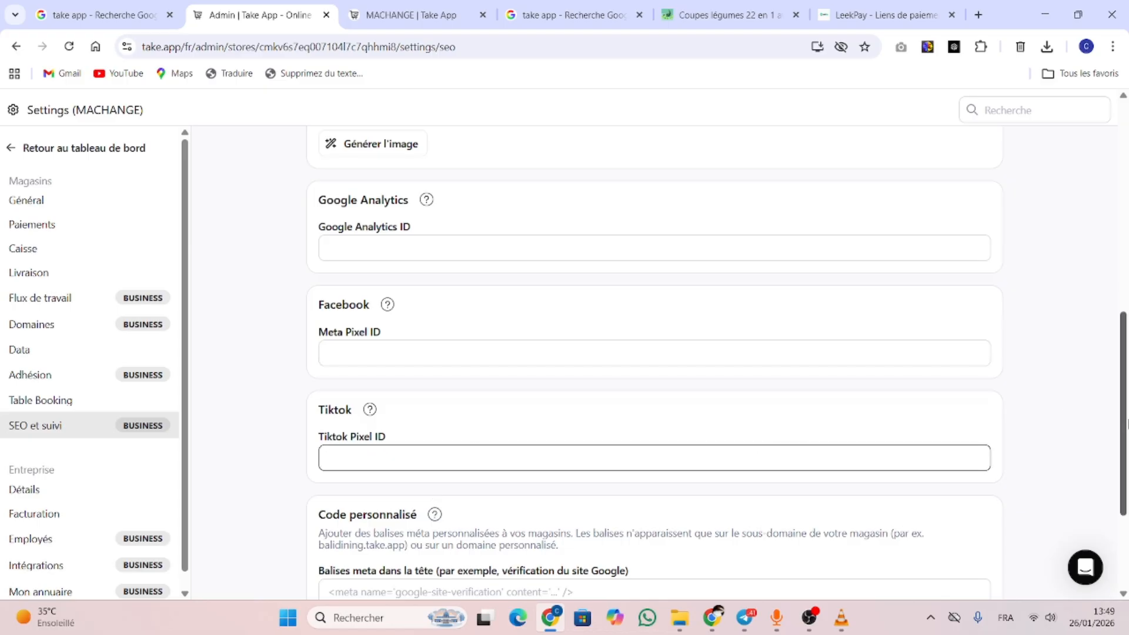
{"action": "left_click_drag", "start_coordinate": [1124, 418], "coordinate": [1125, 330]}
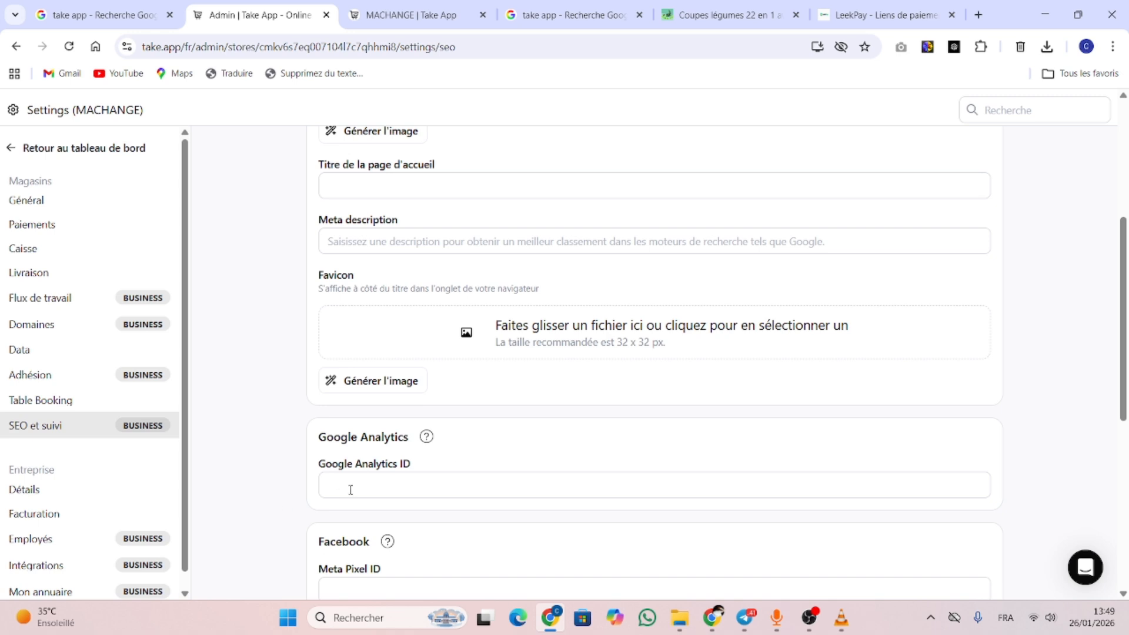
{"action": "left_click", "coordinate": [383, 490]}
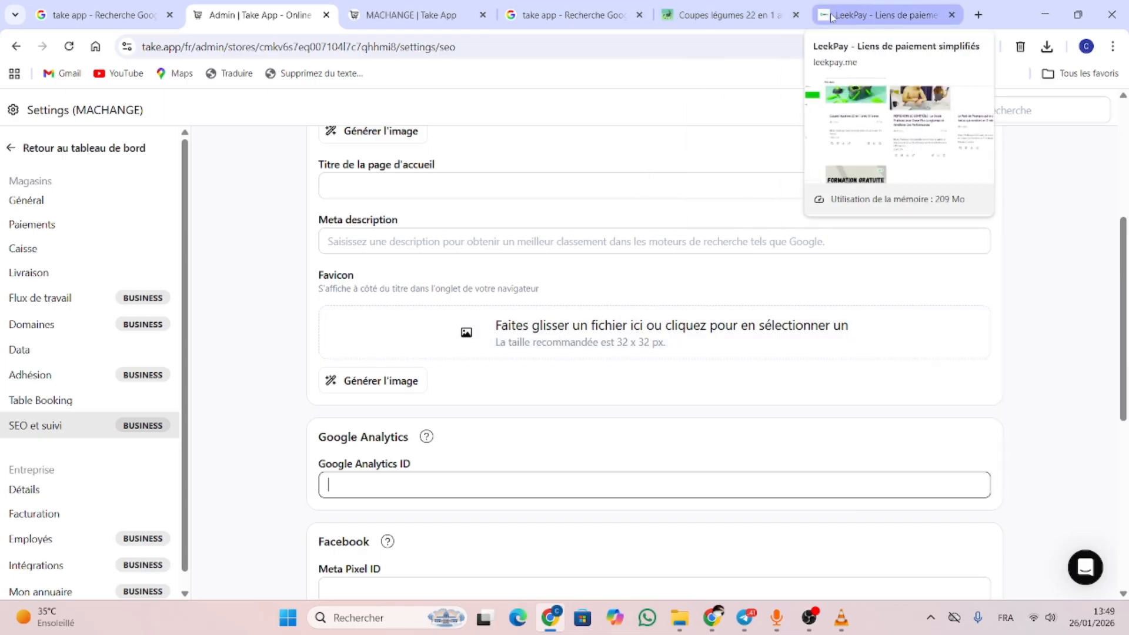
Return to the SEO settings tab and scroll through the page
{"action": "mouse_move", "coordinate": [471, 17]}
{"action": "left_mouse_down"}
{"action": "mouse_move", "coordinate": [502, 22]}
{"action": "mouse_move", "coordinate": [464, 18]}
{"action": "left_mouse_up"}
{"action": "left_click", "coordinate": [259, 14]}
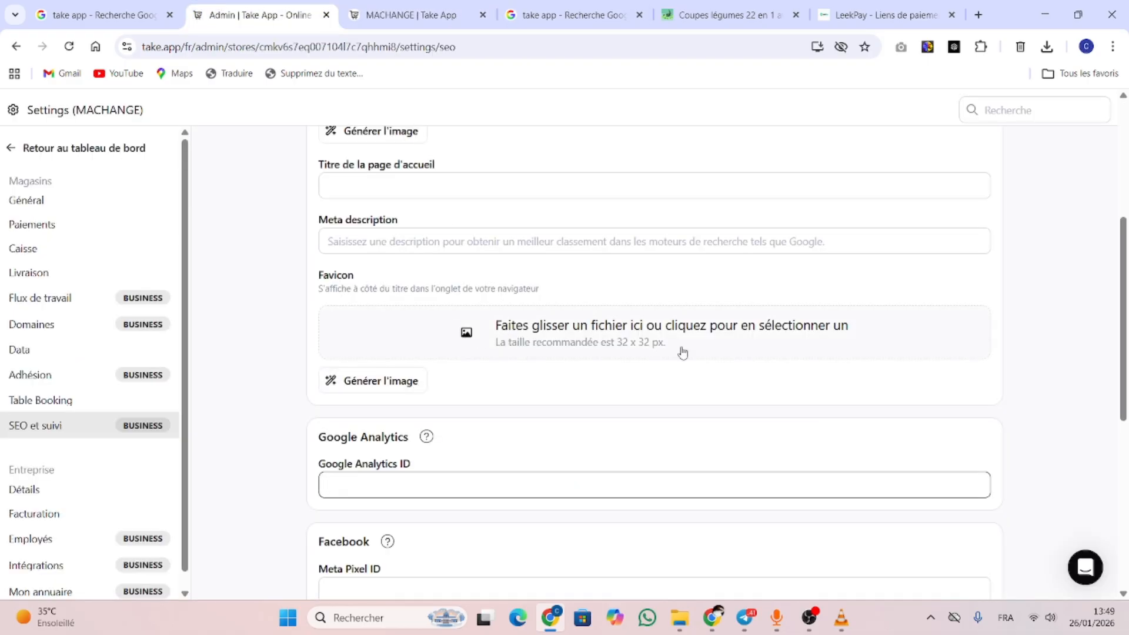
{"action": "scroll", "coordinate": [682, 353], "scroll_direction": "up", "scroll_amount": 3}
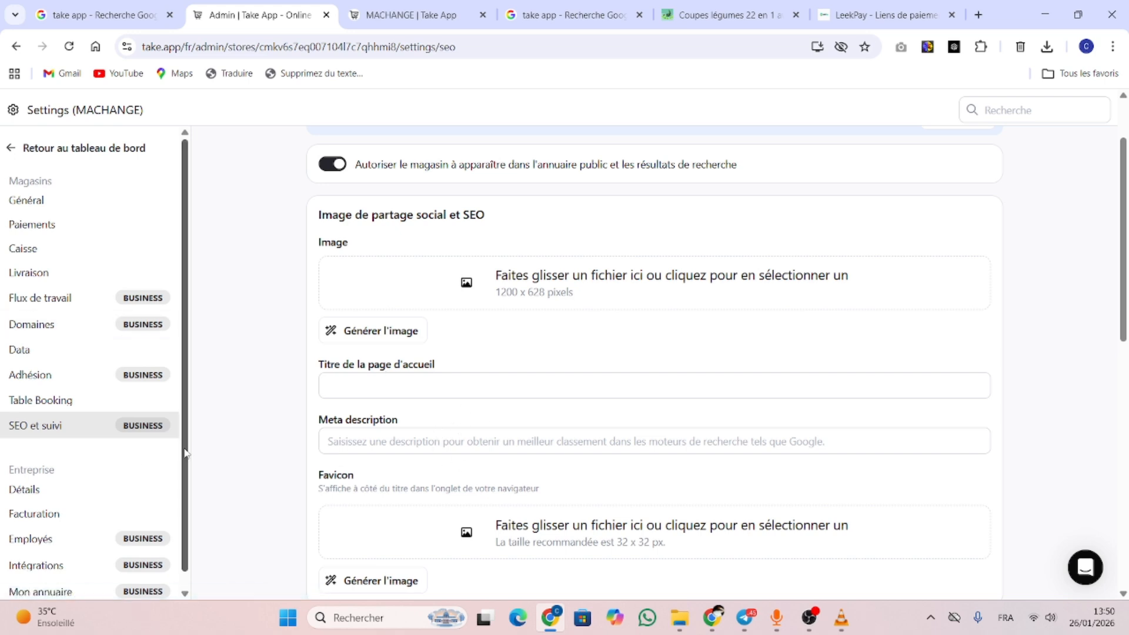
{"action": "scroll", "coordinate": [185, 453], "scroll_direction": "down", "scroll_amount": 1}
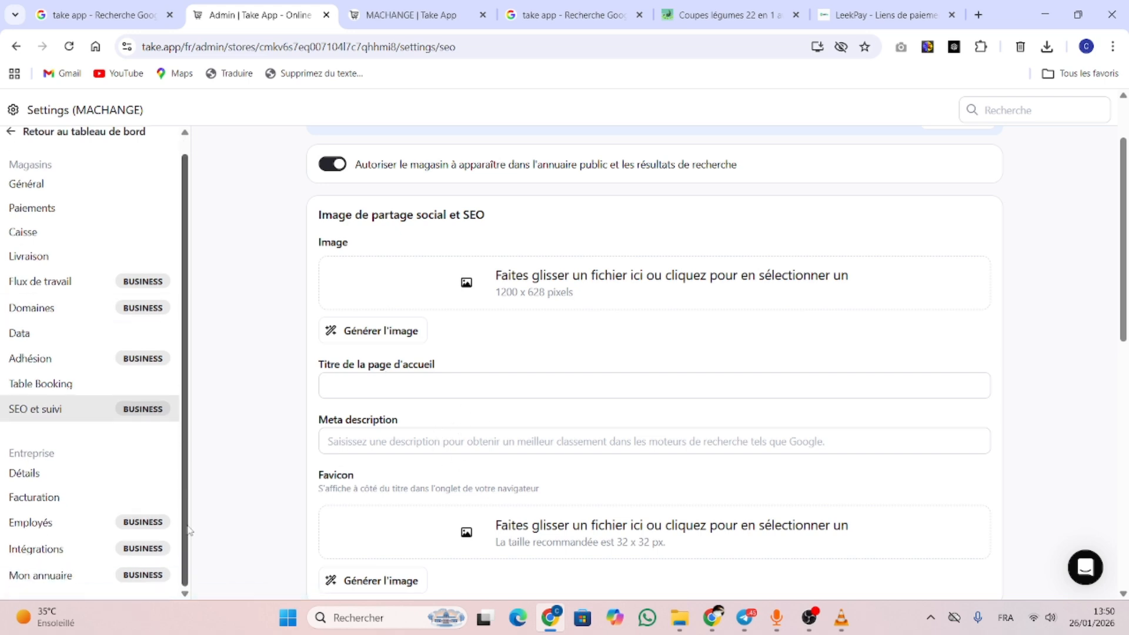
Browse the Intégrations app list, then view the Facturation page showing the Basic Plan
{"action": "left_click", "coordinate": [34, 550]}
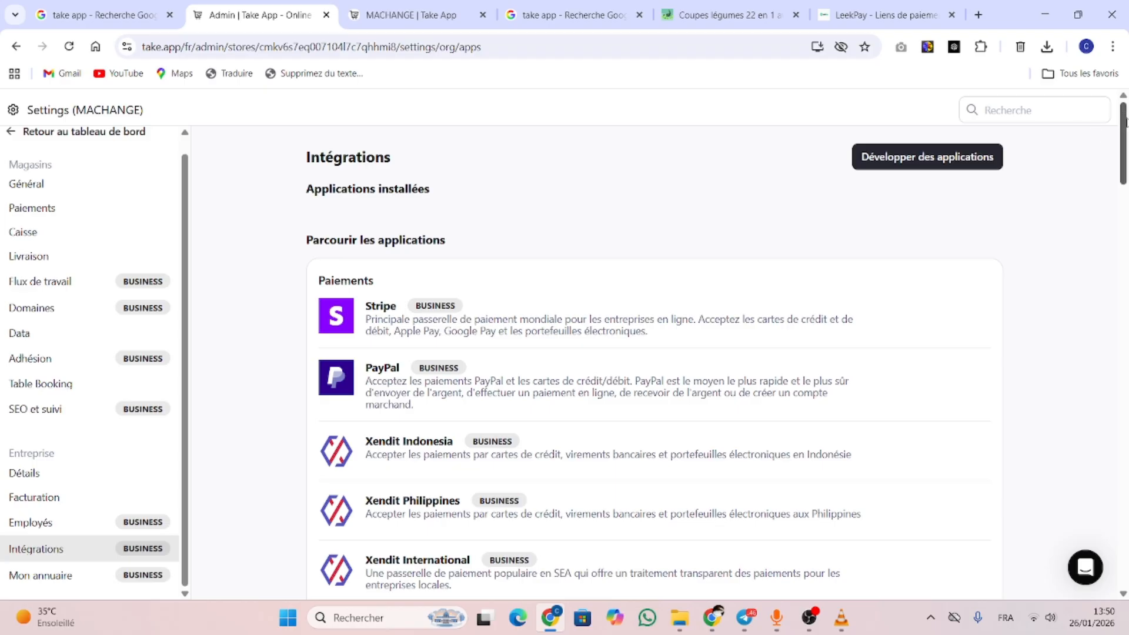
{"action": "left_click_drag", "start_coordinate": [1126, 122], "coordinate": [1126, 140]}
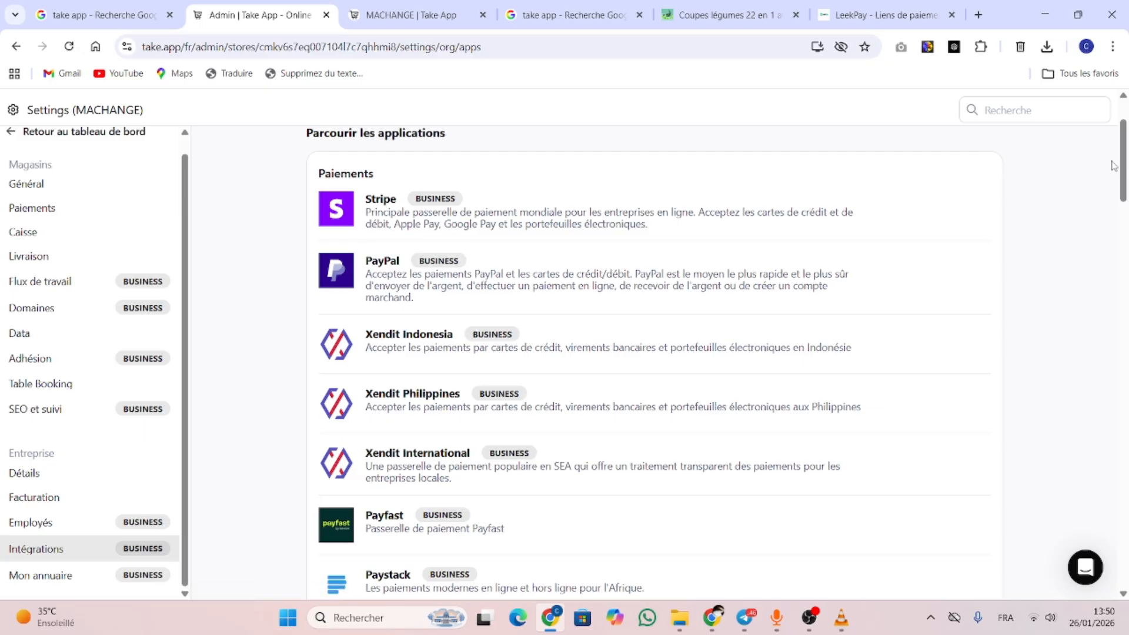
{"action": "left_click_drag", "start_coordinate": [1124, 170], "coordinate": [1126, 498]}
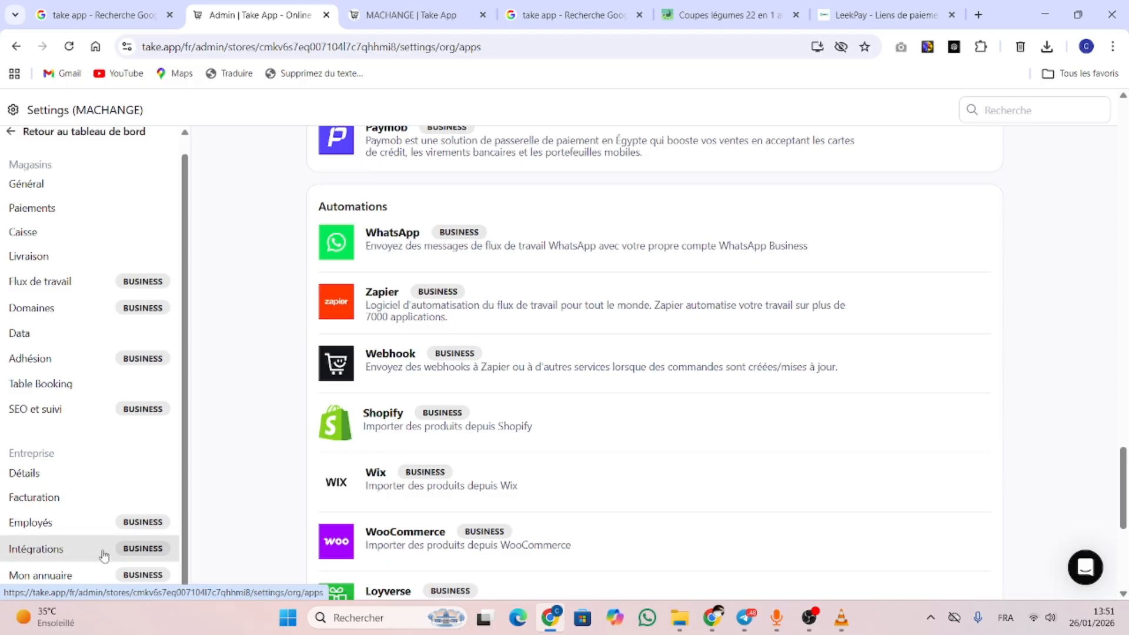
{"action": "left_click_drag", "start_coordinate": [1123, 488], "coordinate": [1126, 78]}
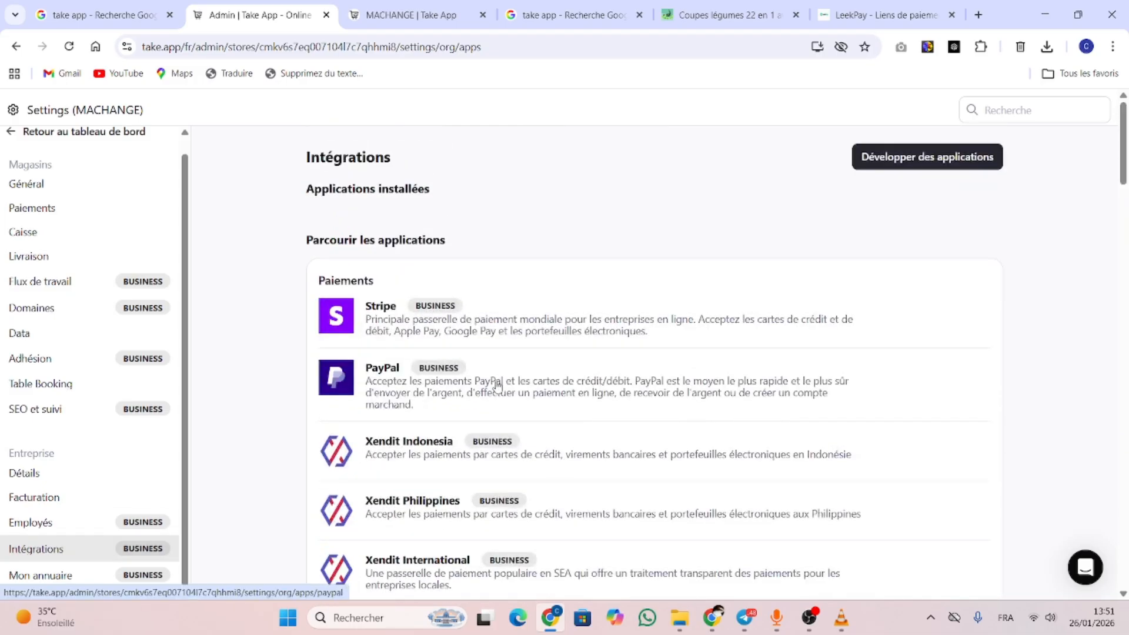
{"action": "left_click", "coordinate": [79, 501]}
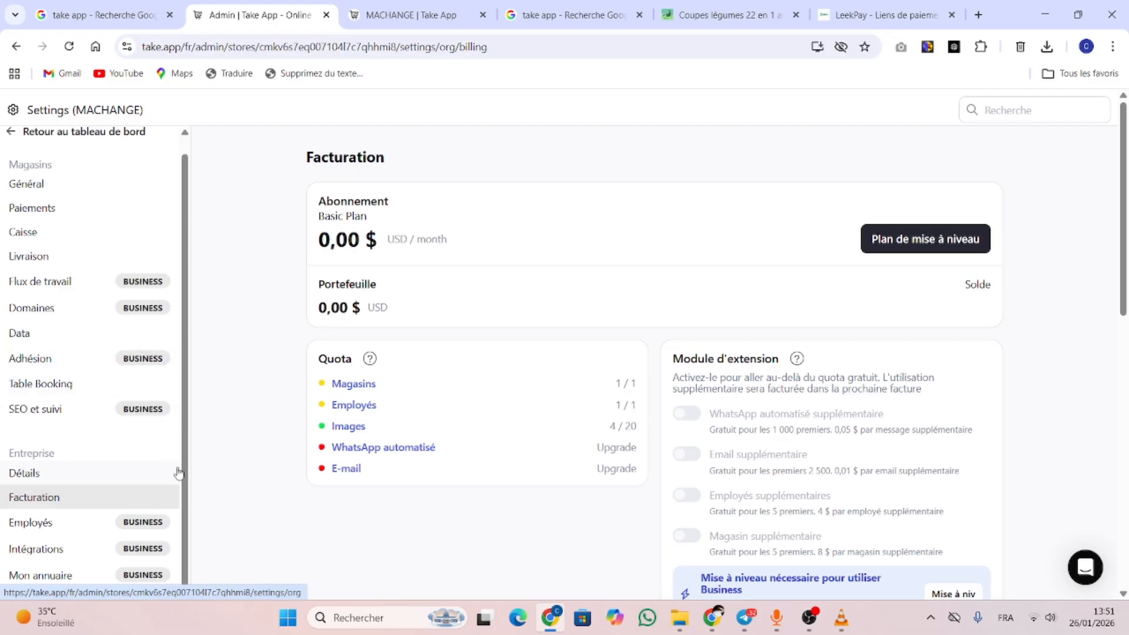
Go back to the MACHANGE Tableau de bord and expand Site web (Design) in the sidebar
{"action": "left_click_drag", "start_coordinate": [186, 477], "coordinate": [196, 318]}
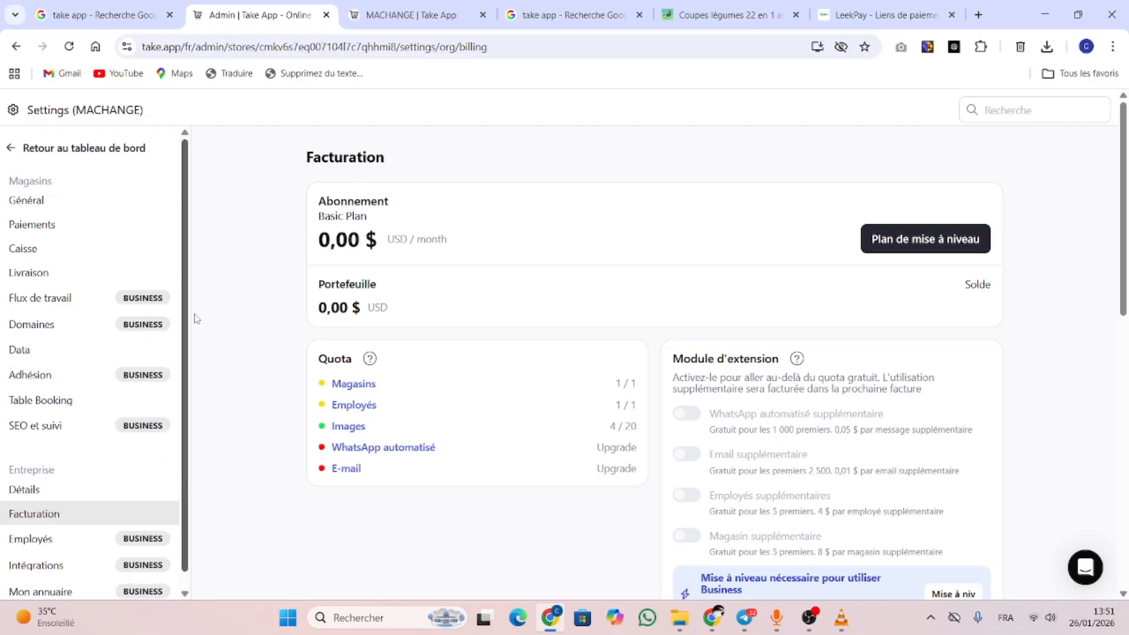
{"action": "left_click", "coordinate": [9, 153]}
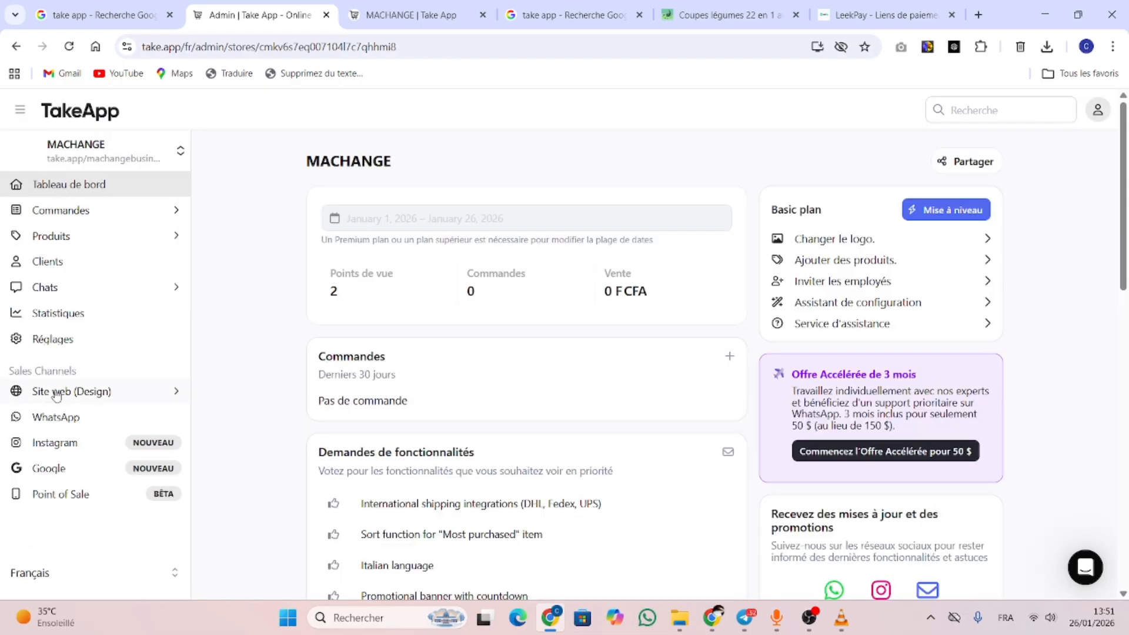
{"action": "left_click", "coordinate": [56, 392]}
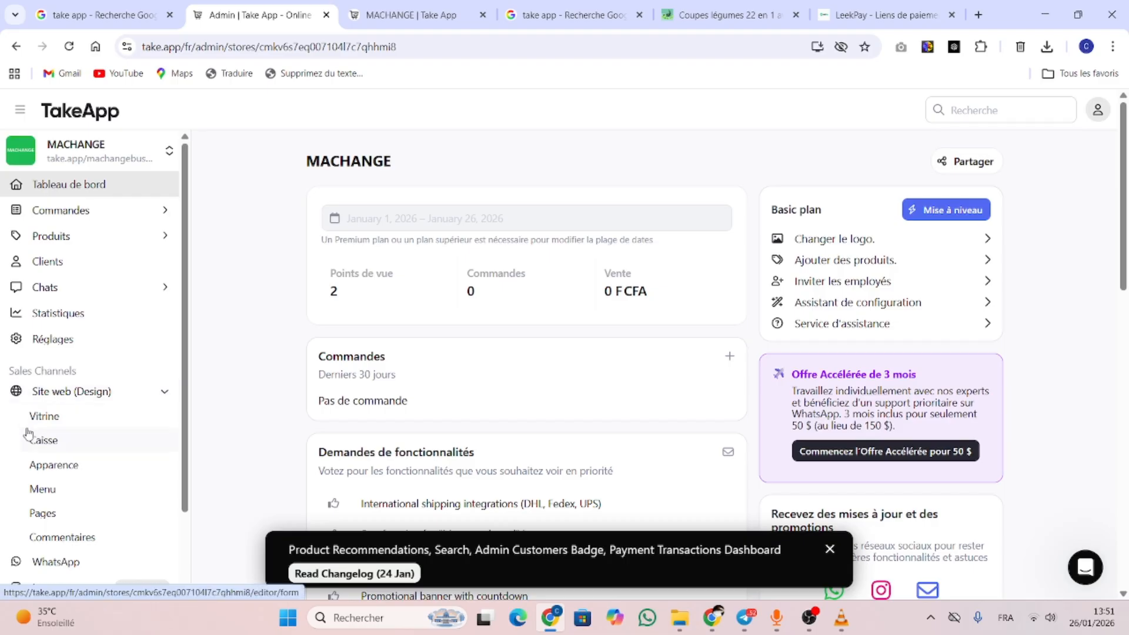
{"action": "left_click", "coordinate": [59, 418]}
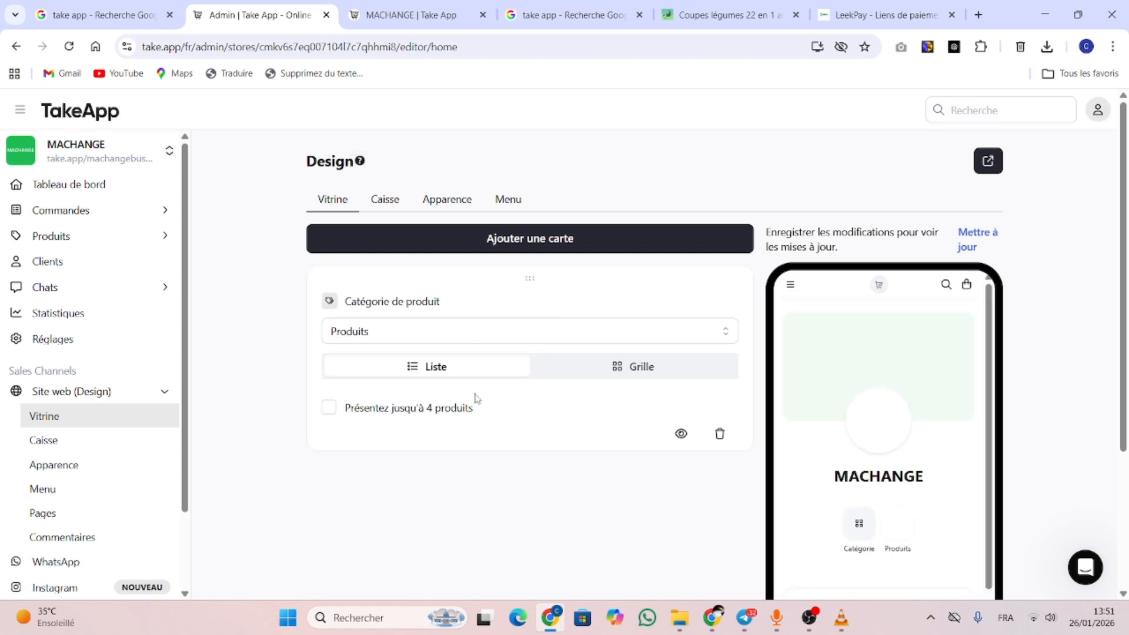
{"action": "left_click", "coordinate": [745, 21]}
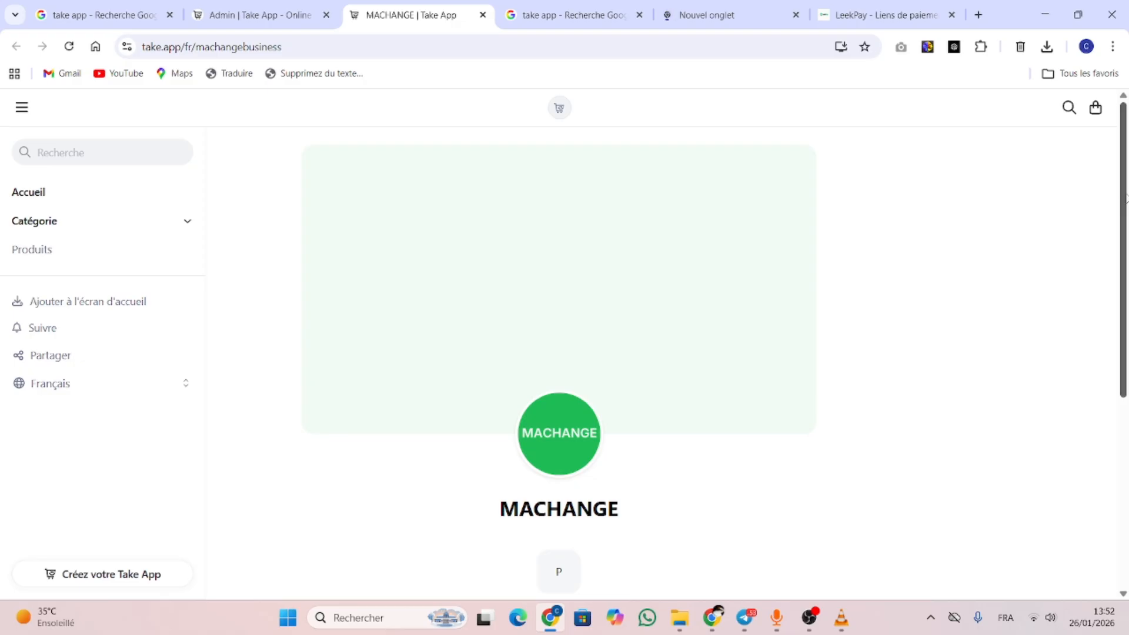
{"action": "left_click_drag", "start_coordinate": [1123, 334], "coordinate": [1123, 177]}
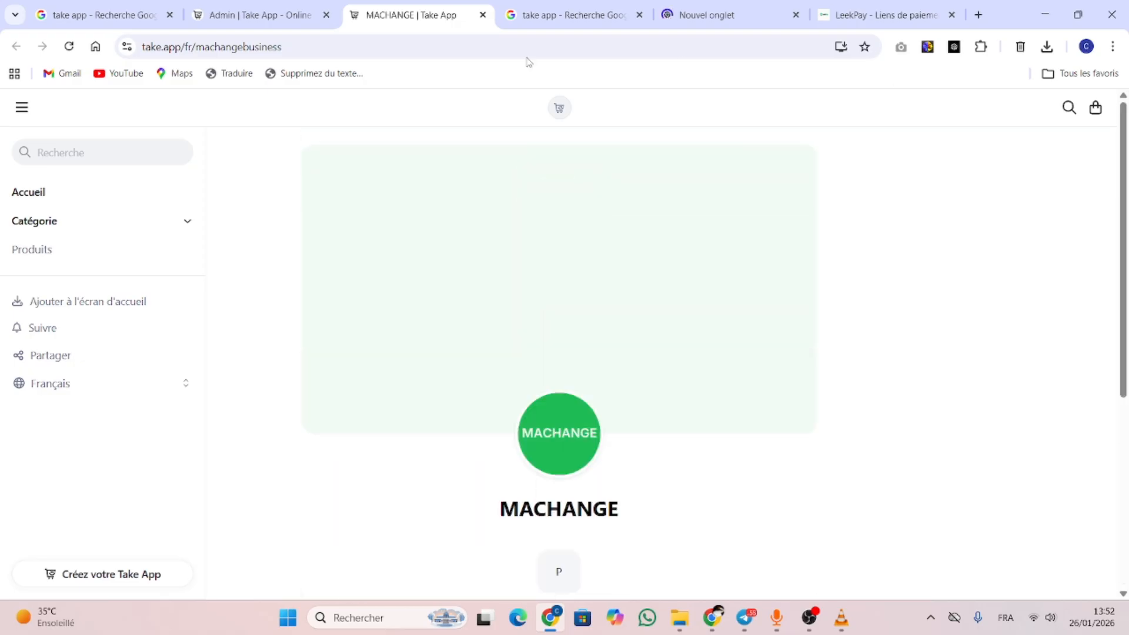
{"action": "left_click", "coordinate": [275, 13]}
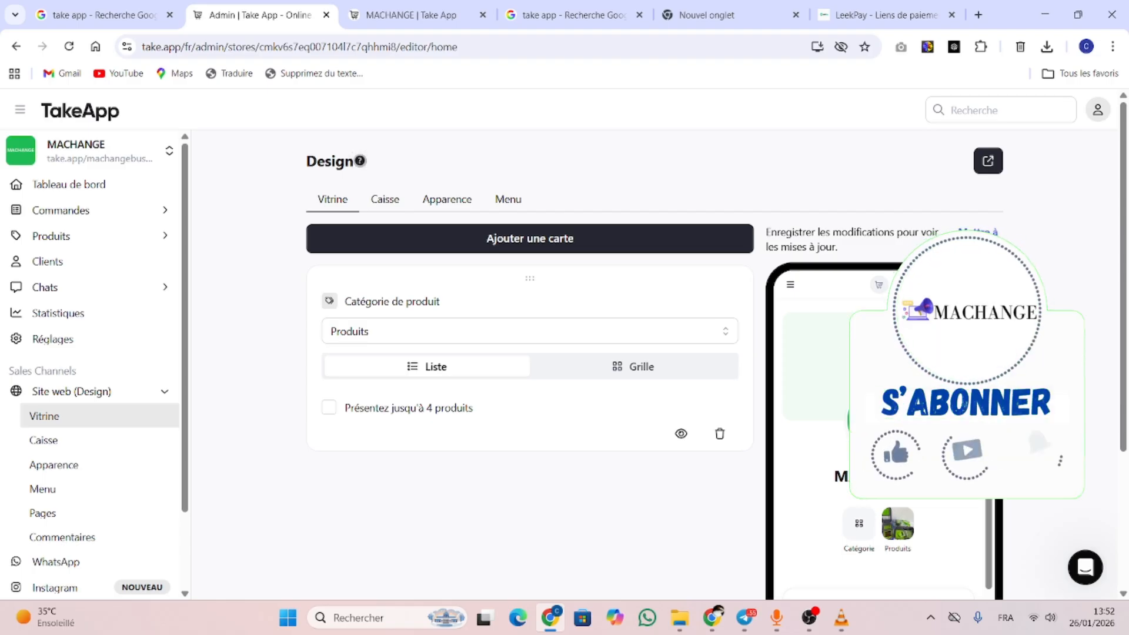
Add a Vidéo card titled 'Coupes légumes 22 en 1 avec 13 lames'
{"action": "left_click", "coordinate": [441, 245]}
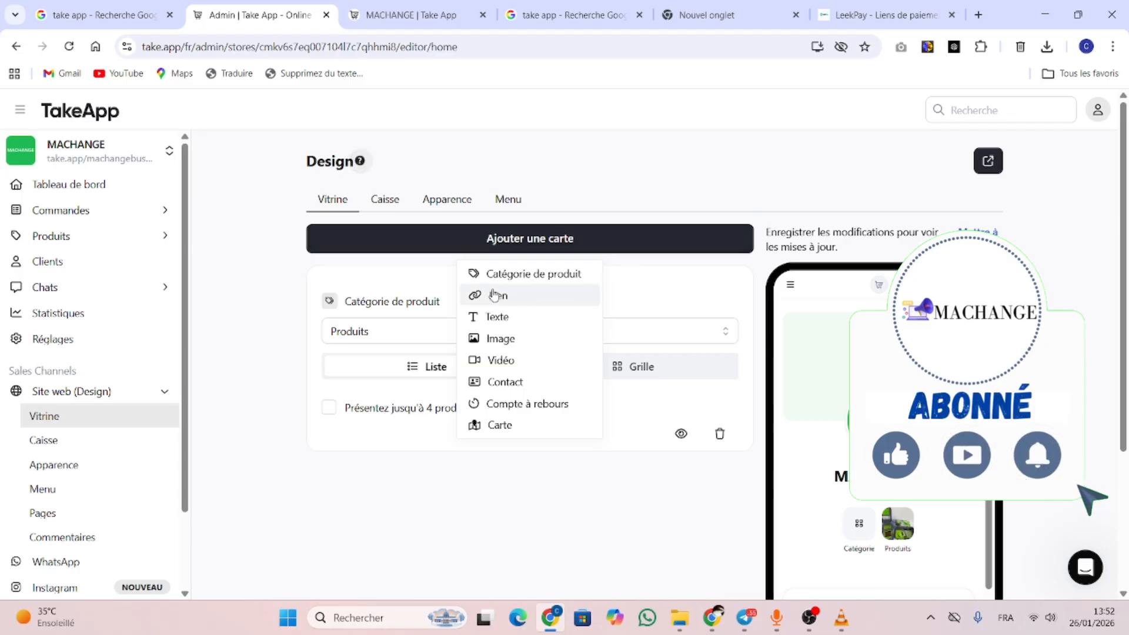
{"action": "left_click", "coordinate": [521, 360]}
{"action": "left_click", "coordinate": [377, 330]}
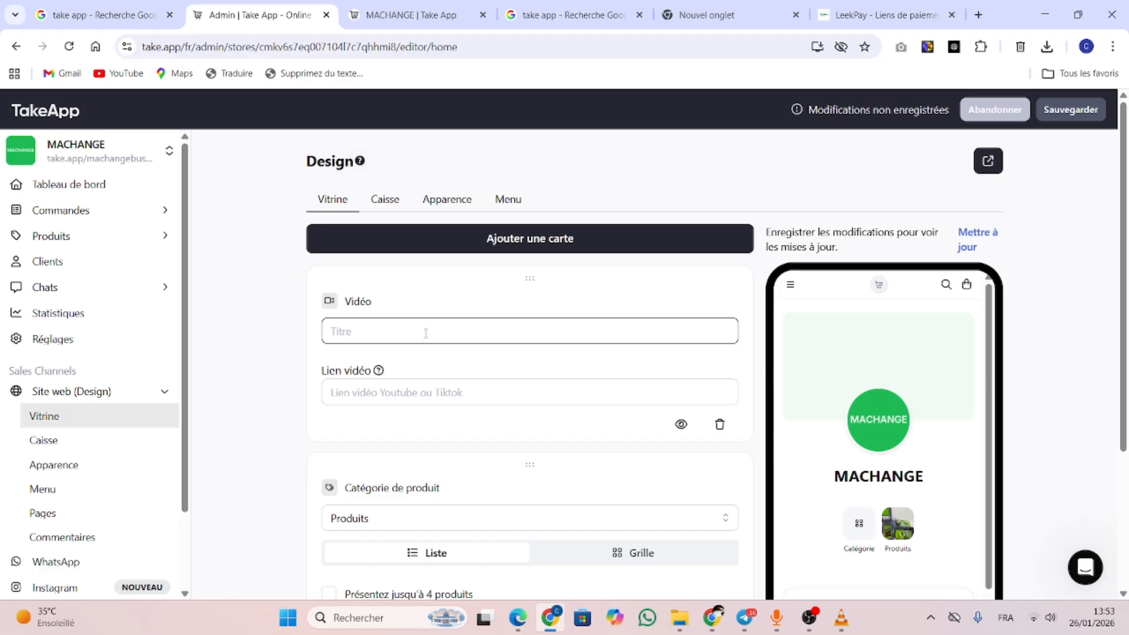
{"action": "type", "text": "Coupes légumes 22 en 1 avec 13 lames"}
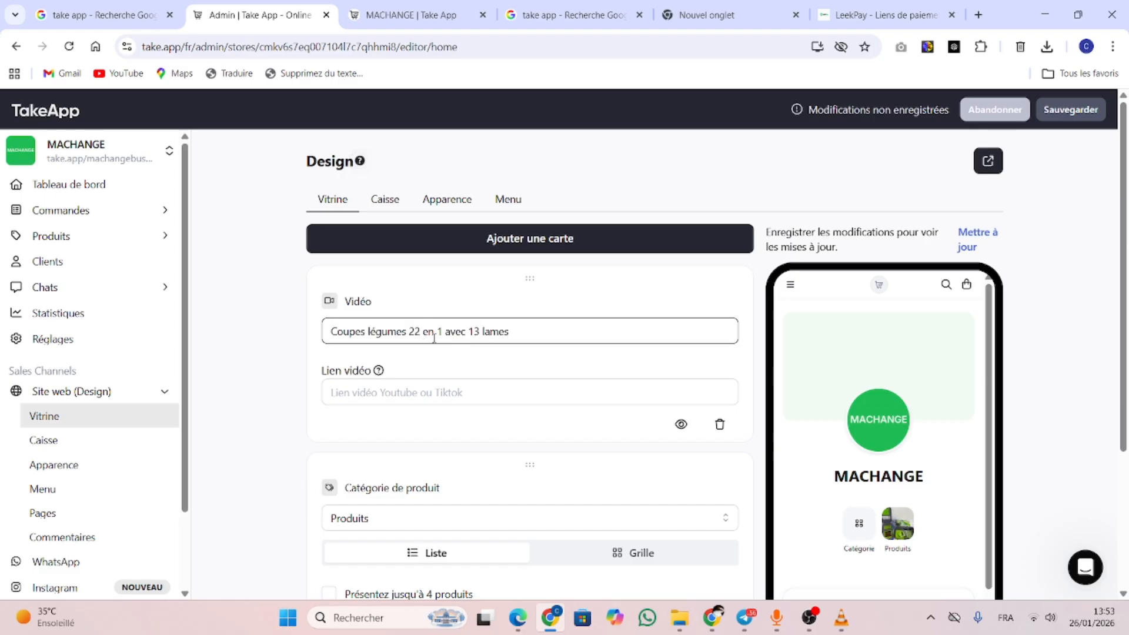
{"action": "left_click", "coordinate": [354, 393]}
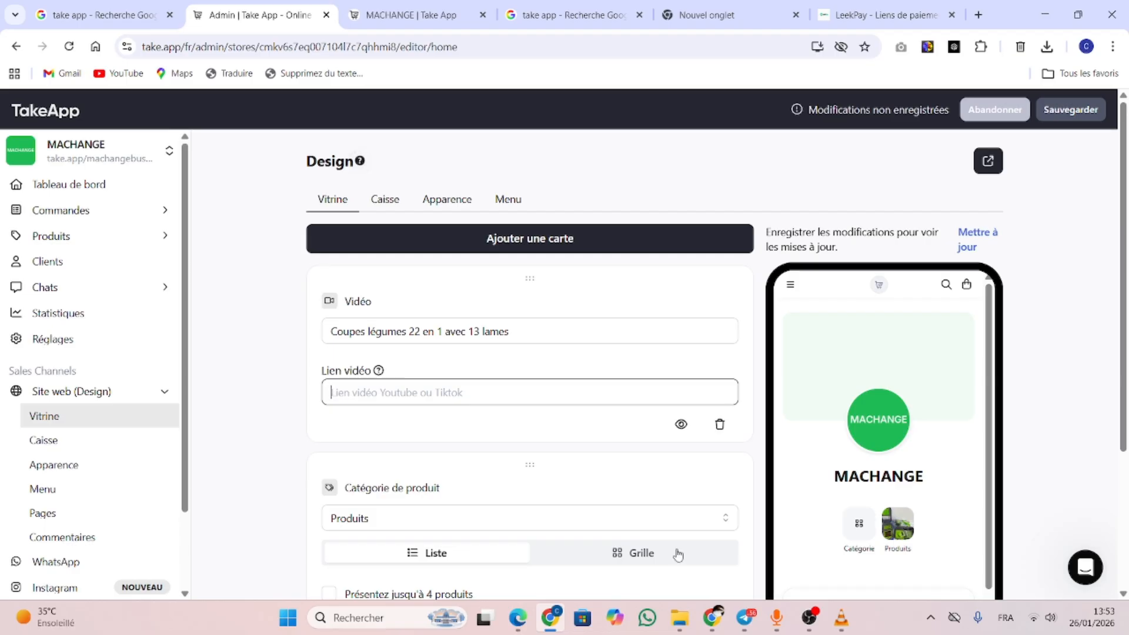
Copy the product's YouTube link from the Telegram saved message
{"action": "key", "text": "alt+Tab"}
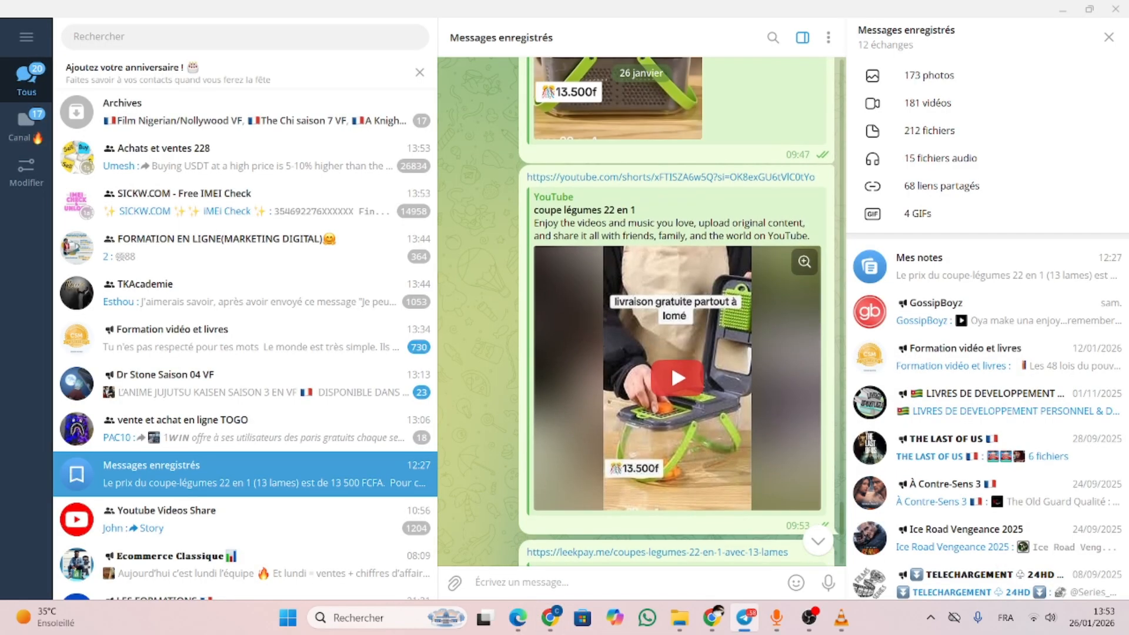
{"action": "right_click", "coordinate": [625, 183]}
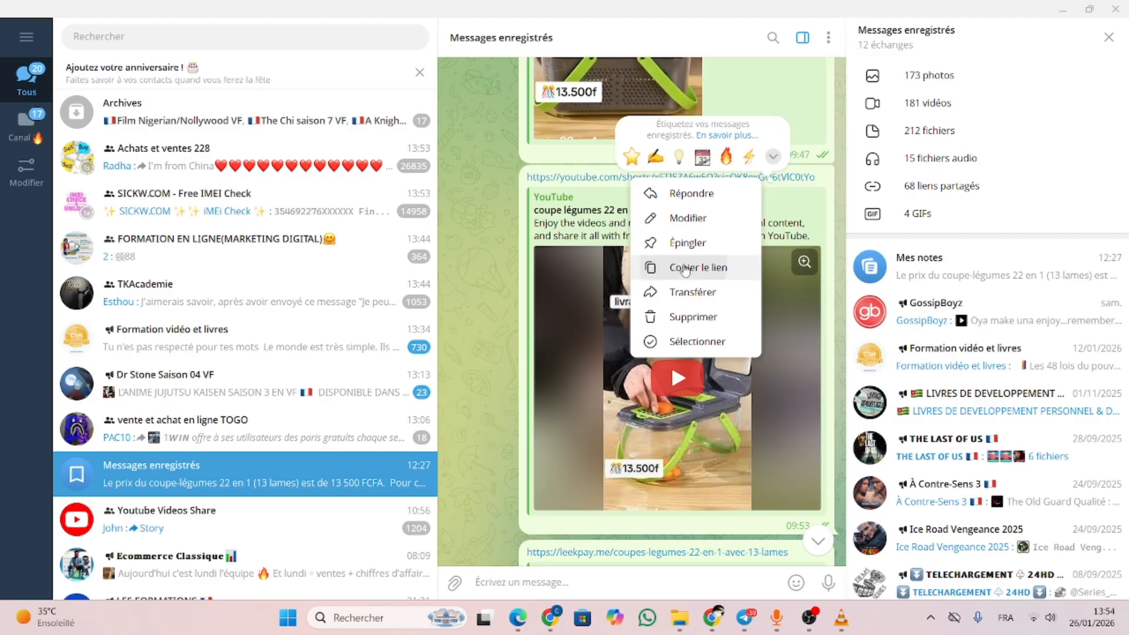
{"action": "left_click", "coordinate": [685, 269]}
Paste the YouTube link into the Vidéo card's Lien vidéo and save the design
{"action": "left_click", "coordinate": [550, 617]}
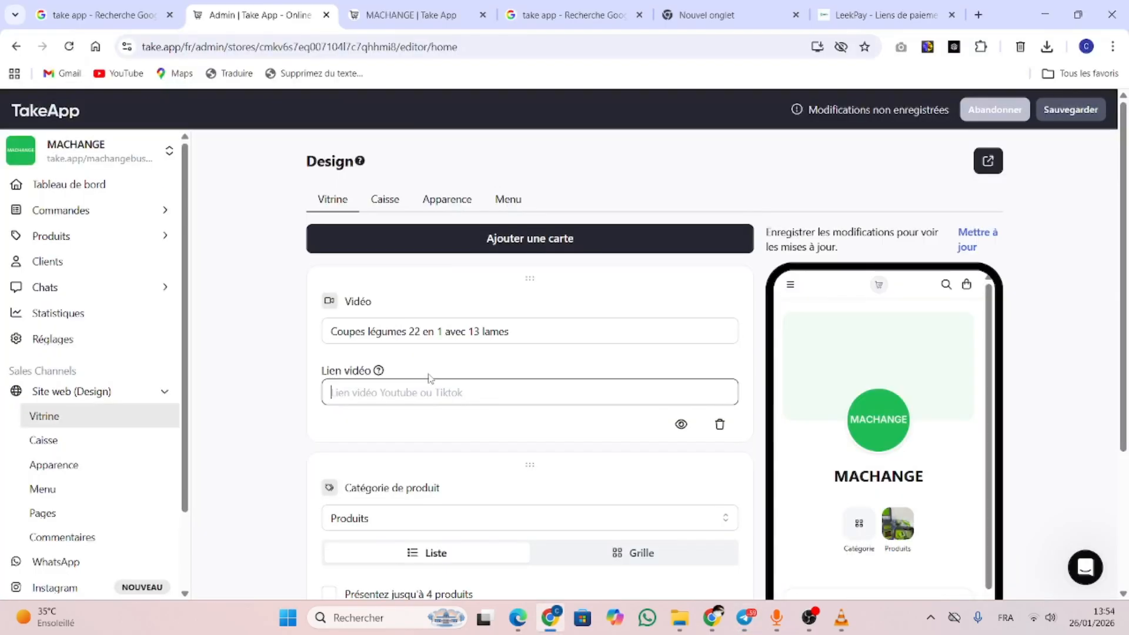
{"action": "type", "text": "https://youtube.com/shorts/xFTISZA6w5Q?si=OK8exGU6tVlC0tYo"}
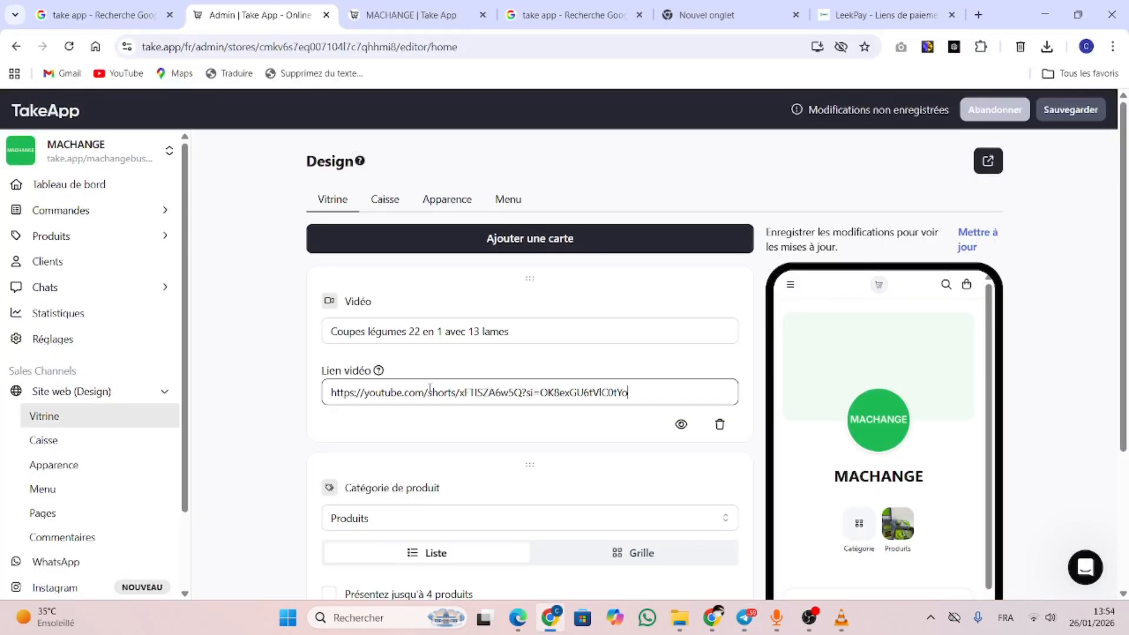
{"action": "left_click", "coordinate": [1052, 113]}
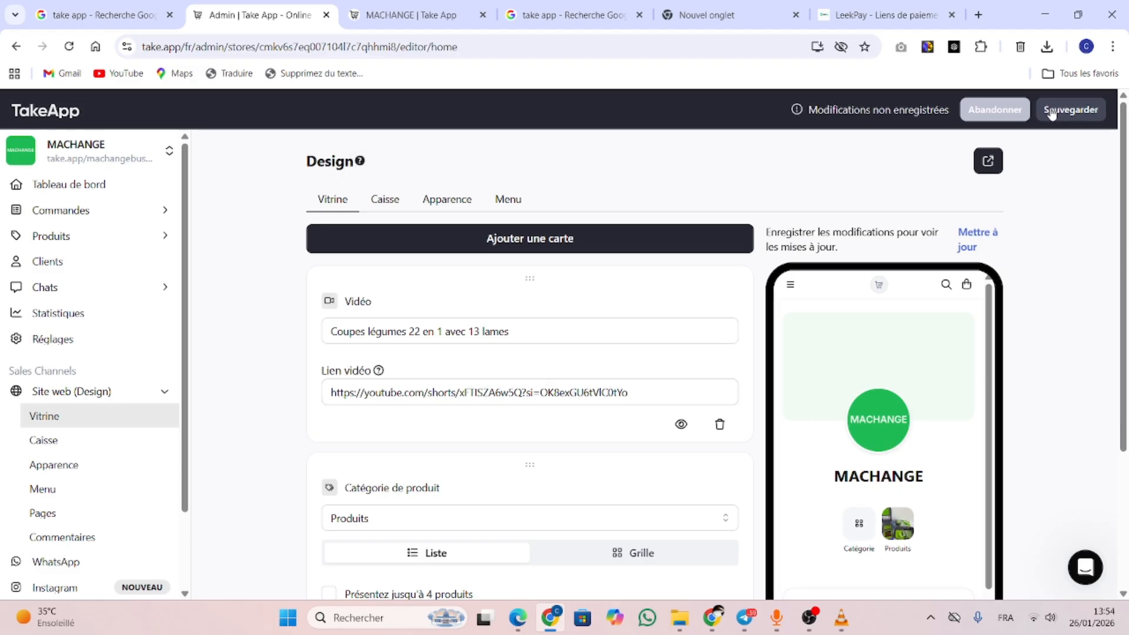
{"action": "left_click", "coordinate": [1052, 114]}
Play the product video on the live MACHANGE store, then return to the Admin tab
{"action": "left_click", "coordinate": [994, 165]}
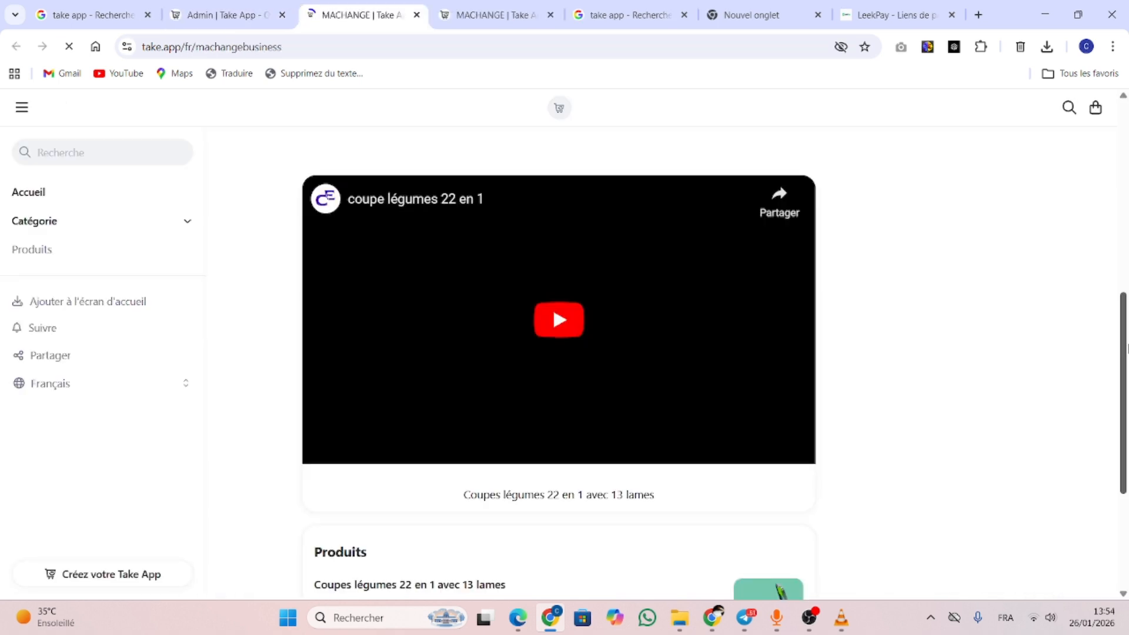
{"action": "left_click_drag", "start_coordinate": [1128, 350], "coordinate": [1127, 410]}
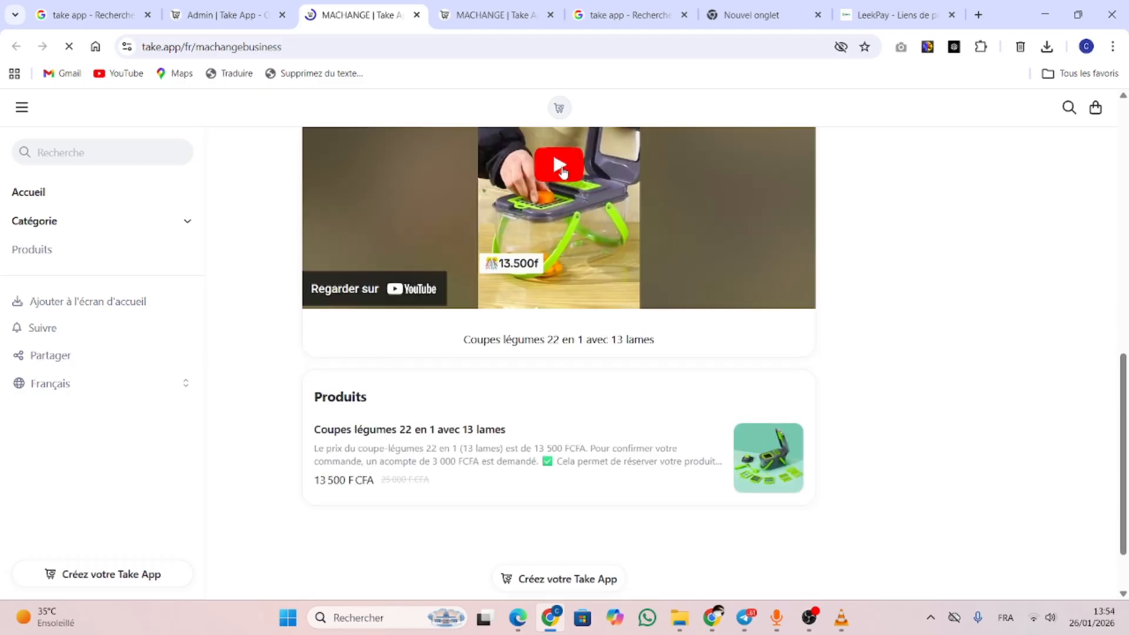
{"action": "left_click", "coordinate": [562, 172]}
{"action": "scroll", "coordinate": [1117, 357], "scroll_direction": "up", "scroll_amount": 2}
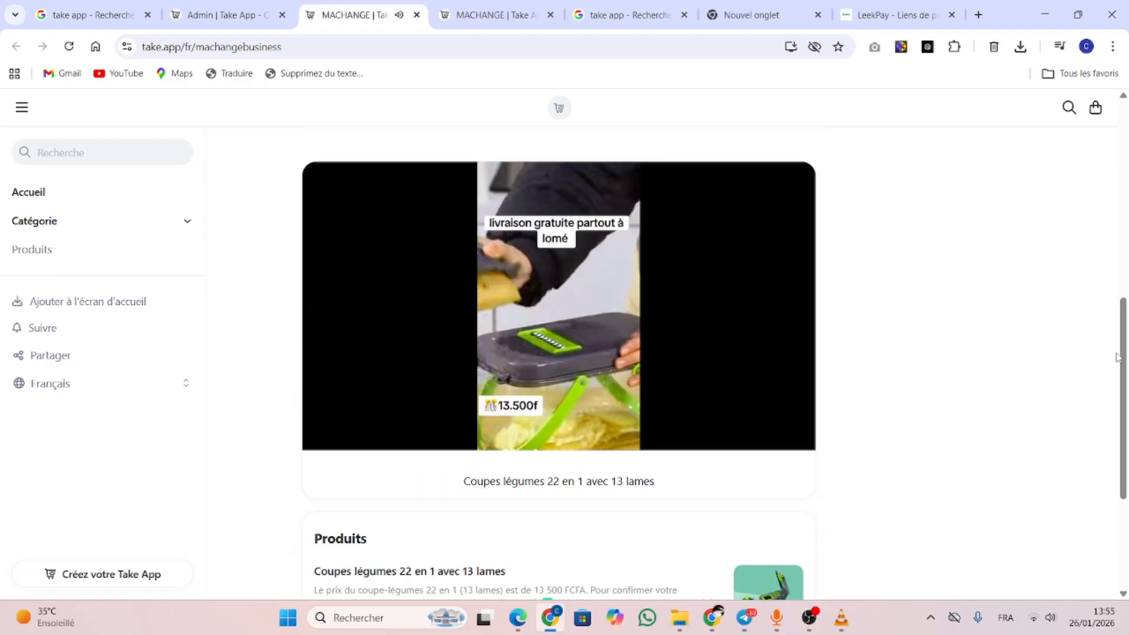
{"action": "left_click_drag", "start_coordinate": [1124, 365], "coordinate": [1128, 261]}
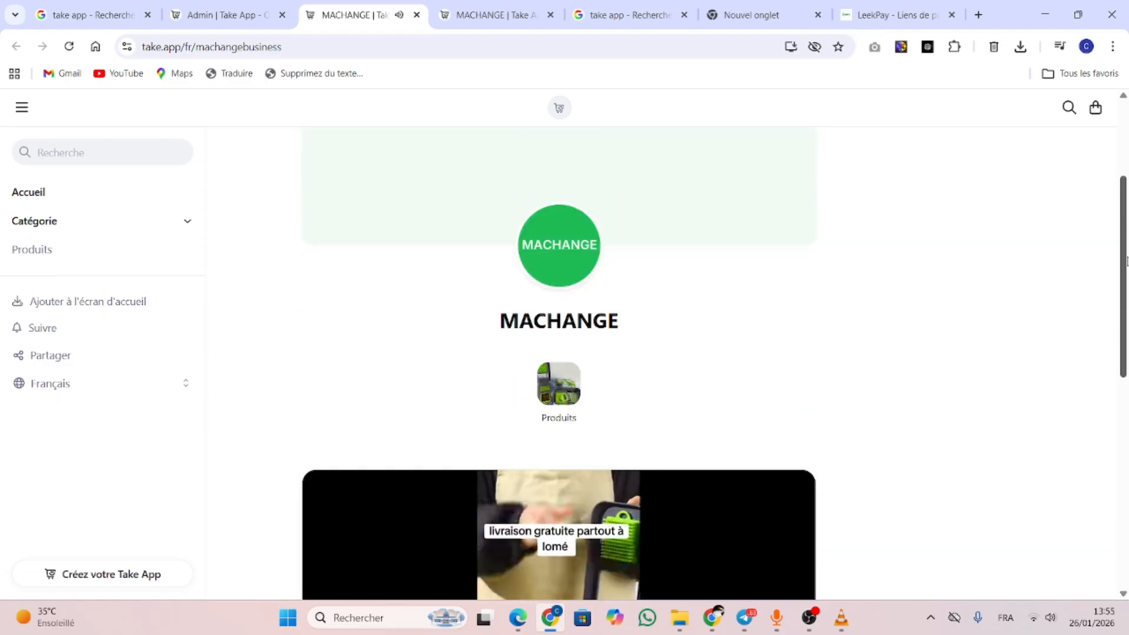
{"action": "left_click", "coordinate": [241, 8]}
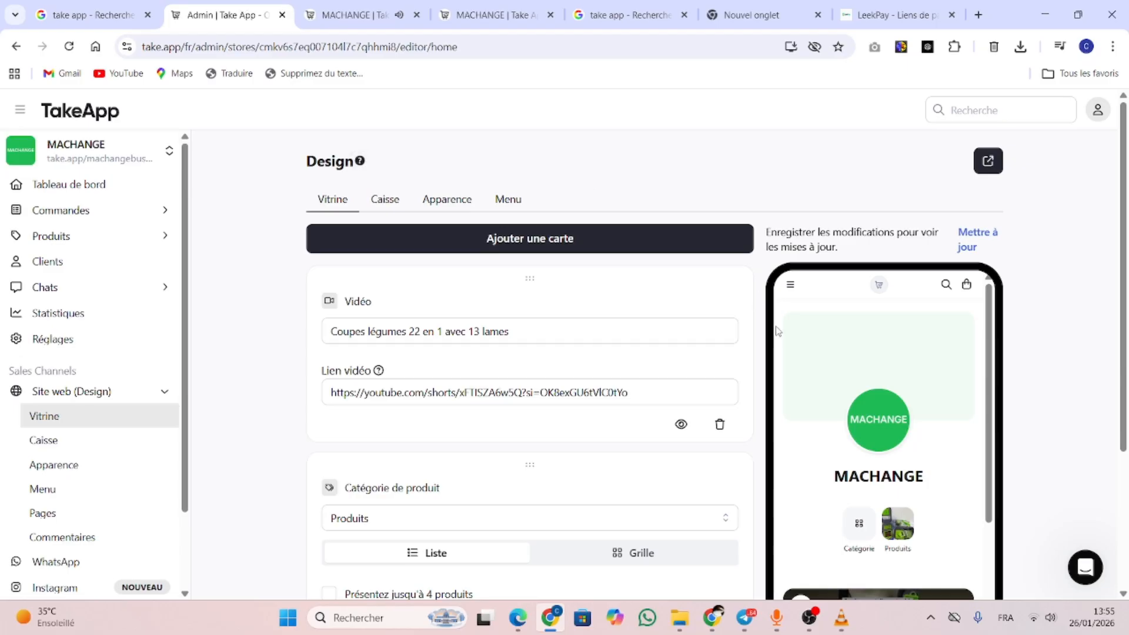
Add a Compte à rebours card titled 'profitez de la promo' and save the storefront design
{"action": "left_click", "coordinate": [502, 236]}
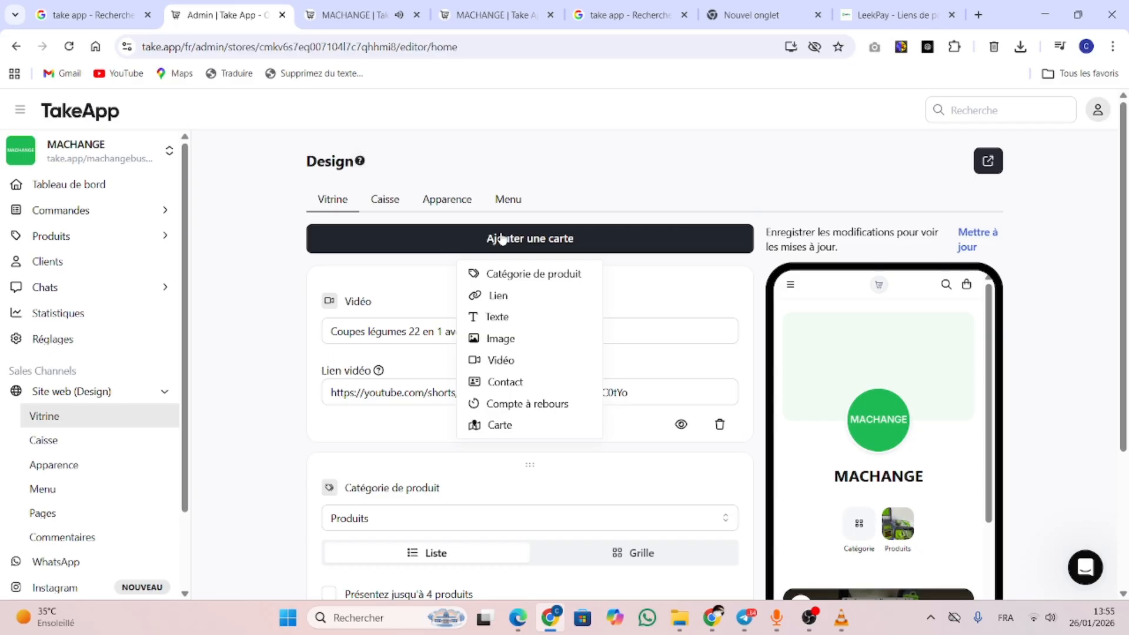
{"action": "left_click", "coordinate": [537, 405]}
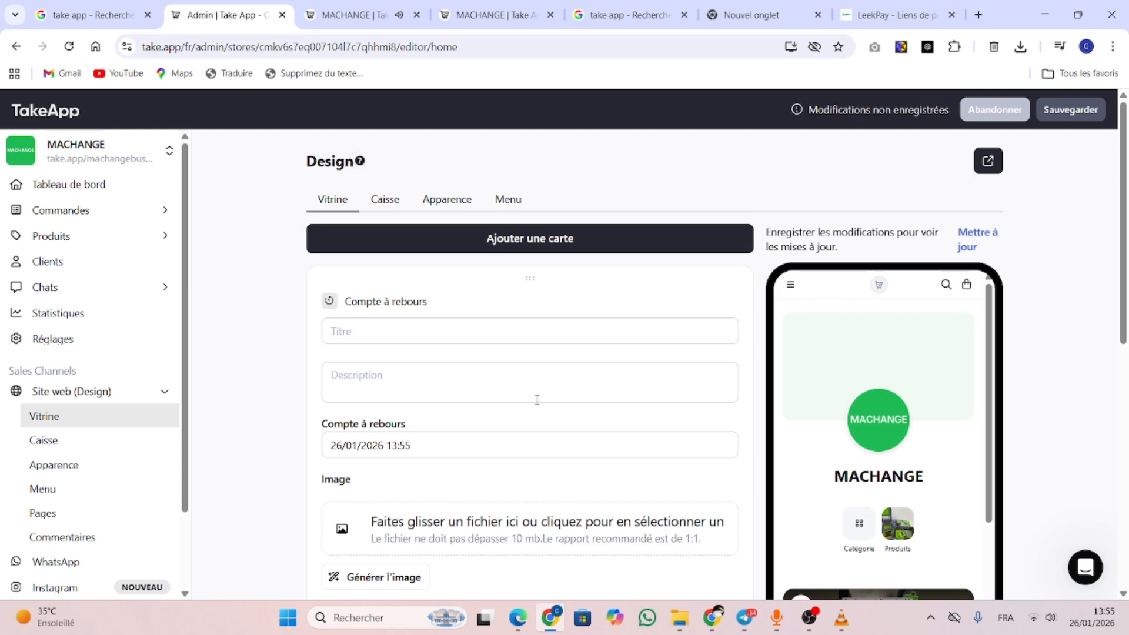
{"action": "left_click", "coordinate": [418, 331]}
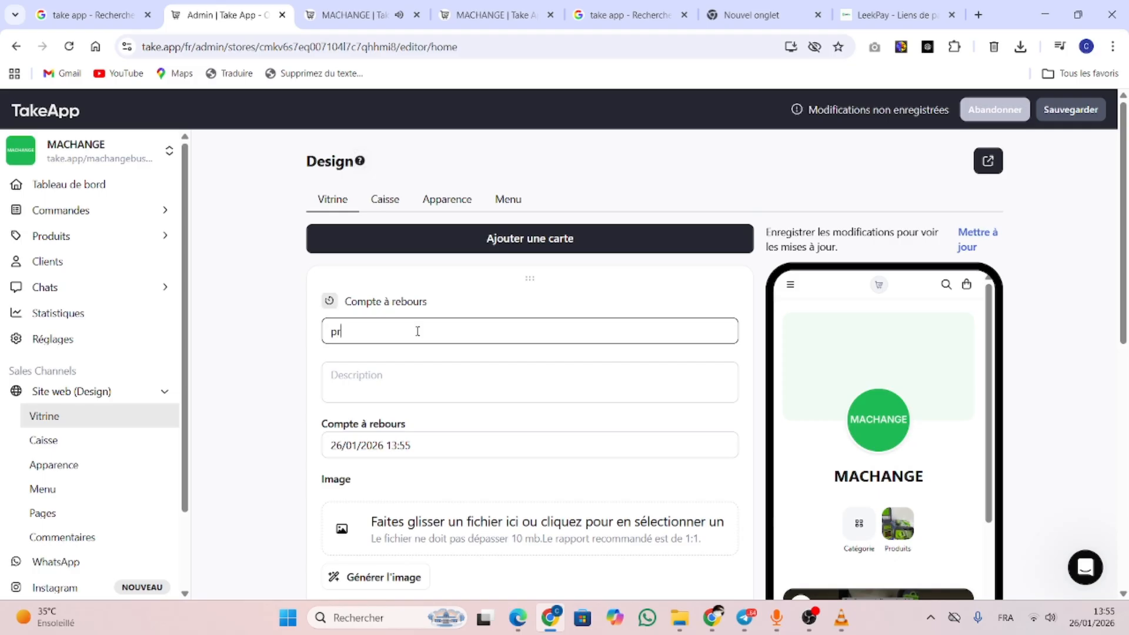
{"action": "type", "text": "profitez de la promo"}
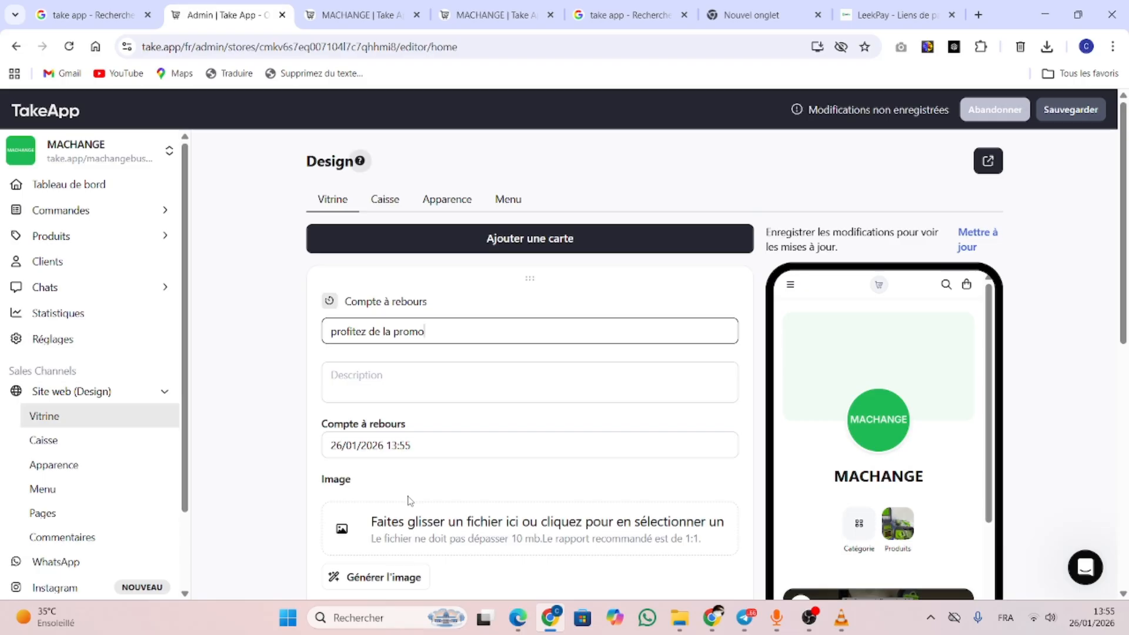
{"action": "scroll", "coordinate": [564, 395], "scroll_direction": "down", "scroll_amount": 1}
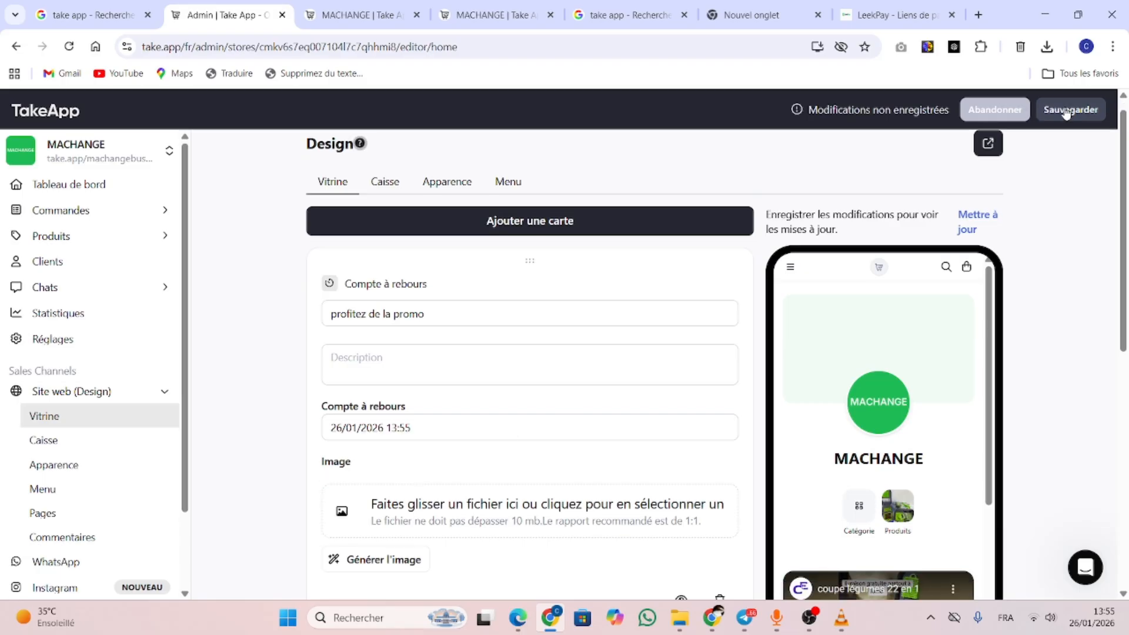
{"action": "left_click", "coordinate": [1065, 112]}
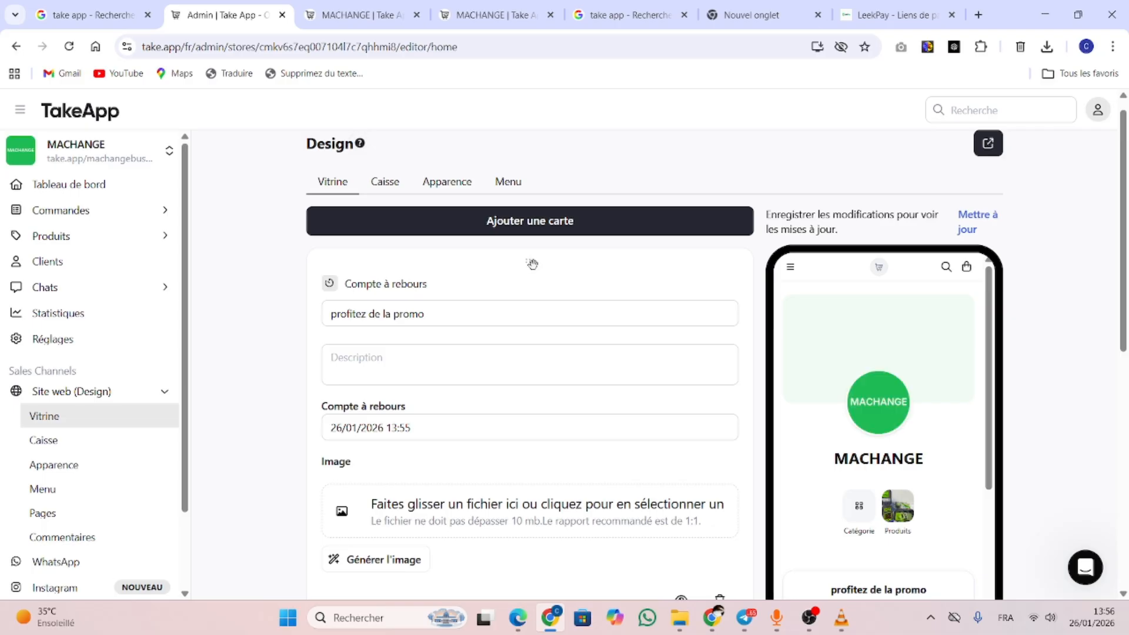
Reorder the countdown card and reload the live store to see it
{"action": "left_click_drag", "start_coordinate": [532, 264], "coordinate": [519, 176]}
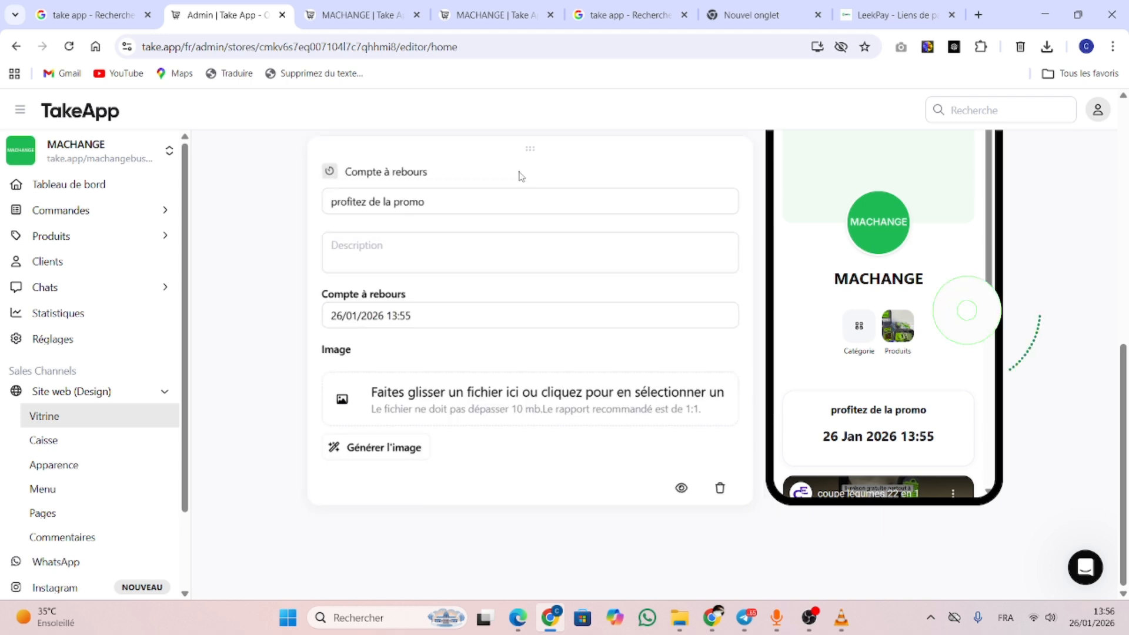
{"action": "scroll", "coordinate": [345, 301], "scroll_direction": "up", "scroll_amount": 9}
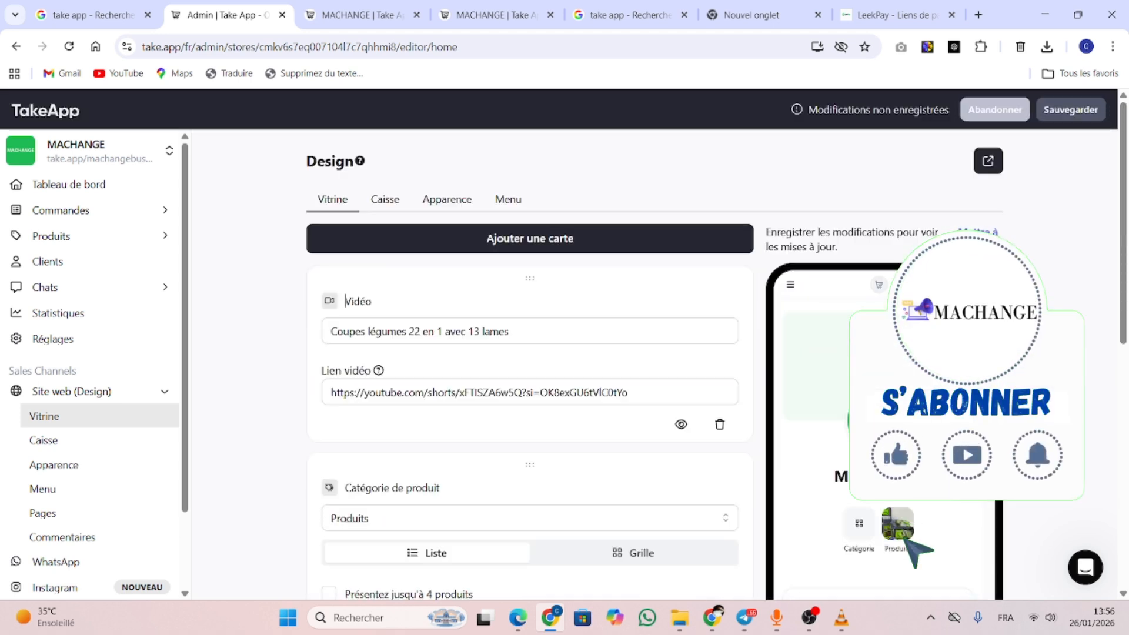
{"action": "left_click", "coordinate": [353, 15]}
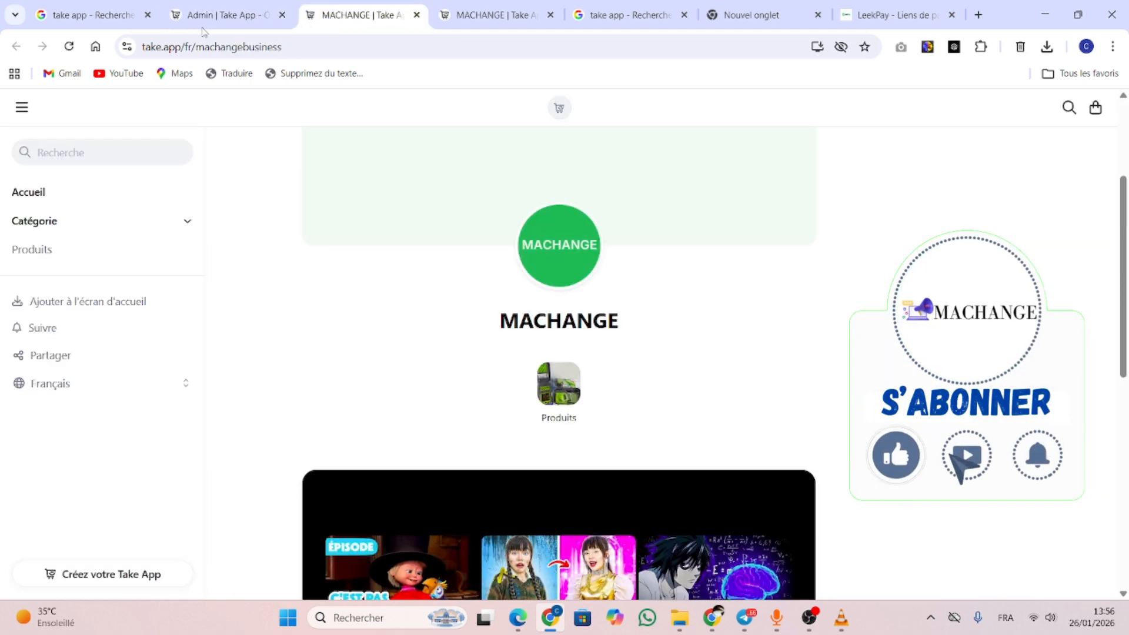
{"action": "left_click", "coordinate": [71, 48]}
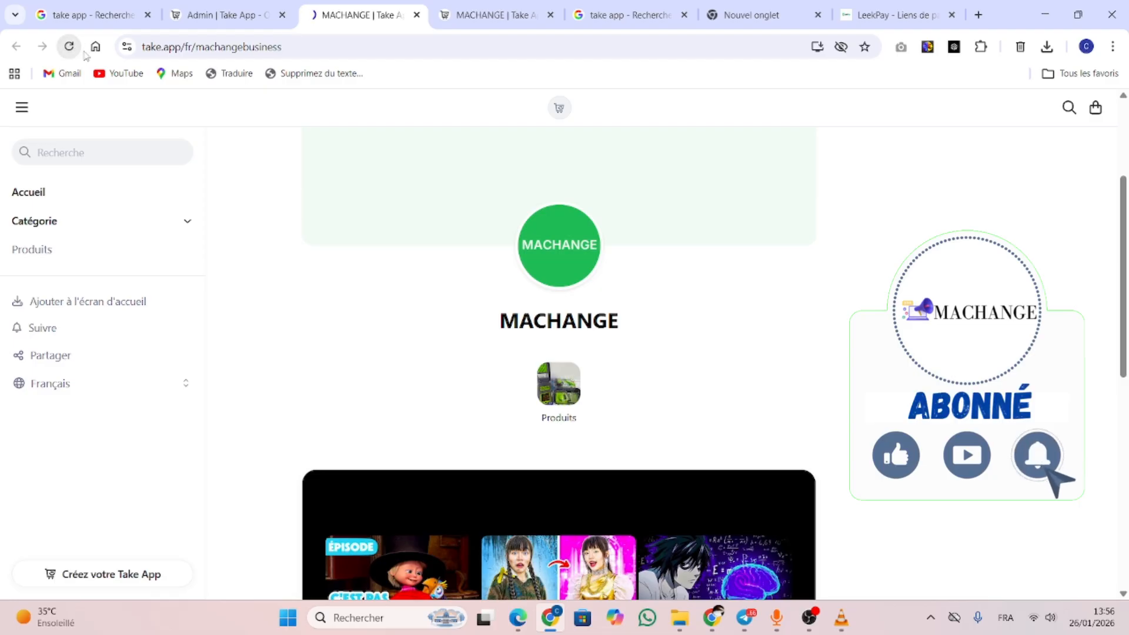
{"action": "left_click", "coordinate": [224, 15]}
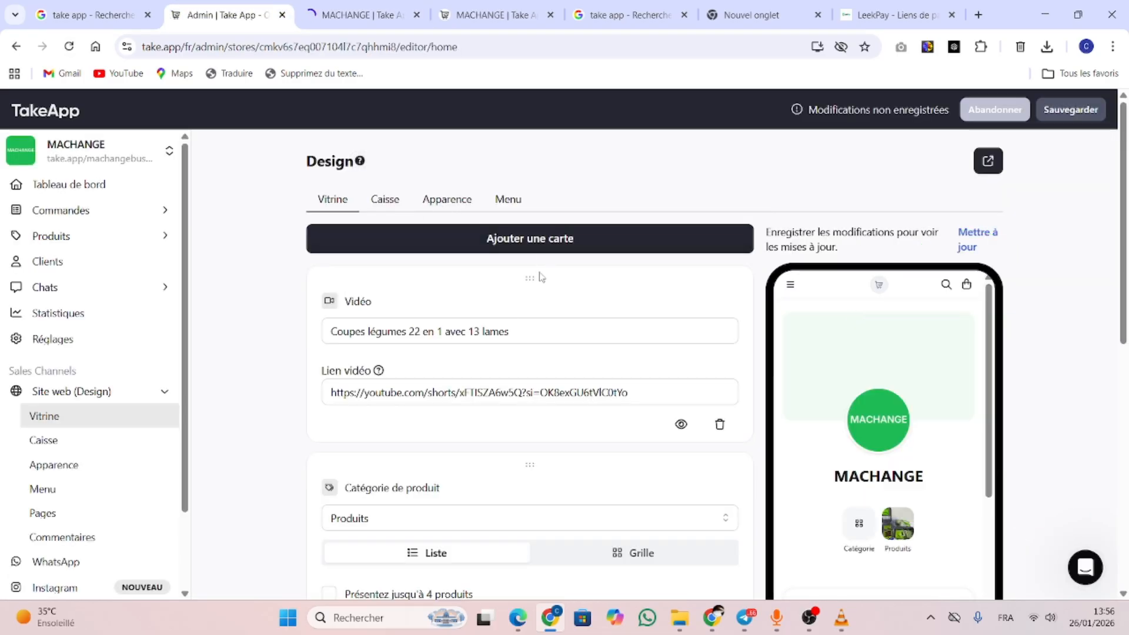
Scroll the countdown card settings, recheck the live storefront, and return to the admin editor
{"action": "left_click_drag", "start_coordinate": [1123, 318], "coordinate": [1127, 552]}
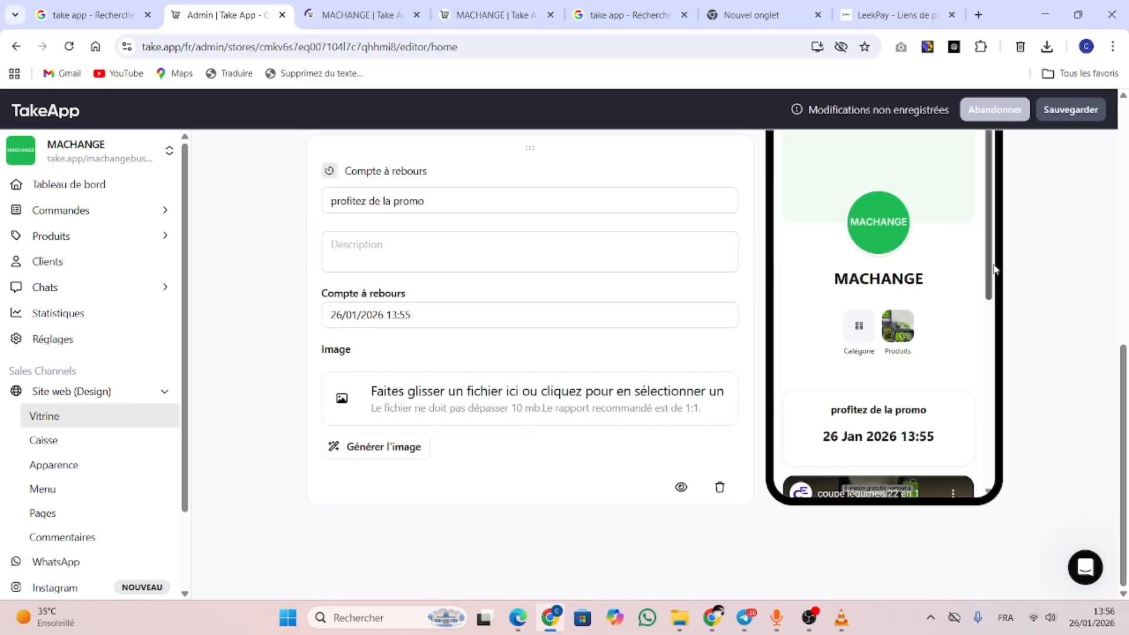
{"action": "left_click_drag", "start_coordinate": [993, 266], "coordinate": [1003, 235]}
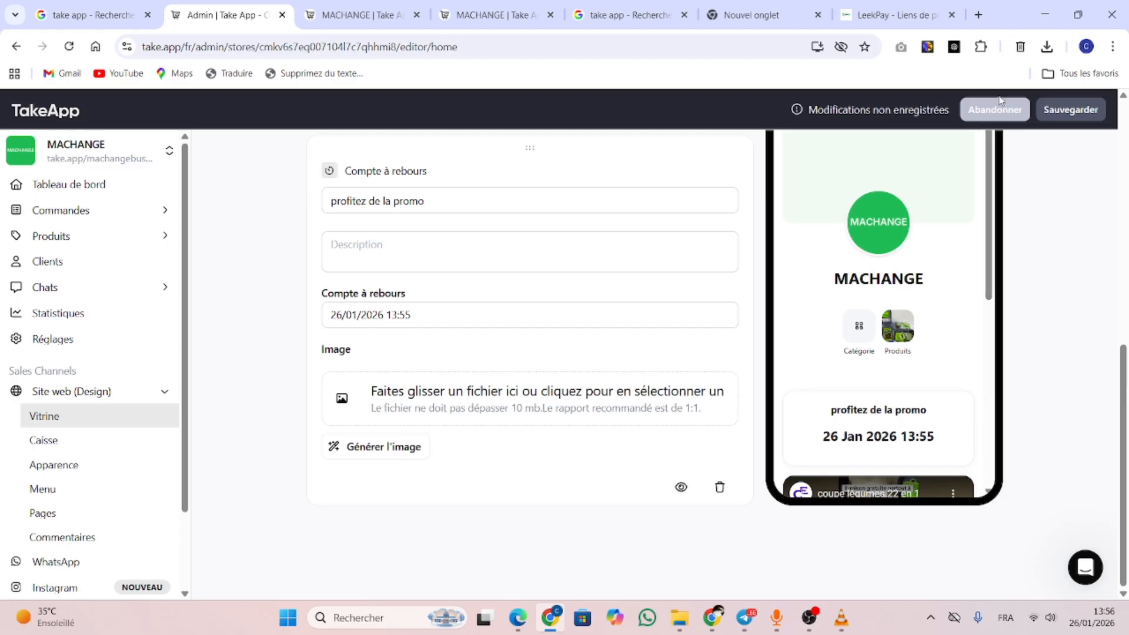
{"action": "scroll", "coordinate": [389, 417], "scroll_direction": "up", "scroll_amount": 2}
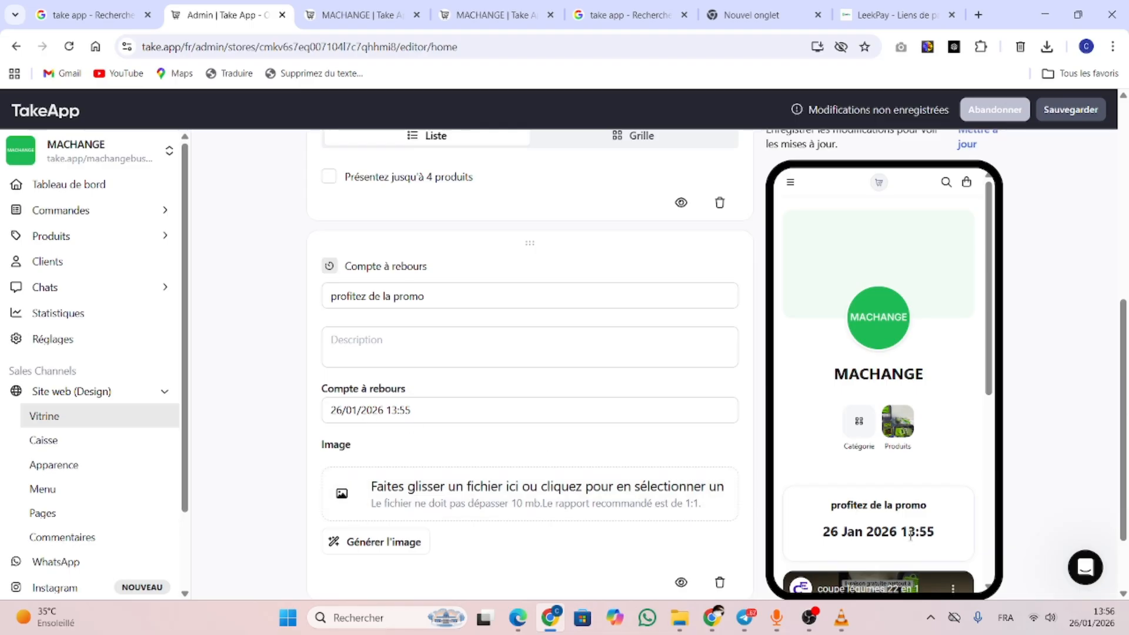
{"action": "left_click", "coordinate": [403, 12]}
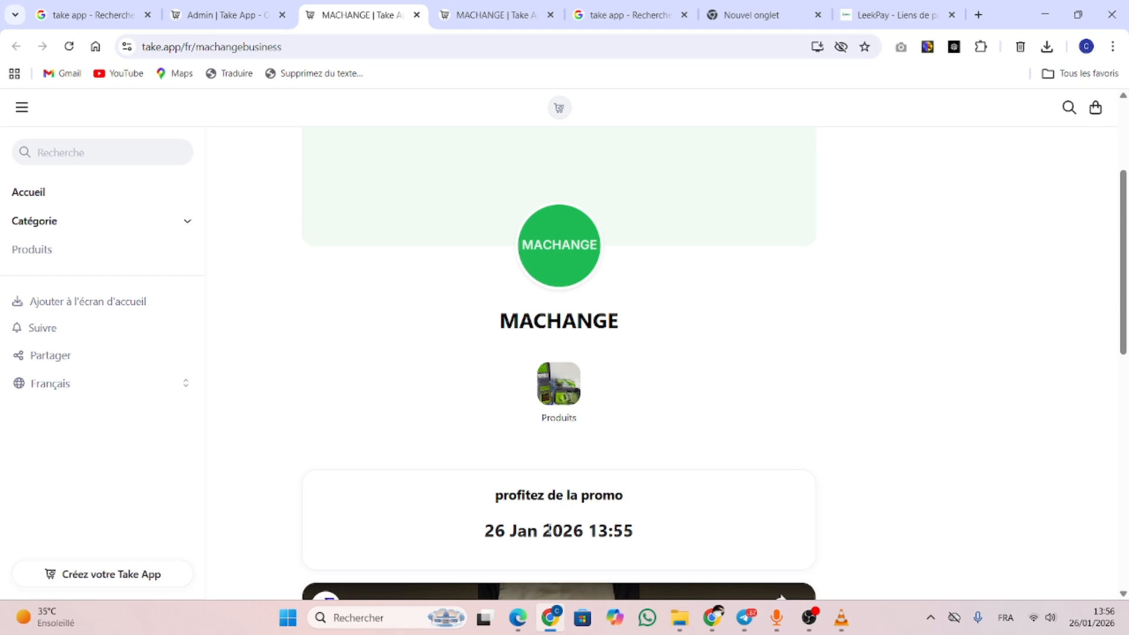
{"action": "left_click", "coordinate": [223, 9]}
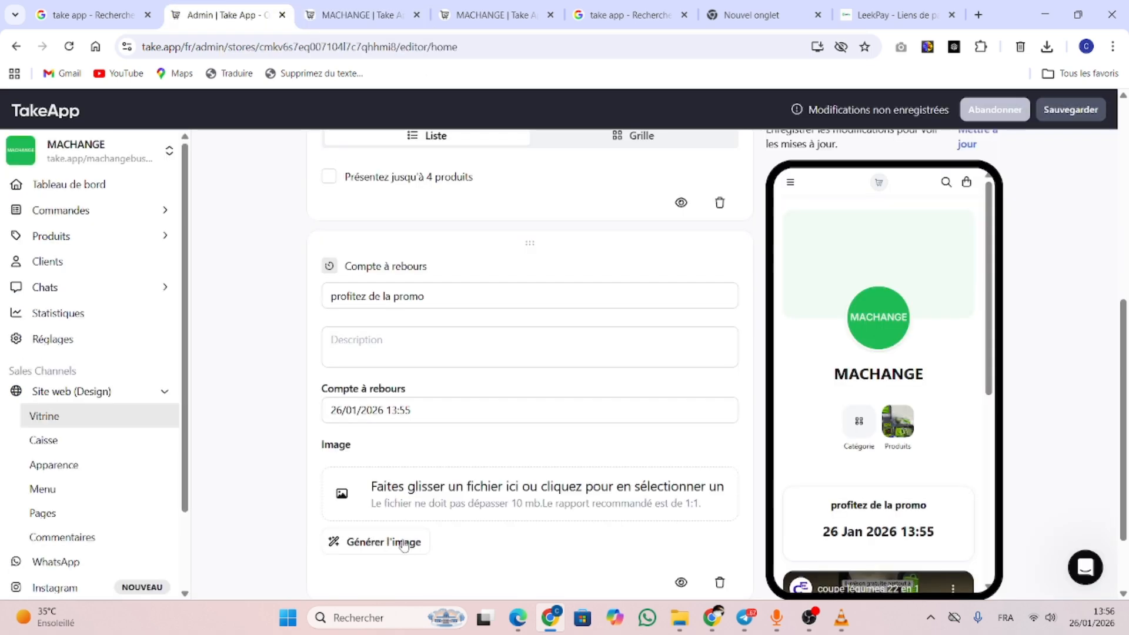
Change the countdown end to 29/01/2026 13:55 and save the design
{"action": "left_click", "coordinate": [405, 411]}
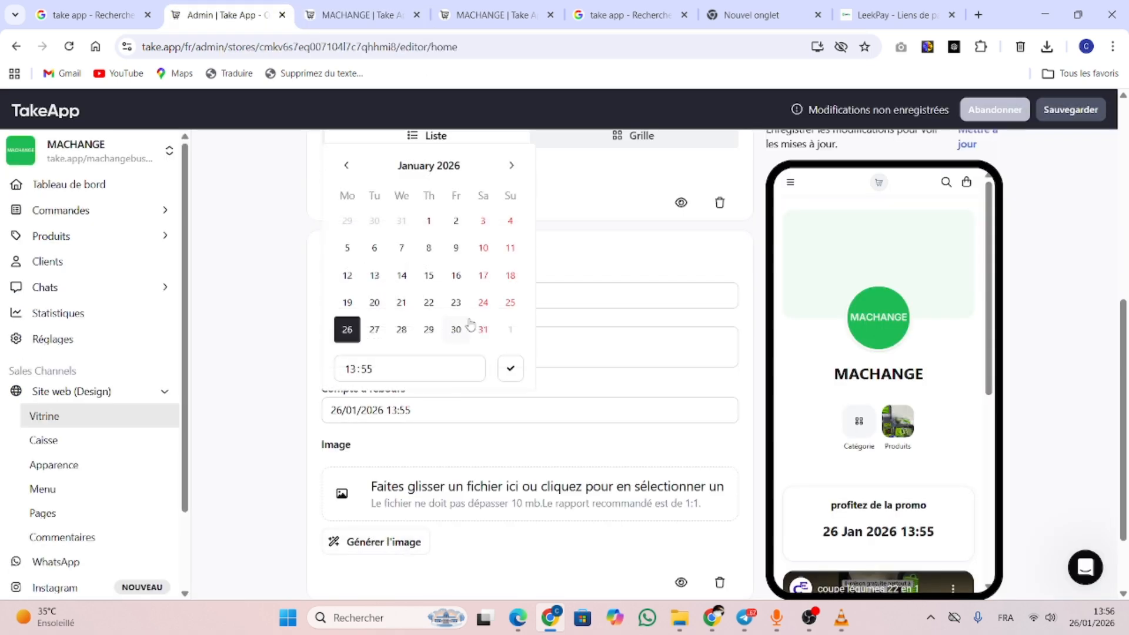
{"action": "left_click", "coordinate": [428, 331]}
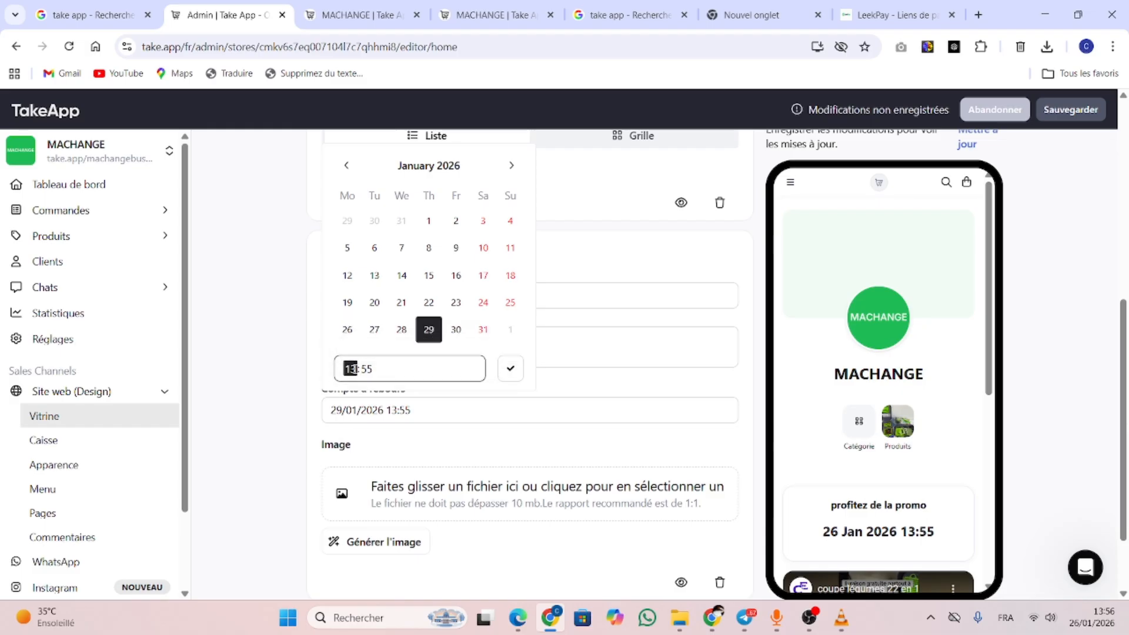
{"action": "left_click", "coordinate": [357, 369]}
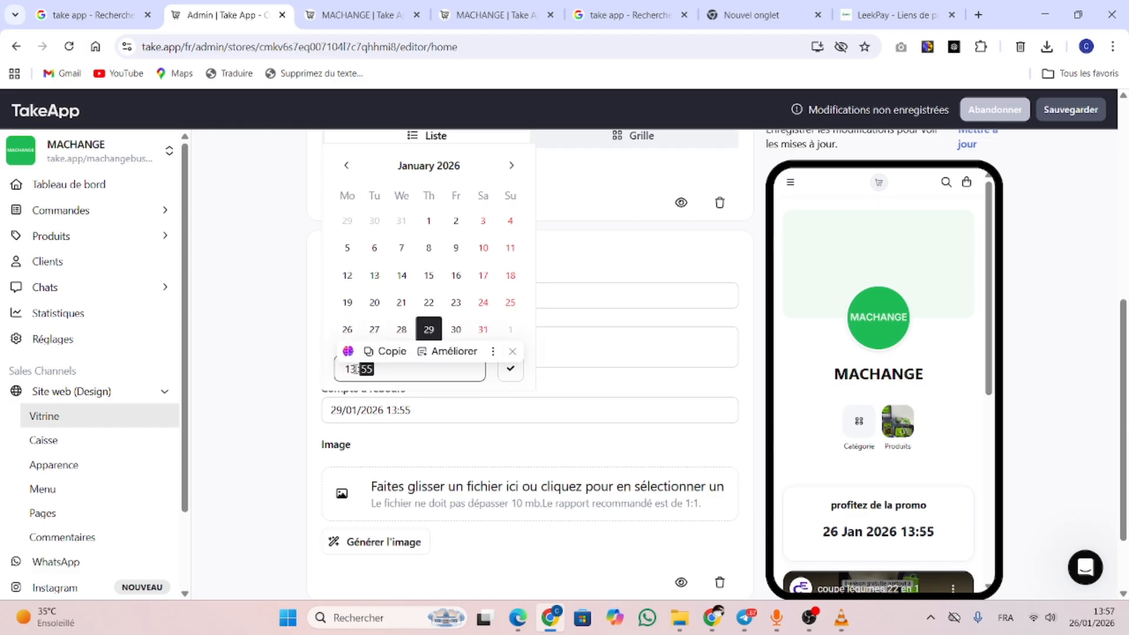
{"action": "left_click", "coordinate": [509, 372]}
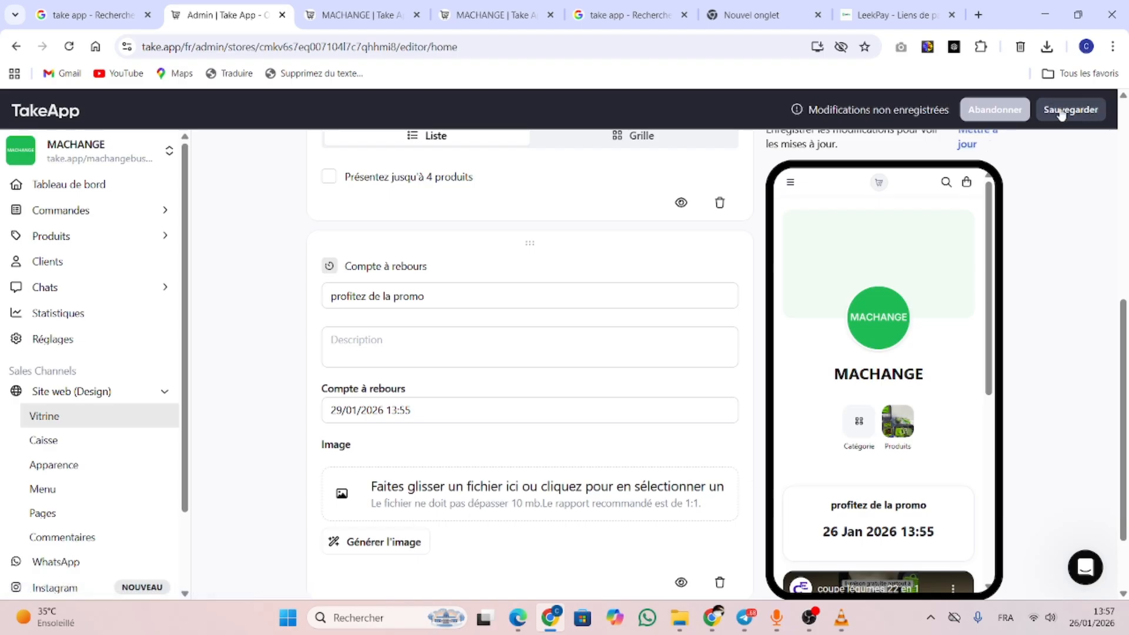
{"action": "left_click", "coordinate": [360, 14]}
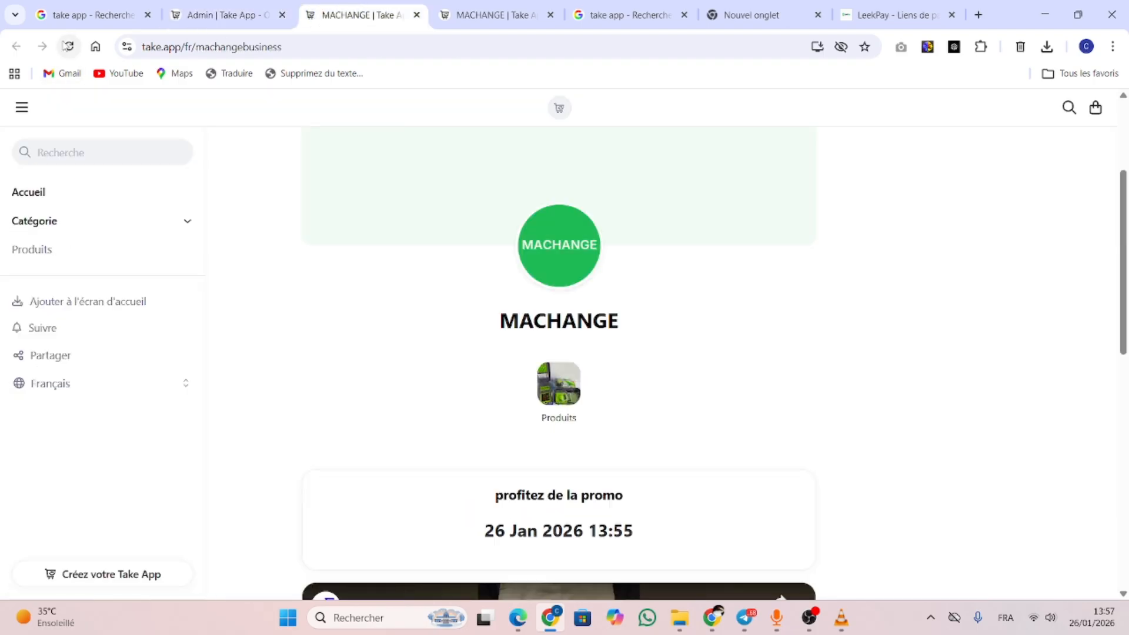
Reload the live store to check the updated timer, then return to the admin editor
{"action": "left_click", "coordinate": [66, 46]}
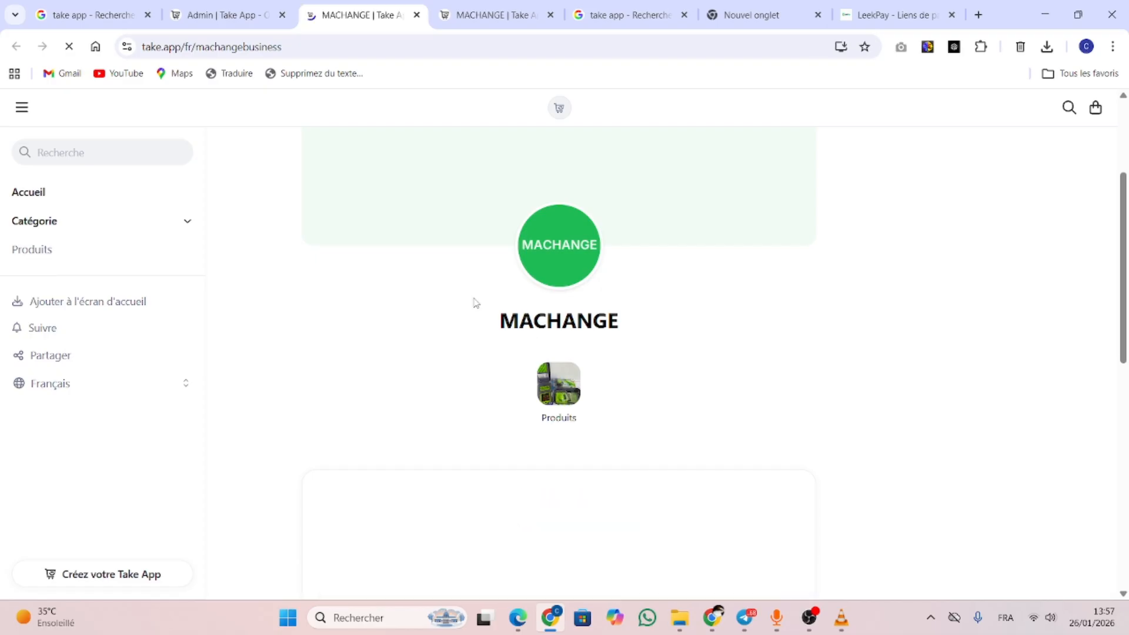
{"action": "scroll", "coordinate": [932, 487], "scroll_direction": "down", "scroll_amount": 10}
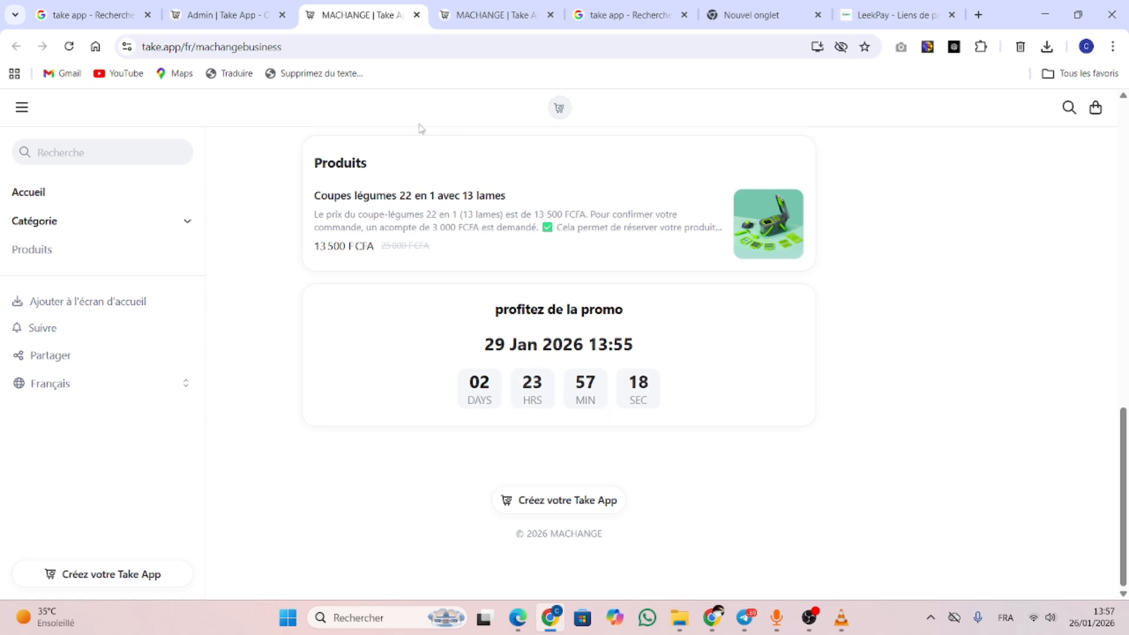
{"action": "left_click", "coordinate": [223, 15]}
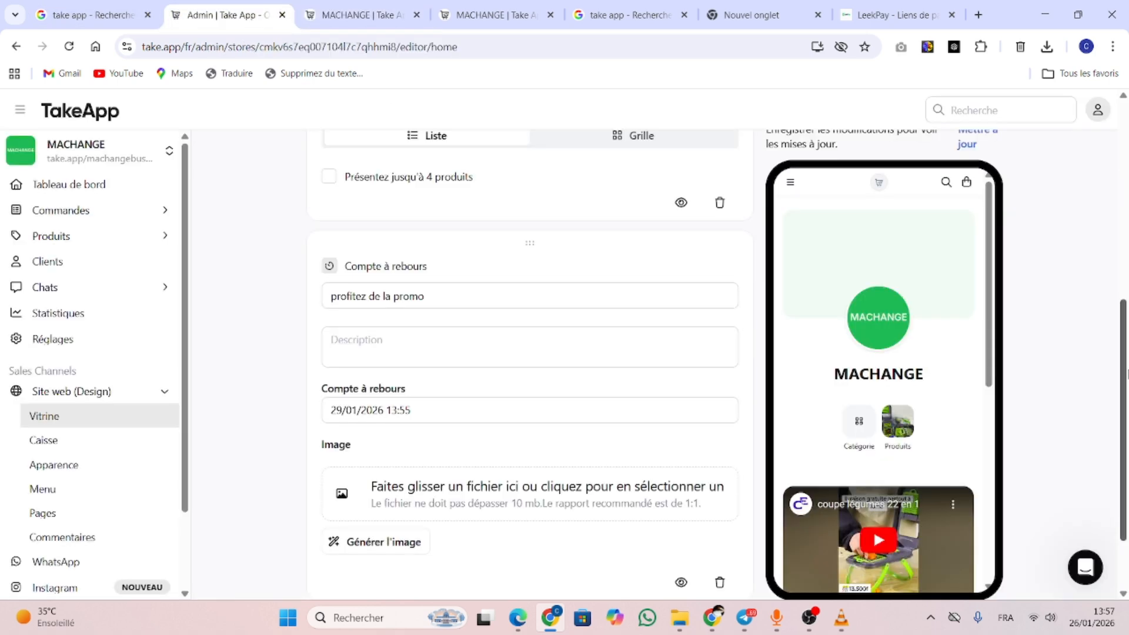
Open the Caisse checkout settings and view the Ajouter une carte card types without adding one
{"action": "scroll", "coordinate": [1126, 385], "scroll_direction": "up", "scroll_amount": 7}
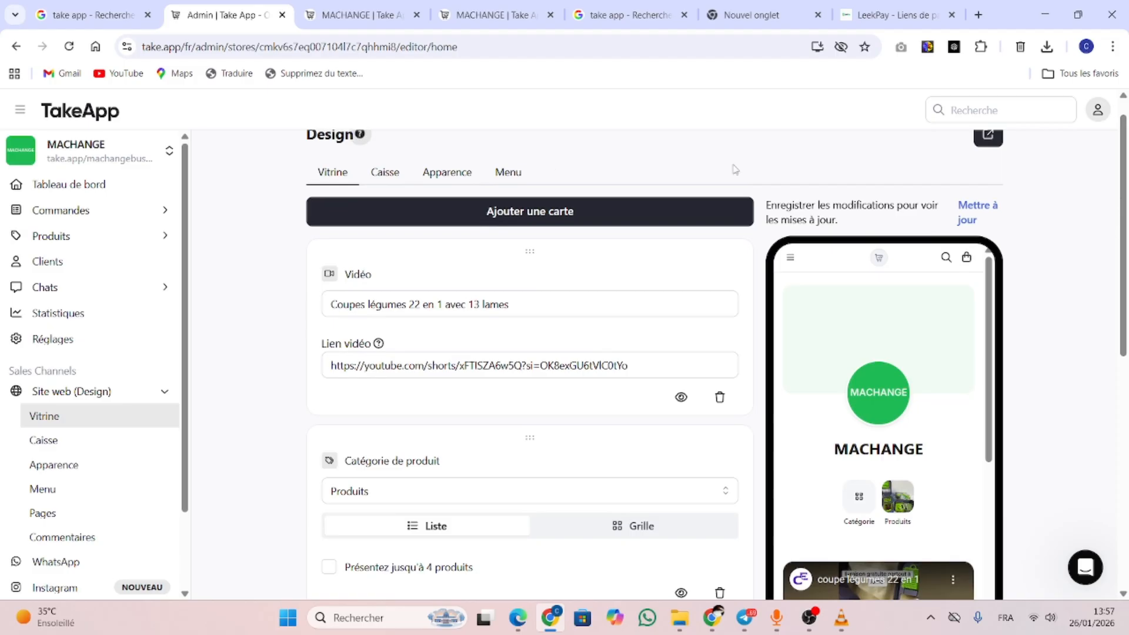
{"action": "left_click", "coordinate": [386, 176]}
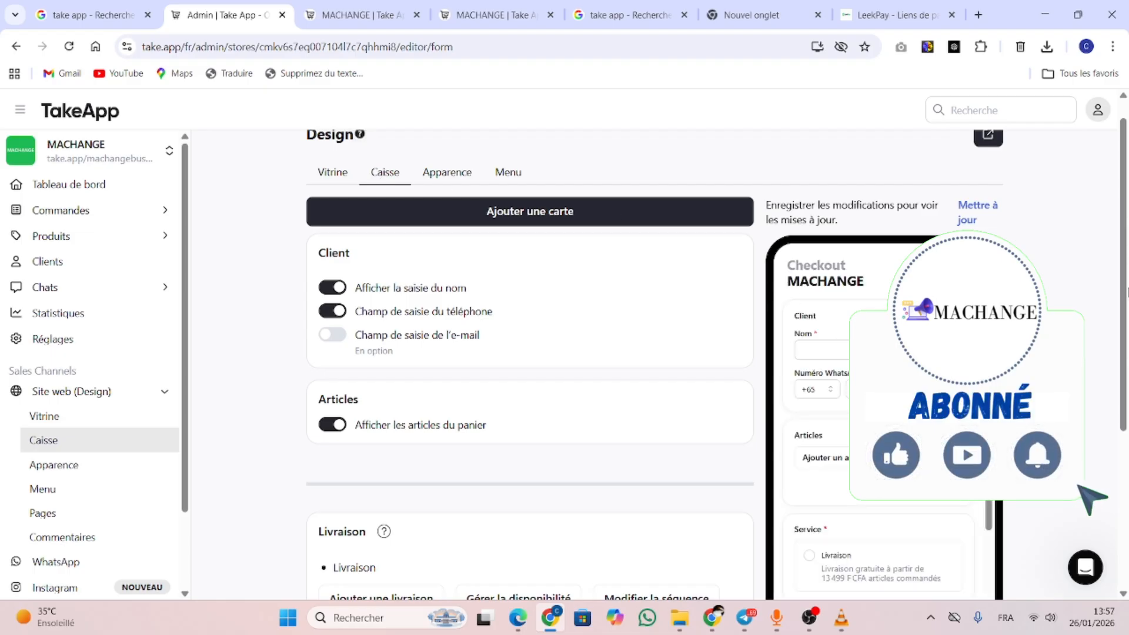
{"action": "scroll", "coordinate": [1126, 442], "scroll_direction": "down", "scroll_amount": 4}
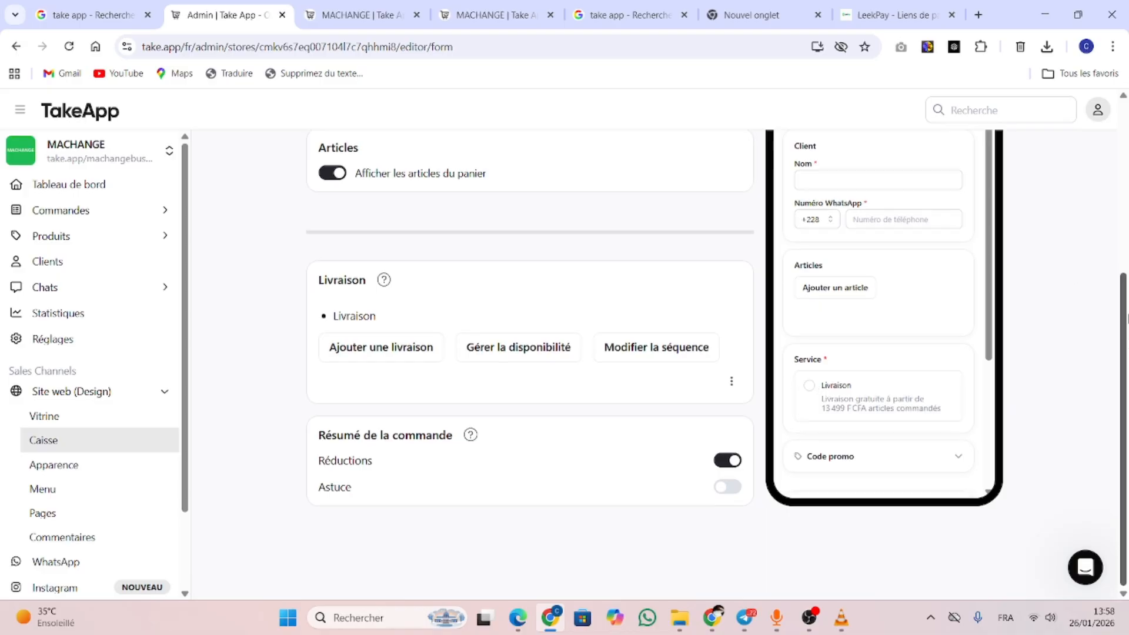
{"action": "scroll", "coordinate": [416, 135], "scroll_direction": "up", "scroll_amount": 5}
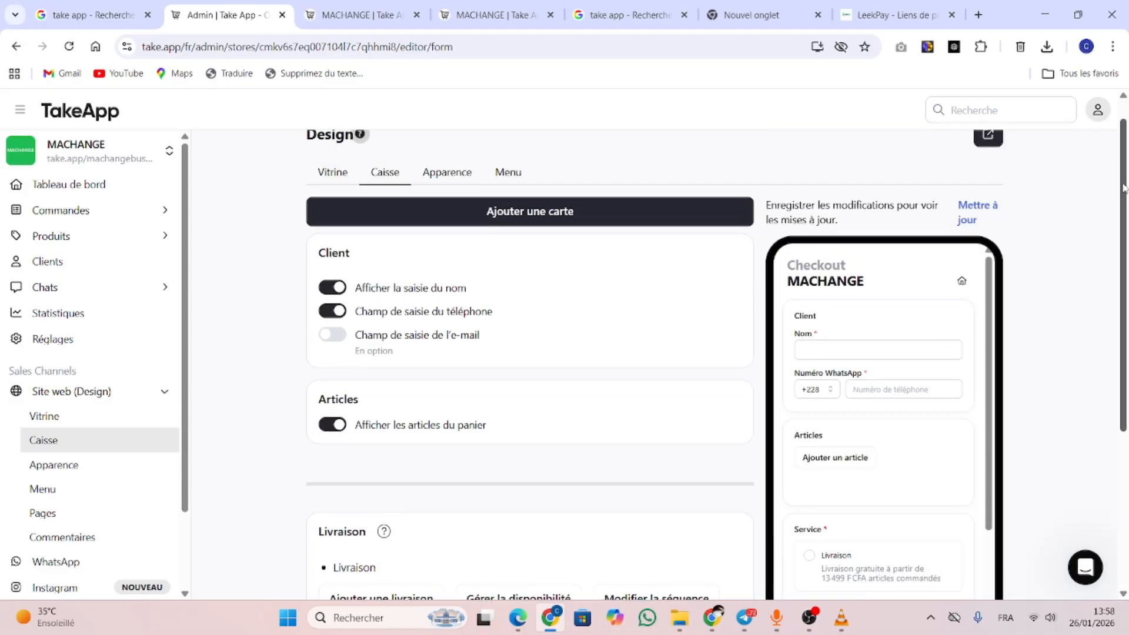
{"action": "left_click", "coordinate": [504, 212]}
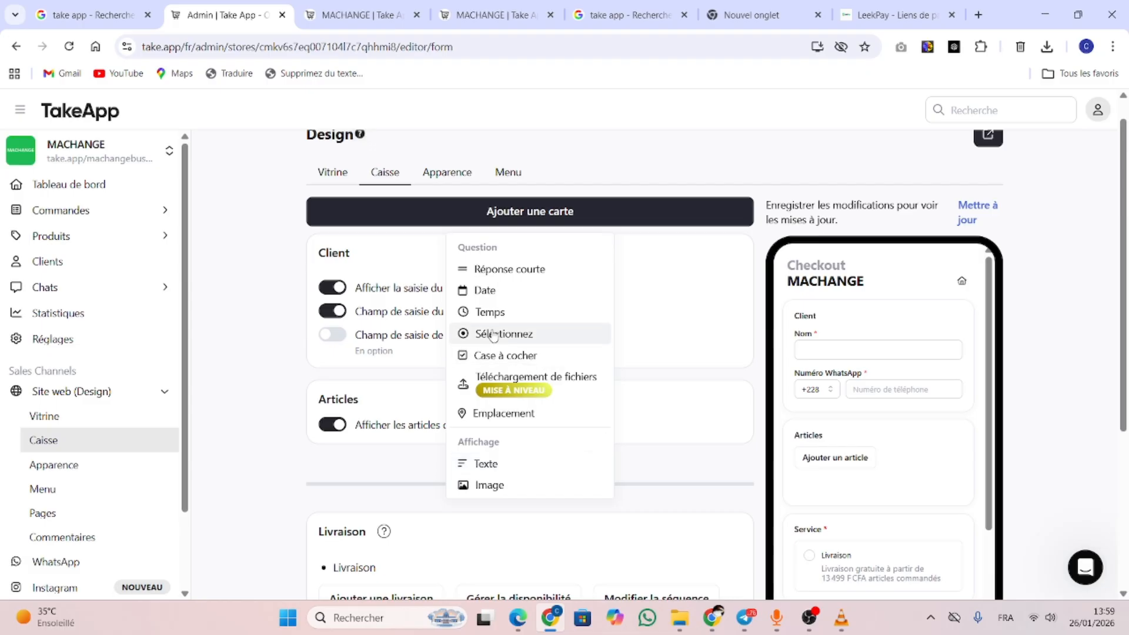
{"action": "left_click", "coordinate": [252, 240]}
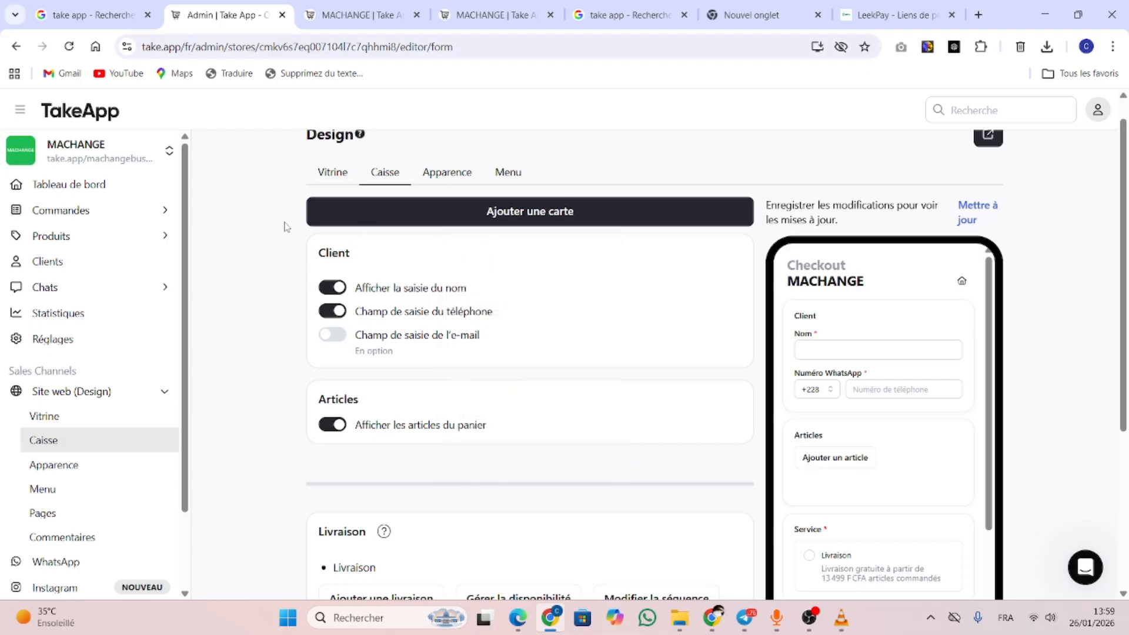
In Apparence, upload the vegetable-cutter photo as the store's Profil image
{"action": "left_click", "coordinate": [453, 174]}
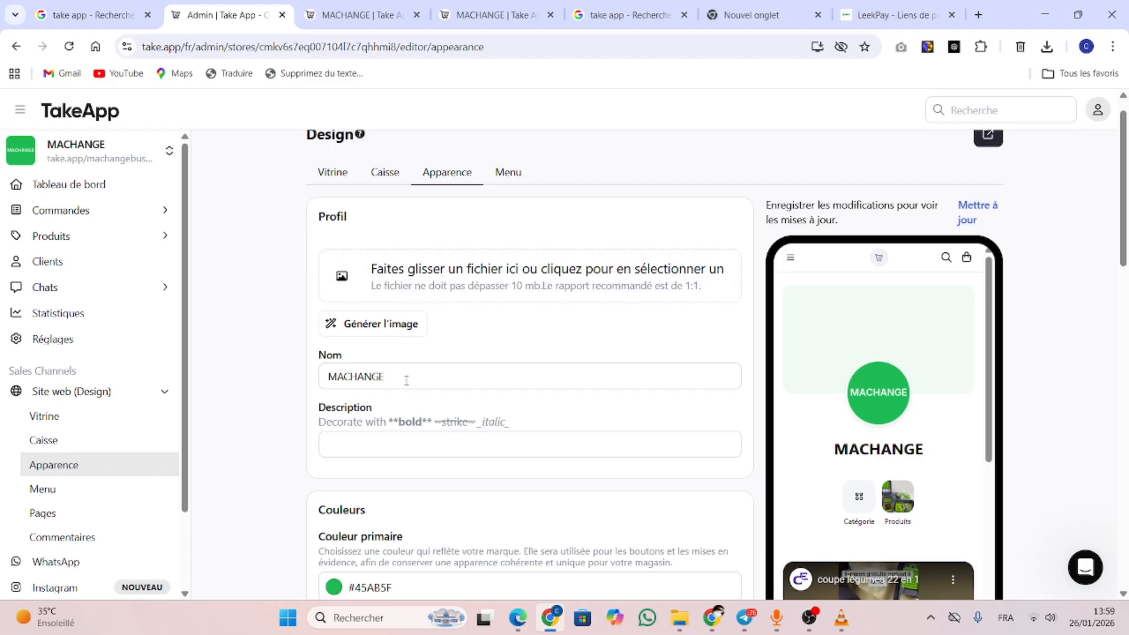
{"action": "left_click", "coordinate": [389, 448]}
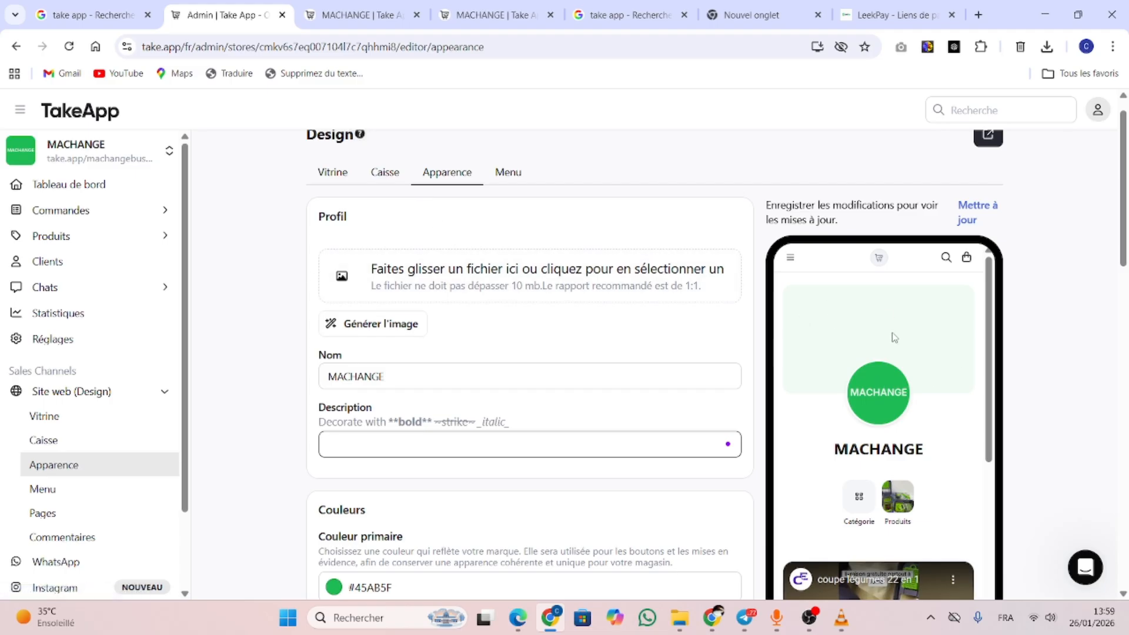
{"action": "left_click", "coordinate": [343, 277]}
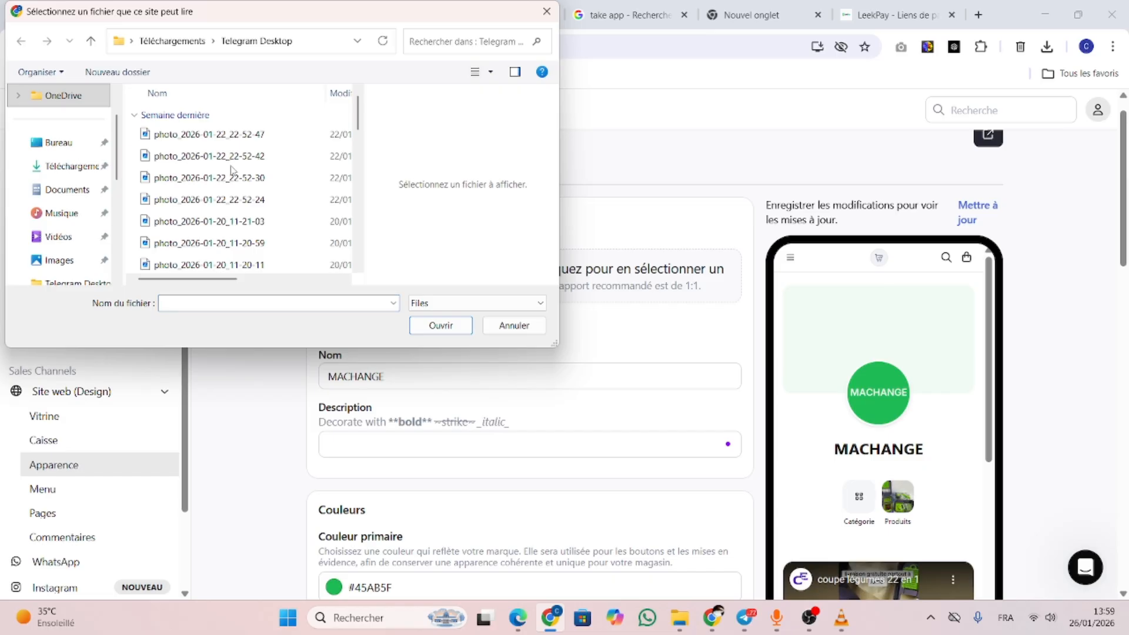
{"action": "left_click", "coordinate": [261, 178]}
{"action": "left_click", "coordinate": [432, 327]}
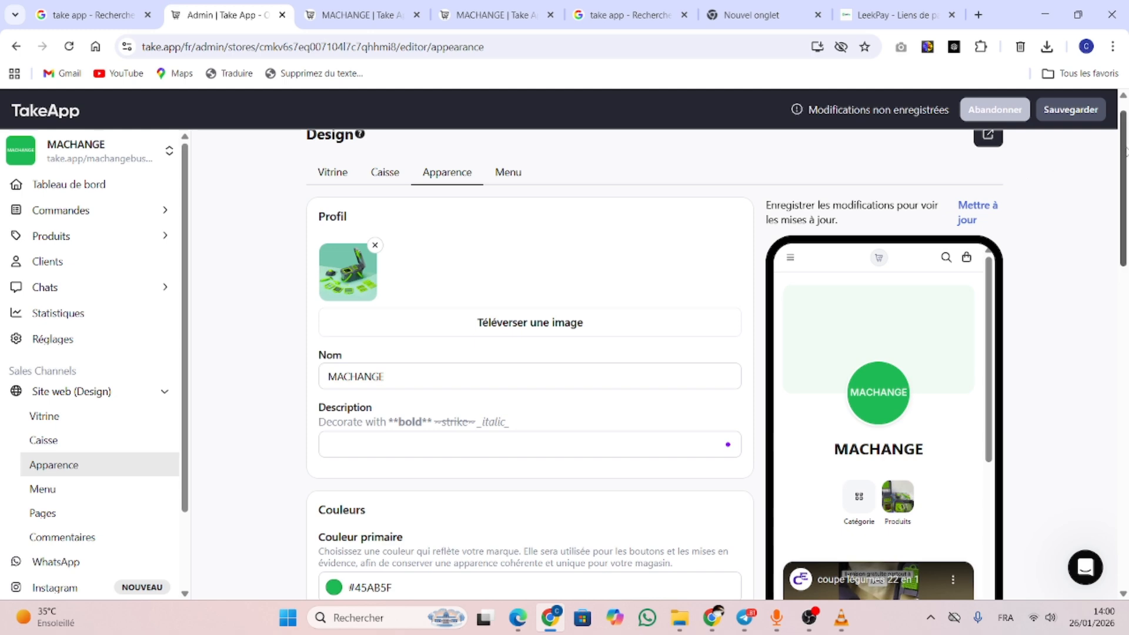
Set photo_2026-01-22_22-52-30 as the background image under Couleurs
{"action": "left_click_drag", "start_coordinate": [1125, 152], "coordinate": [1126, 294]}
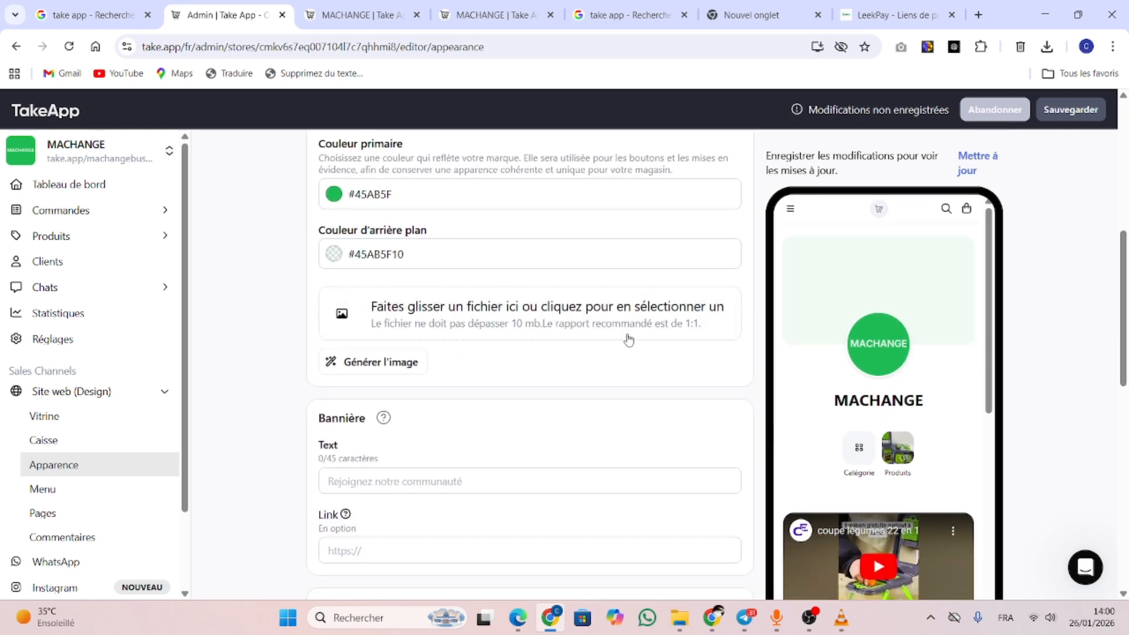
{"action": "left_click", "coordinate": [335, 314]}
{"action": "left_click", "coordinate": [209, 156]}
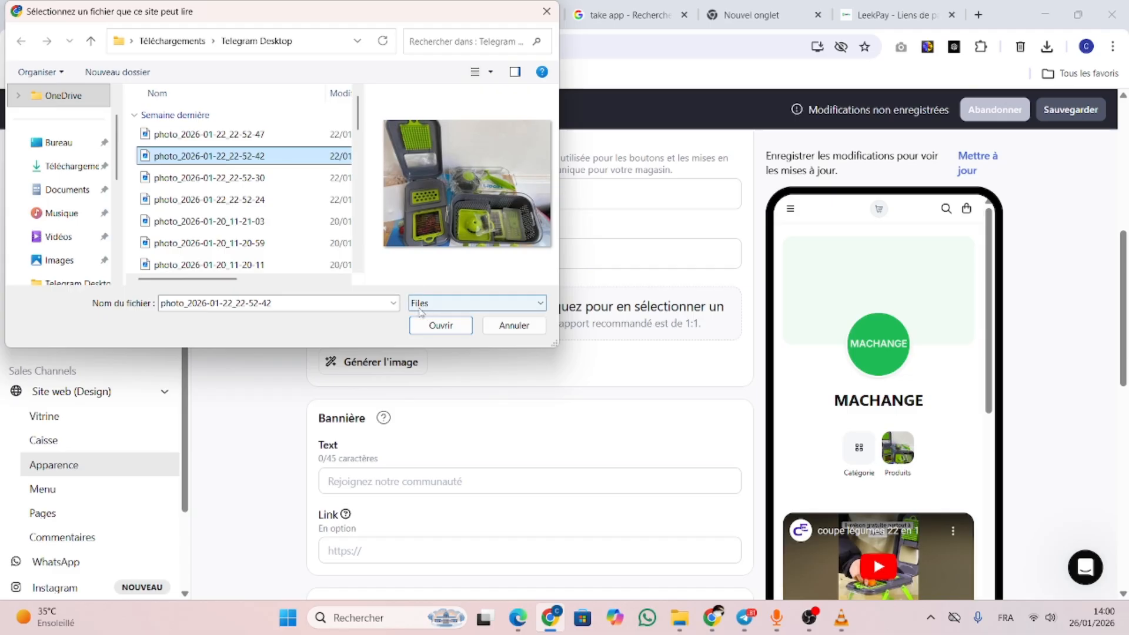
{"action": "key", "text": "Down"}
{"action": "left_click", "coordinate": [442, 325]}
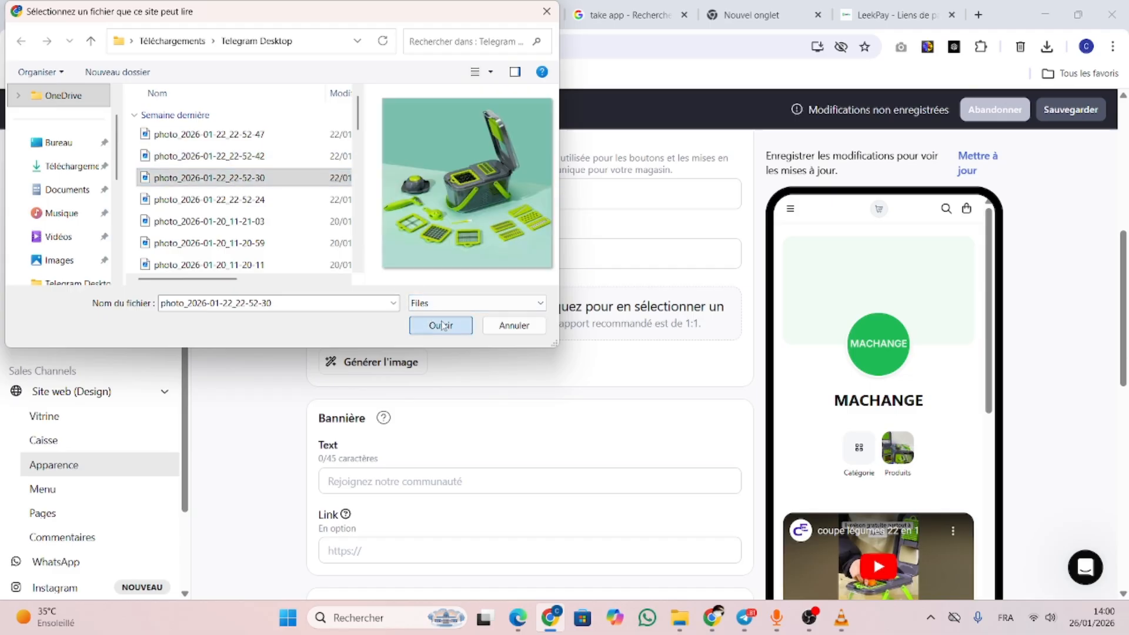
{"action": "scroll", "coordinate": [498, 369], "scroll_direction": "down", "scroll_amount": 2}
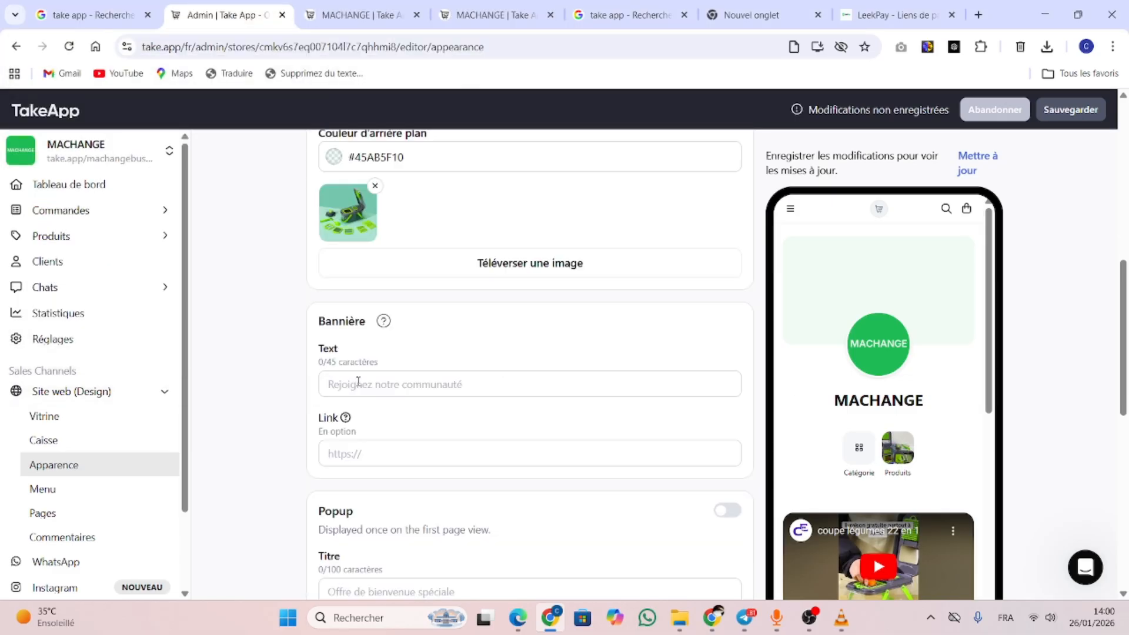
Enter 'Livraison gratuite' with a capital L as the Bannière text and save
{"action": "left_click", "coordinate": [376, 385]}
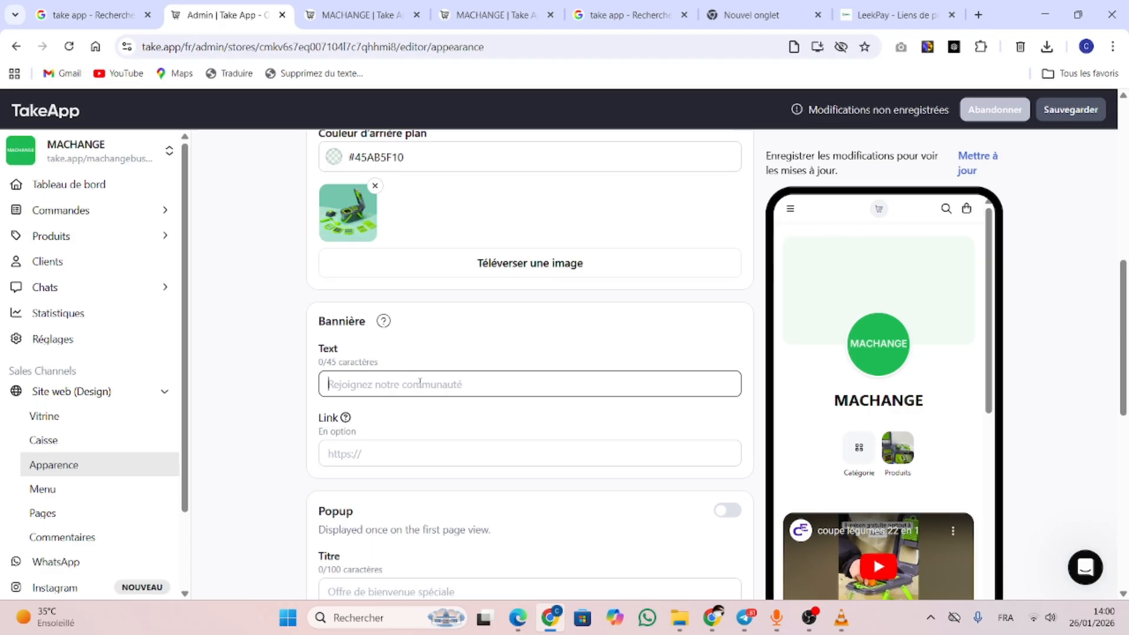
{"action": "type", "text": "livraison gratuite"}
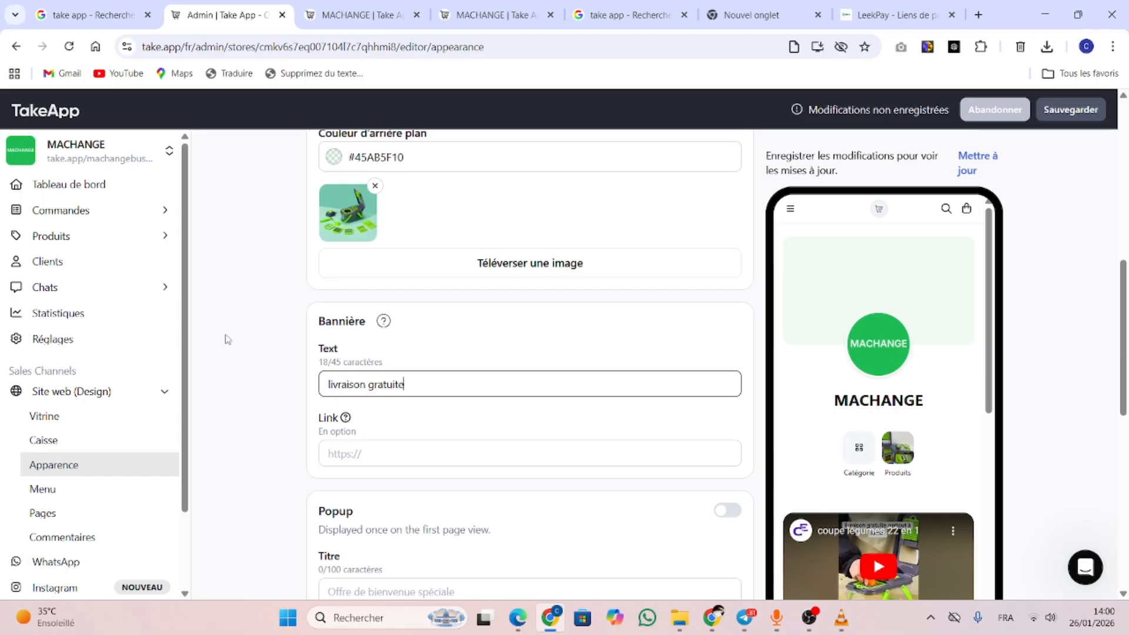
{"action": "left_click", "coordinate": [329, 384]}
{"action": "key", "text": "BackSpace"}
{"action": "type", "text": "L"}
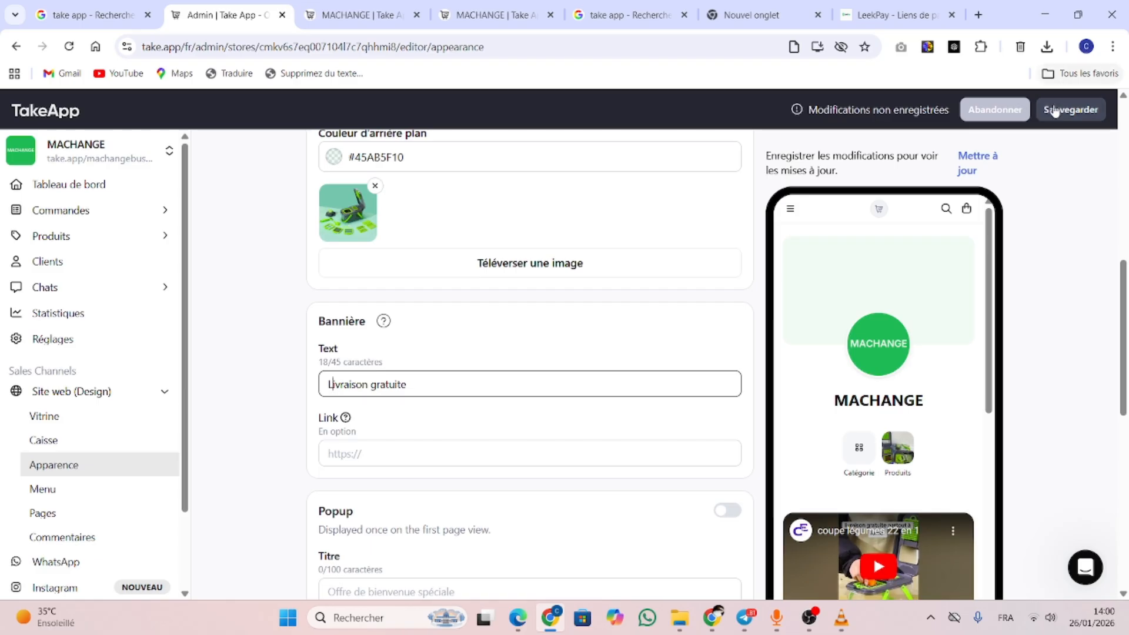
{"action": "left_click", "coordinate": [1062, 114]}
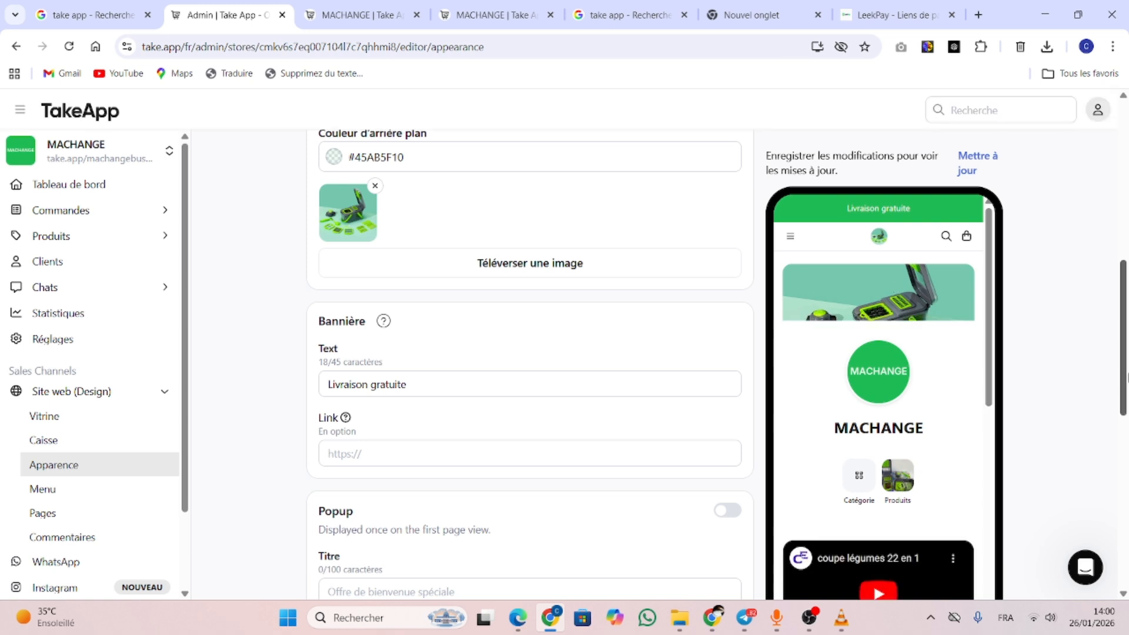
{"action": "scroll", "coordinate": [895, 340], "scroll_direction": "up", "scroll_amount": 1}
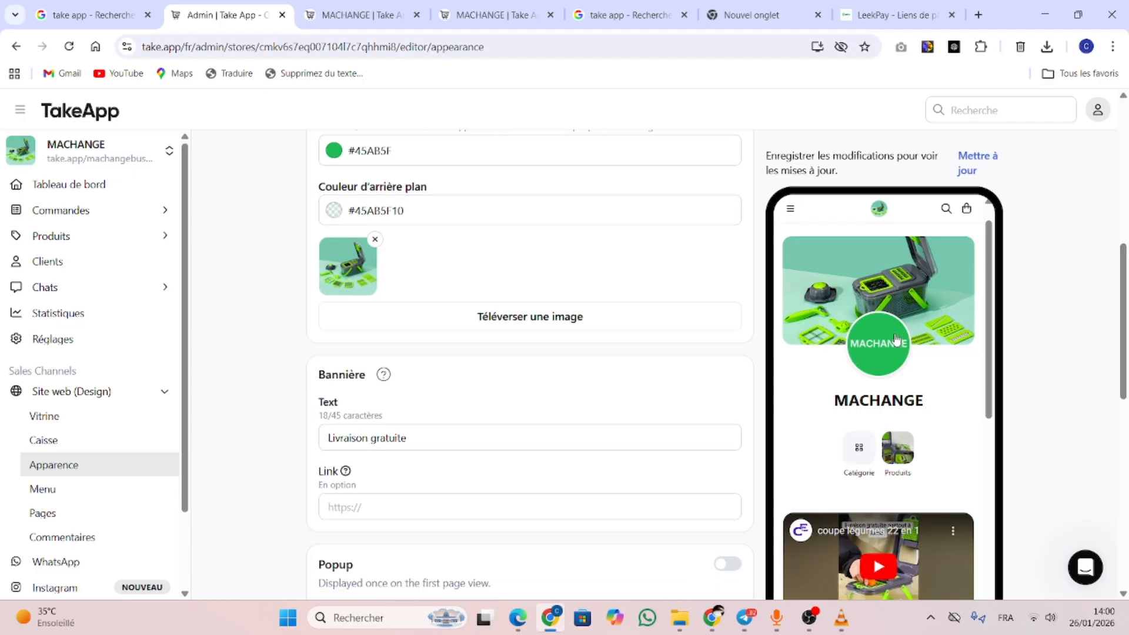
{"action": "left_click_drag", "start_coordinate": [1125, 364], "coordinate": [1127, 462]}
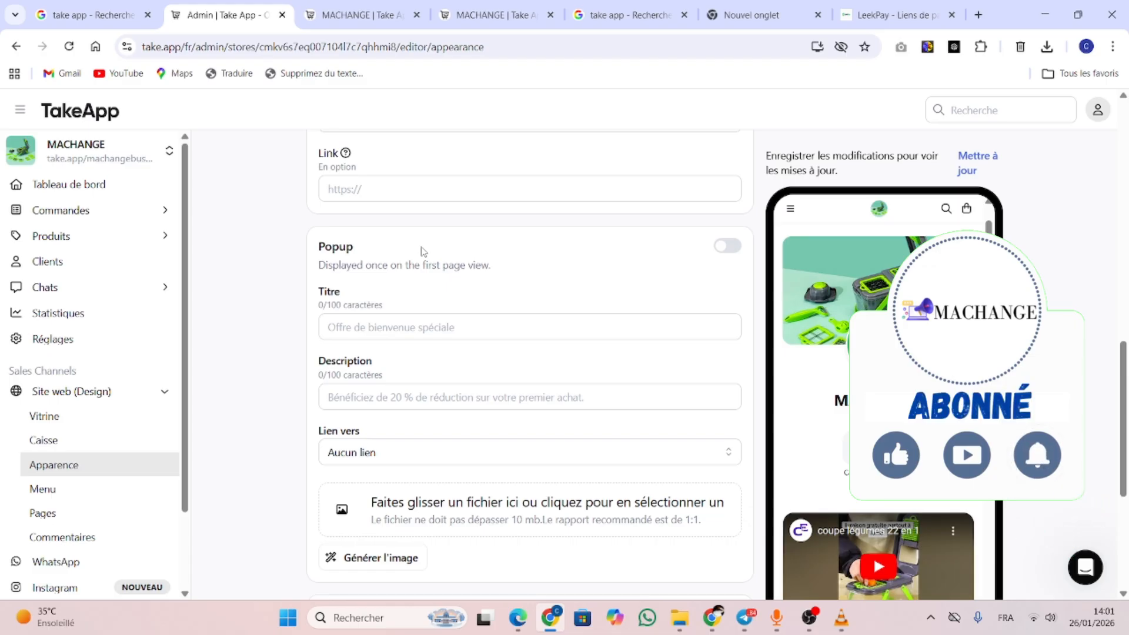
Set the popup's Lien vers option to URL personnalisée
{"action": "left_click", "coordinate": [422, 324]}
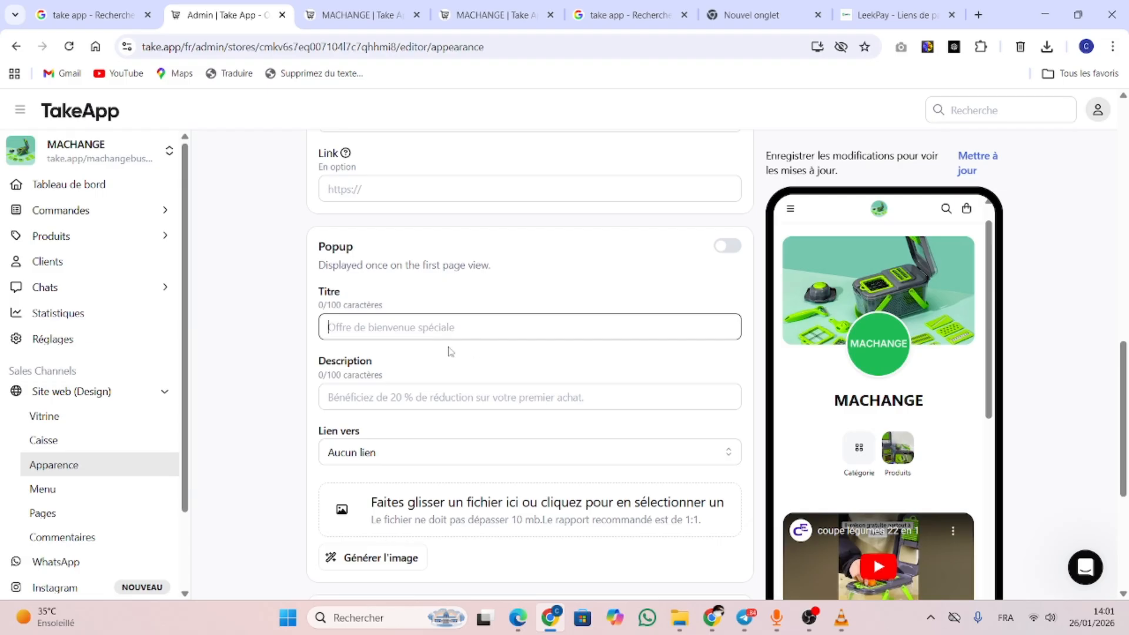
{"action": "left_click", "coordinate": [430, 399]}
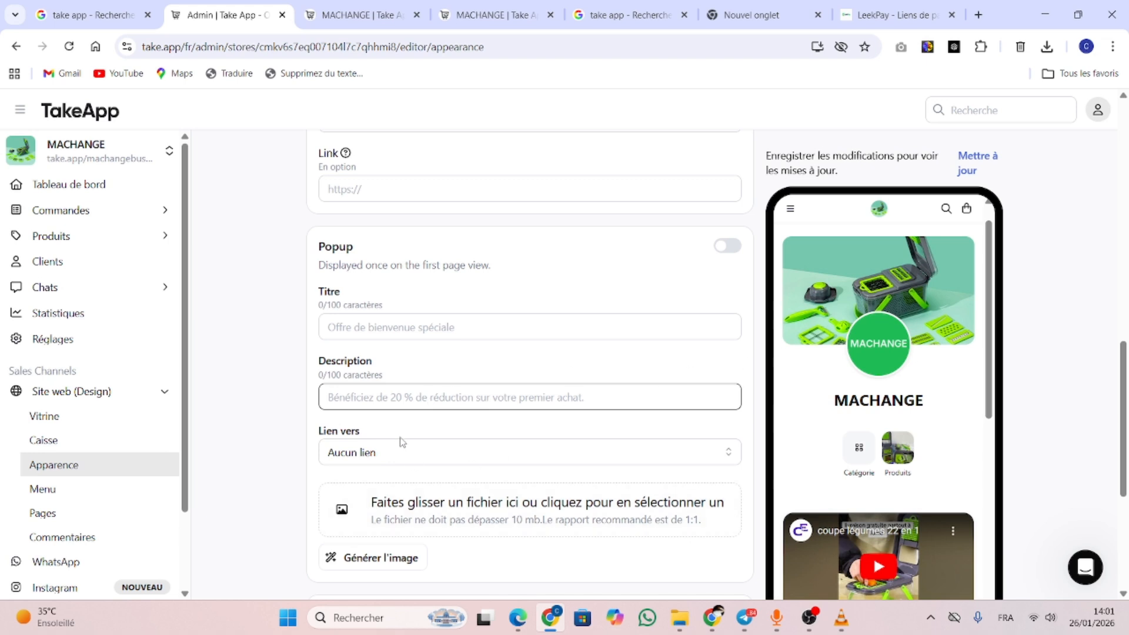
{"action": "left_click", "coordinate": [410, 457]}
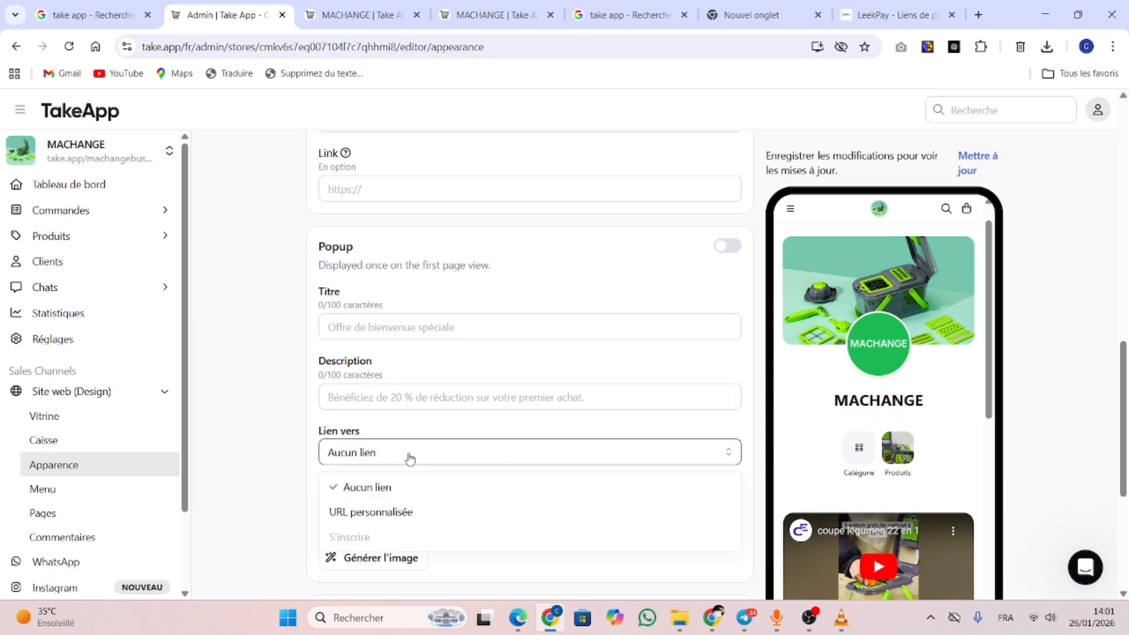
{"action": "left_click", "coordinate": [438, 510]}
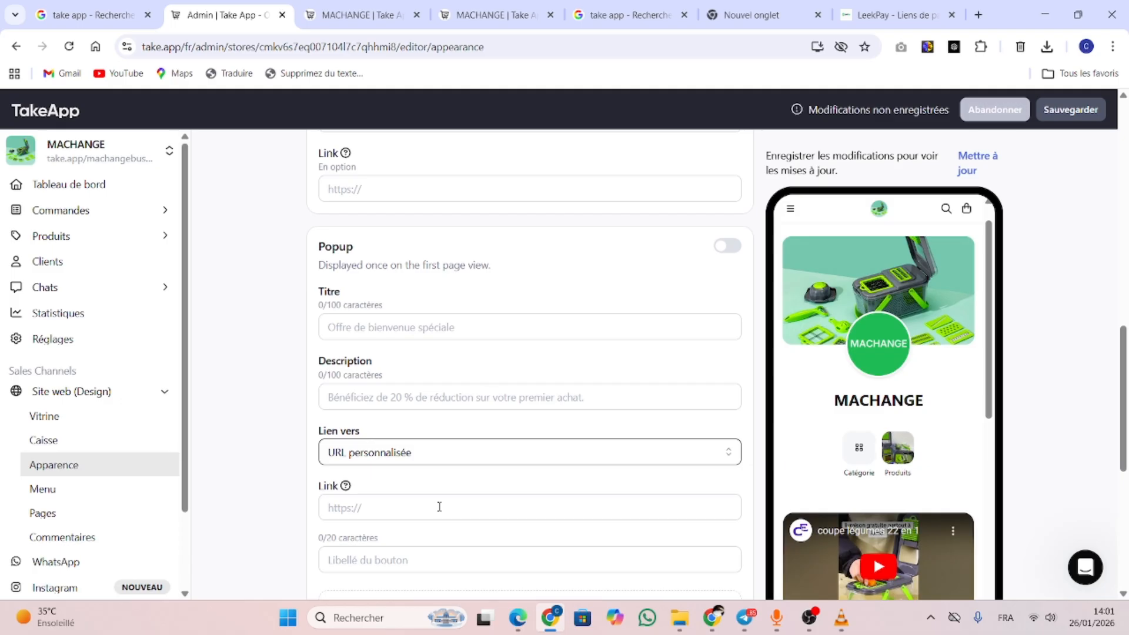
{"action": "left_click", "coordinate": [439, 507]}
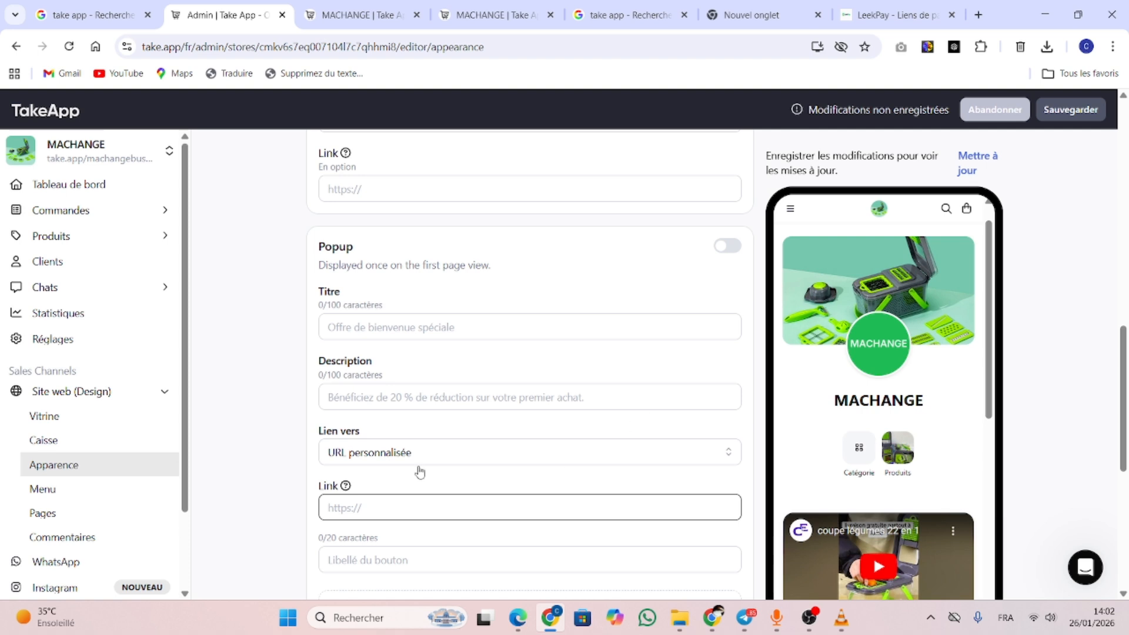
{"action": "left_click_drag", "start_coordinate": [1126, 371], "coordinate": [1126, 430]}
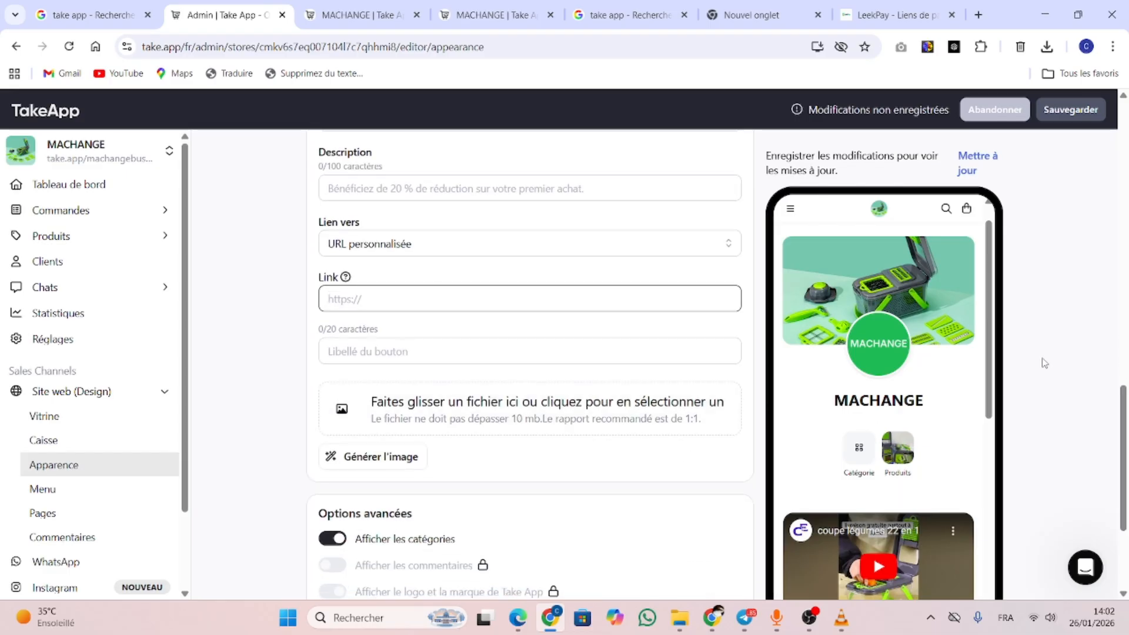
{"action": "left_click_drag", "start_coordinate": [991, 368], "coordinate": [990, 556]}
Paste COMMANDER MAINTENANT as the popup button label, save, and open the MACHANGE storefront
{"action": "left_click", "coordinate": [363, 352]}
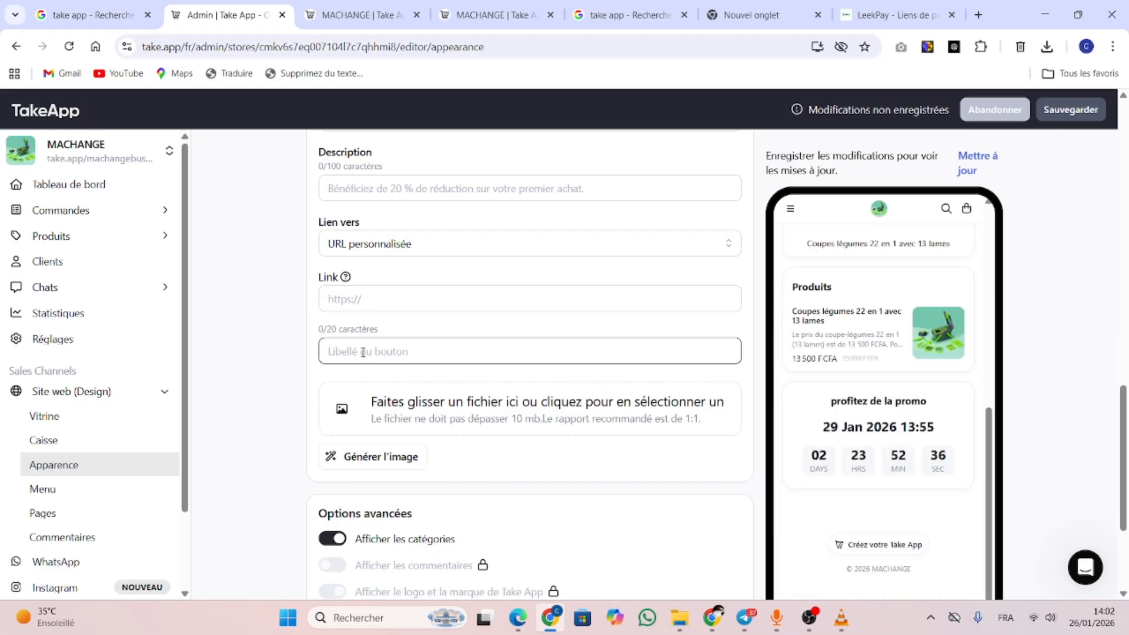
{"action": "type", "text": "COMMANDER MAINTENANT"}
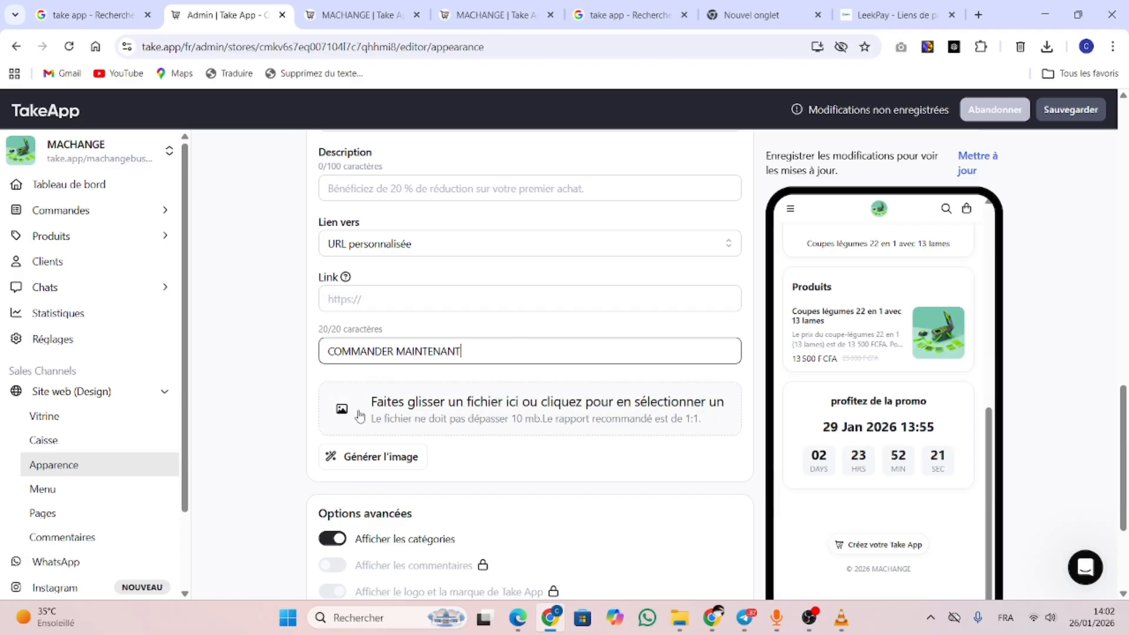
{"action": "scroll", "coordinate": [1126, 493], "scroll_direction": "down", "scroll_amount": 3}
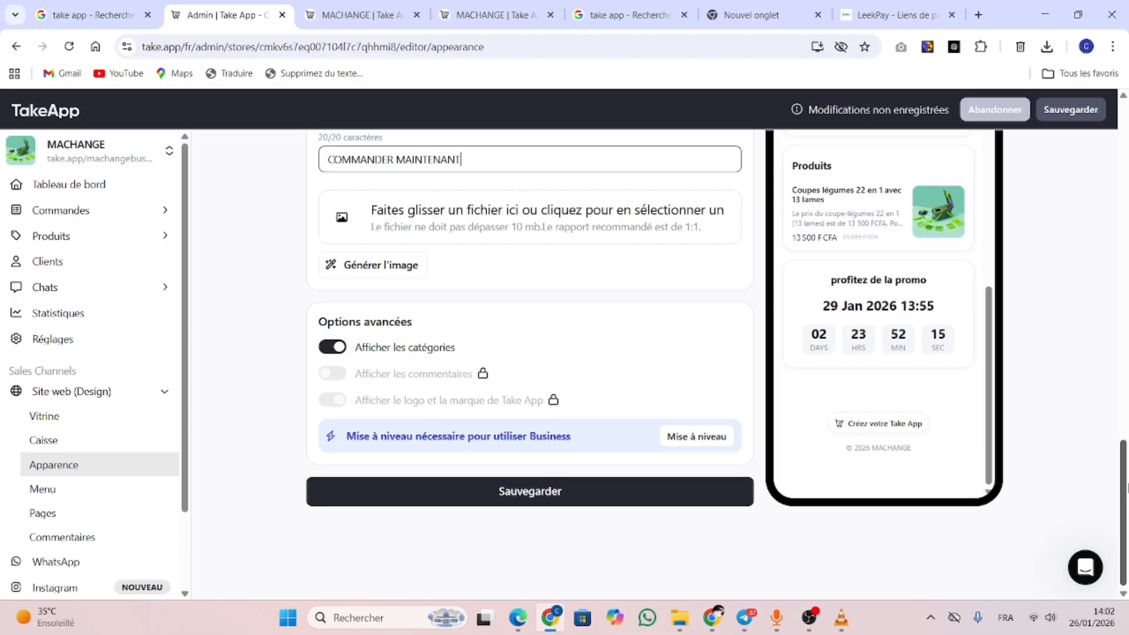
{"action": "left_click", "coordinate": [592, 499]}
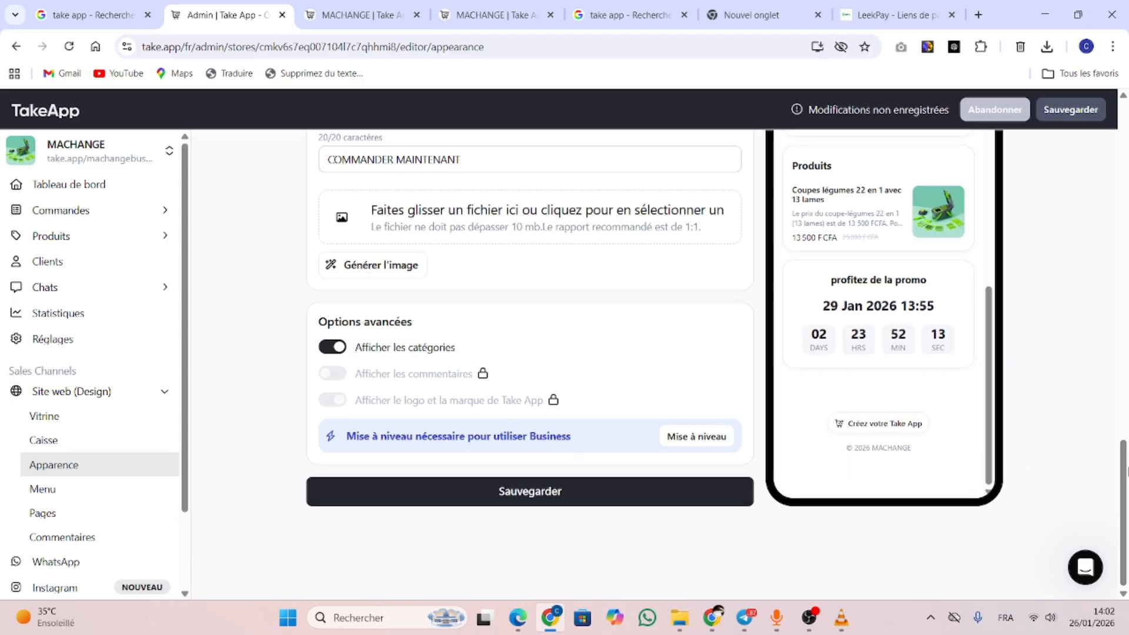
{"action": "mouse_move", "coordinate": [1126, 479]}
{"action": "left_mouse_down"}
{"action": "mouse_move", "coordinate": [1126, 272]}
{"action": "mouse_move", "coordinate": [1126, 482]}
{"action": "left_mouse_up"}
{"action": "left_click", "coordinate": [546, 499]}
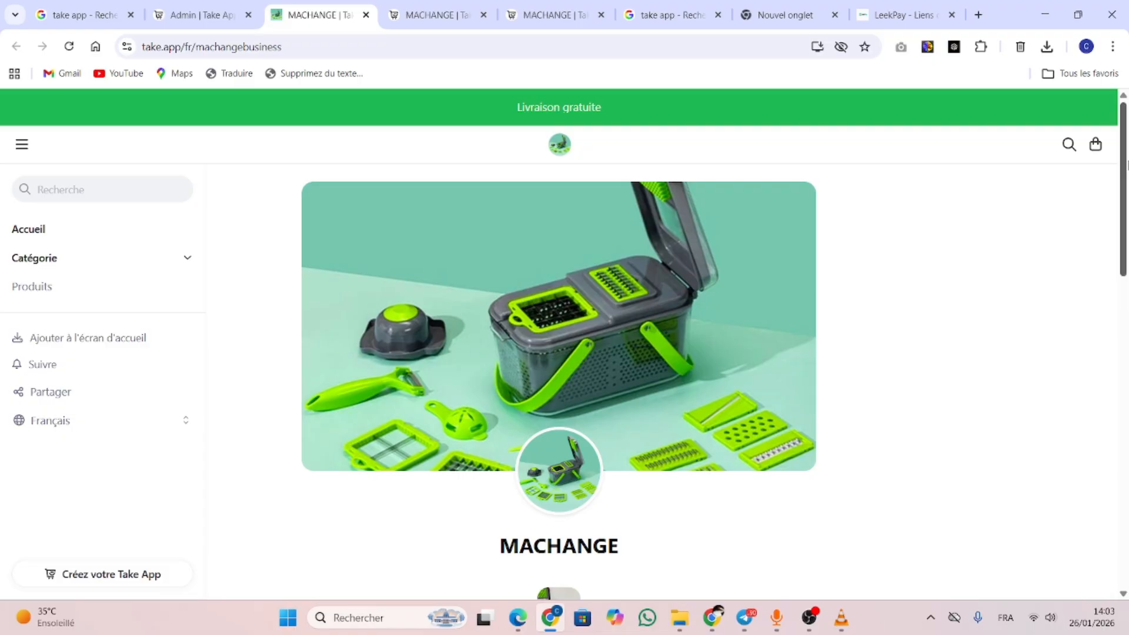
{"action": "scroll", "coordinate": [523, 306], "scroll_direction": "down", "scroll_amount": 7}
{"action": "scroll", "coordinate": [569, 349], "scroll_direction": "up", "scroll_amount": 5}
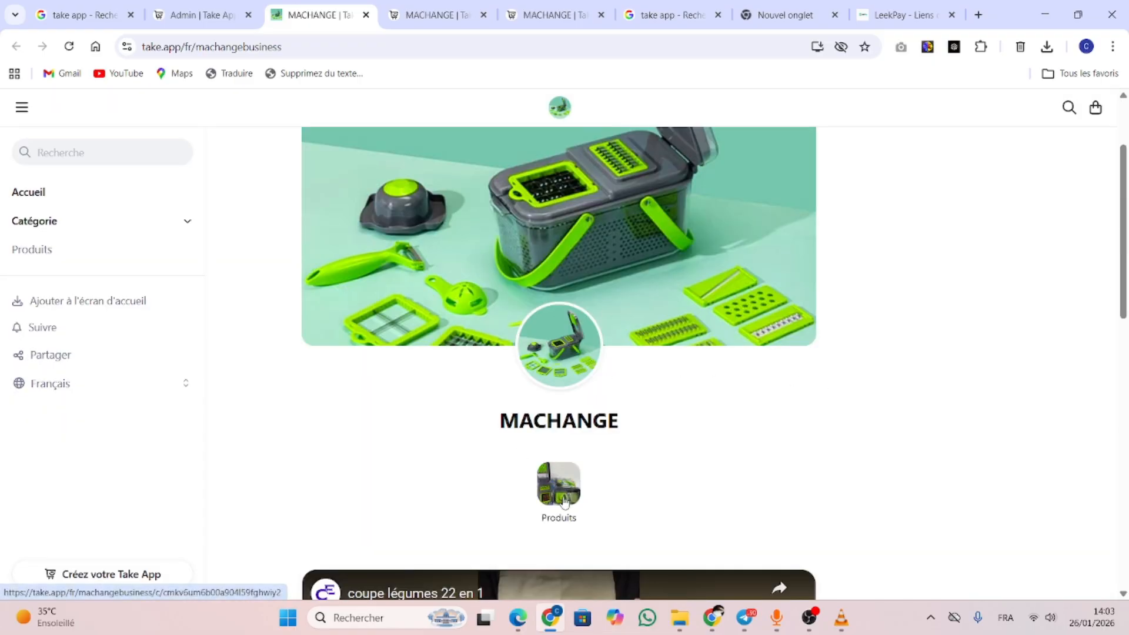
{"action": "scroll", "coordinate": [782, 288], "scroll_direction": "down", "scroll_amount": 5}
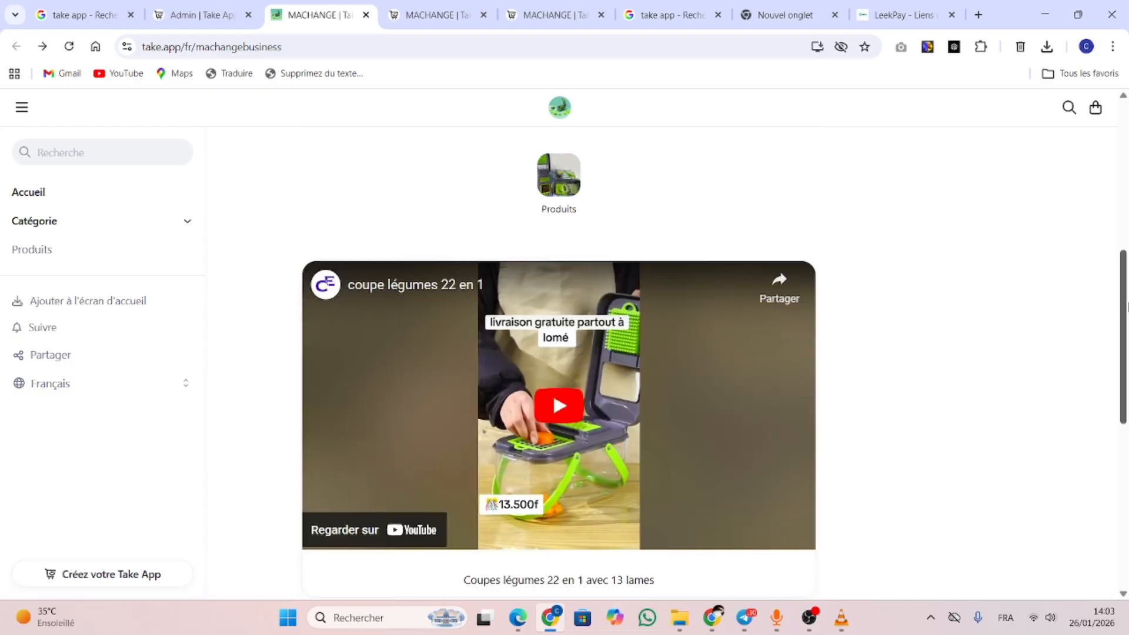
{"action": "left_click_drag", "start_coordinate": [1125, 304], "coordinate": [1124, 478]}
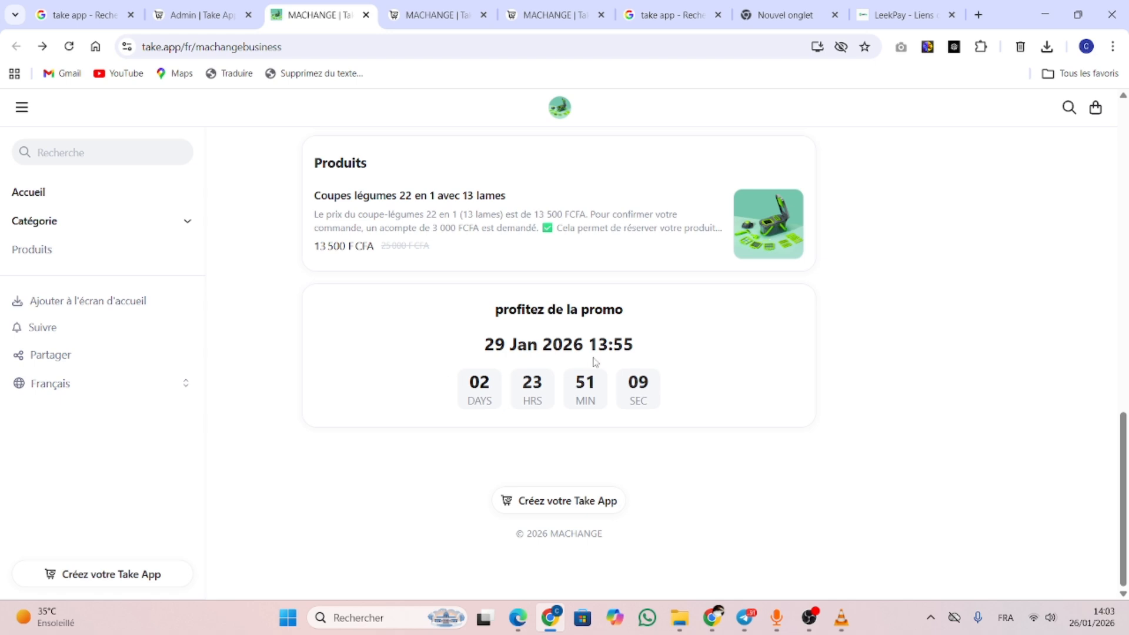
From Produits, add the Coupes légumes 22 en 1 avec 13 lames to the cart
{"action": "left_click", "coordinate": [356, 168]}
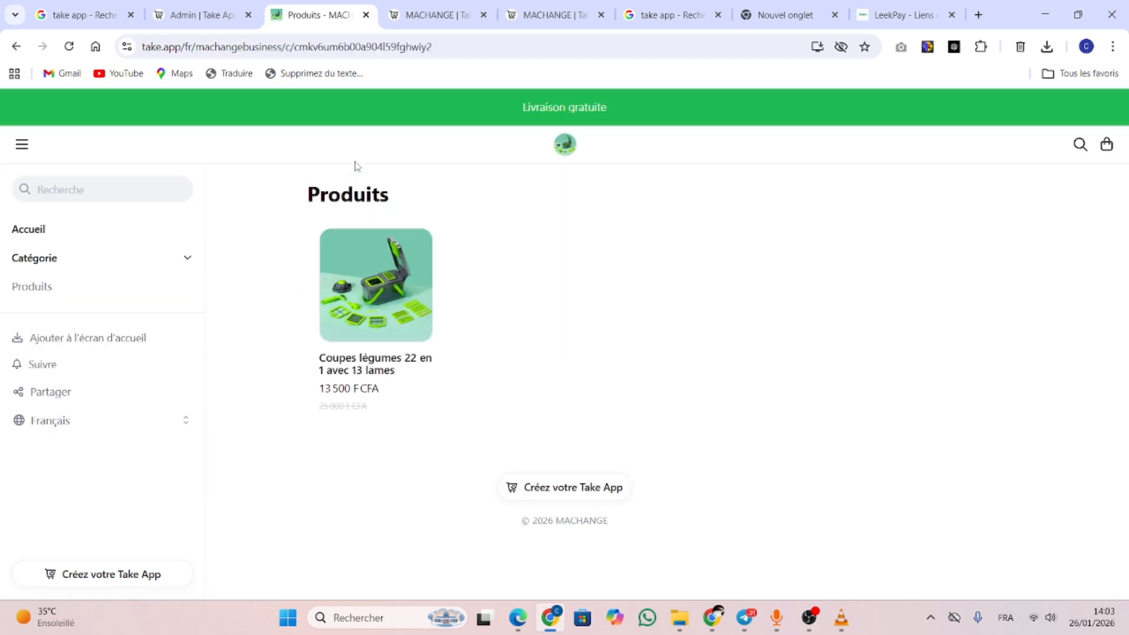
{"action": "left_click", "coordinate": [379, 275]}
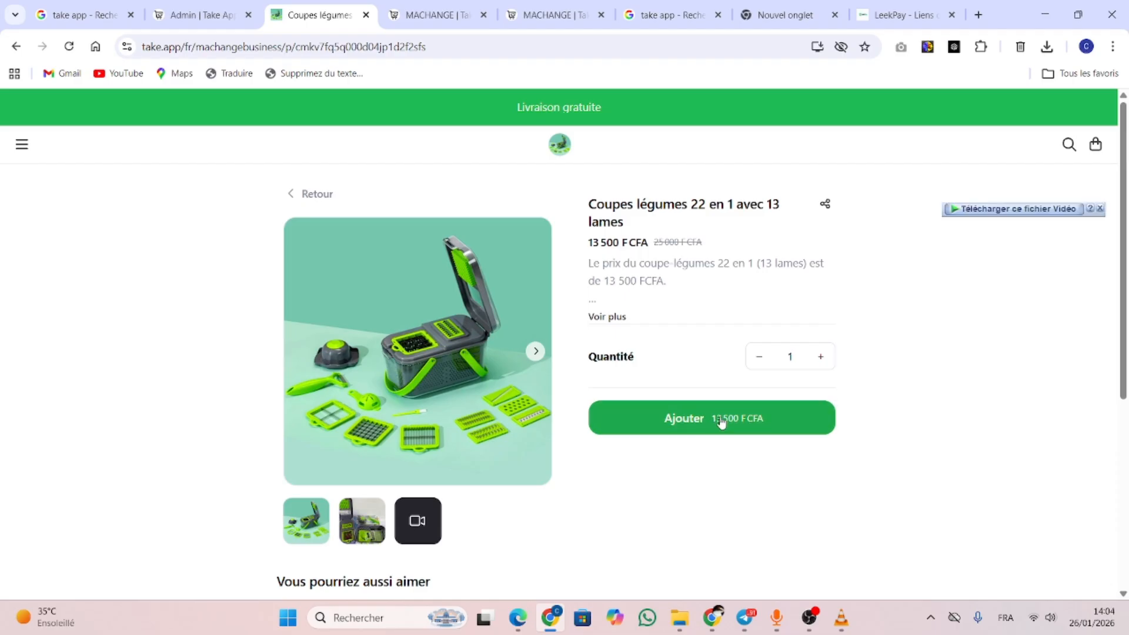
{"action": "left_click", "coordinate": [718, 421]}
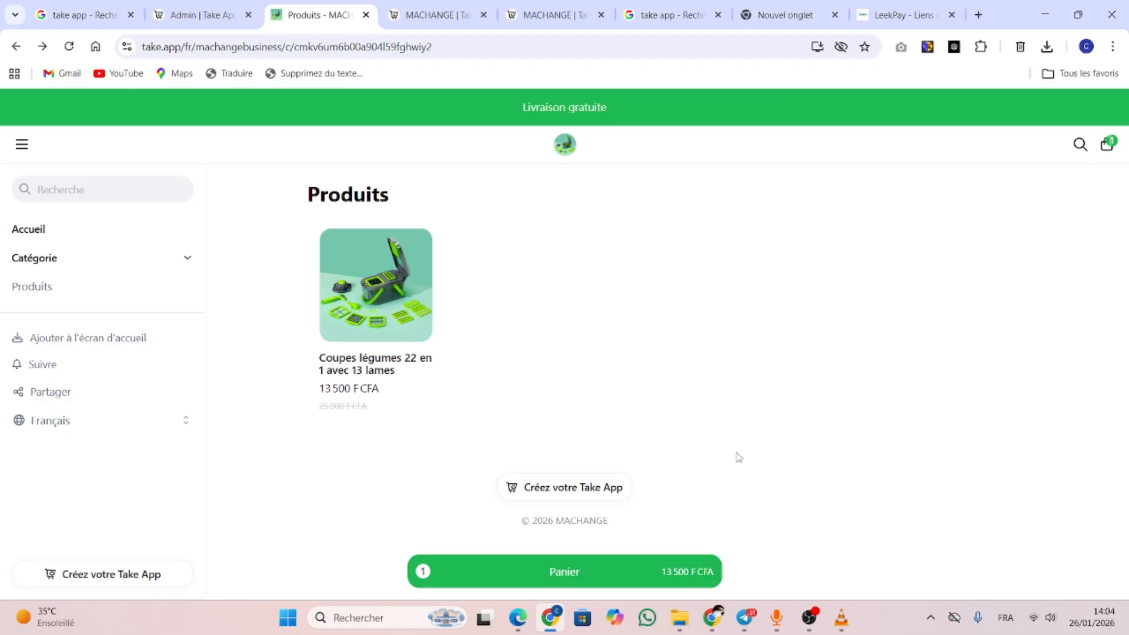
Proceed from the cart to checkout and enter the customer's full name
{"action": "left_click", "coordinate": [604, 572]}
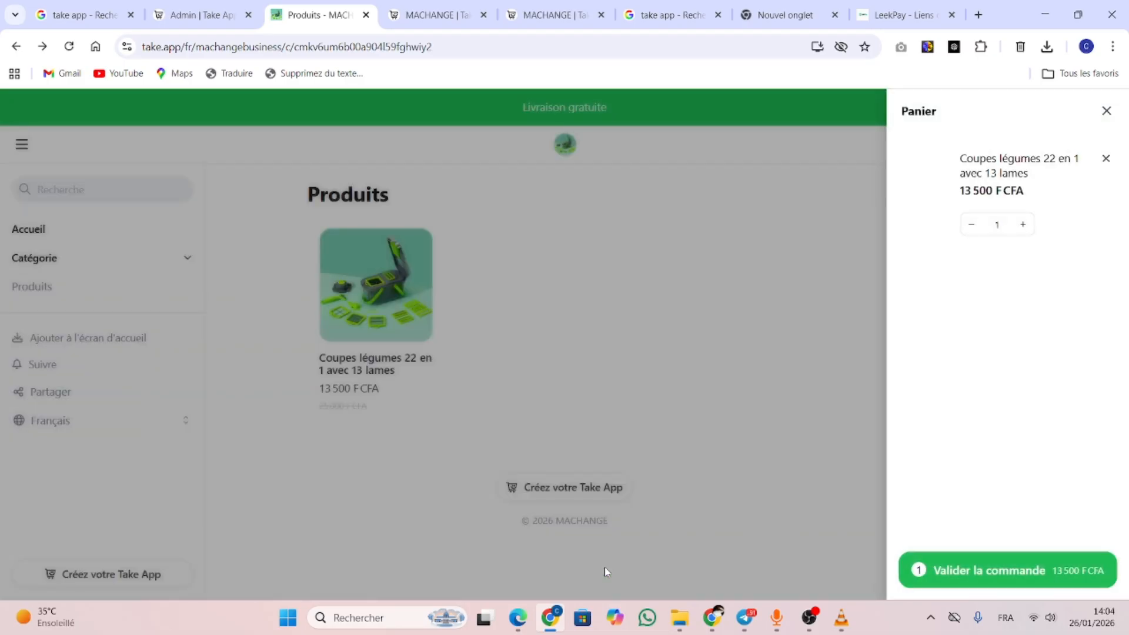
{"action": "left_click", "coordinate": [999, 583]}
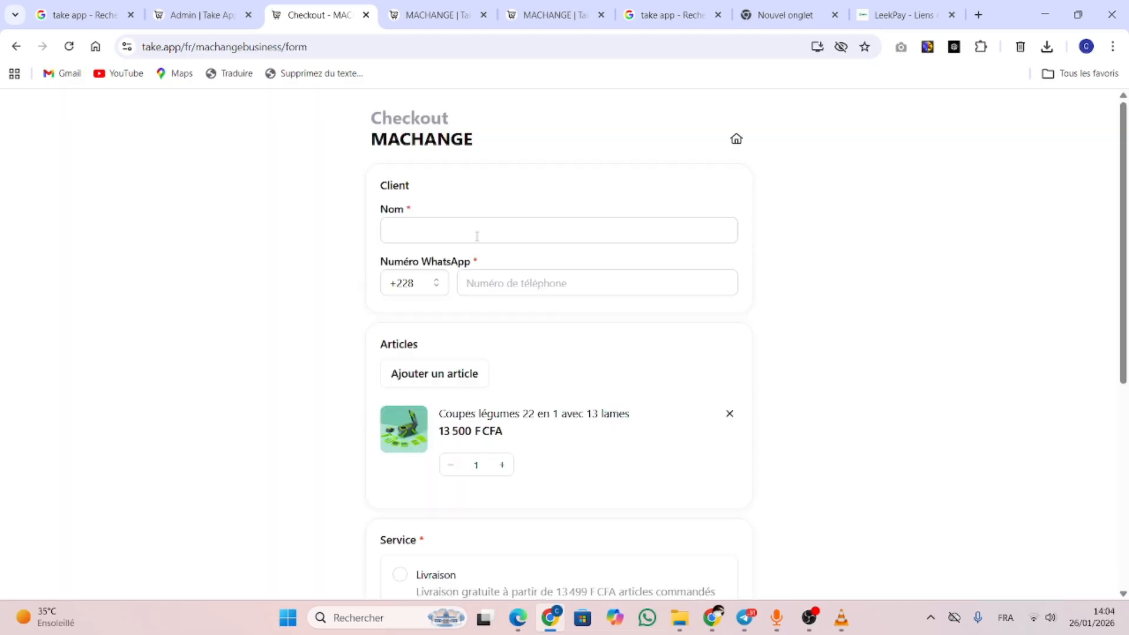
{"action": "left_click", "coordinate": [478, 234]}
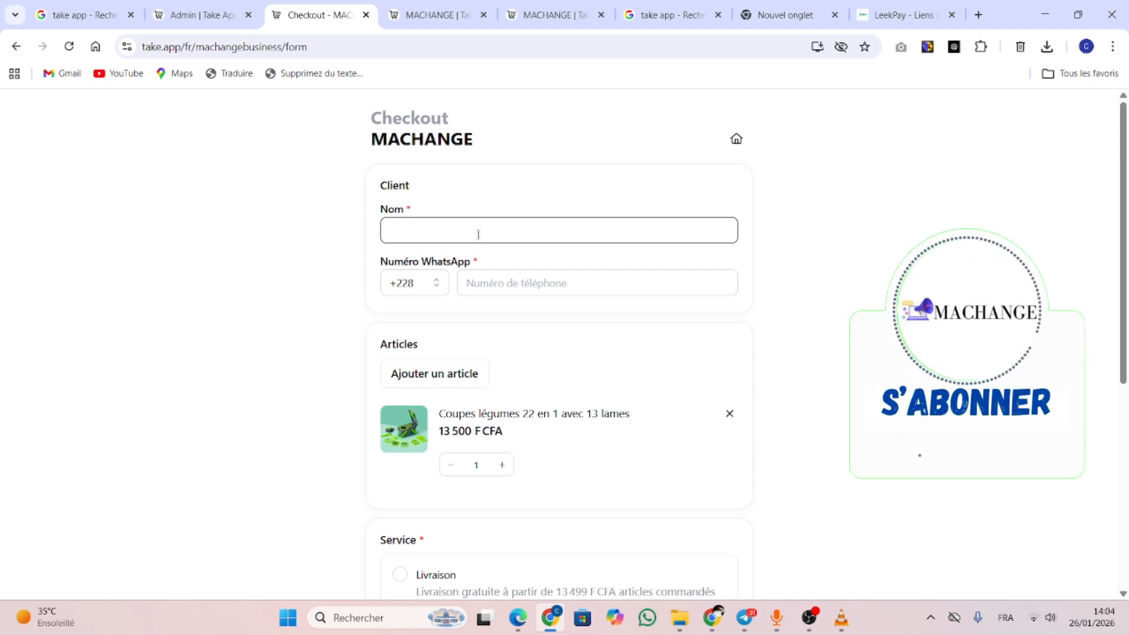
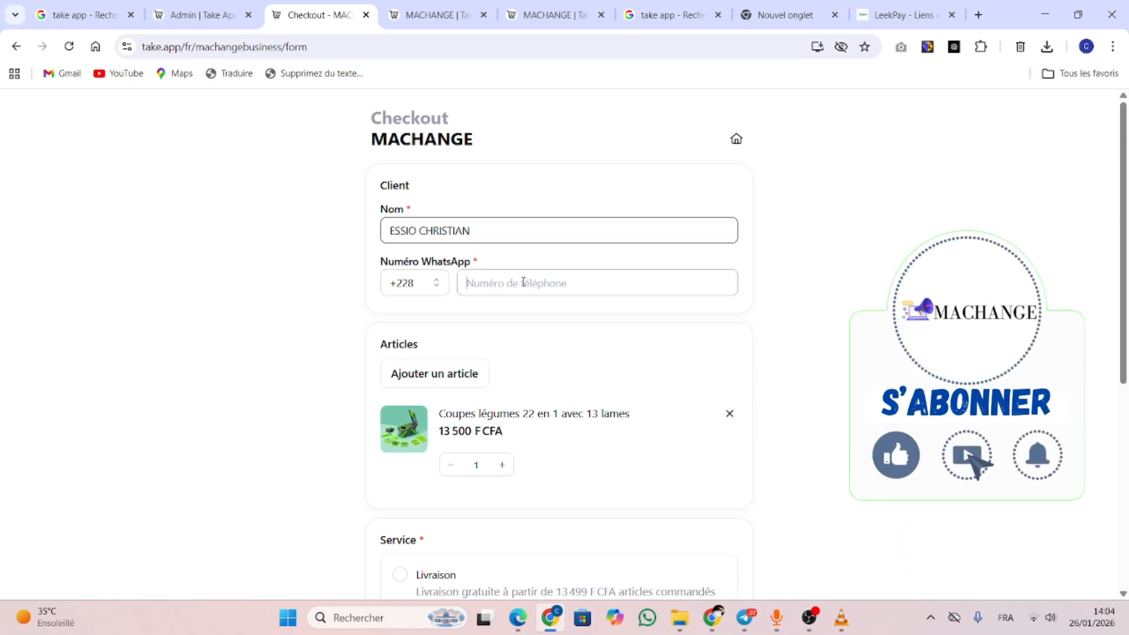
Autofill the WhatsApp number and choose Livraison as the service
{"action": "left_click", "coordinate": [524, 283]}
{"action": "left_click", "coordinate": [566, 318]}
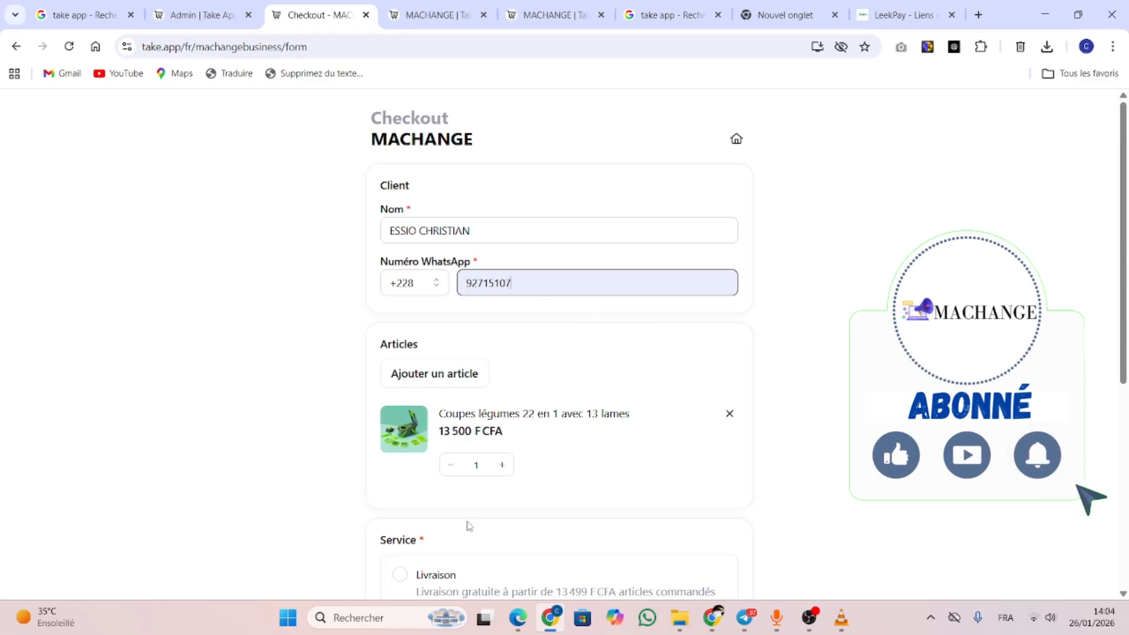
{"action": "scroll", "coordinate": [467, 524], "scroll_direction": "down", "scroll_amount": 4}
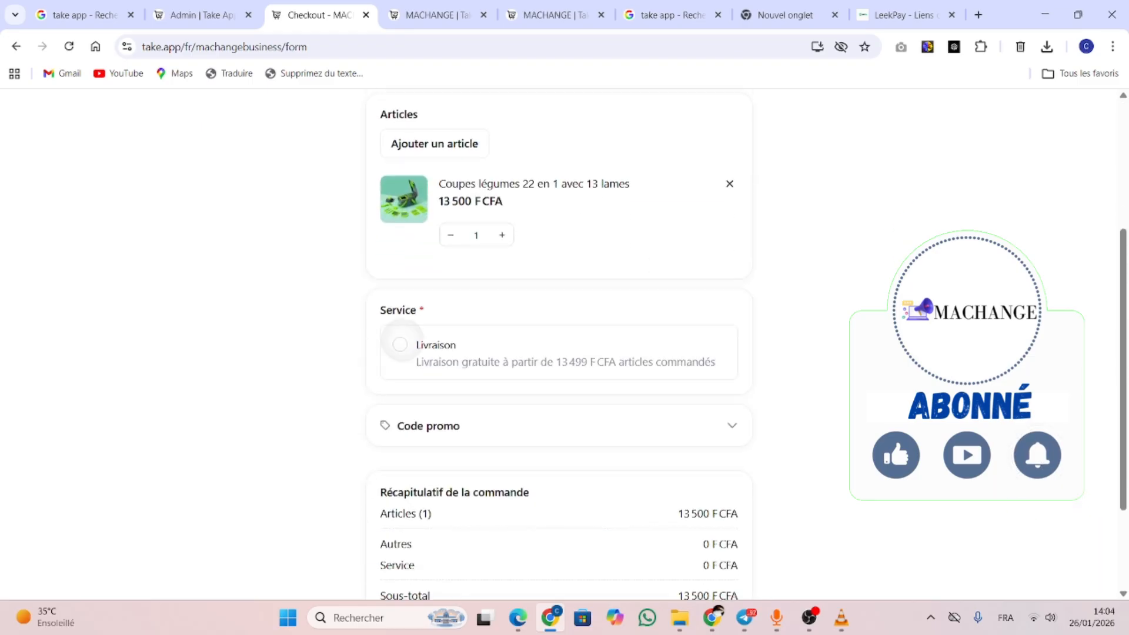
{"action": "left_click", "coordinate": [399, 346]}
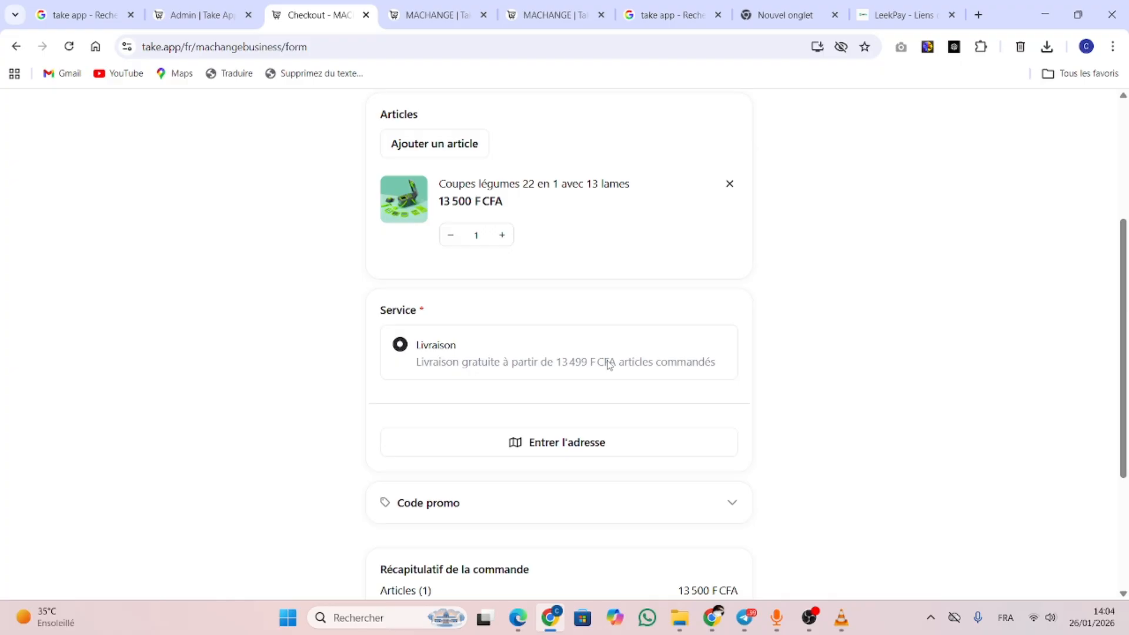
{"action": "scroll", "coordinate": [609, 365], "scroll_direction": "down", "scroll_amount": 3}
{"action": "scroll", "coordinate": [694, 435], "scroll_direction": "up", "scroll_amount": 1}
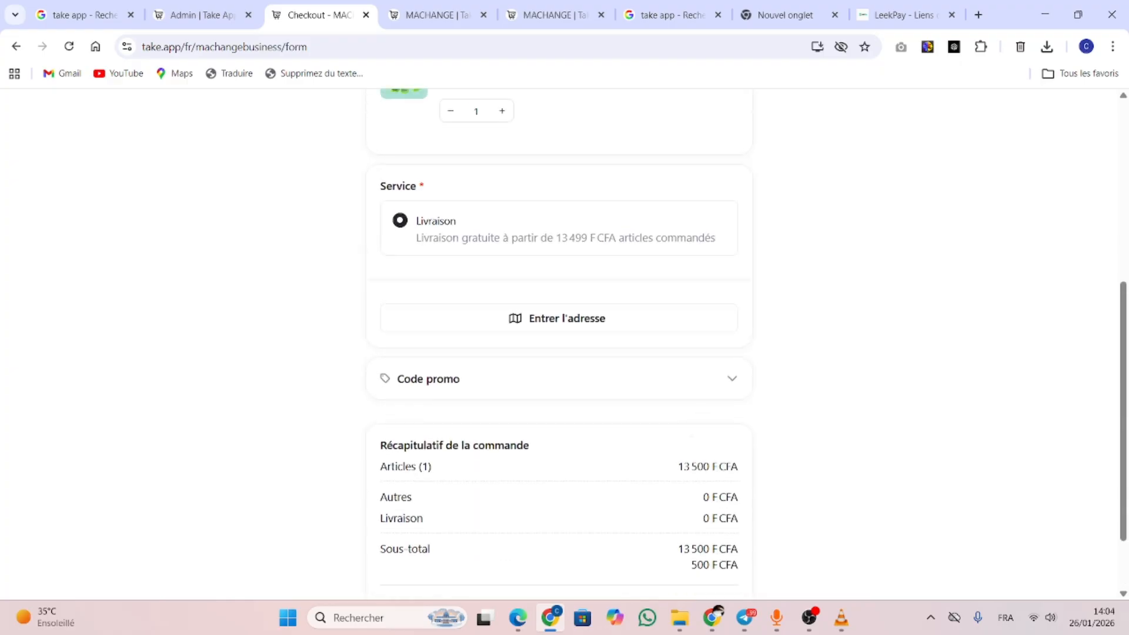
Fill in the delivery address's street, apartment, city and country Togo, then confirm it
{"action": "left_click", "coordinate": [641, 318]}
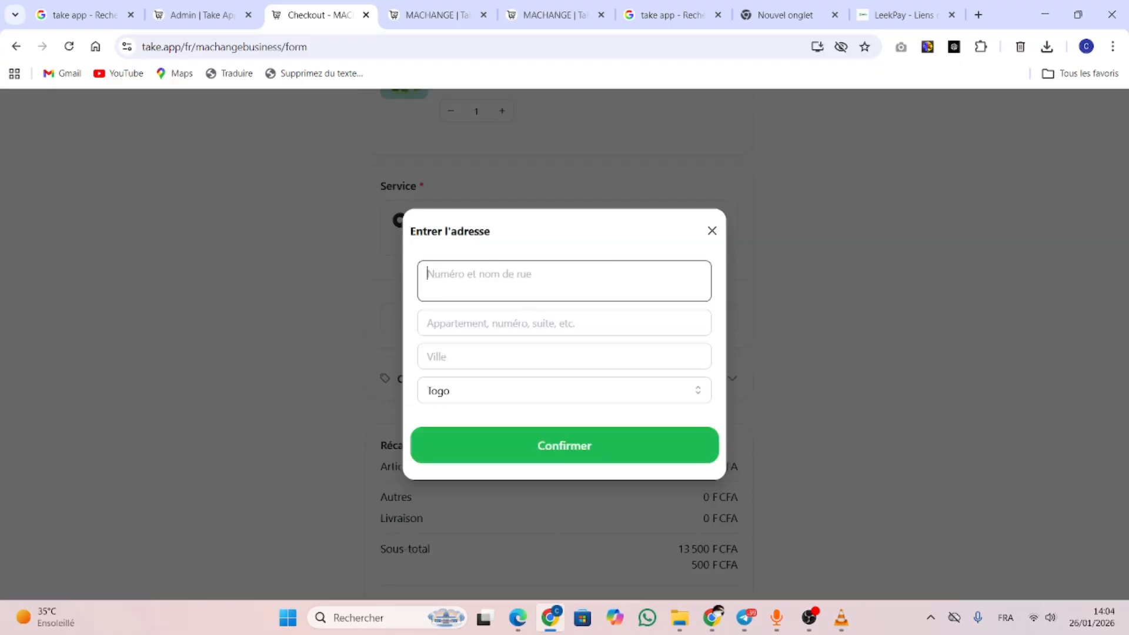
{"action": "type", "text": "BP"}
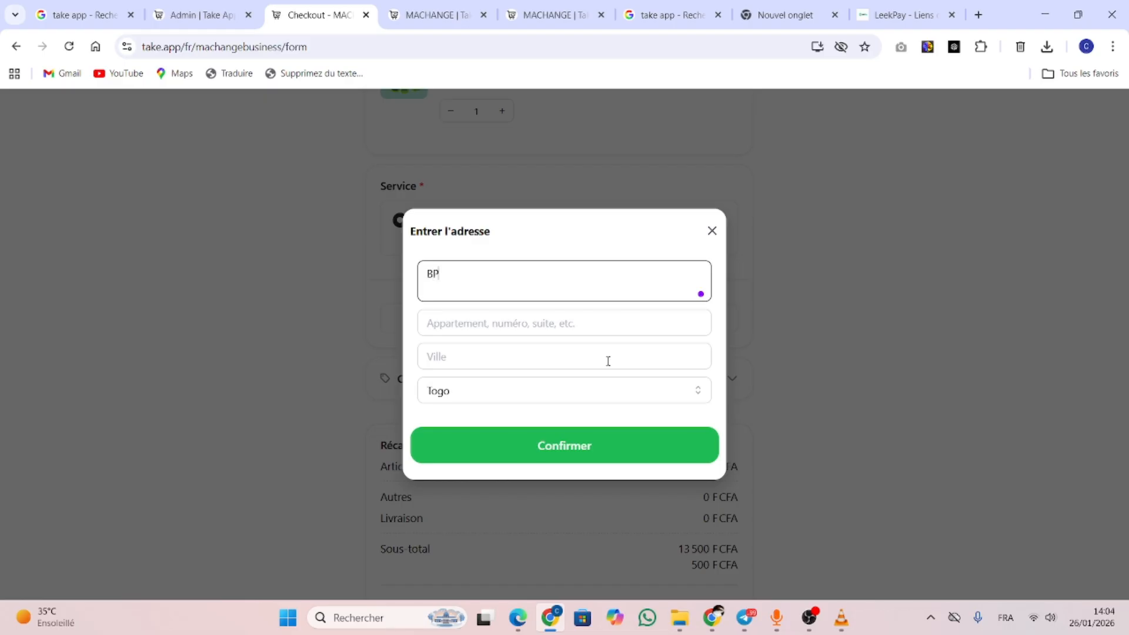
{"action": "type", "text": "229"}
{"action": "key", "text": "Tab"}
{"action": "type", "text": "LOME"}
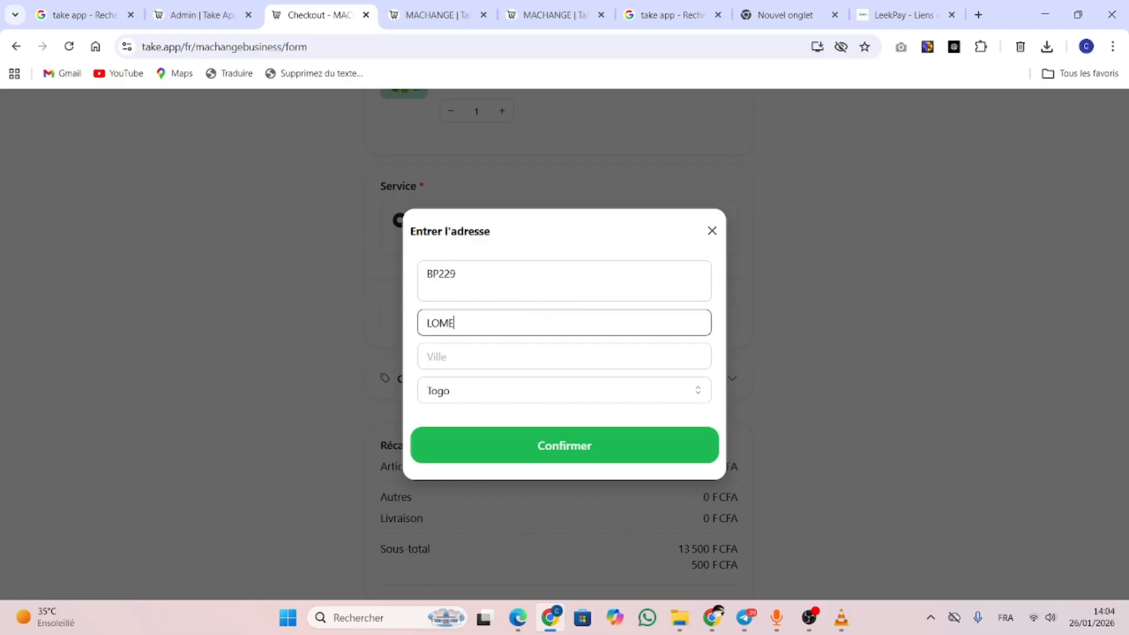
{"action": "left_click", "coordinate": [449, 393]}
{"action": "left_click", "coordinate": [454, 330]}
{"action": "left_click", "coordinate": [454, 350]}
{"action": "type", "text": "LOME"}
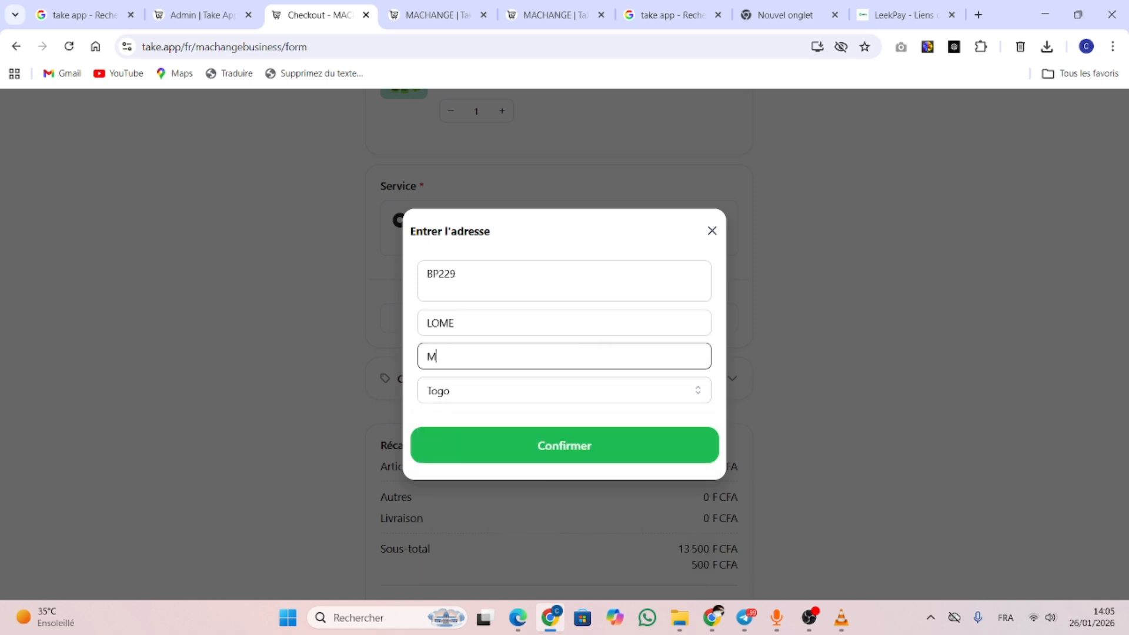
{"action": "key", "text": "Return"}
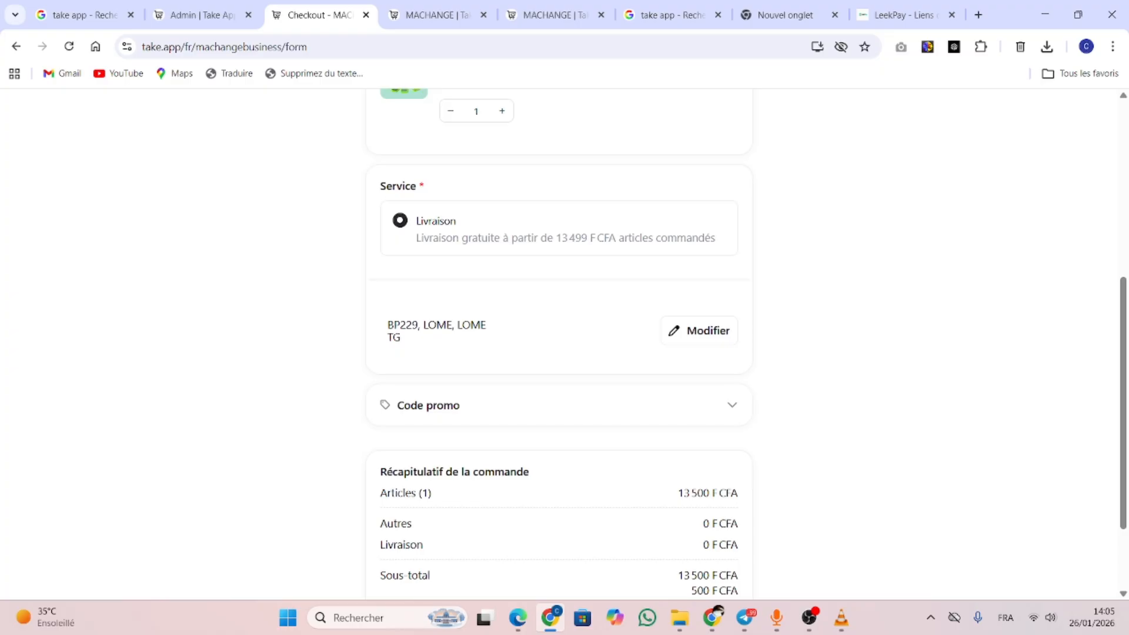
Place the order with 'Passer la commande & Payer' to reach the 14 000 XOF payment page
{"action": "scroll", "coordinate": [559, 347], "scroll_direction": "down", "scroll_amount": 2}
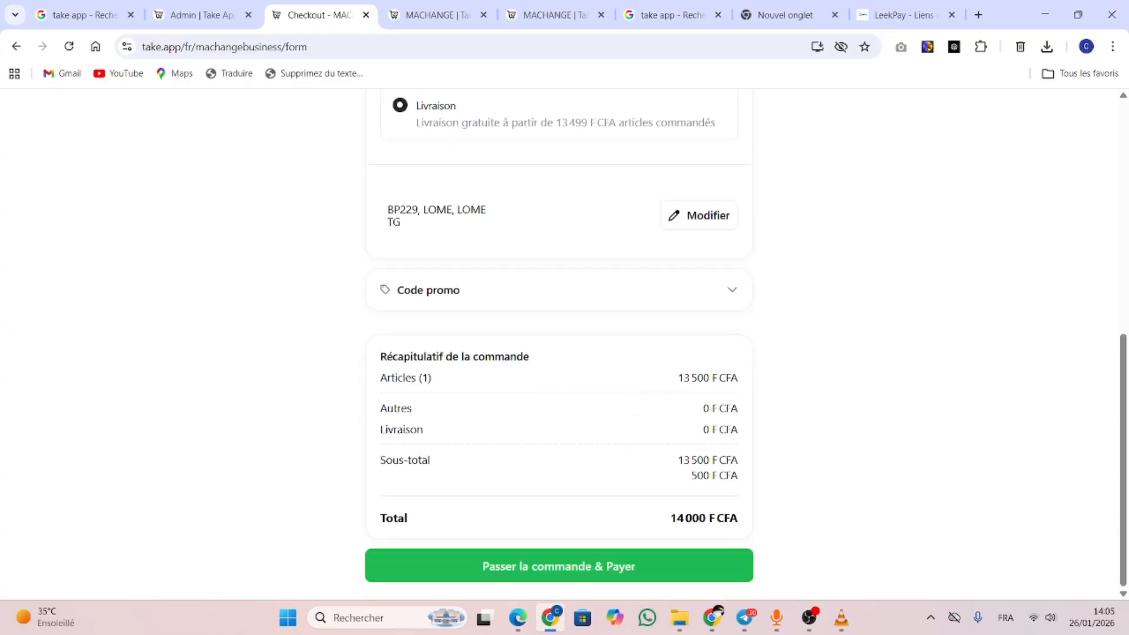
{"action": "left_click", "coordinate": [559, 566]}
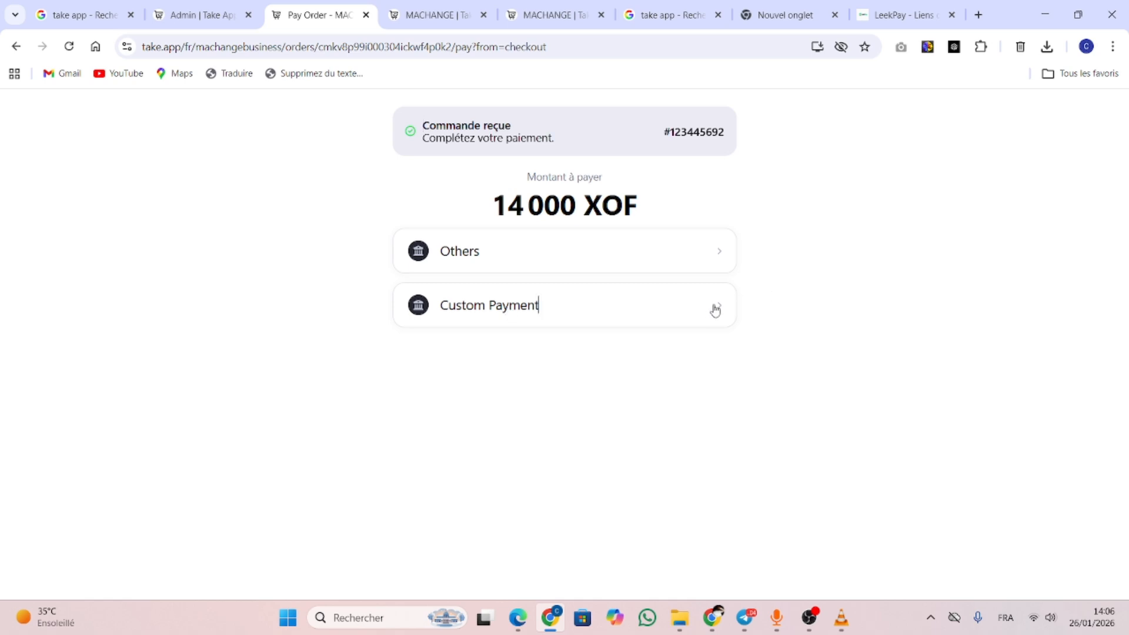
Choose Custom Payment, try 'J'ai payé', then return to the LeekPay link and 3 000 FCFA deposit details
{"action": "left_click", "coordinate": [488, 306]}
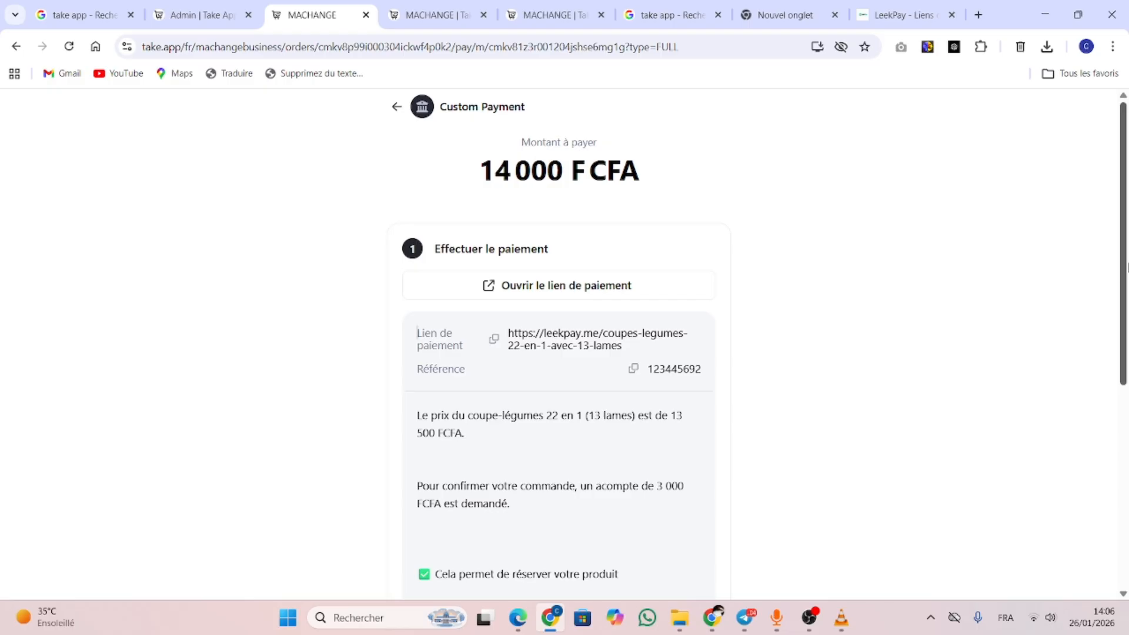
{"action": "left_click_drag", "start_coordinate": [1126, 295], "coordinate": [1128, 575]}
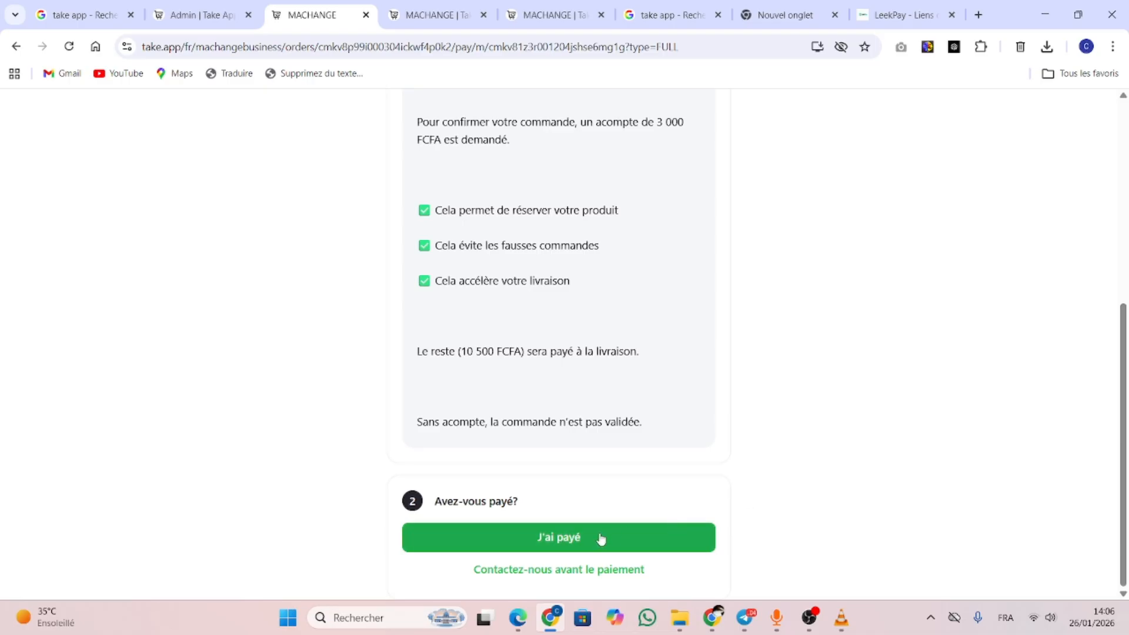
{"action": "left_click", "coordinate": [569, 534]}
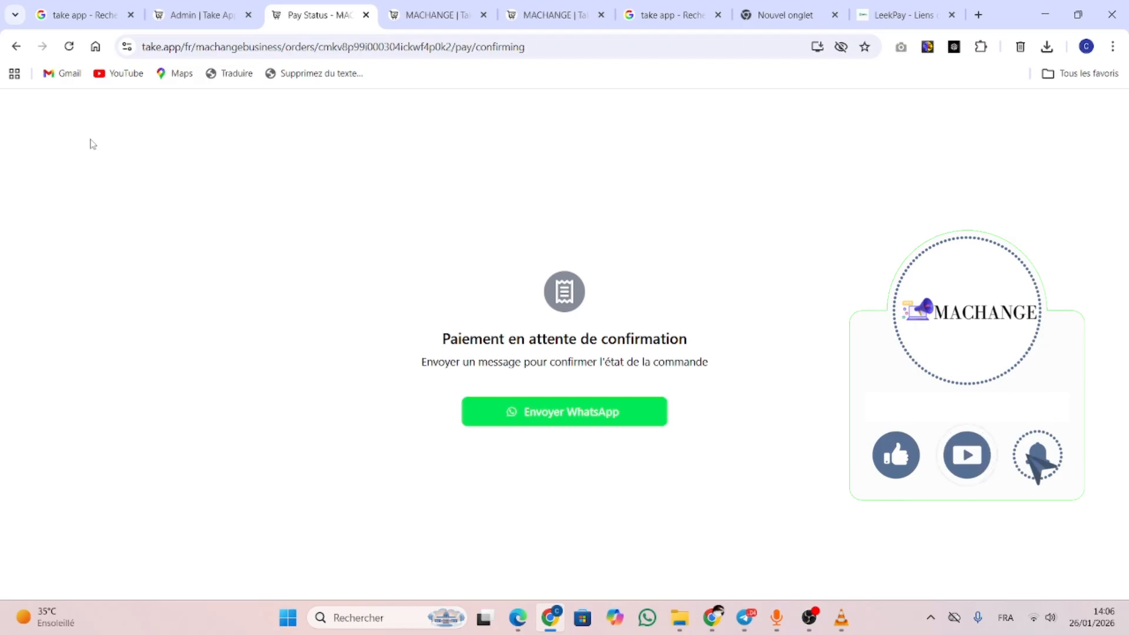
{"action": "left_click", "coordinate": [16, 47]}
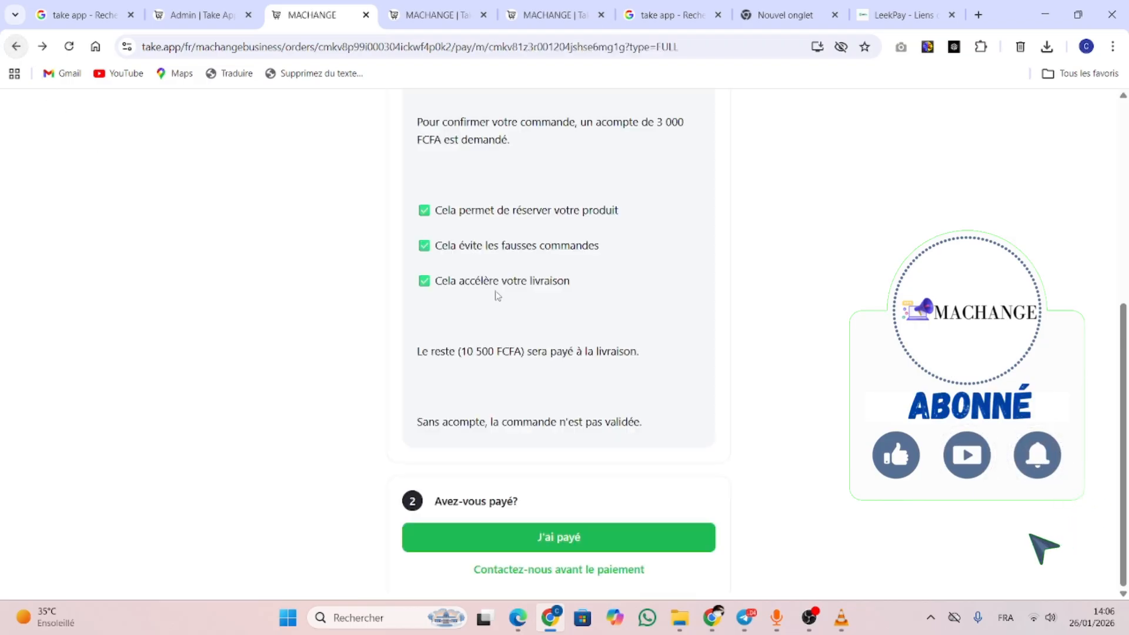
{"action": "left_click_drag", "start_coordinate": [1126, 410], "coordinate": [1117, 273]}
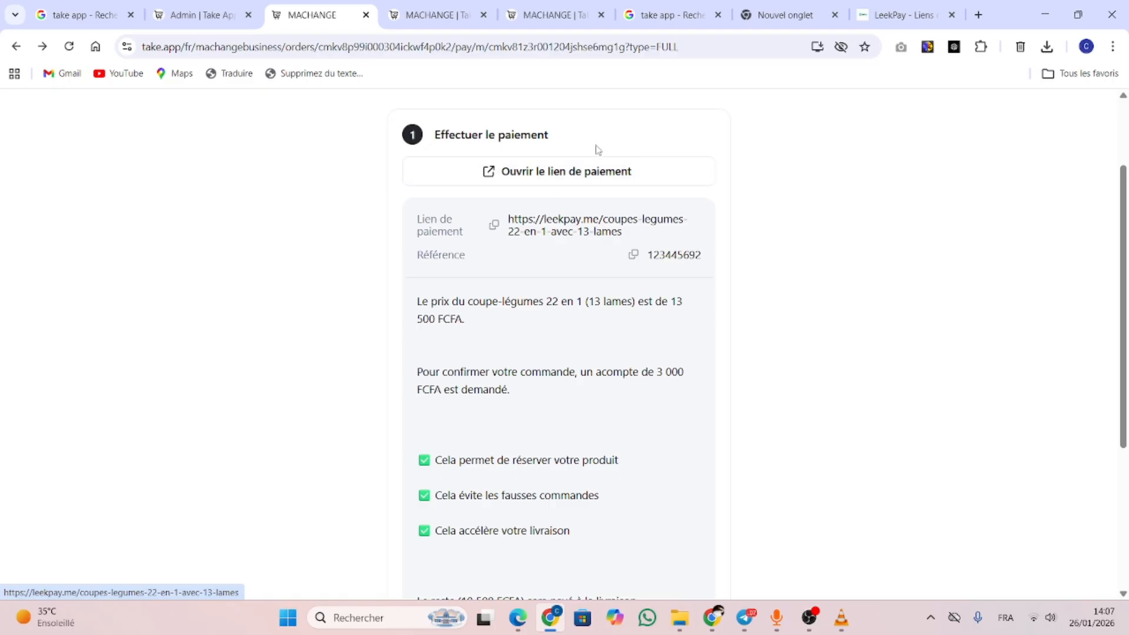
Open the LeekPay link, recheck the MACHANGE instructions, and return to the 3000.00 CFA LeekPay checkout
{"action": "left_click", "coordinate": [594, 173]}
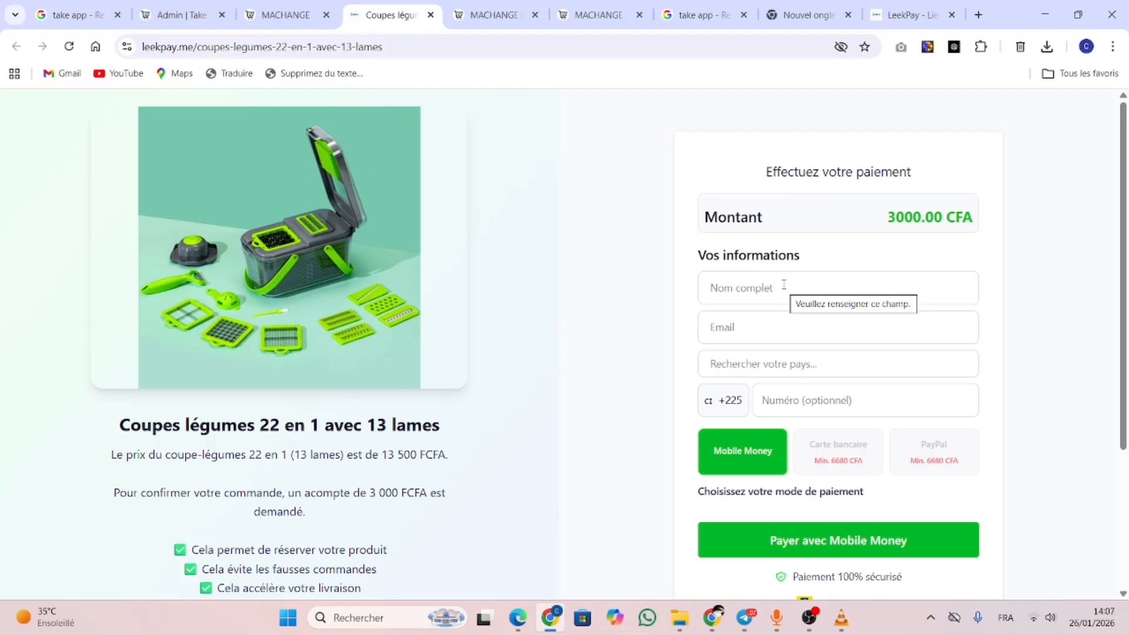
{"action": "left_click", "coordinate": [286, 16]}
{"action": "scroll", "coordinate": [547, 352], "scroll_direction": "down", "scroll_amount": 4}
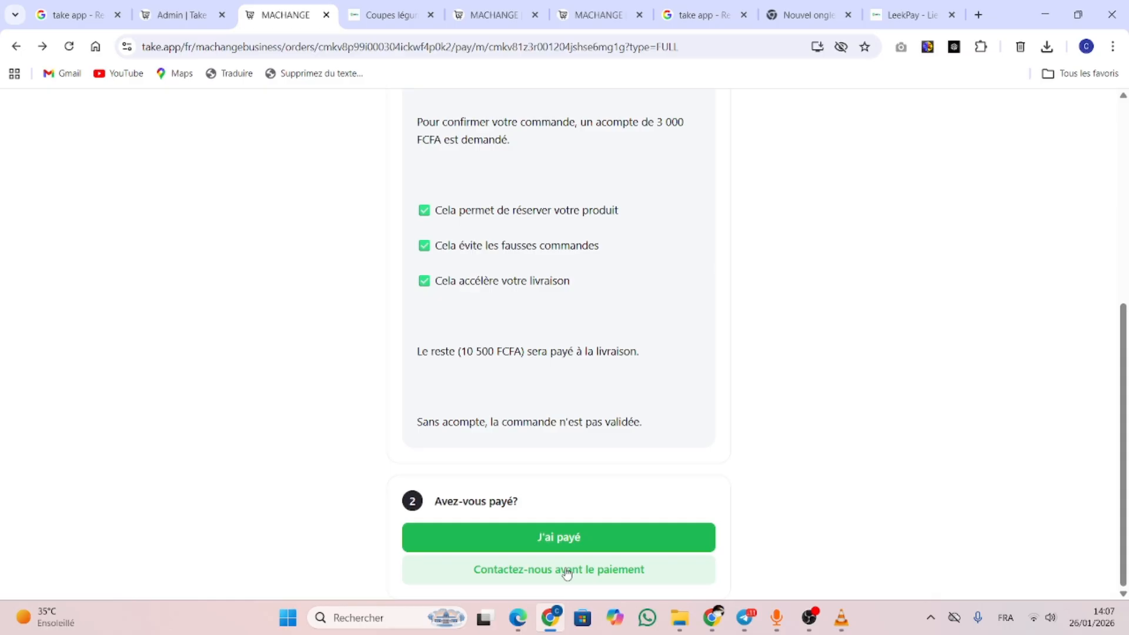
{"action": "scroll", "coordinate": [566, 573], "scroll_direction": "up", "scroll_amount": 3}
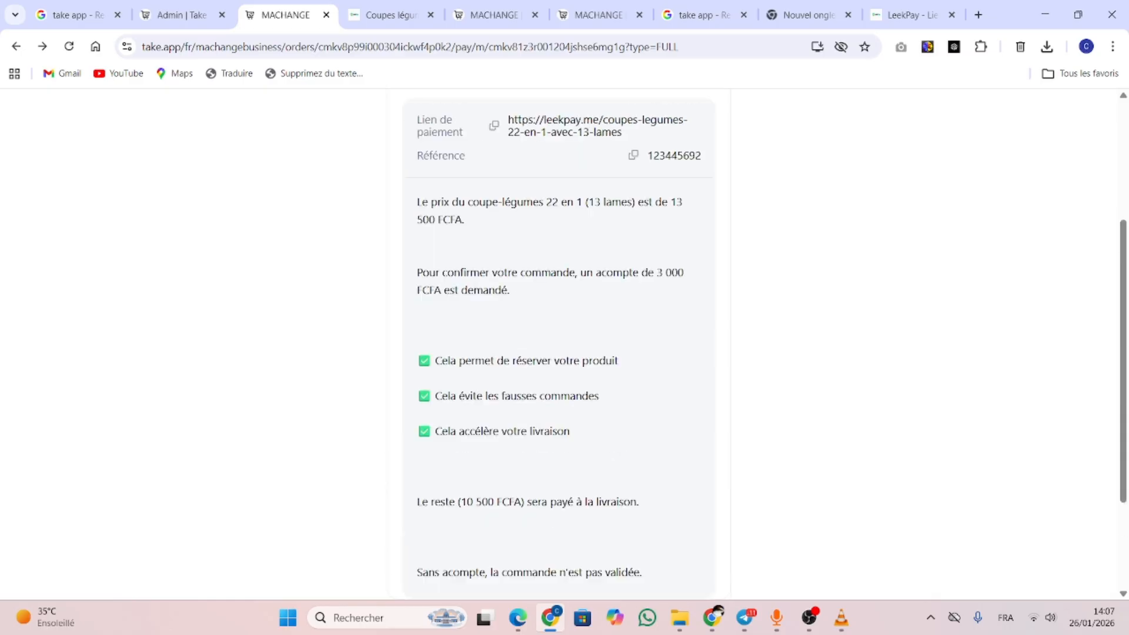
{"action": "scroll", "coordinate": [558, 344], "scroll_direction": "down", "scroll_amount": 3}
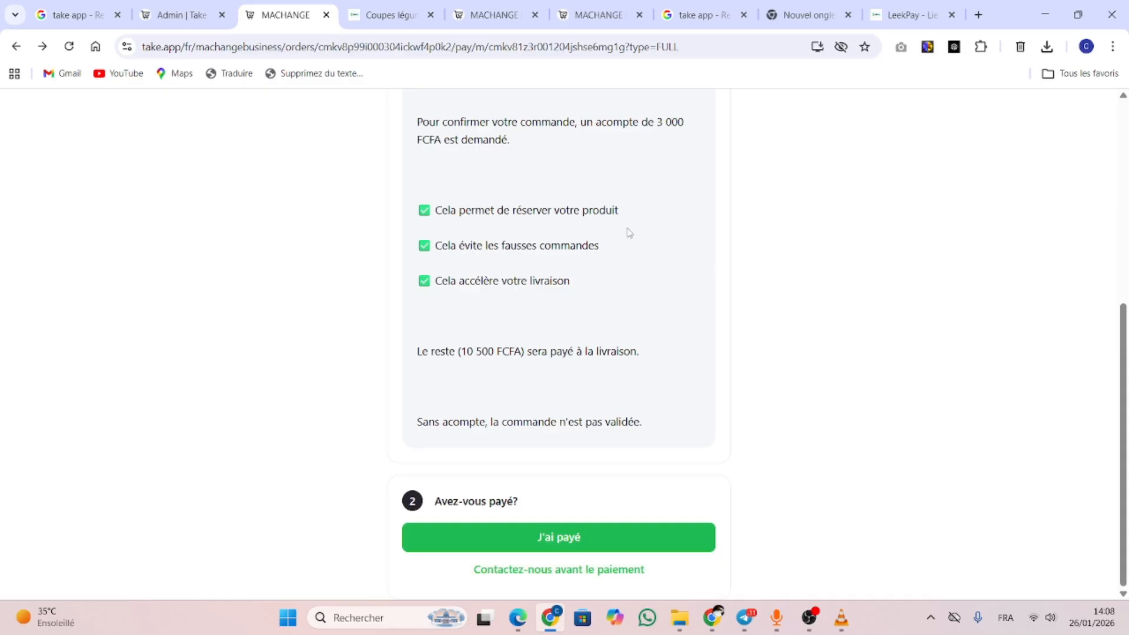
{"action": "key", "text": "ctrl+Tab"}
{"action": "scroll", "coordinate": [565, 344], "scroll_direction": "down", "scroll_amount": 4}
{"action": "scroll", "coordinate": [564, 344], "scroll_direction": "up", "scroll_amount": 4}
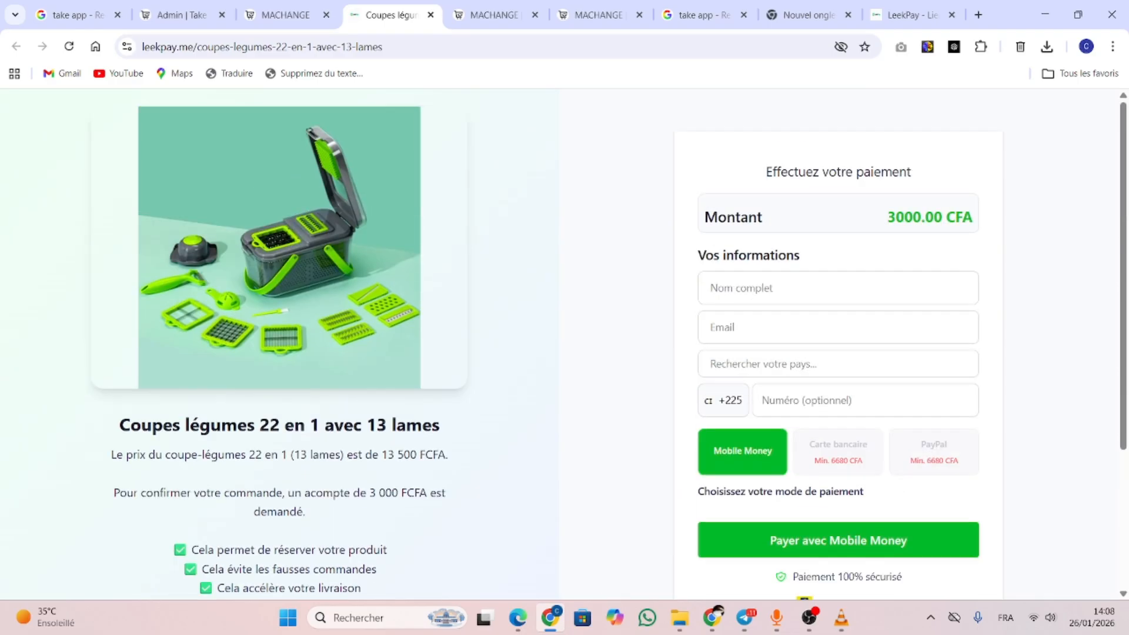
Take the customer's order payment page back to its list of payment options
{"action": "left_click", "coordinate": [182, 15]}
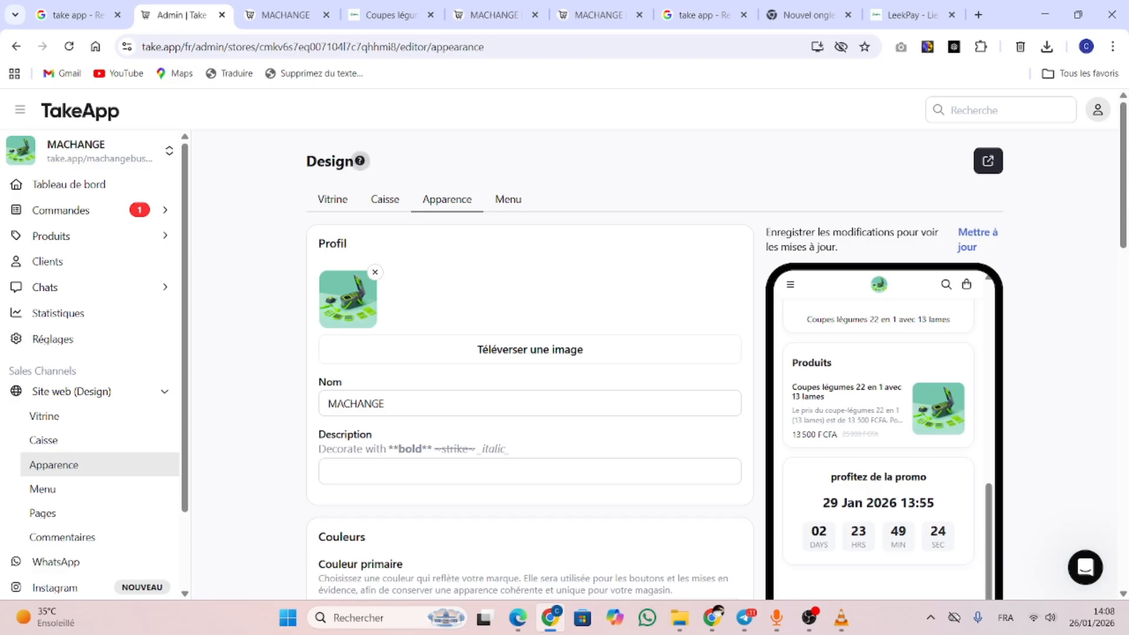
{"action": "key", "text": "ctrl+Tab"}
{"action": "scroll", "coordinate": [559, 344], "scroll_direction": "up", "scroll_amount": 4}
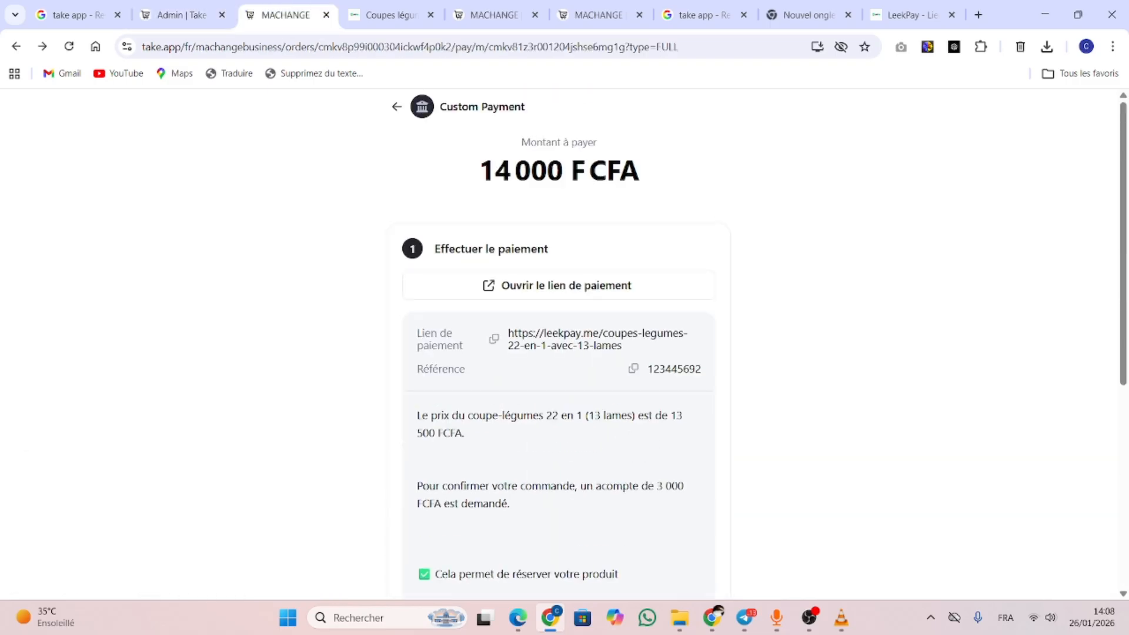
{"action": "left_click", "coordinate": [397, 106]}
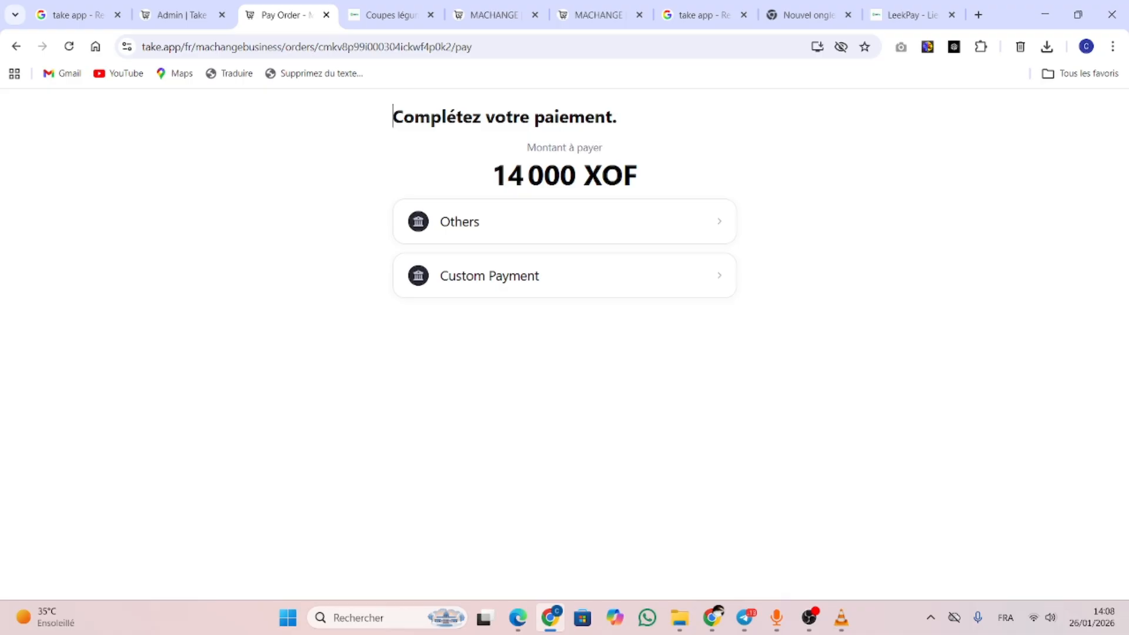
In the admin, list all Commandes and view the 14 000 F CFA order's payment details
{"action": "left_click", "coordinate": [181, 16]}
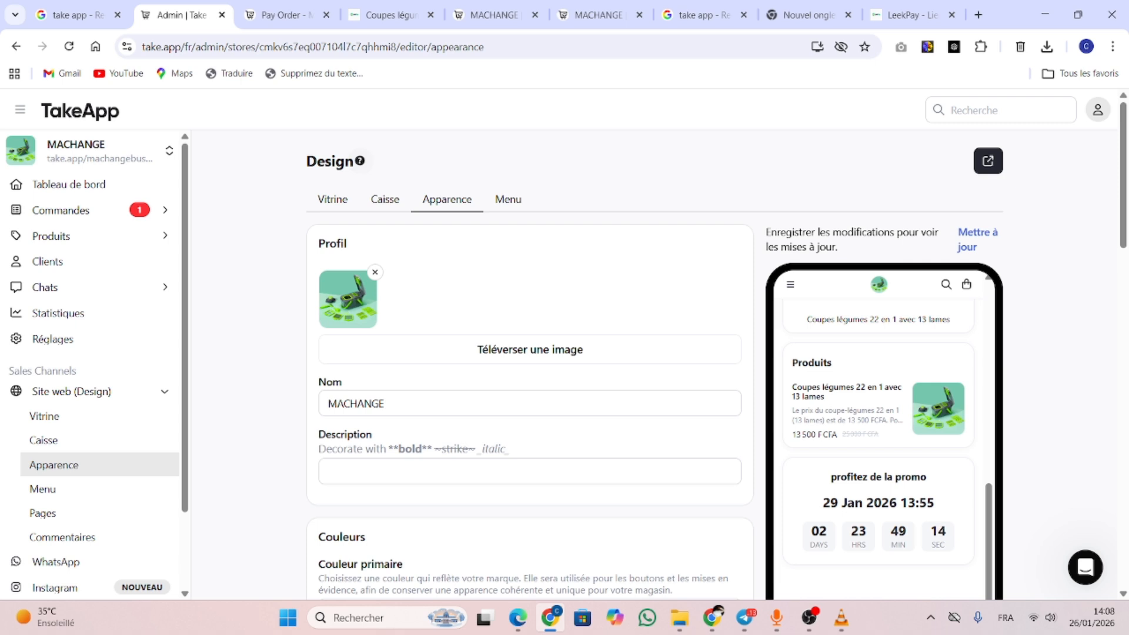
{"action": "left_click", "coordinate": [61, 211]}
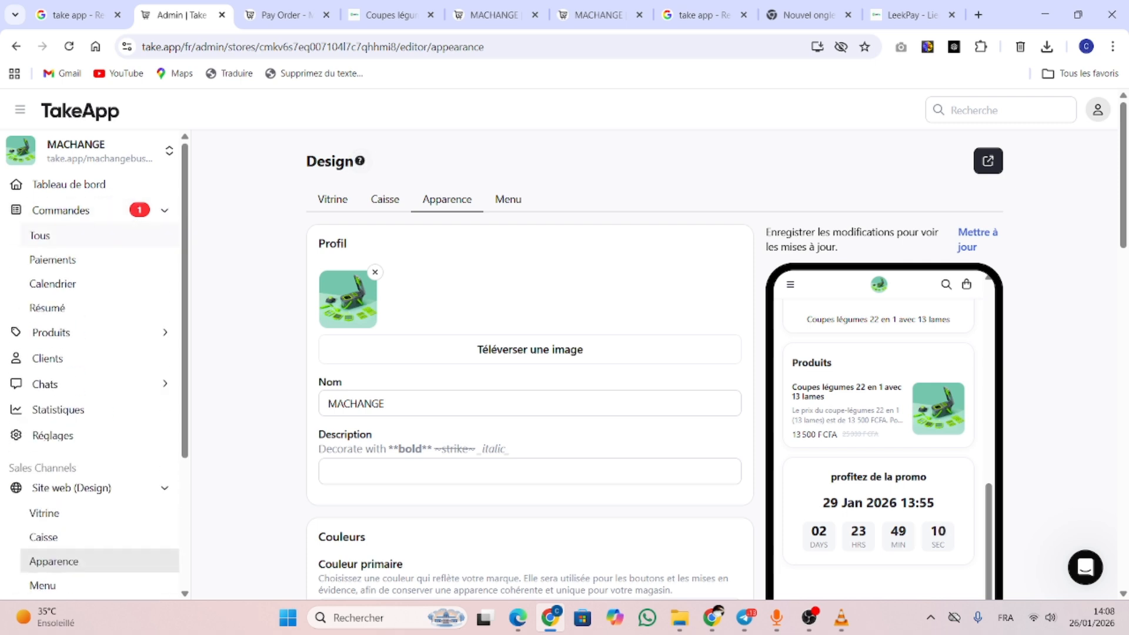
{"action": "left_click", "coordinate": [40, 236]}
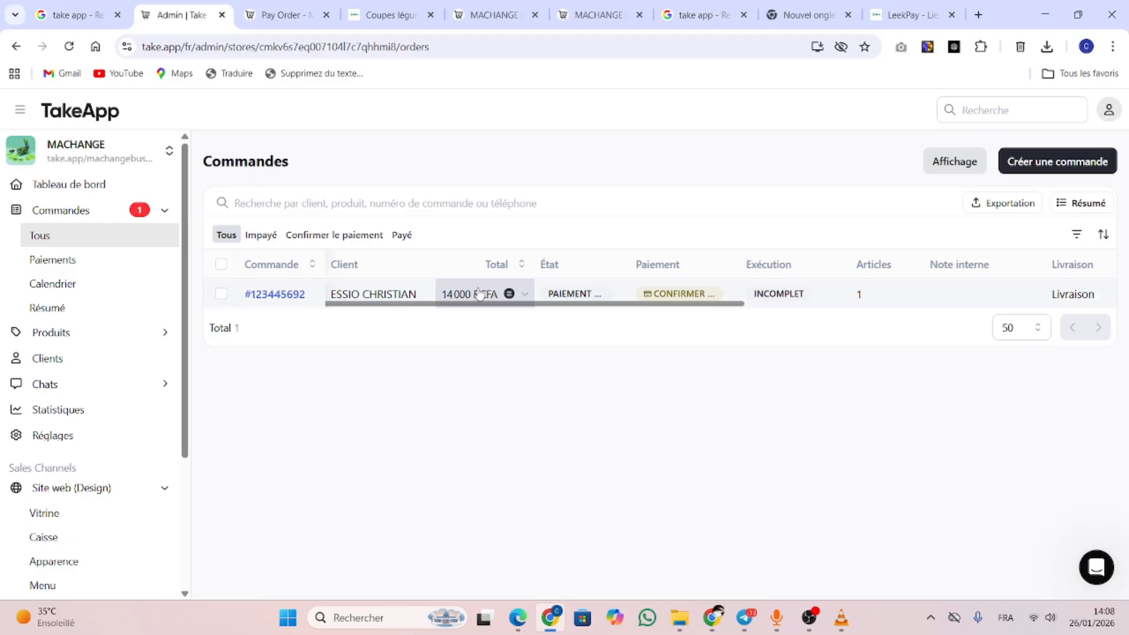
{"action": "left_click", "coordinate": [522, 294]}
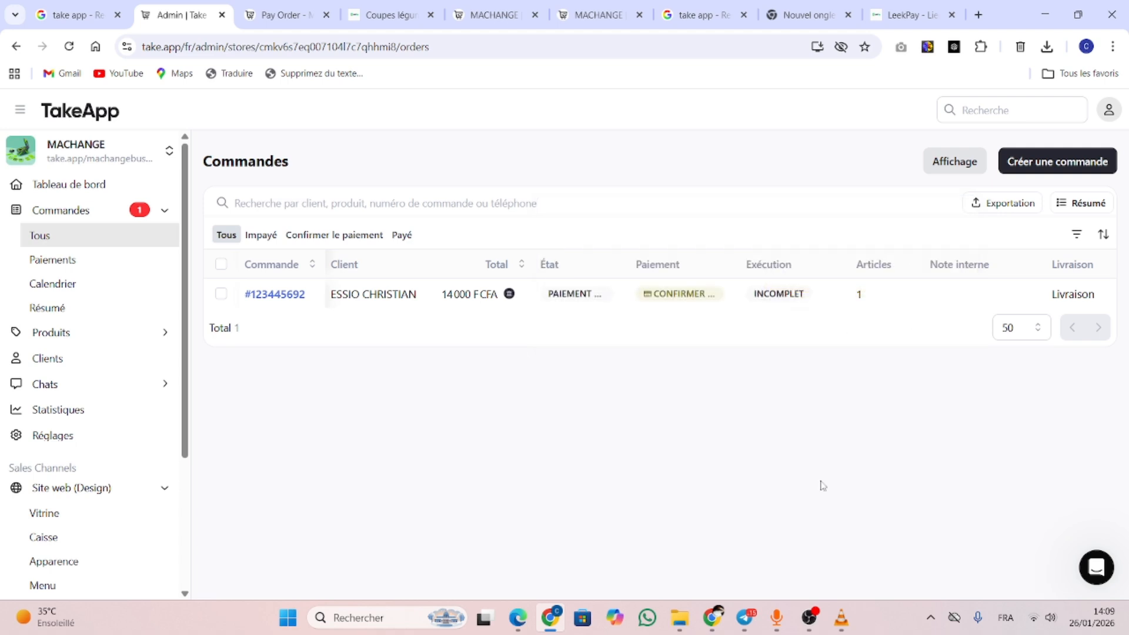
{"action": "scroll", "coordinate": [125, 441], "scroll_direction": "down", "scroll_amount": 3}
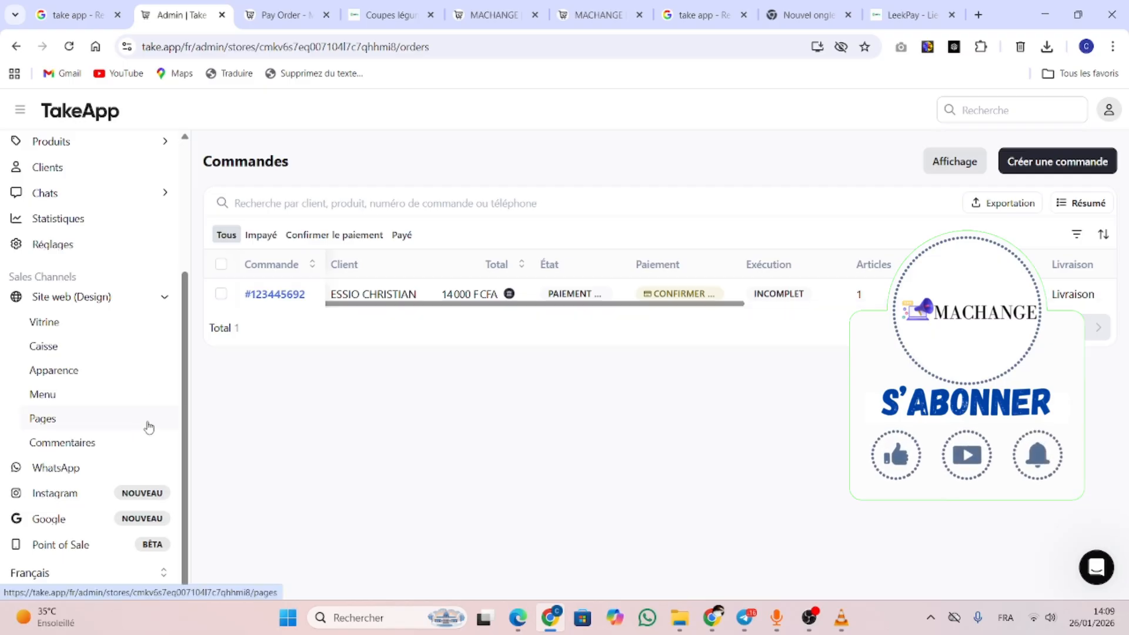
{"action": "scroll", "coordinate": [183, 432], "scroll_direction": "up", "scroll_amount": 3}
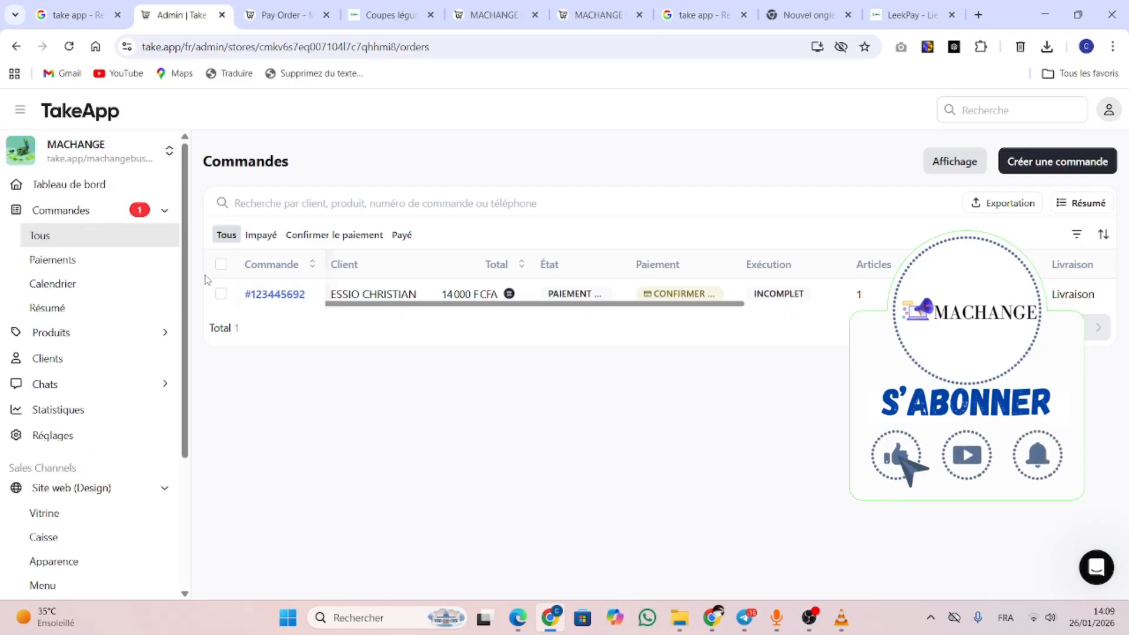
From the store's payment method settings, browse more methods and choose Orange Money
{"action": "left_click", "coordinate": [53, 436]}
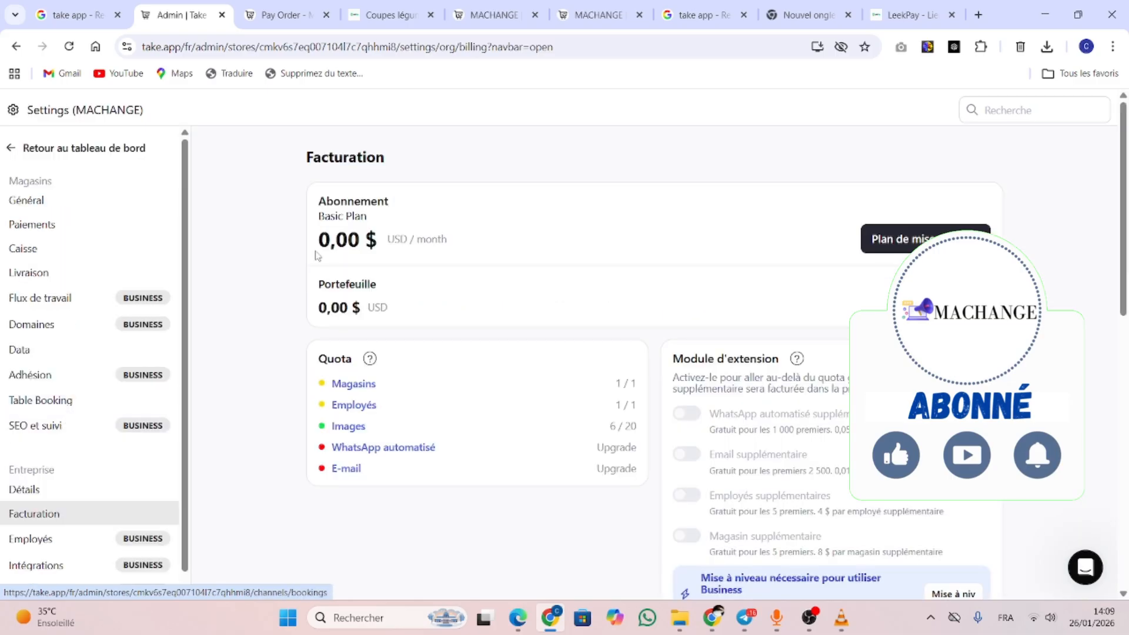
{"action": "left_click", "coordinate": [32, 224]}
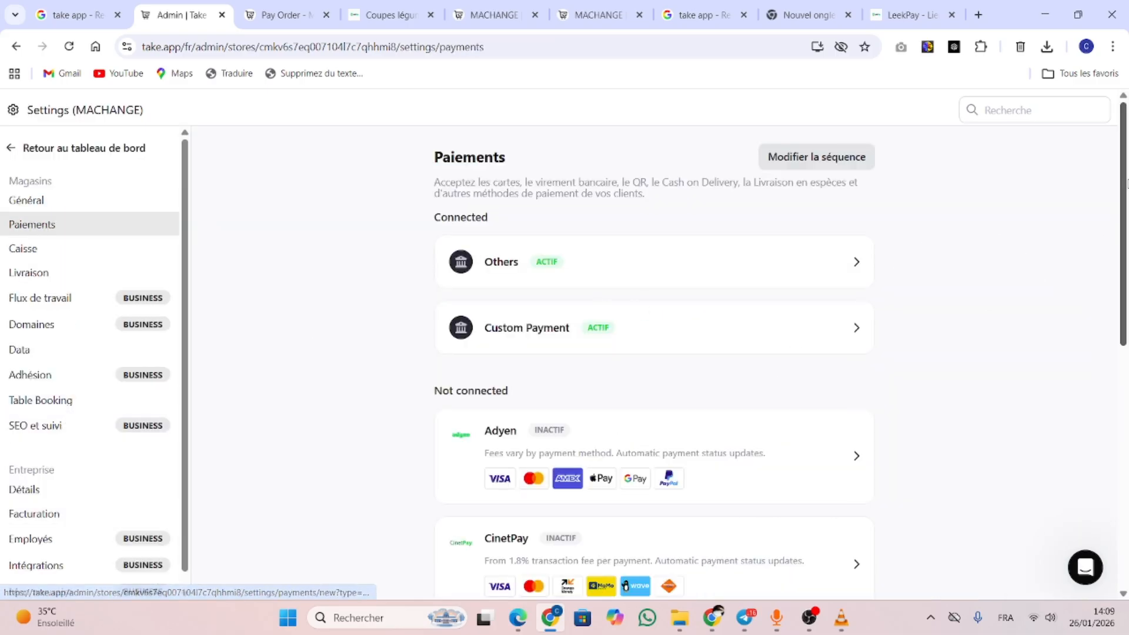
{"action": "left_click_drag", "start_coordinate": [1124, 194], "coordinate": [1124, 445]}
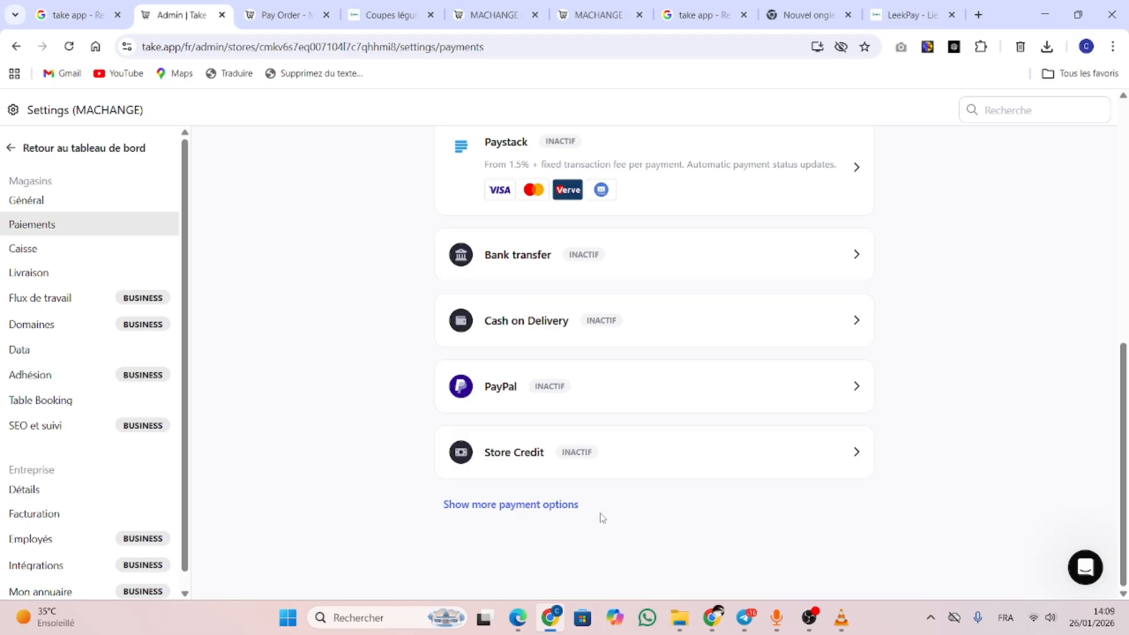
{"action": "left_click", "coordinate": [527, 507]}
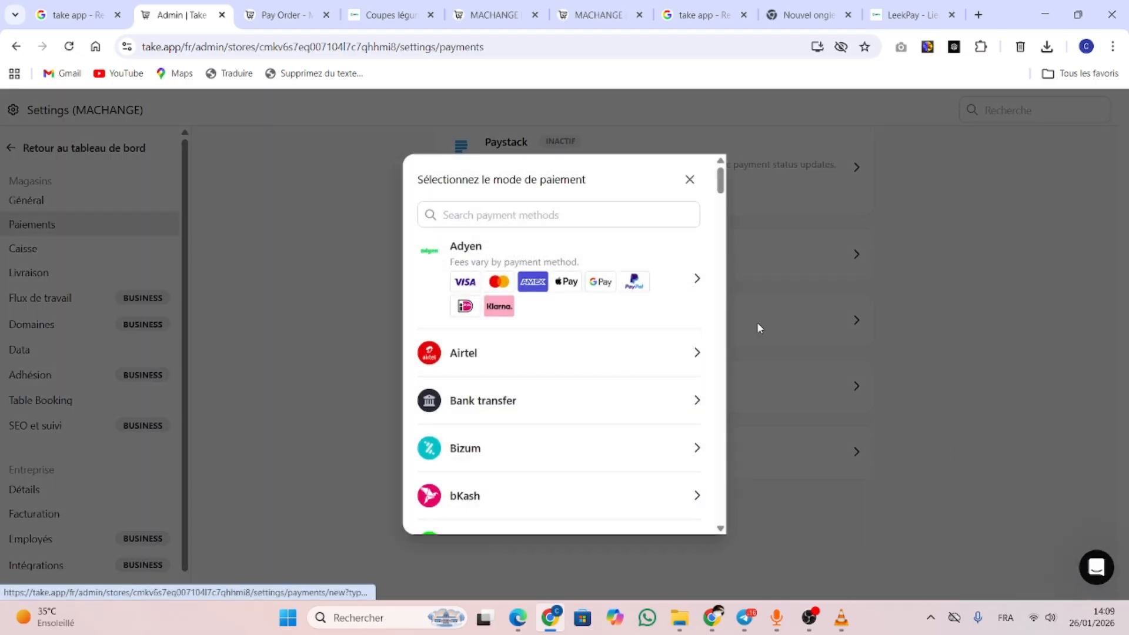
{"action": "left_click_drag", "start_coordinate": [721, 187], "coordinate": [739, 328]}
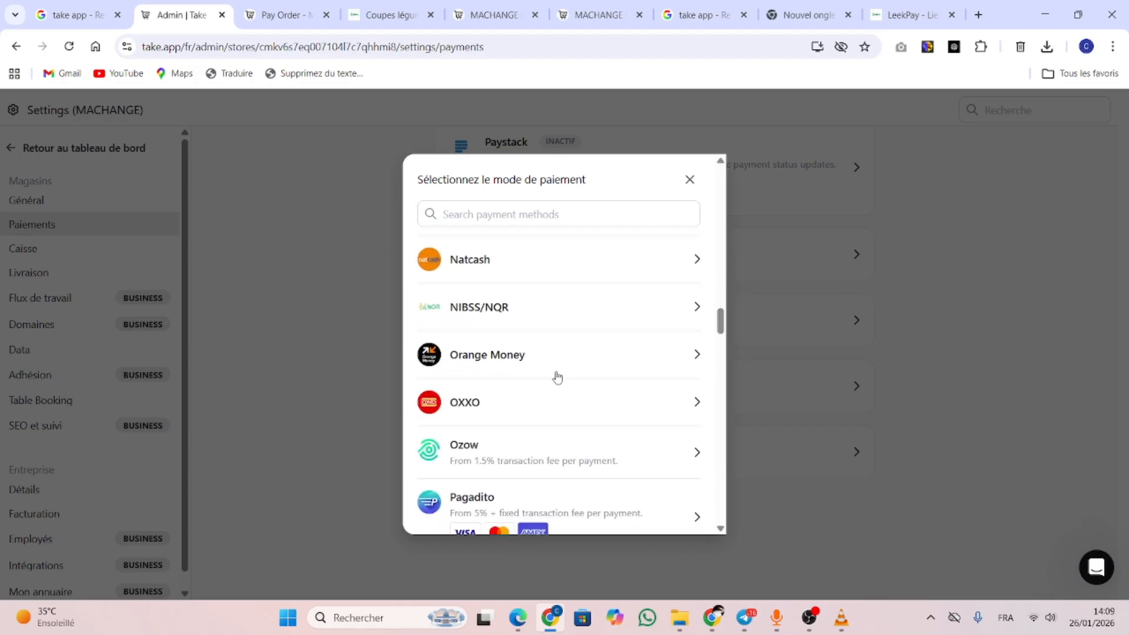
{"action": "left_click", "coordinate": [707, 355]}
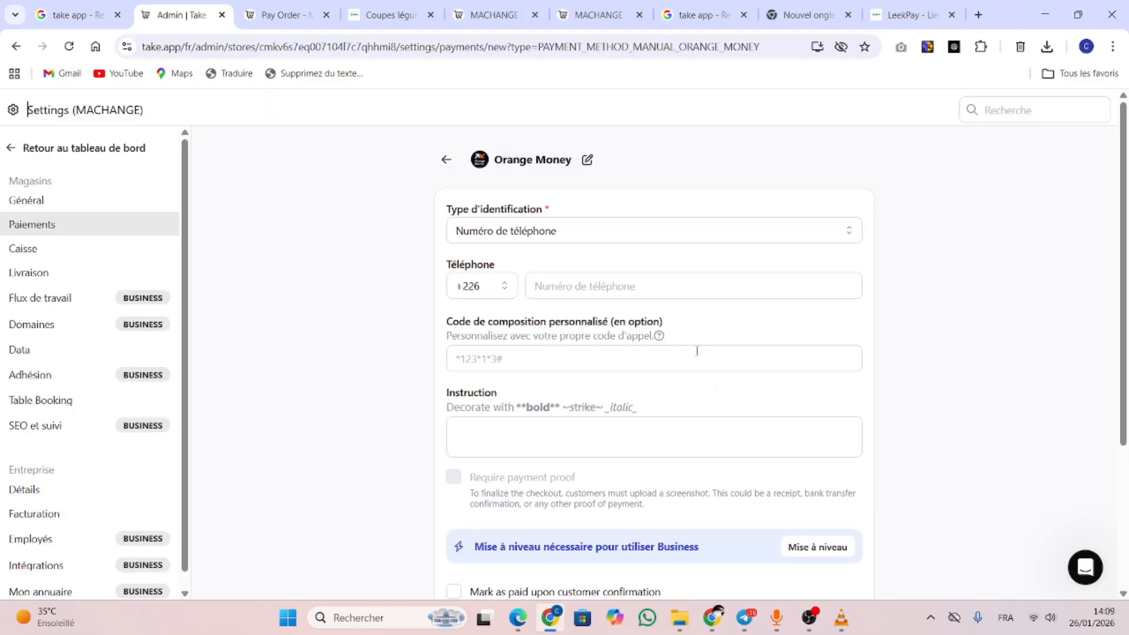
Rename the payment method from 'Orange Money' to 'MOOV AFRICA'
{"action": "left_click", "coordinate": [587, 159]}
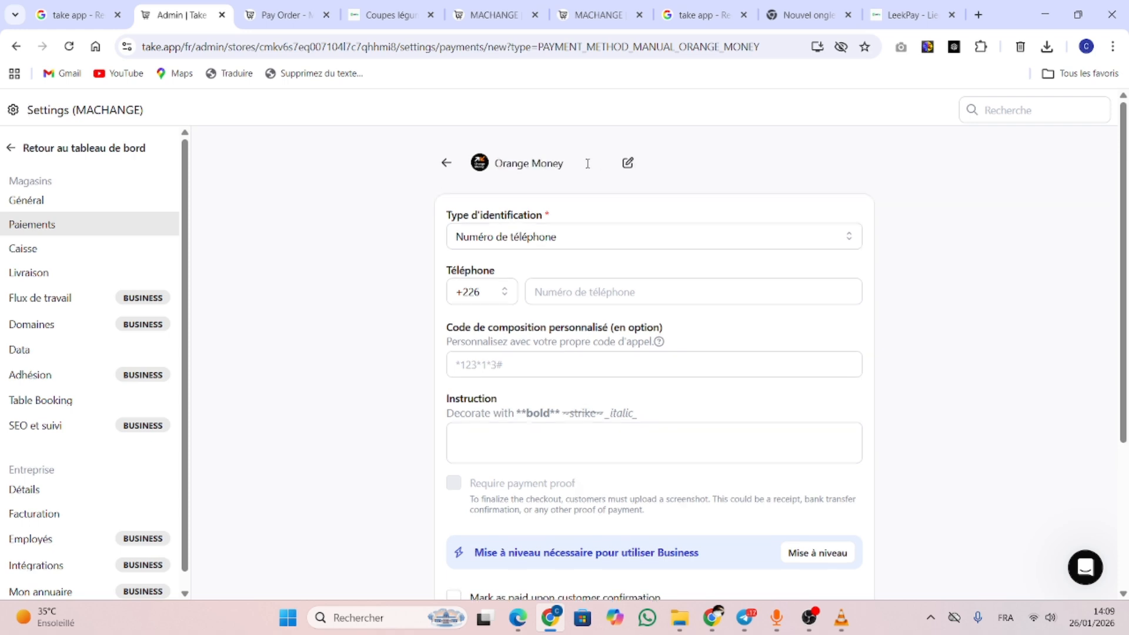
{"action": "left_click_drag", "start_coordinate": [588, 159], "coordinate": [387, 172]}
{"action": "type", "text": "MO"}
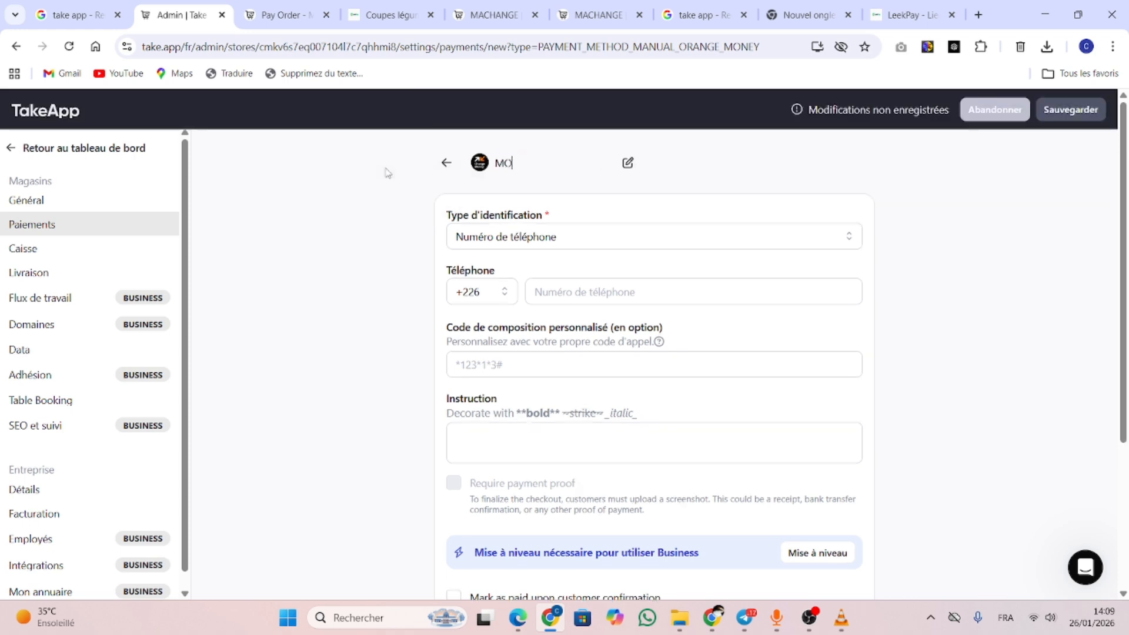
{"action": "type", "text": "OV AFRICA"}
Set the phone country code to +229 and enter the merchant phone number
{"action": "mouse_move", "coordinate": [529, 341]}
{"action": "left_click", "coordinate": [505, 293]}
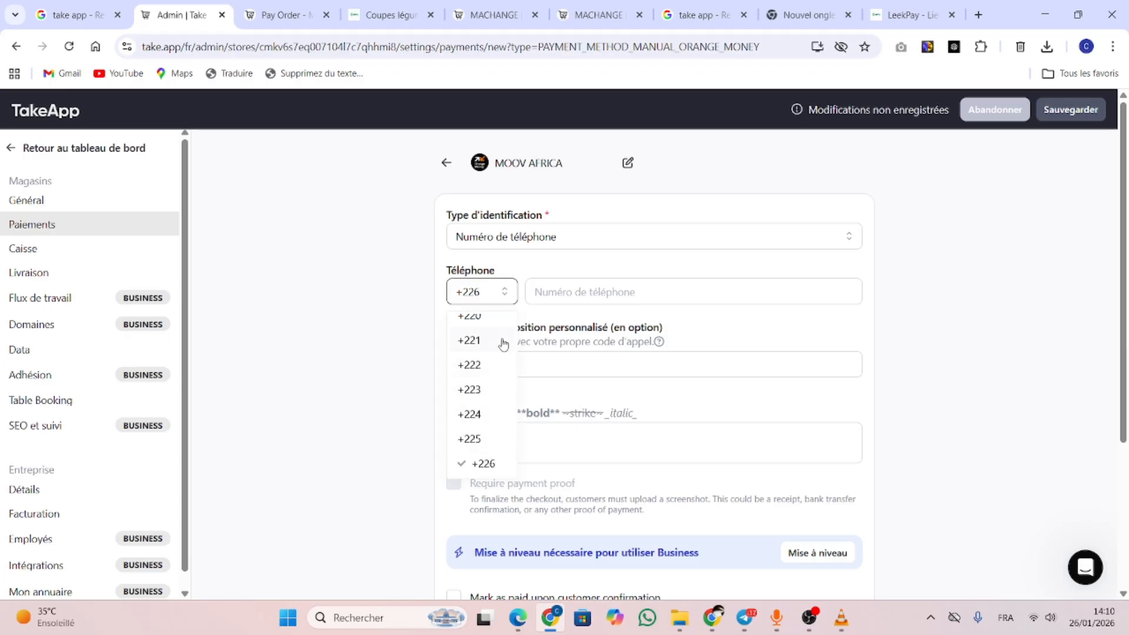
{"action": "scroll", "coordinate": [502, 353], "scroll_direction": "down", "scroll_amount": 3}
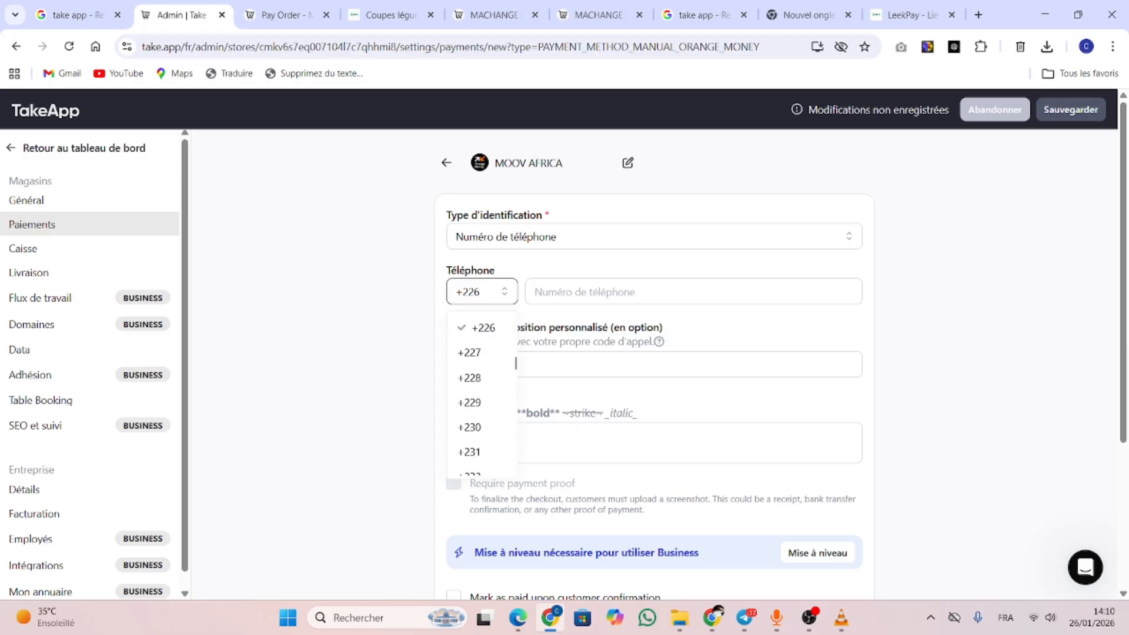
{"action": "left_click", "coordinate": [469, 405]}
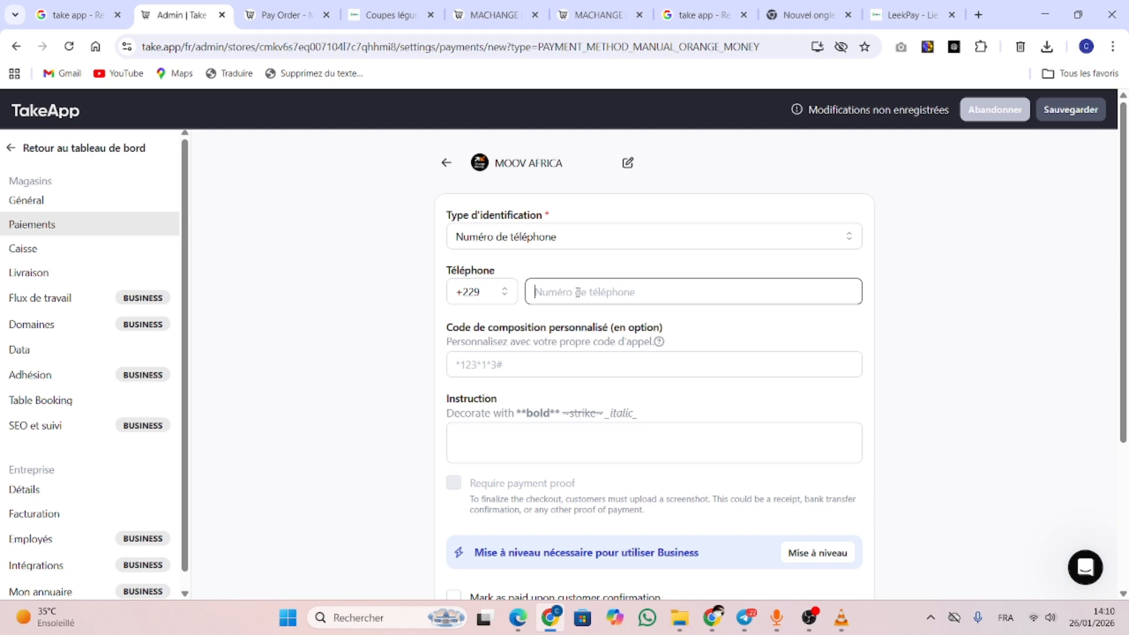
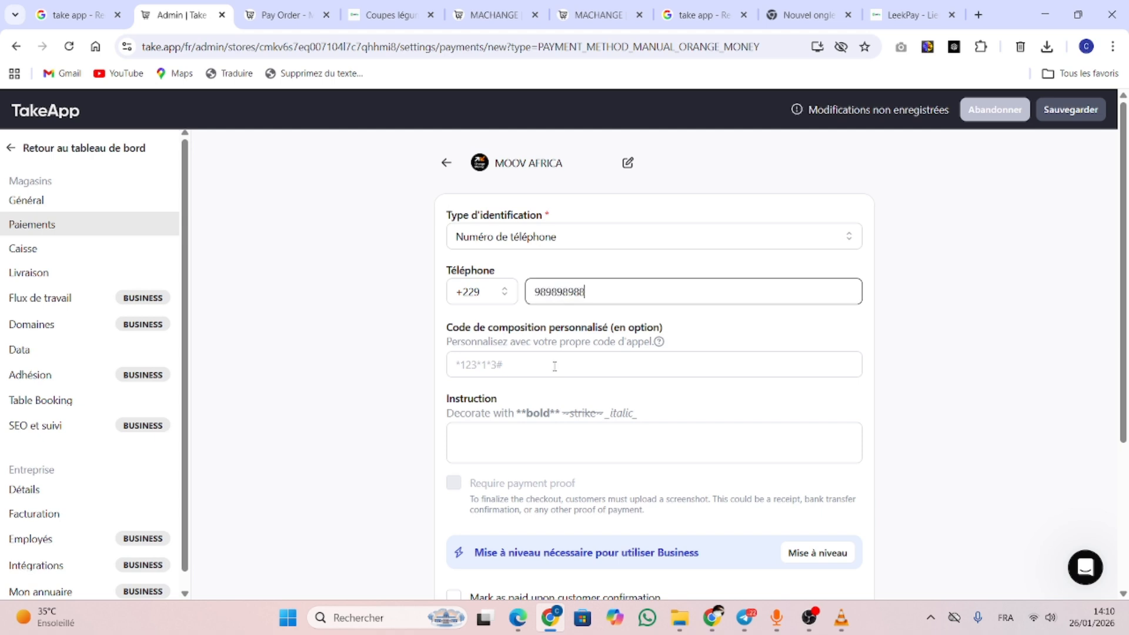
{"action": "left_click", "coordinate": [514, 372]}
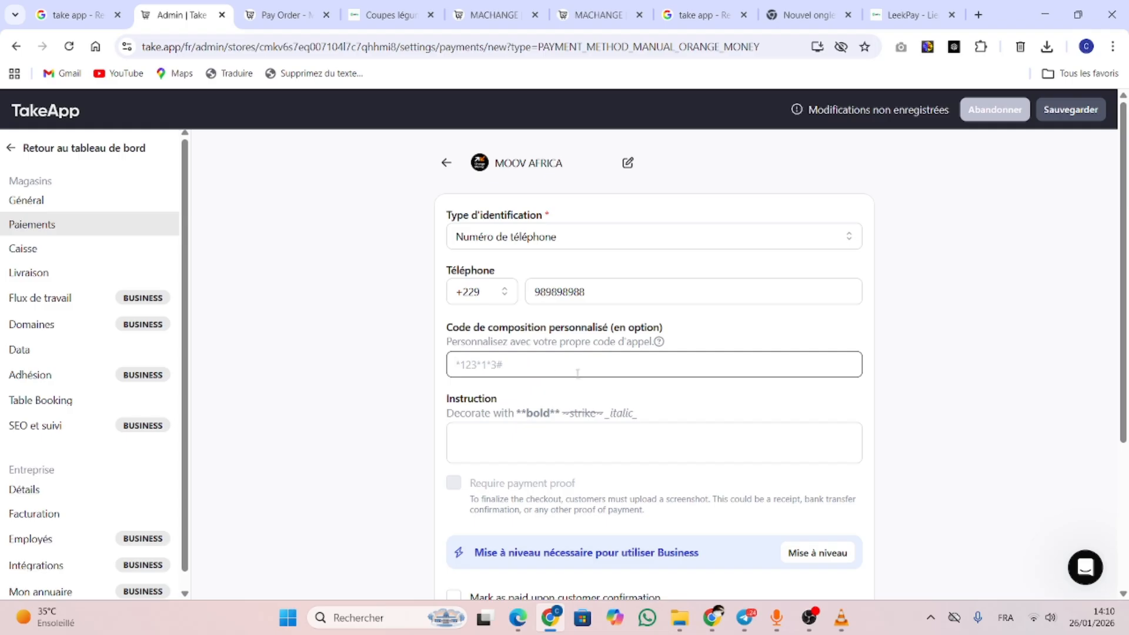
{"action": "scroll", "coordinate": [579, 371], "scroll_direction": "down", "scroll_amount": 2}
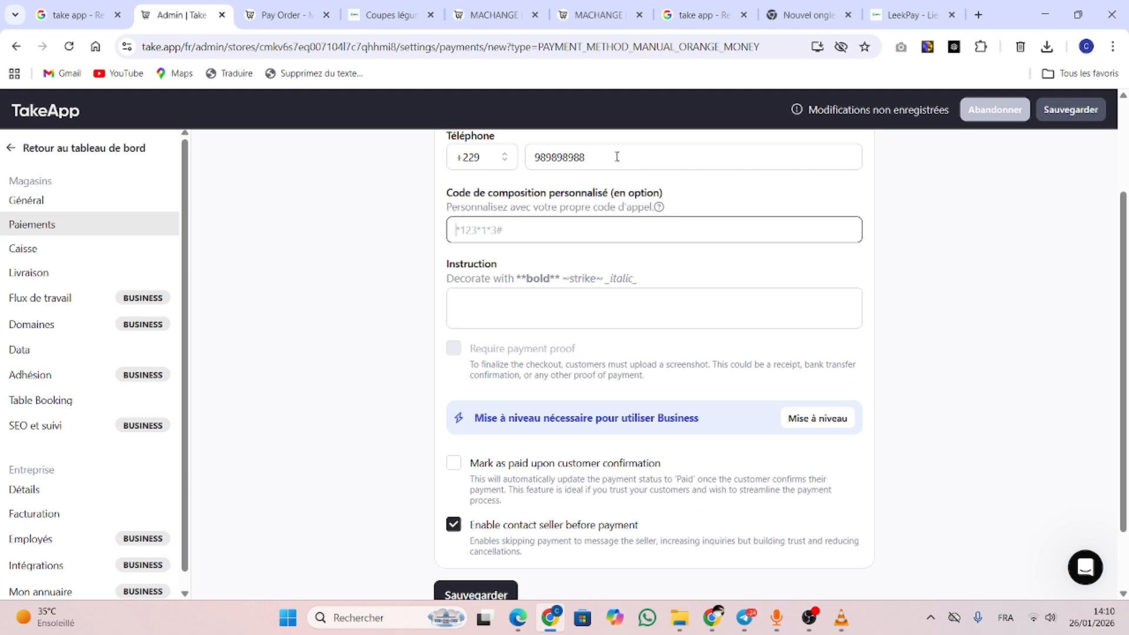
{"action": "scroll", "coordinate": [617, 157], "scroll_direction": "up", "scroll_amount": 2}
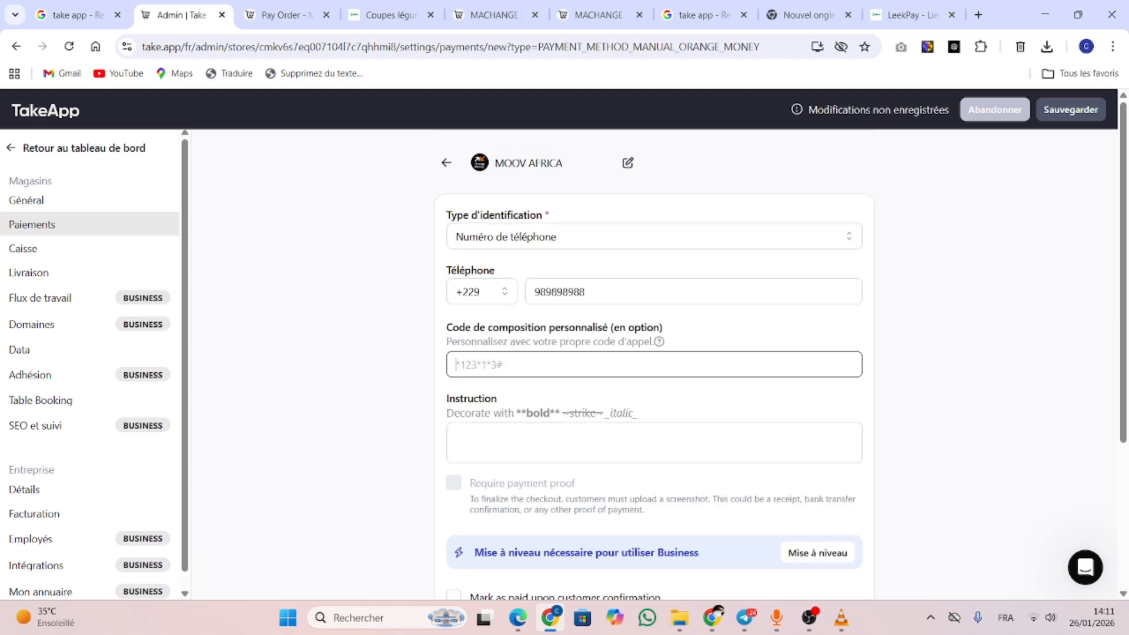
Switch to +228, replace the phone number, and set the dial code to *145*1*1#
{"action": "left_click", "coordinate": [481, 291]}
{"action": "left_click", "coordinate": [492, 379]}
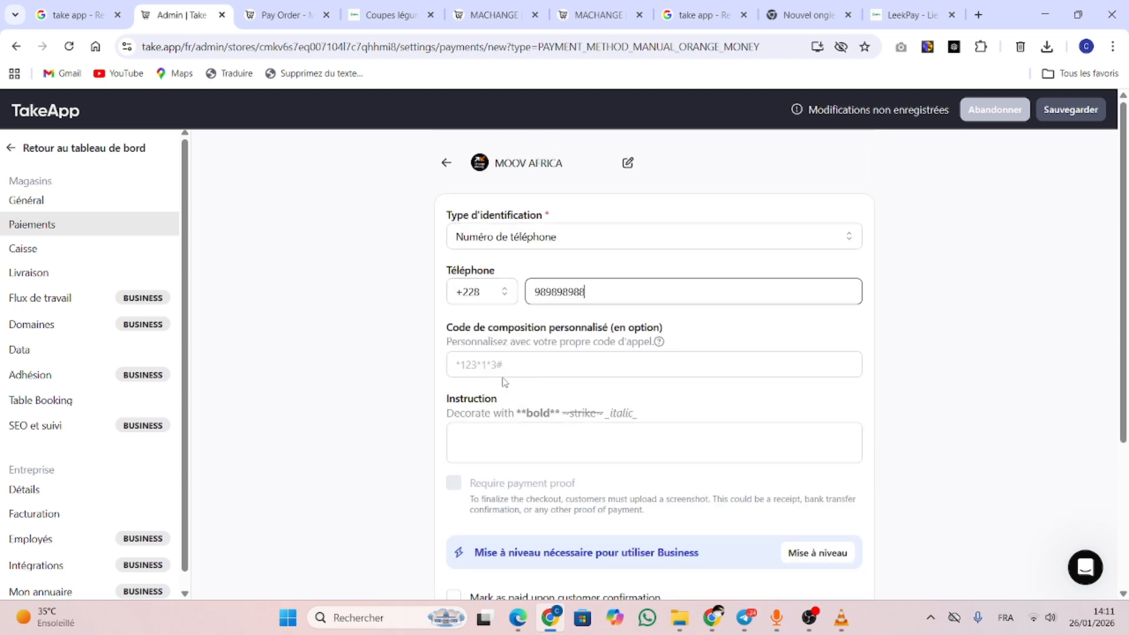
{"action": "left_click_drag", "start_coordinate": [609, 297], "coordinate": [489, 300]}
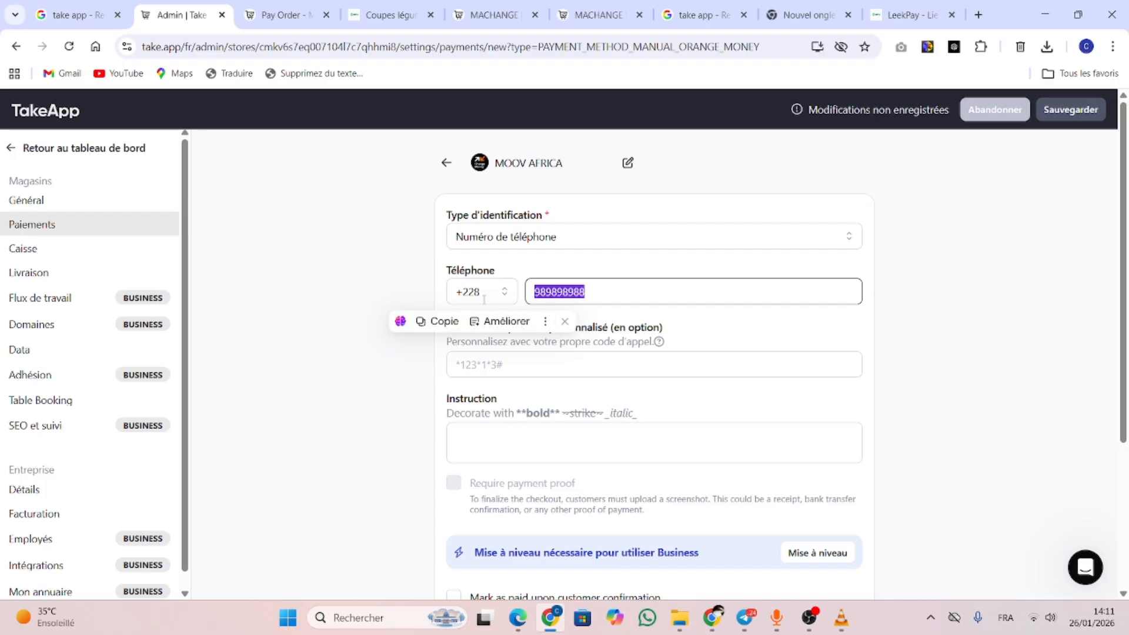
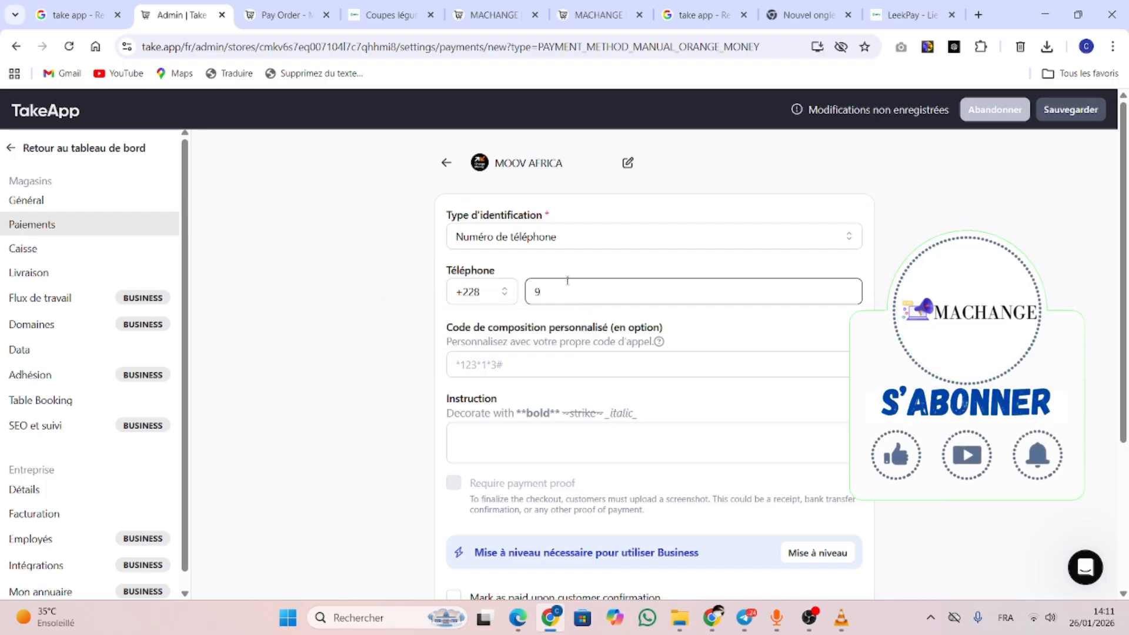
{"action": "key", "text": "Tab"}
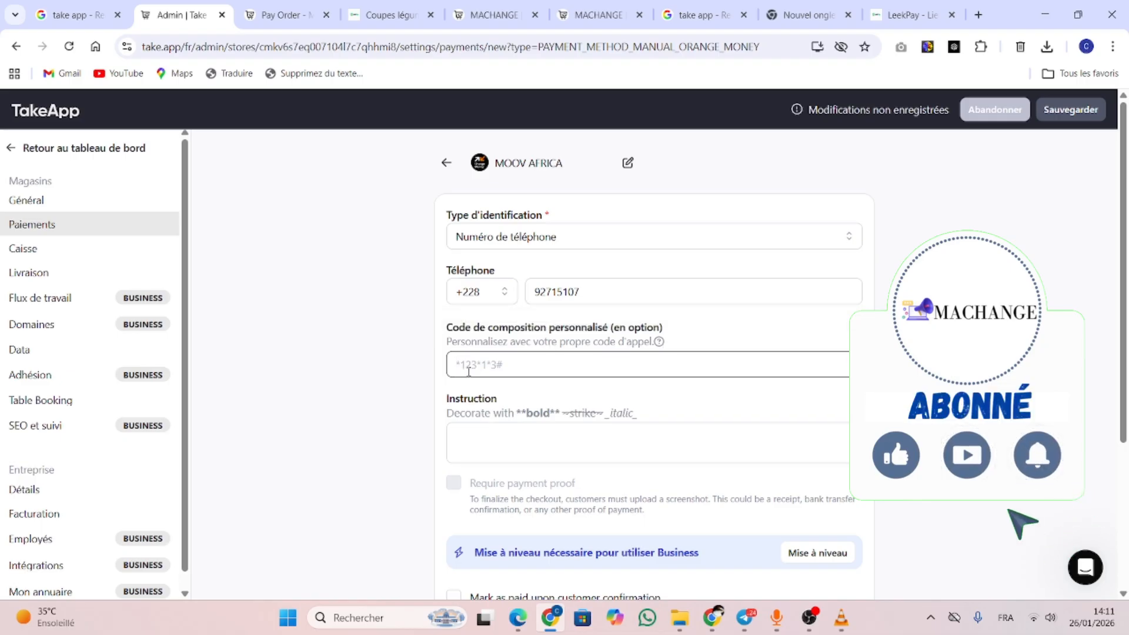
{"action": "type", "text": "*&'("}
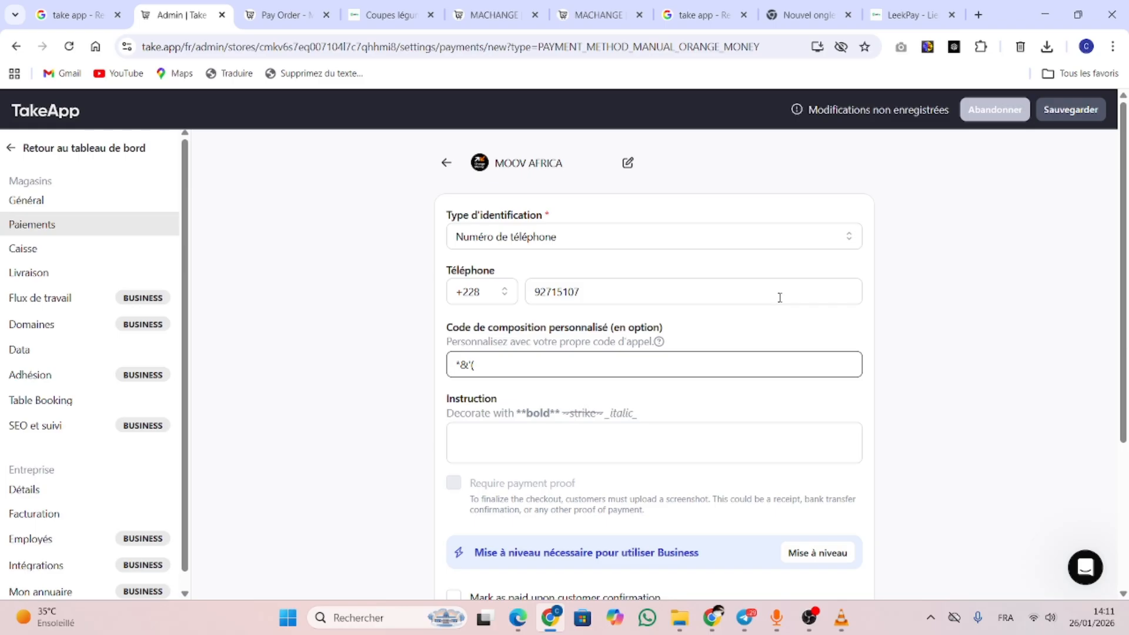
{"action": "key", "text": "BackSpace"}
{"action": "key", "text": "BackSpace"}
{"action": "key", "text": "BackSpace"}
{"action": "type", "text": "145*1*1"}
Save MOOV AFRICA, then reload the 14 000 XOF order payment page to show it
{"action": "left_click", "coordinate": [1070, 109]}
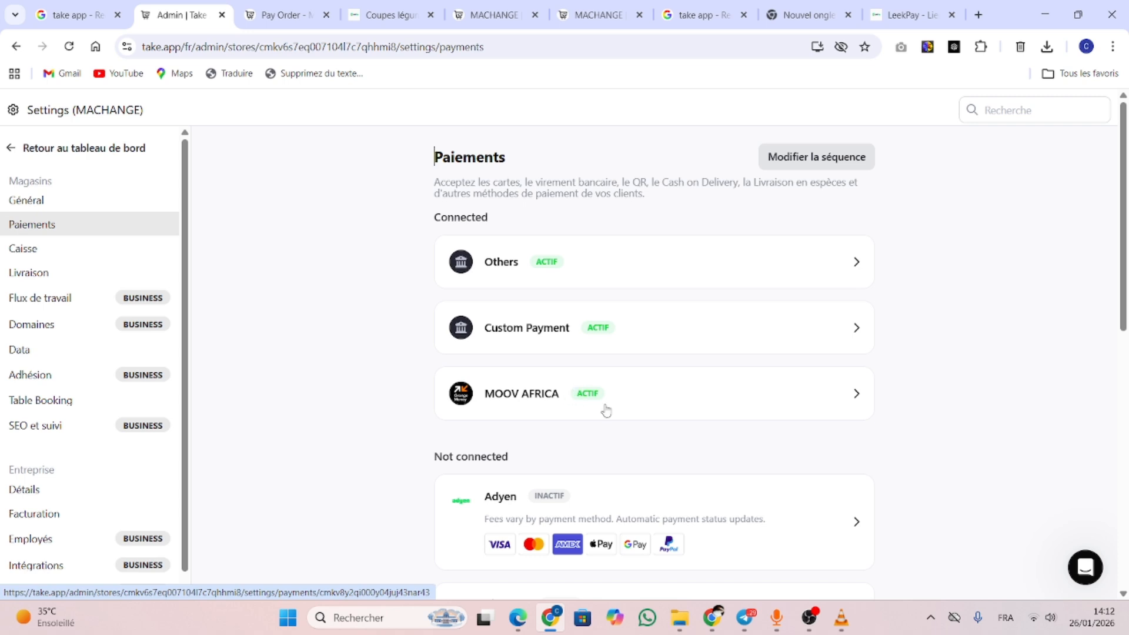
{"action": "left_click", "coordinate": [387, 17]}
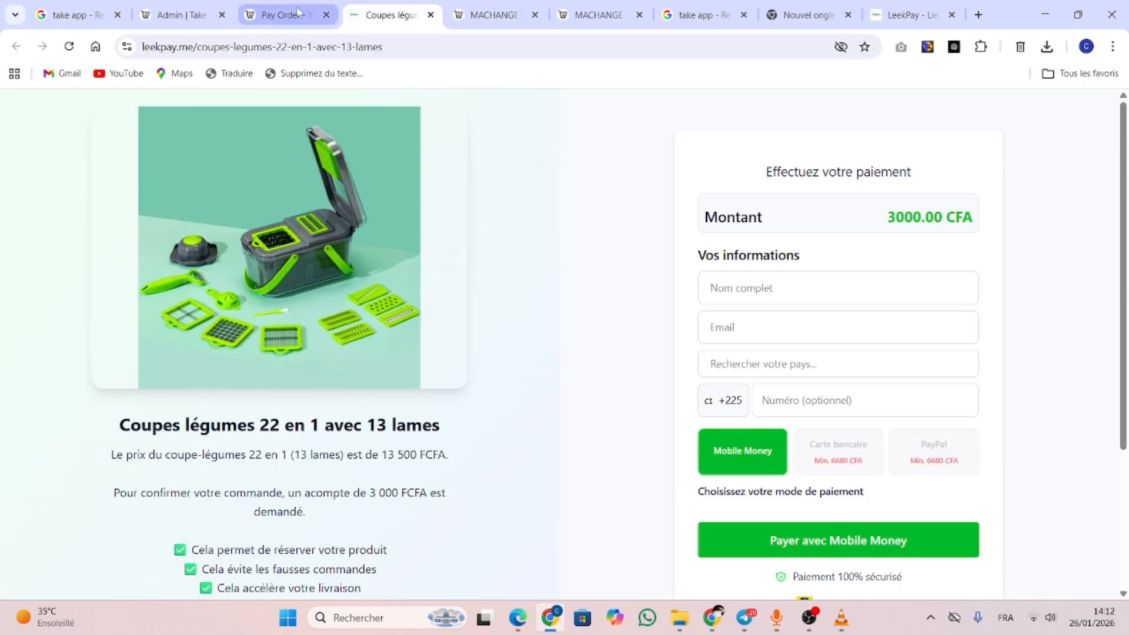
{"action": "left_click", "coordinate": [318, 15]}
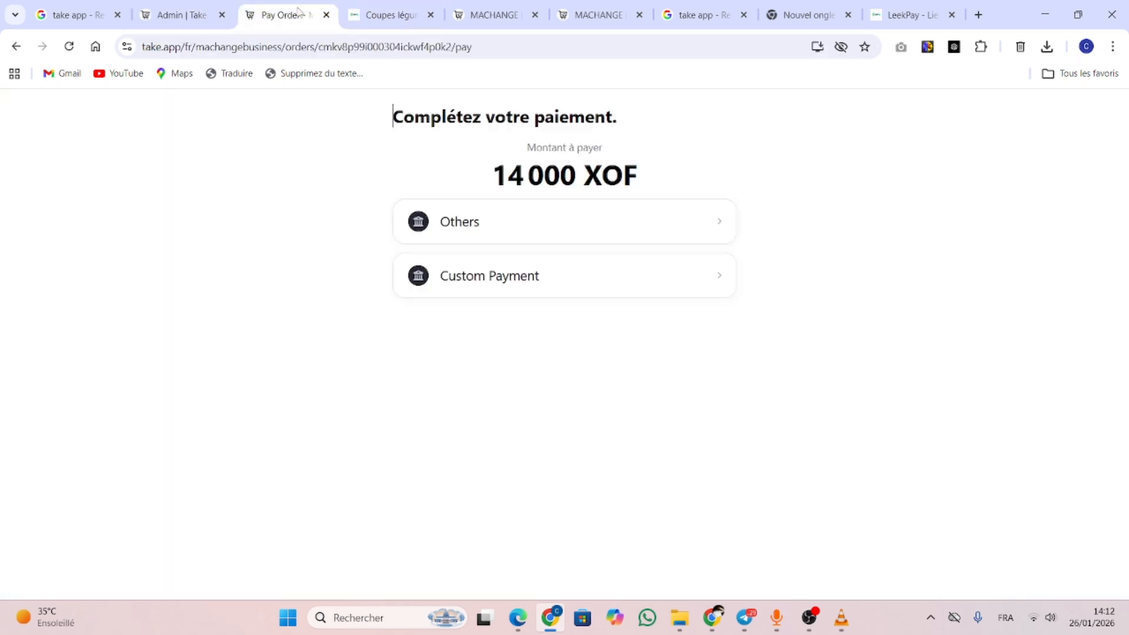
{"action": "left_click", "coordinate": [69, 48]}
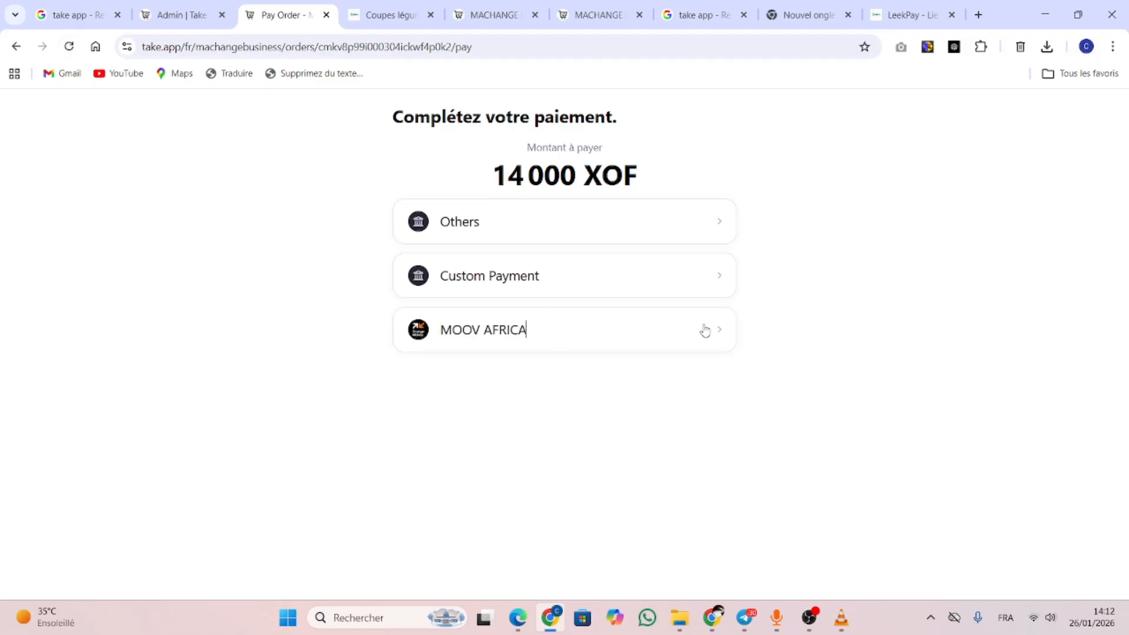
Choose MOOV AFRICA for the 14 000 FCFA order, copy its number and try the *145# pay link
{"action": "left_click", "coordinate": [722, 333]}
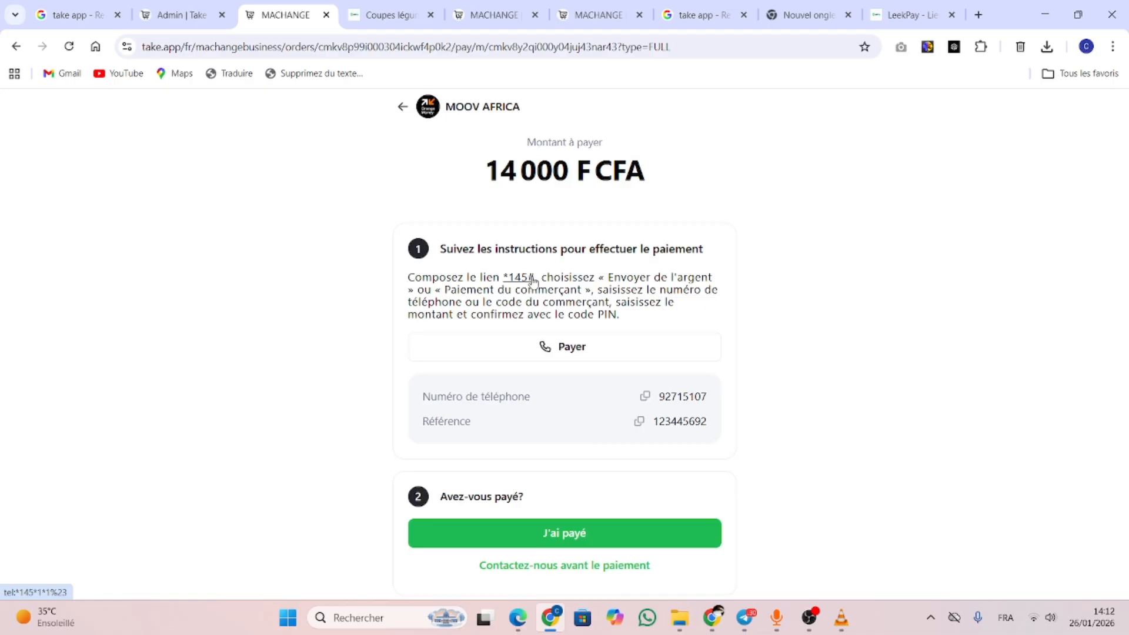
{"action": "left_click", "coordinate": [646, 398]}
{"action": "left_click", "coordinate": [552, 353]}
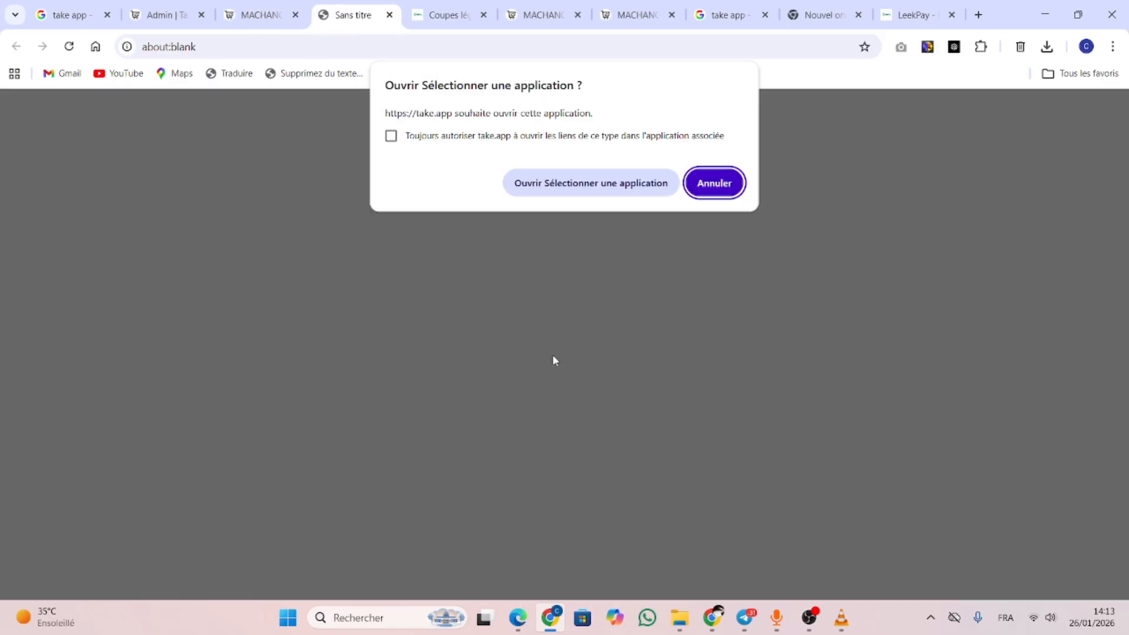
{"action": "left_click", "coordinate": [629, 191]}
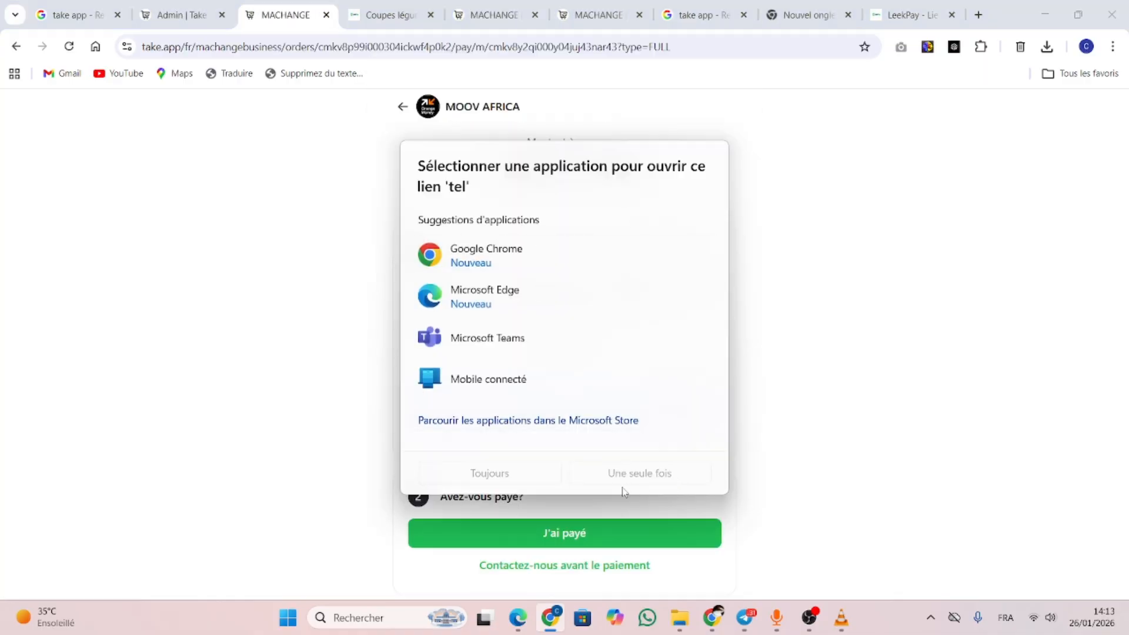
{"action": "left_click", "coordinate": [966, 158]}
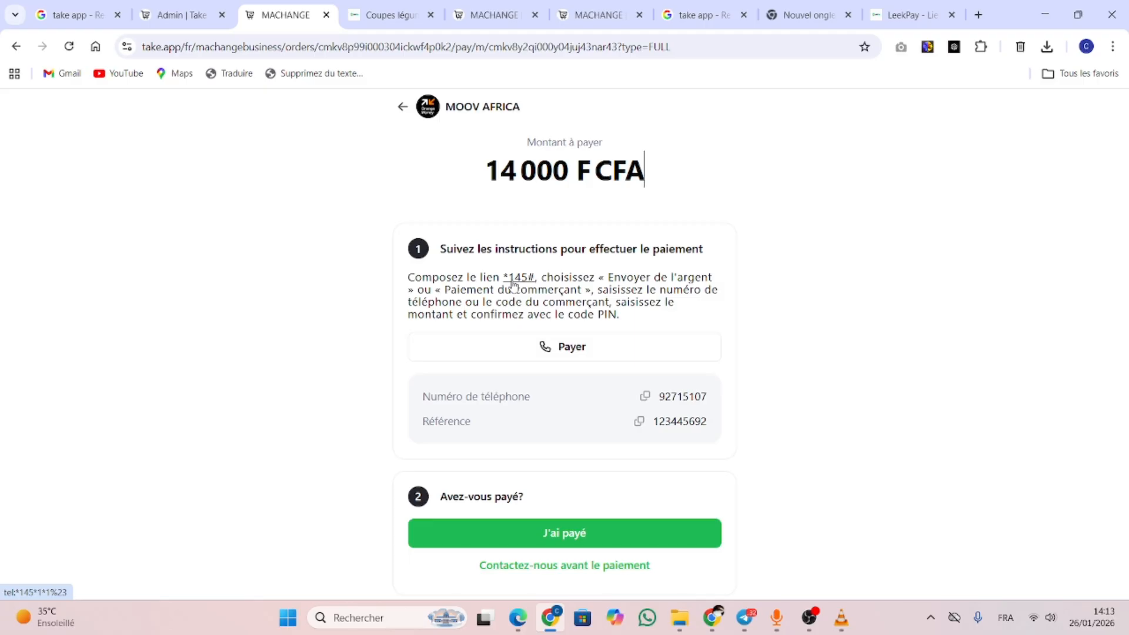
{"action": "left_click", "coordinate": [647, 399]}
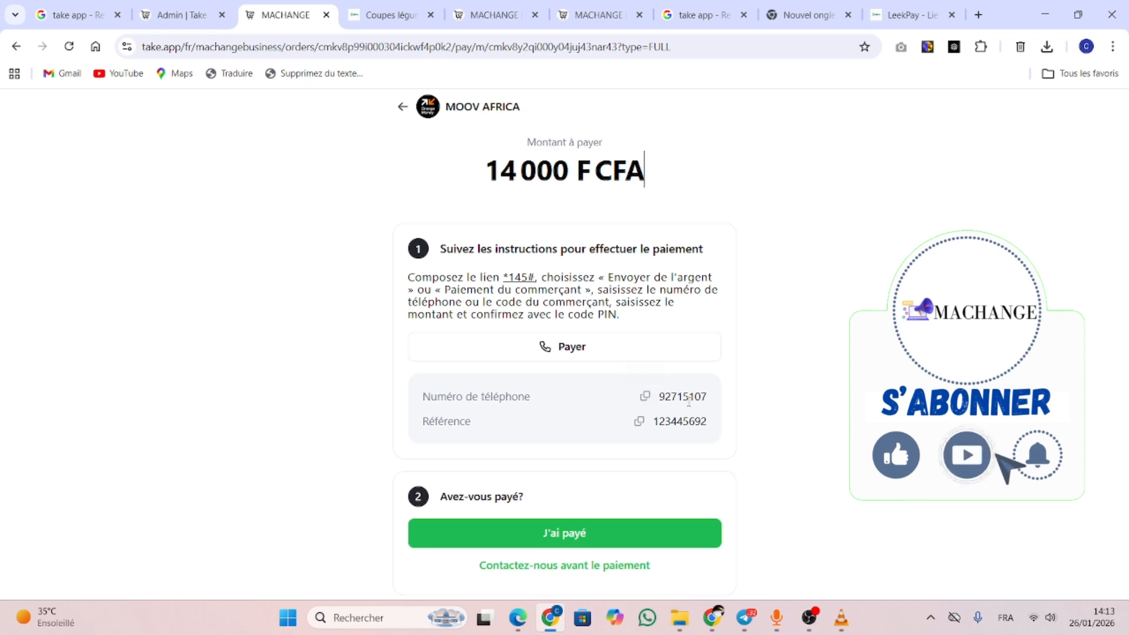
{"action": "left_click", "coordinate": [185, 13]}
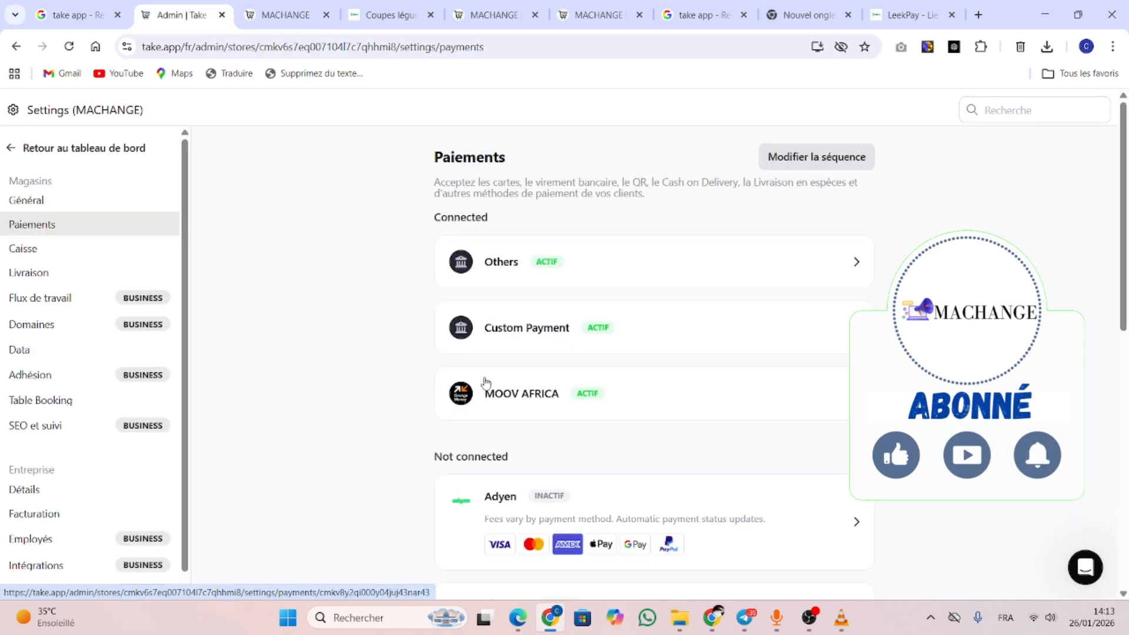
Leave the settings for the MACHANGE dashboard showing 1 order and 1 pending payment confirmation
{"action": "left_click", "coordinate": [9, 155]}
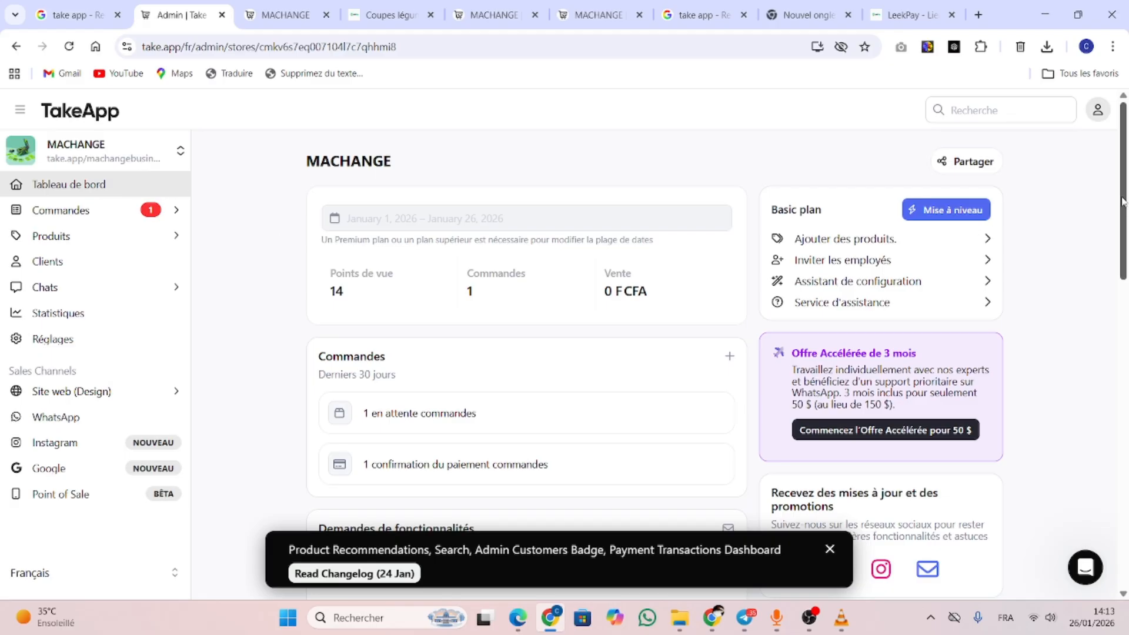
{"action": "left_click_drag", "start_coordinate": [1124, 202], "coordinate": [1126, 148]}
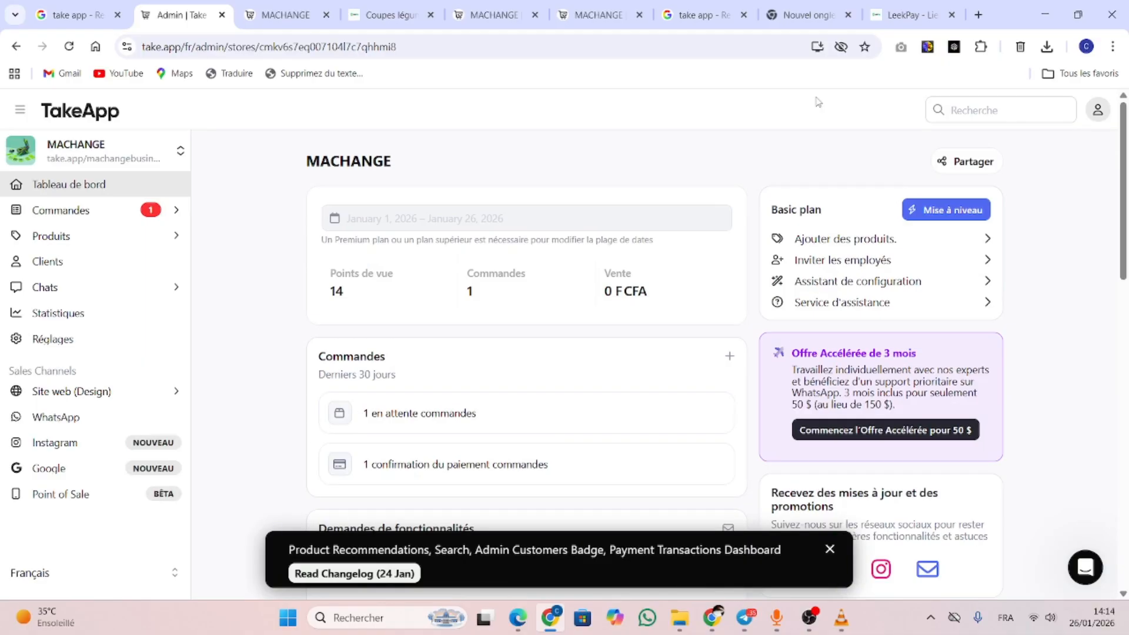